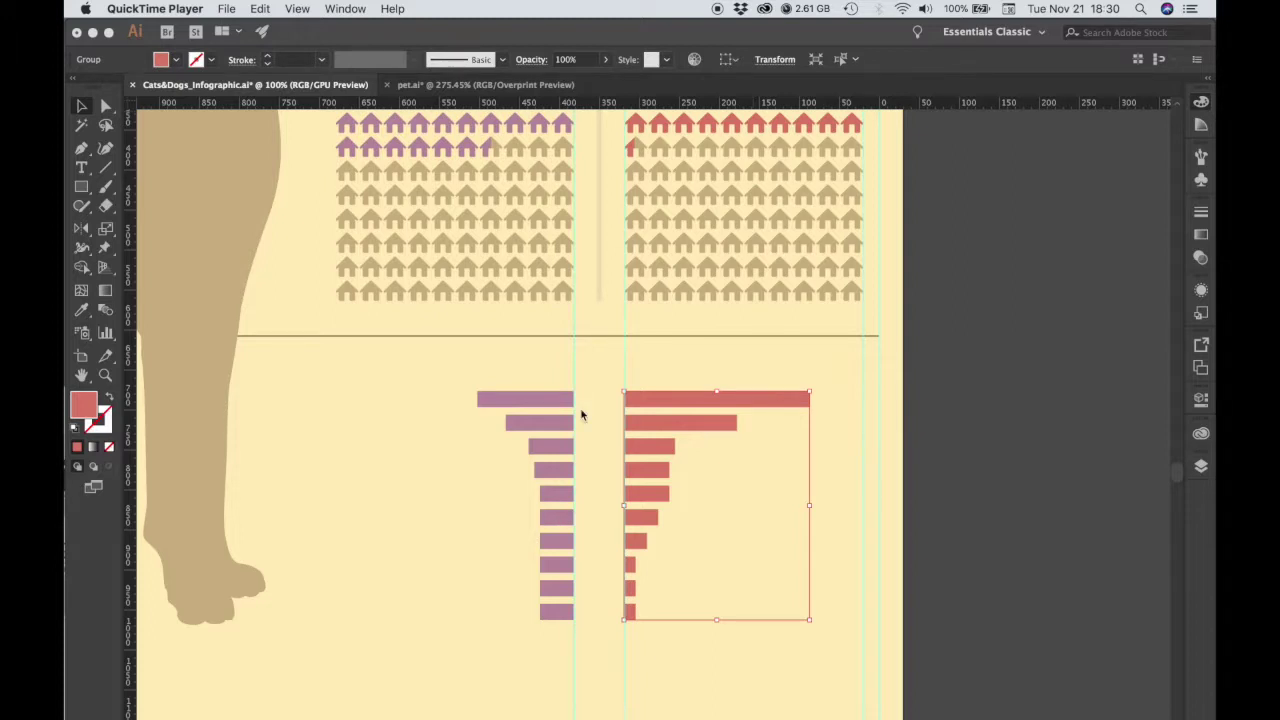
Start a point text between the purple and red bars at the first row and enter 1.
click(605, 398)
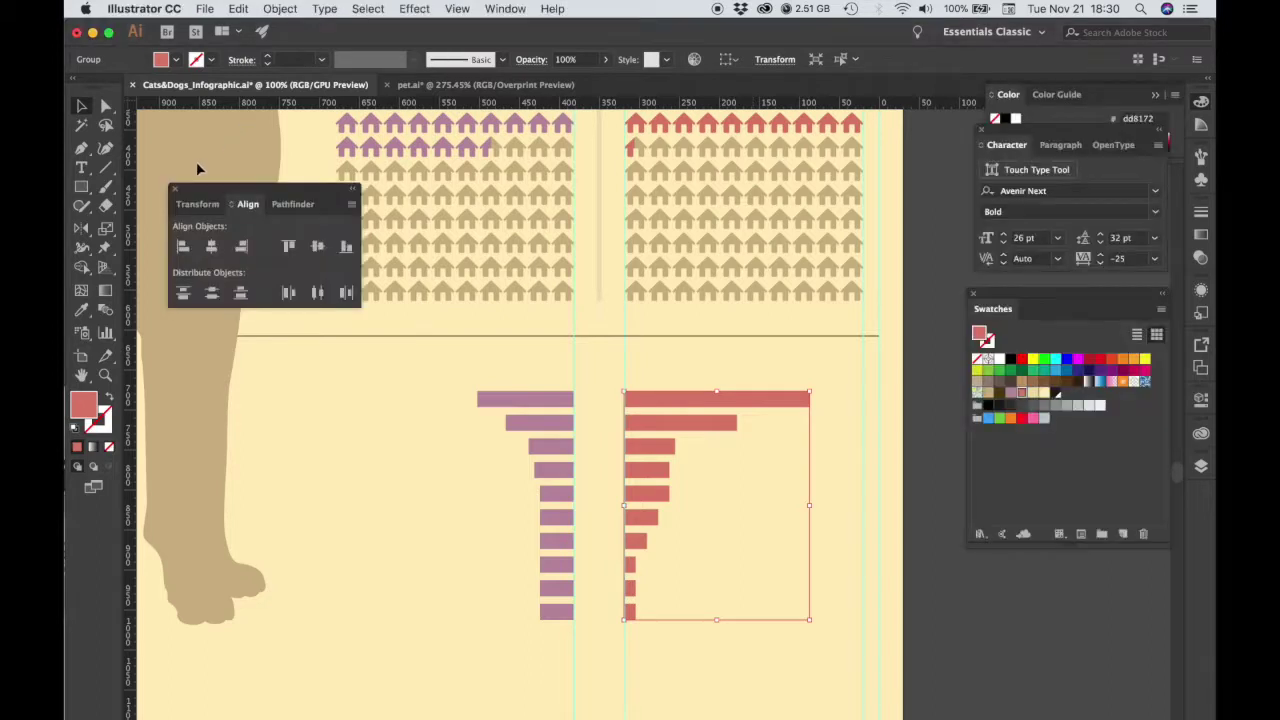
click(81, 169)
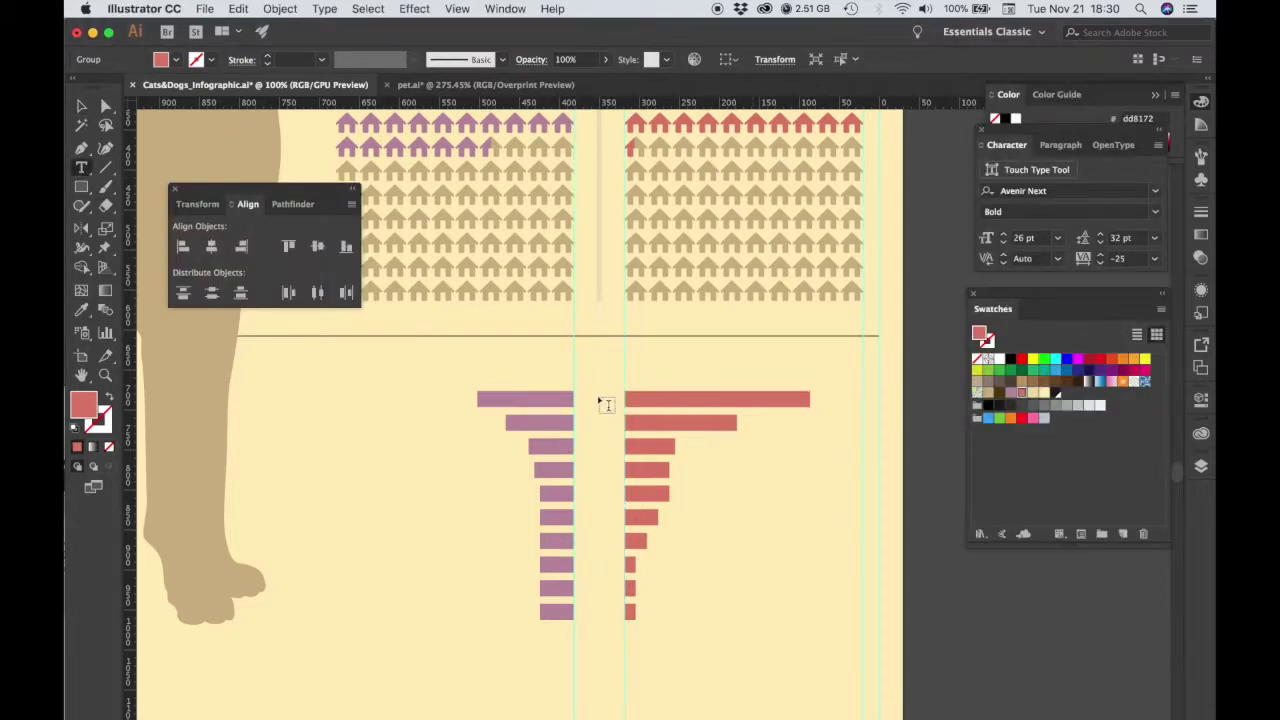
click(599, 399)
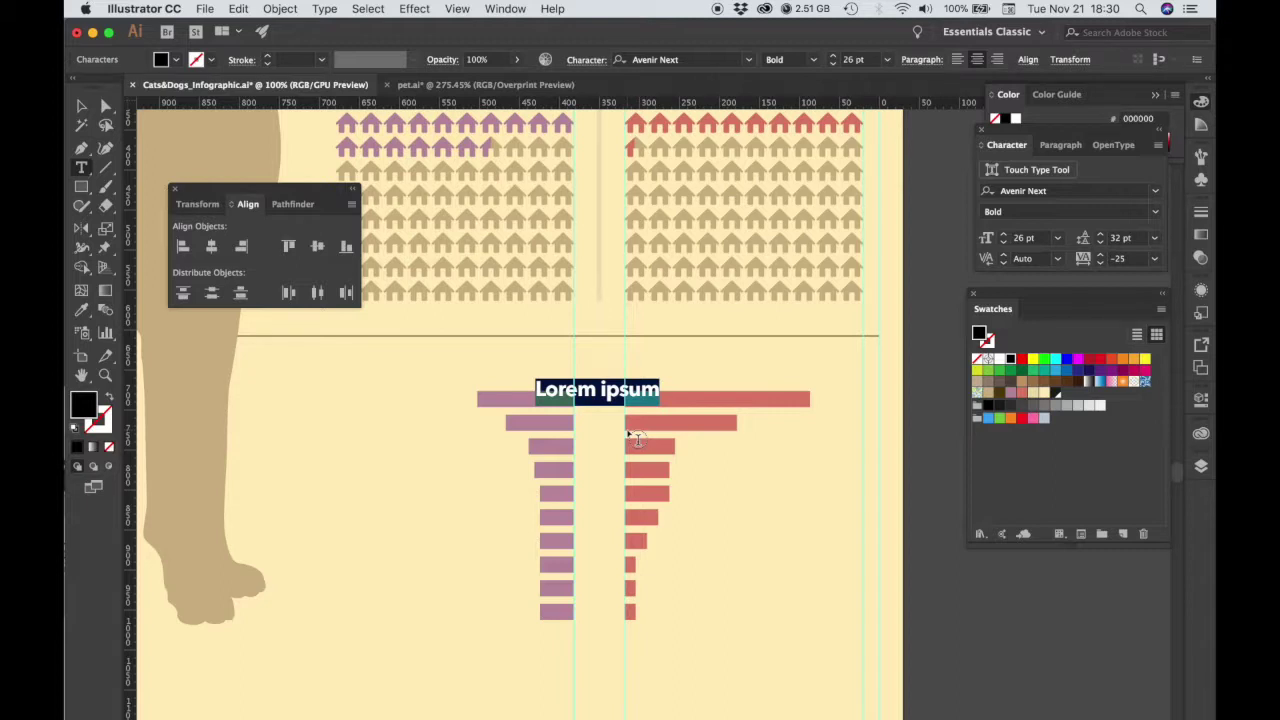
text(1)
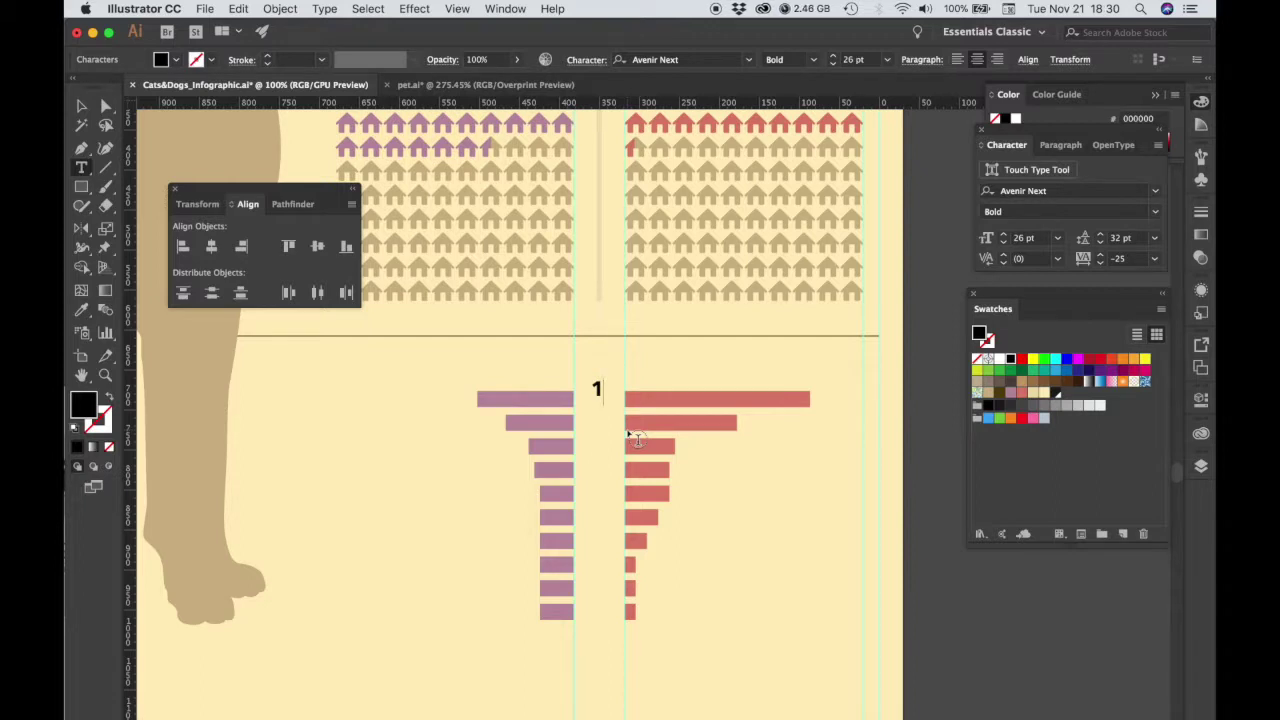
Try to set the new text's font size to 28 pt.
click(1024, 238)
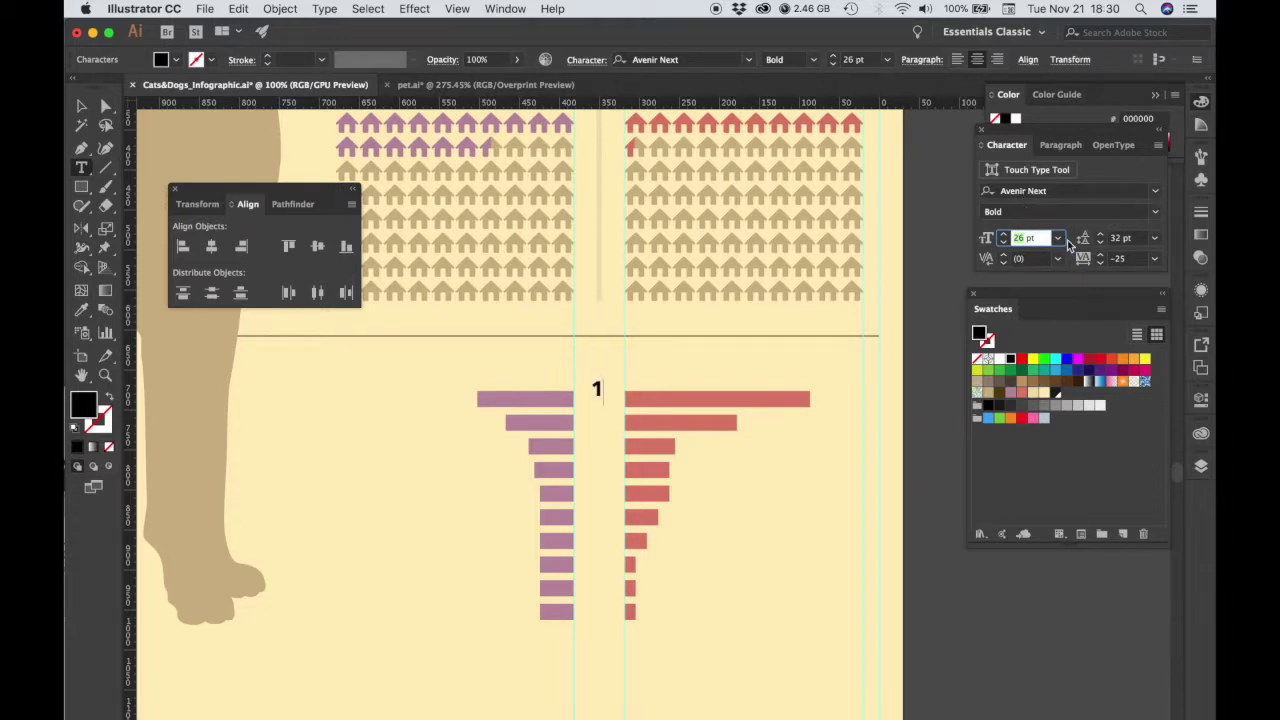
text(28)
key(Return)
Continue the text with the numbers 2 to 10, each on its own line beneath the 1.
key(Return)
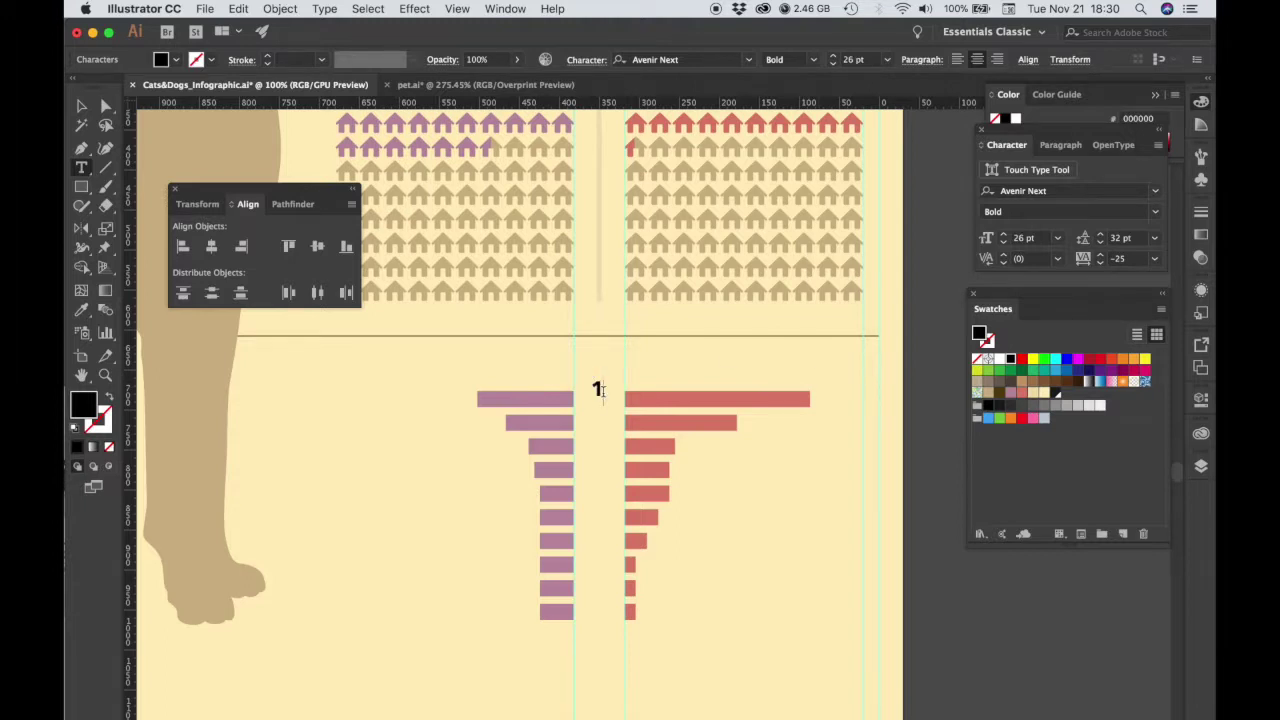
text(2)
key(Return)
text(3 )
text(4)
key(Return)
text(5)
key(Return)
text(6)
key(Return)
text(7 )
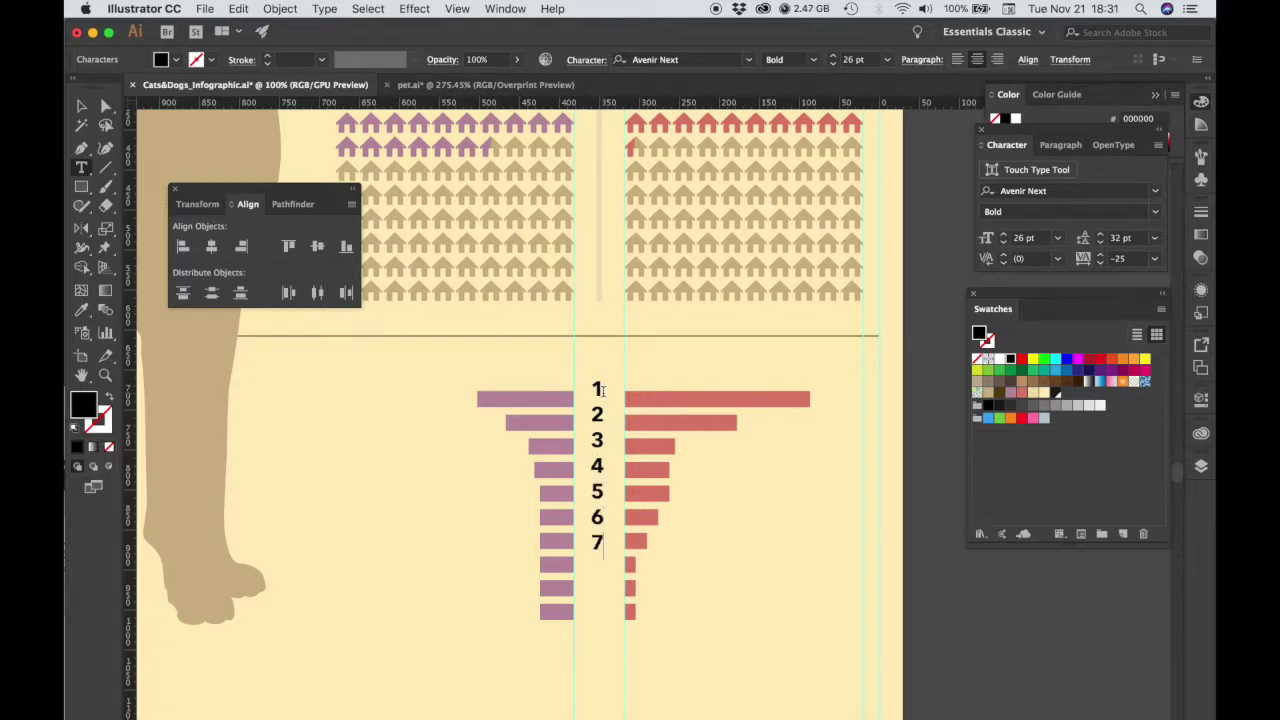
text(8 )
text(9)
key(Return)
text(10)
Fill the whole number list with the tan swatch (ceb589).
key(super+a)
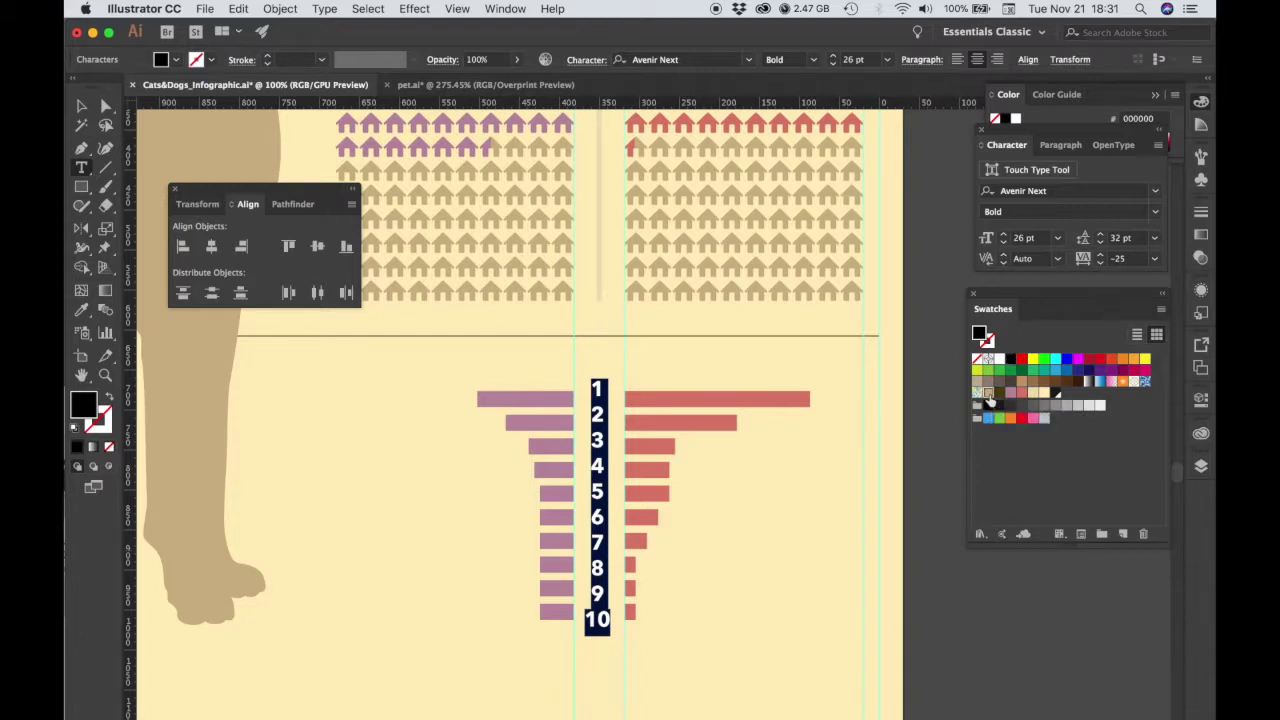
click(990, 400)
key(Escape)
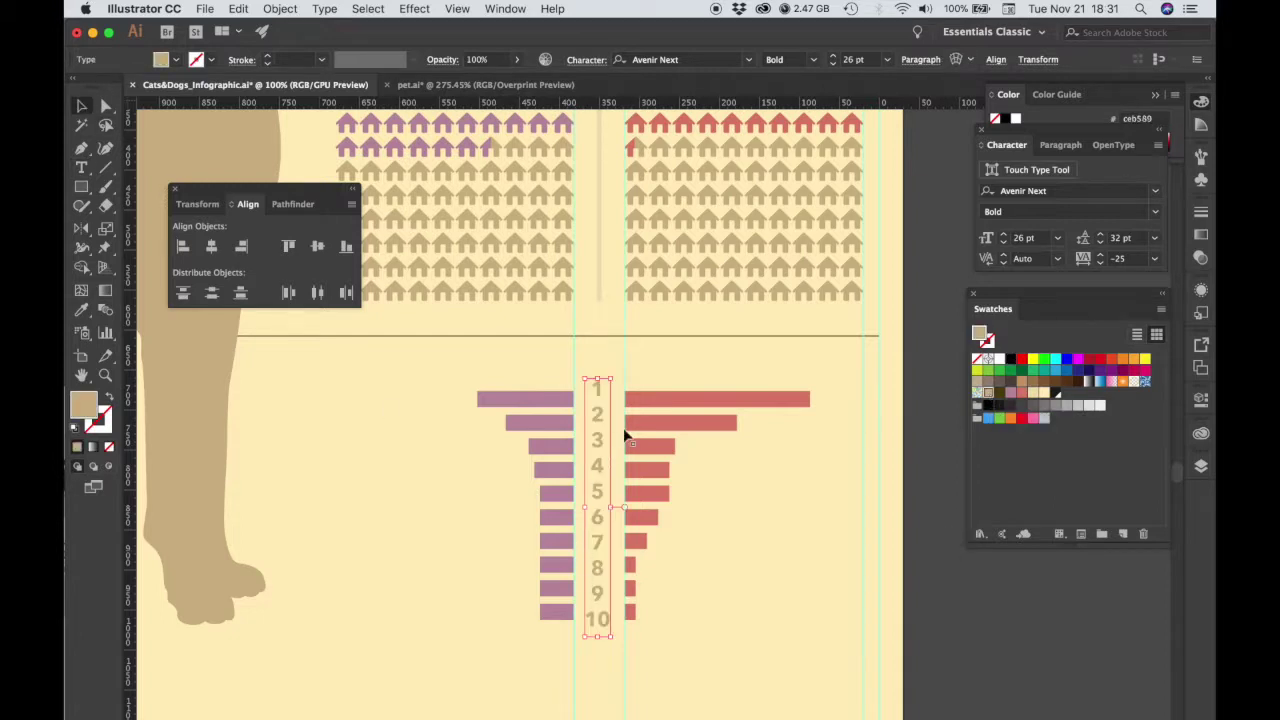
Scale the number list down to about 24.95 pt and position it in the gap between the two bar charts.
drag(598, 382, 599, 392)
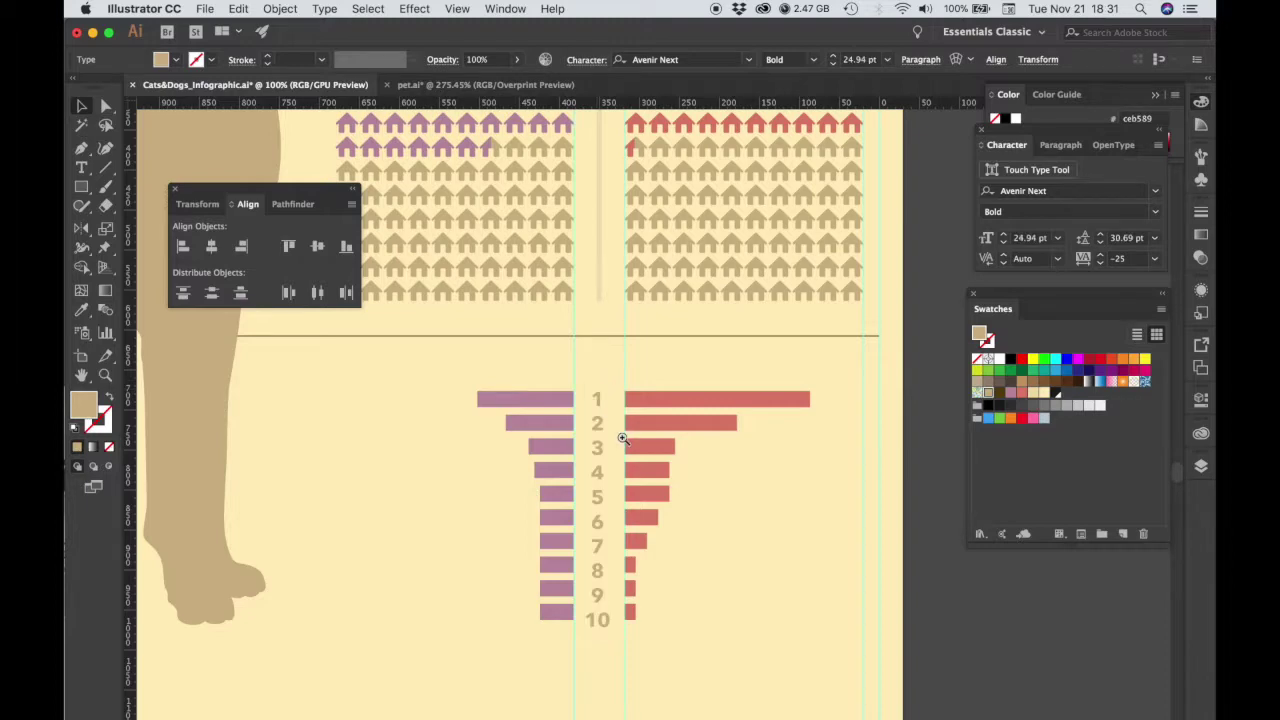
drag(620, 439, 794, 460)
click(646, 372)
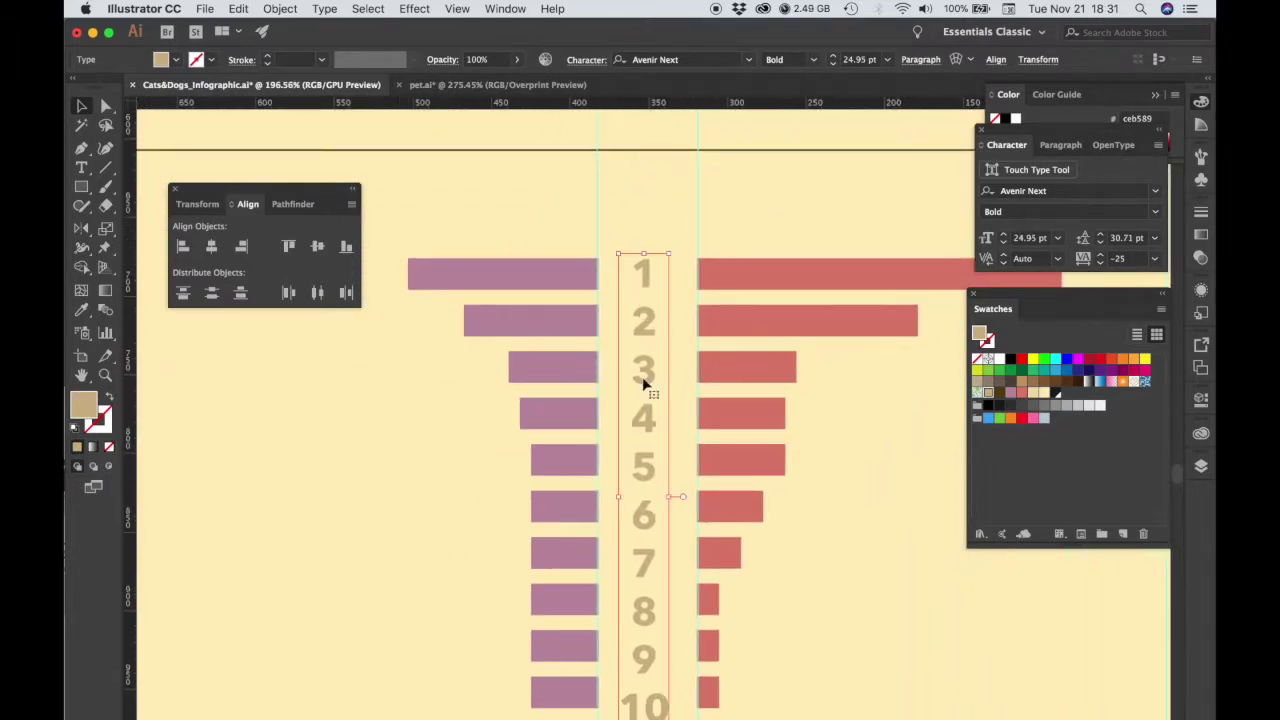
drag(646, 378, 653, 380)
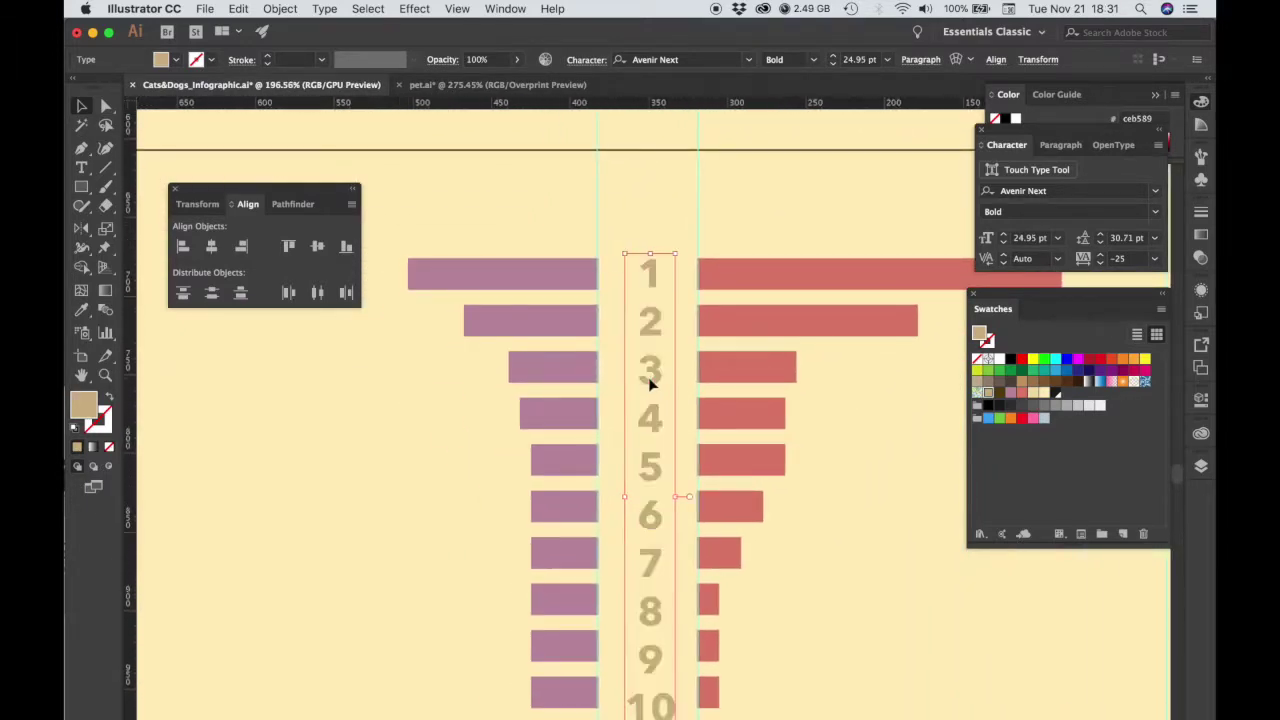
Add a vertical guide in line with the divider between the house grids and centre the number list on it.
scroll(651, 380, up, 5)
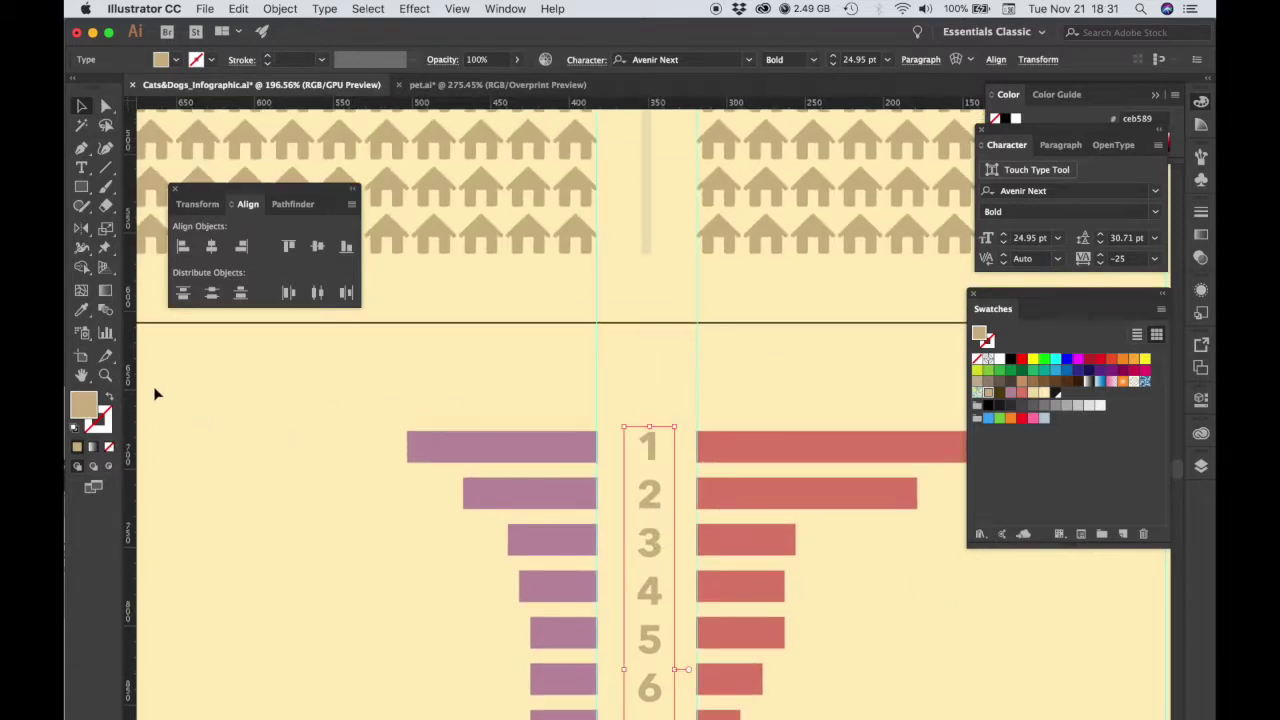
drag(443, 388, 647, 390)
scroll(662, 455, down, 4)
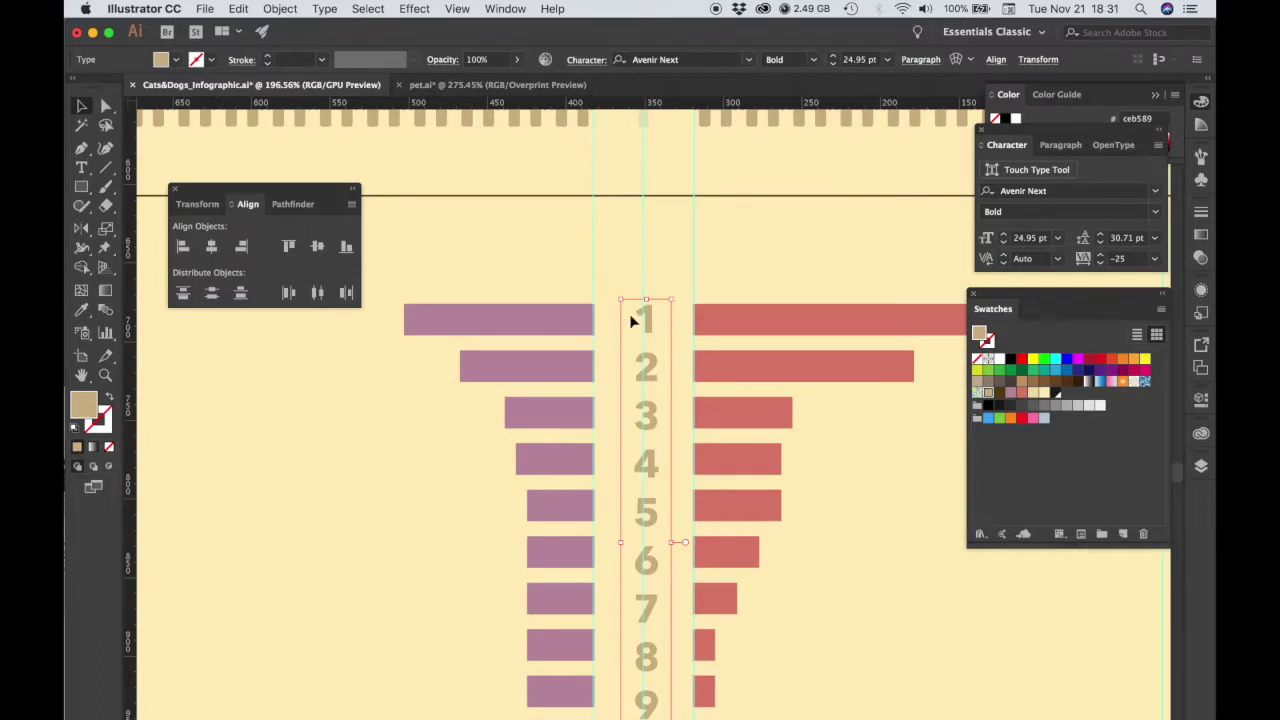
key(Left)
key(Left)
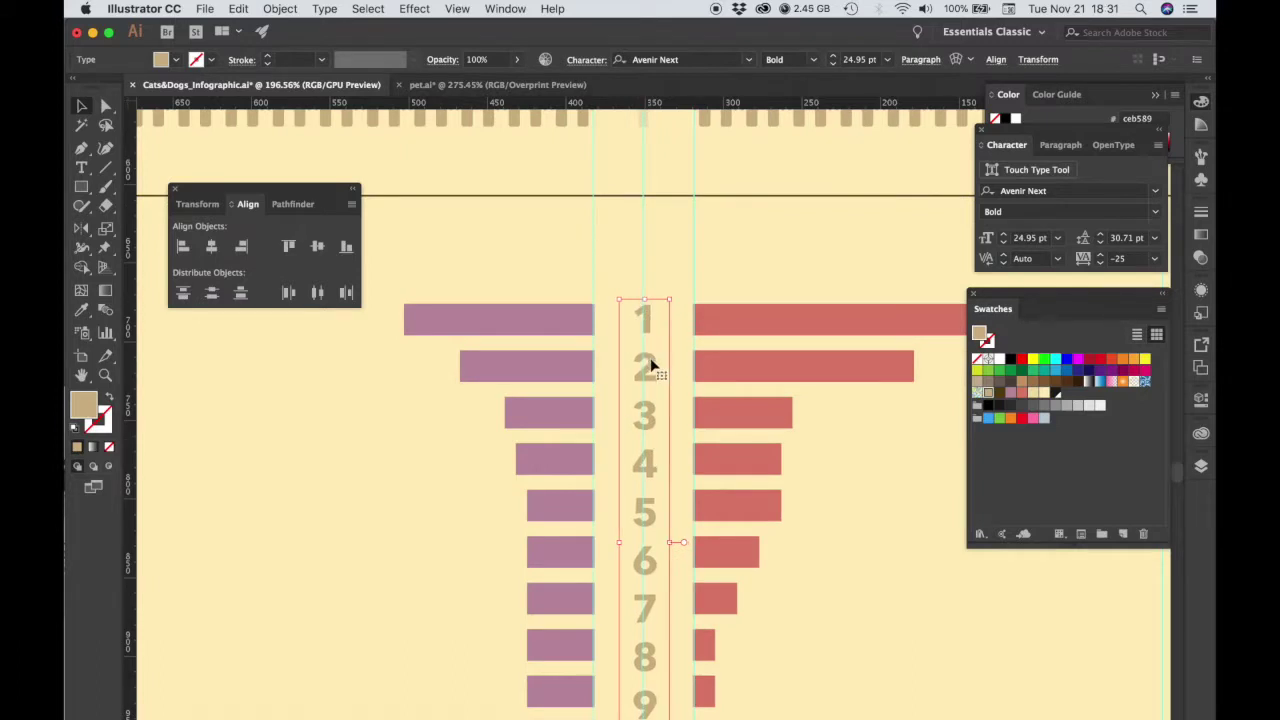
scroll(680, 380, down, 5)
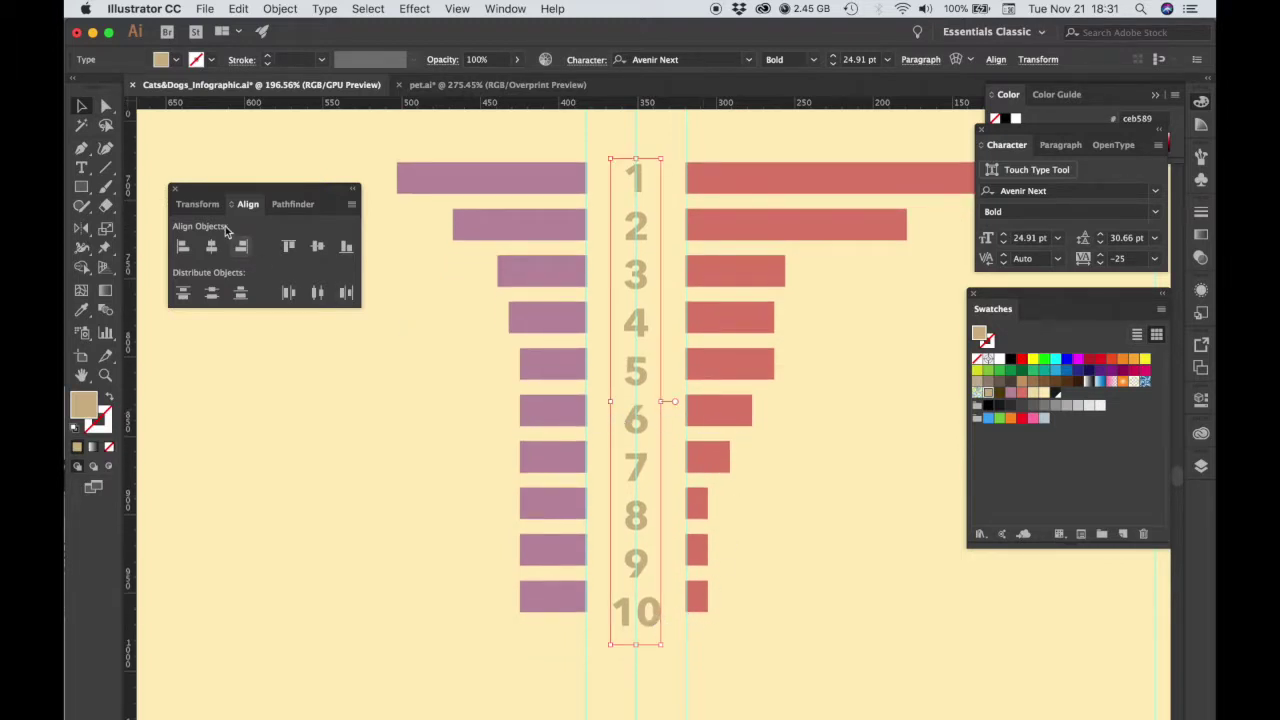
Set the leading of all ten numbers to 30 pt.
click(81, 167)
click(656, 612)
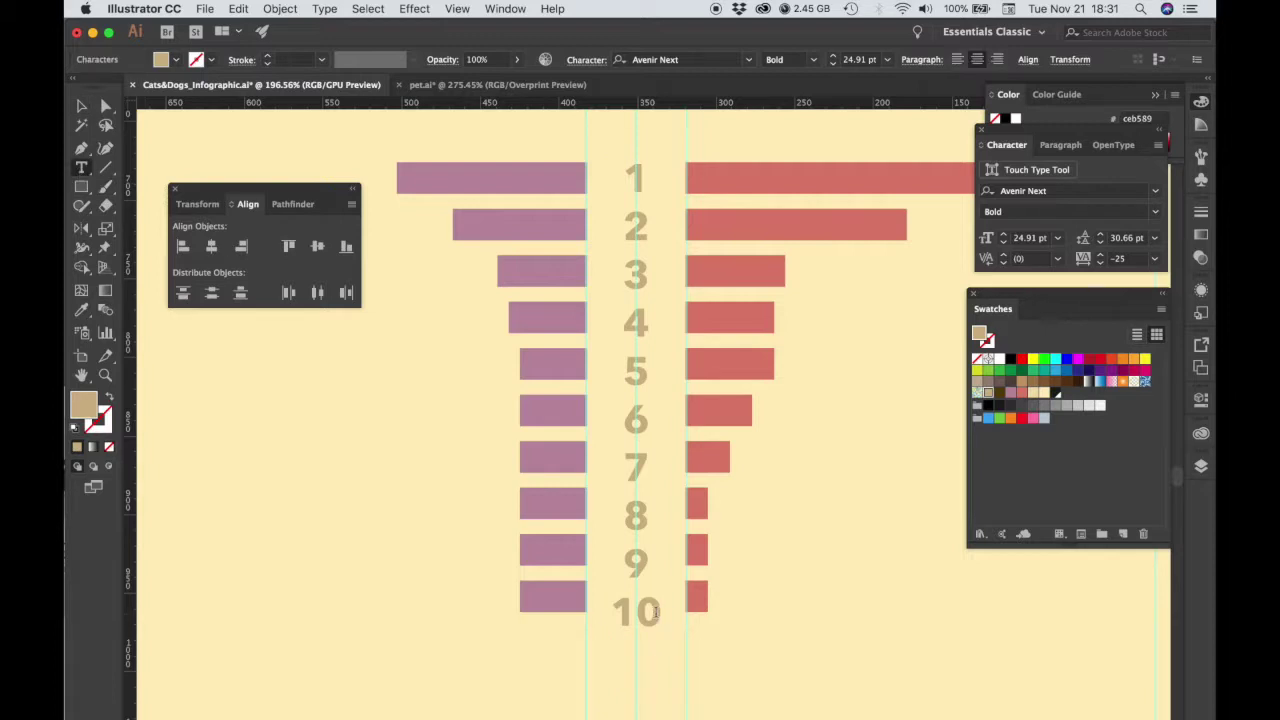
key(super+a)
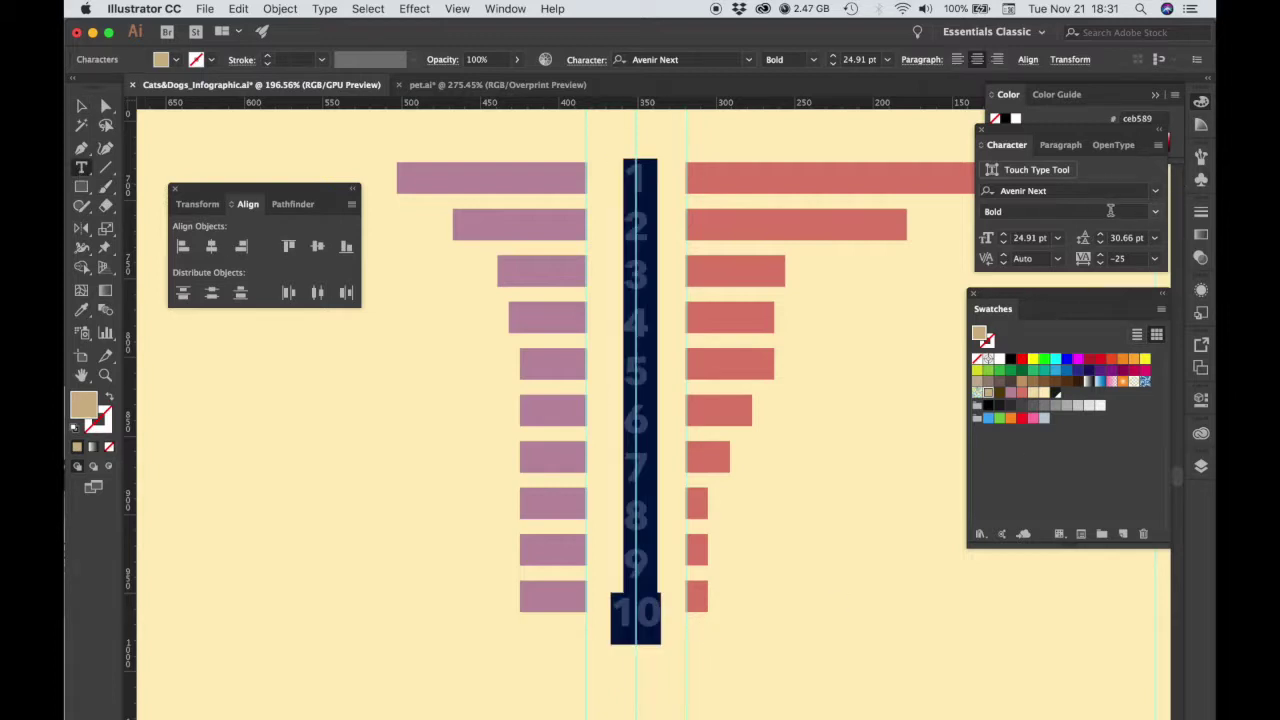
click(1110, 240)
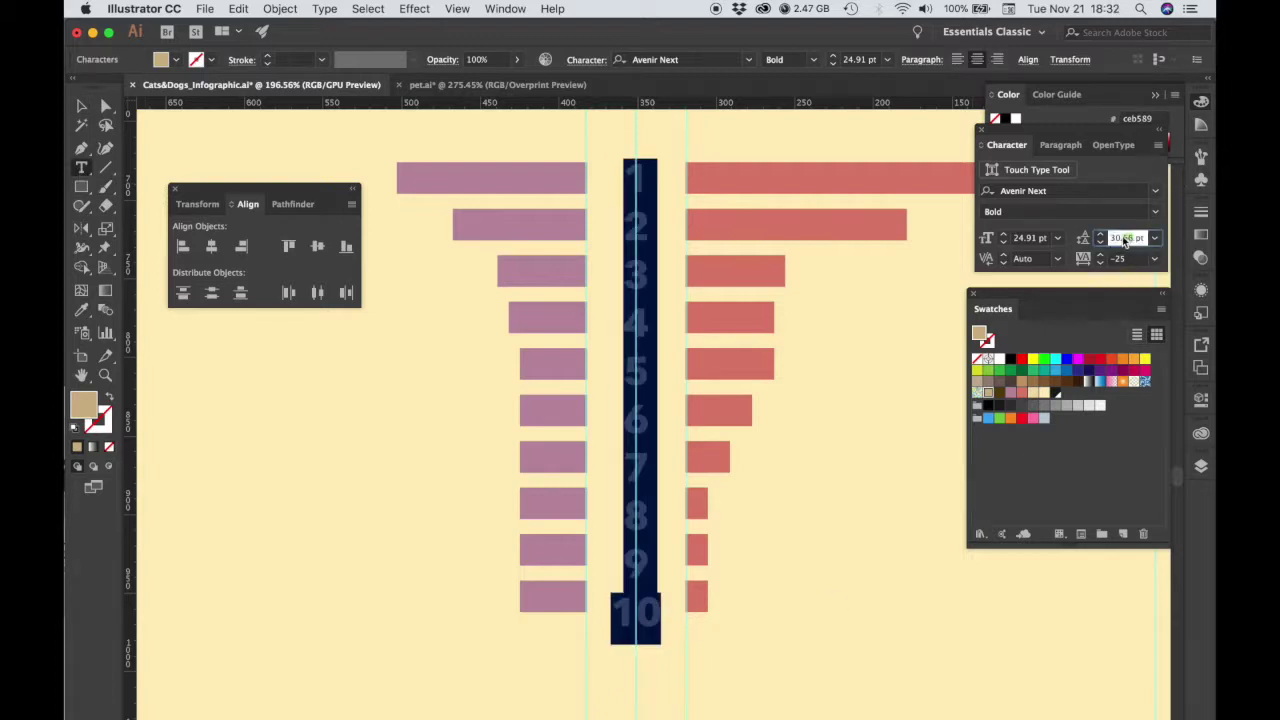
text(28)
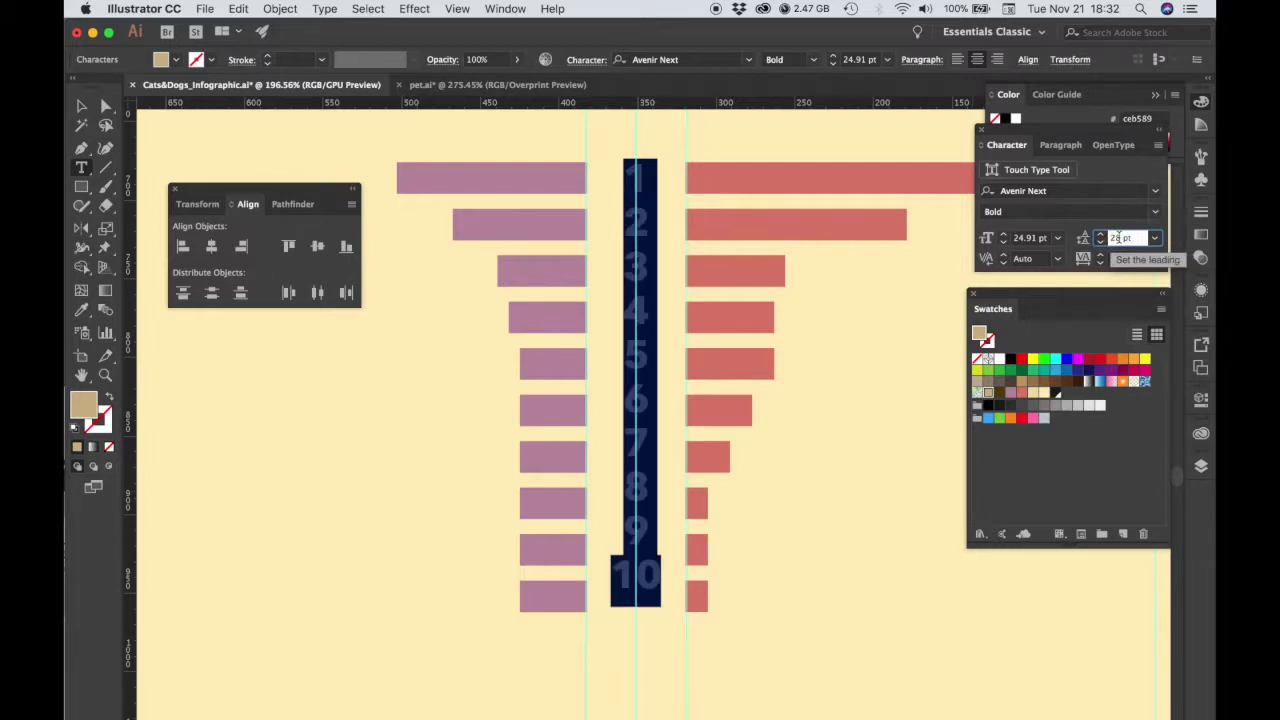
key(Up)
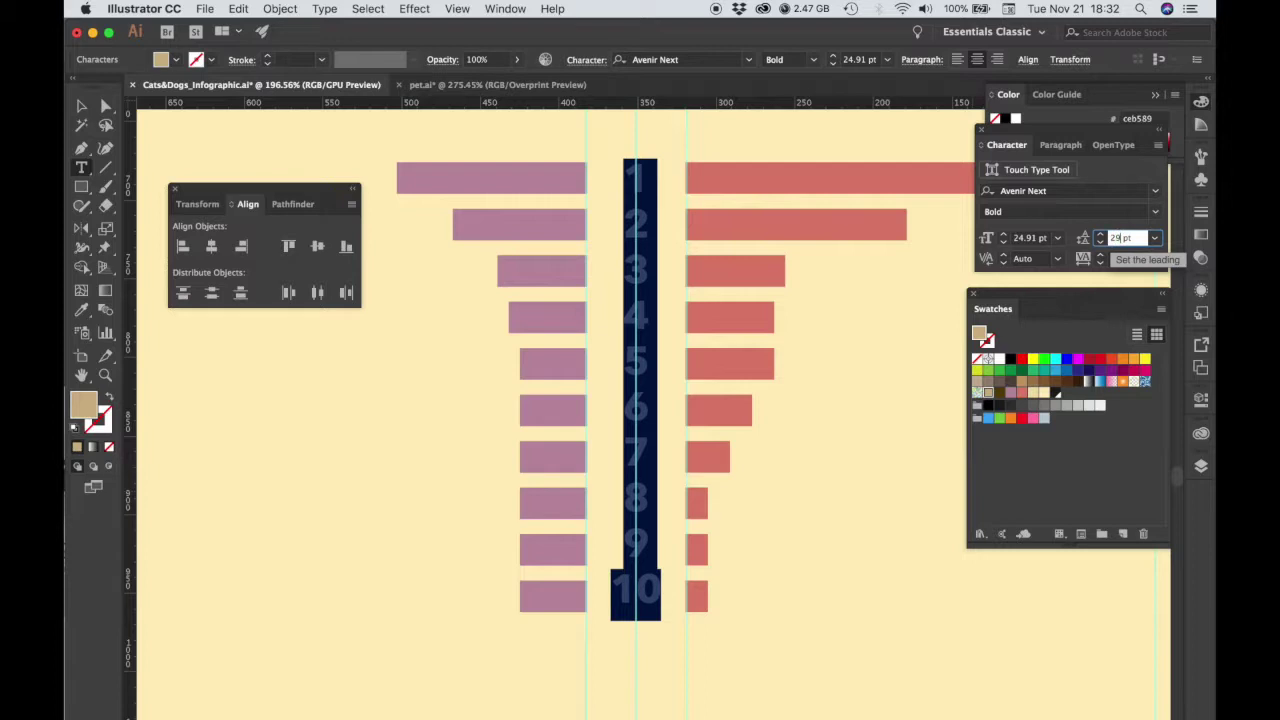
key(Up)
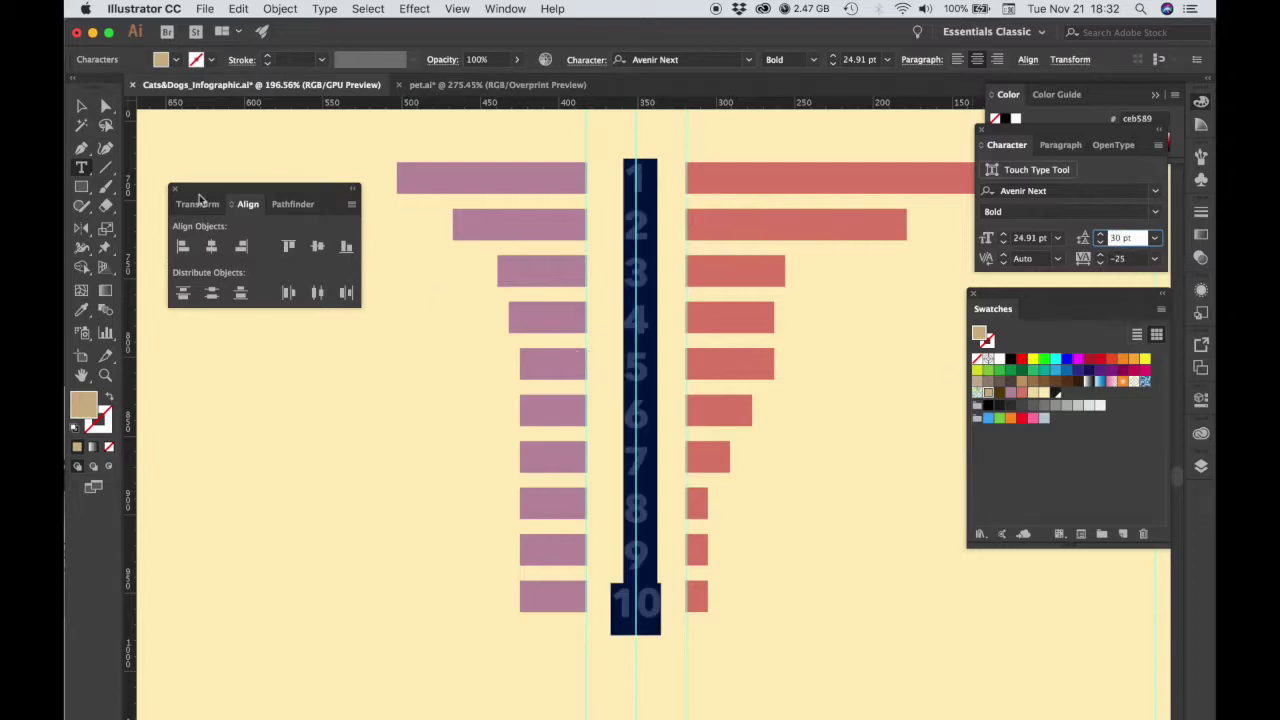
click(84, 107)
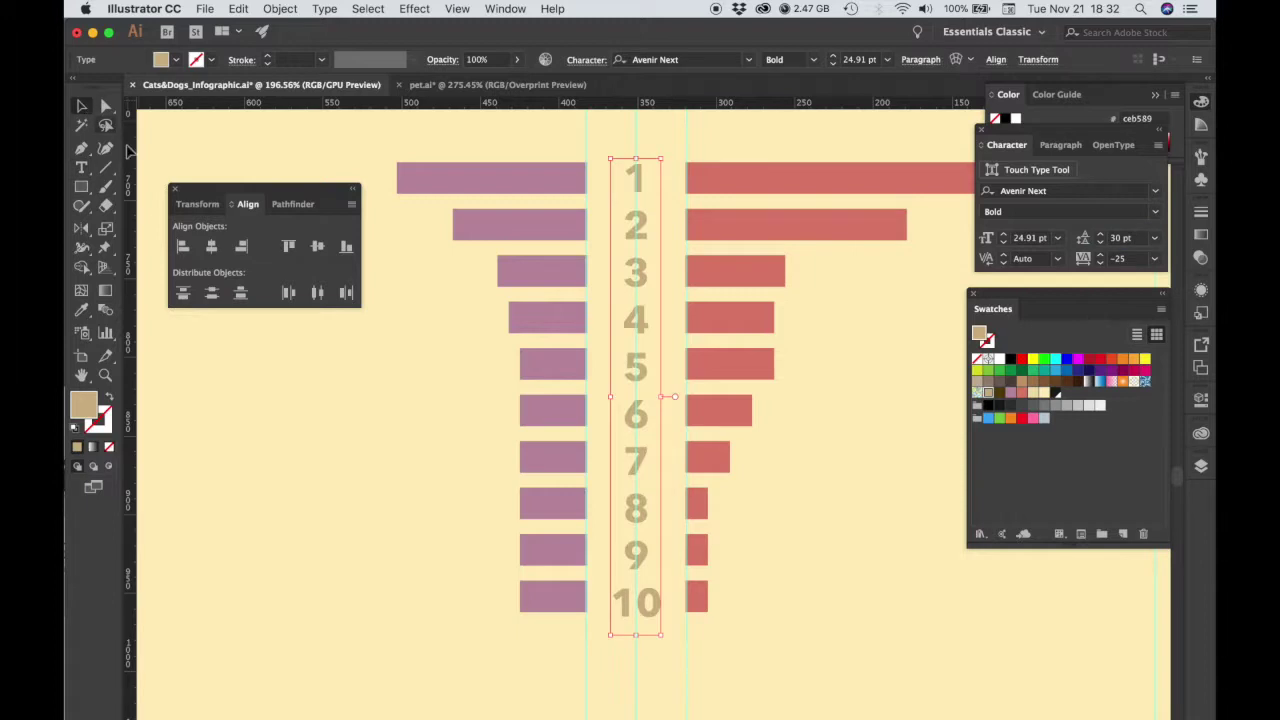
click(810, 494)
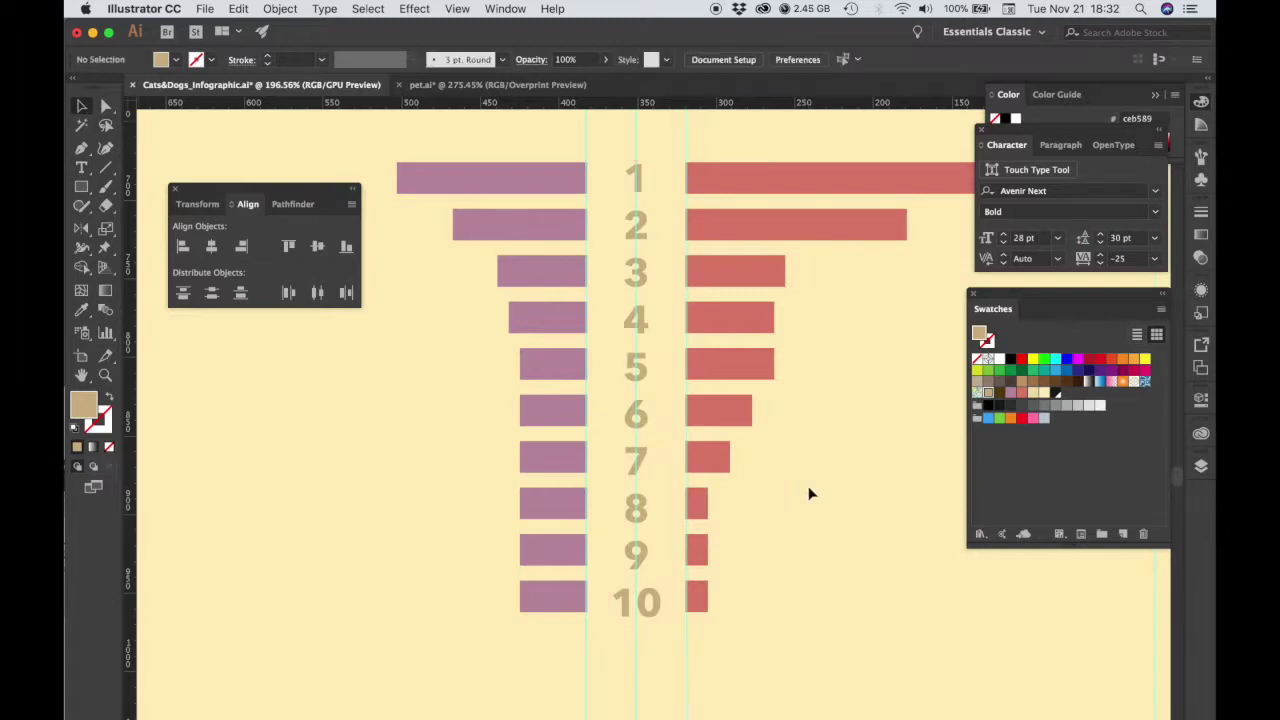
Set the number list's leading to 29.5 pt so each number lines up with its bars.
click(81, 167)
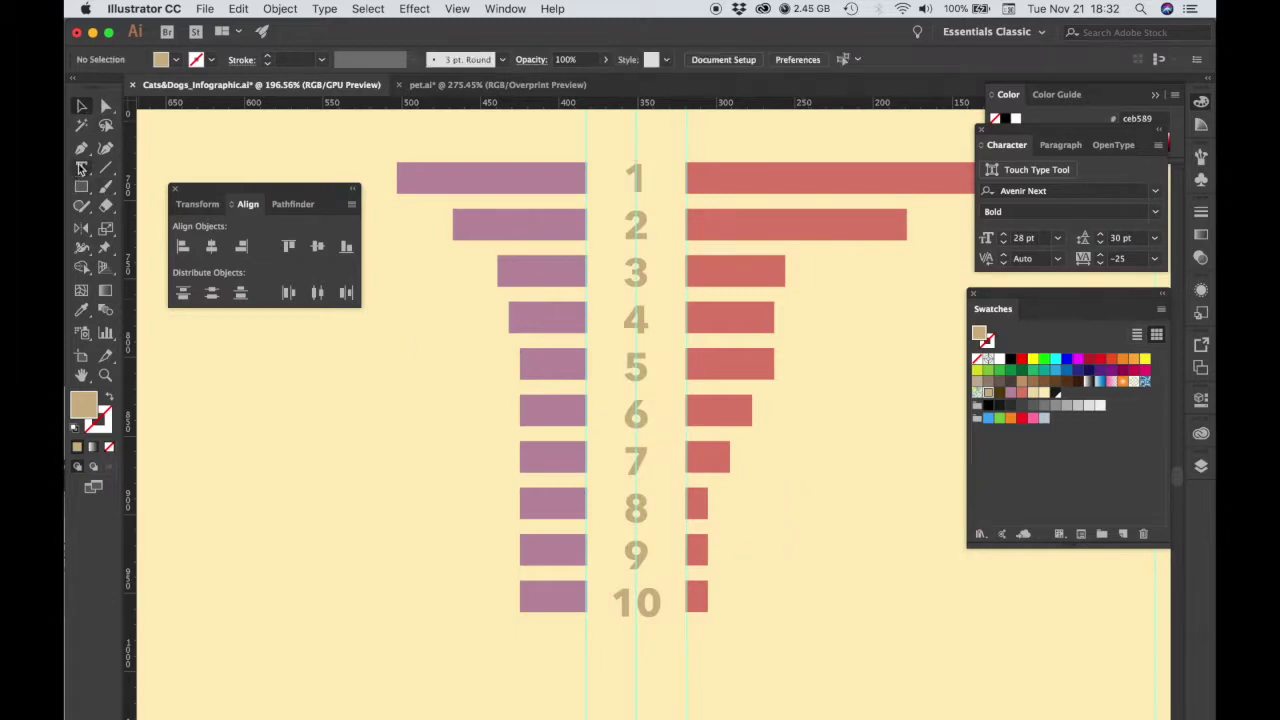
click(643, 558)
key(super+a)
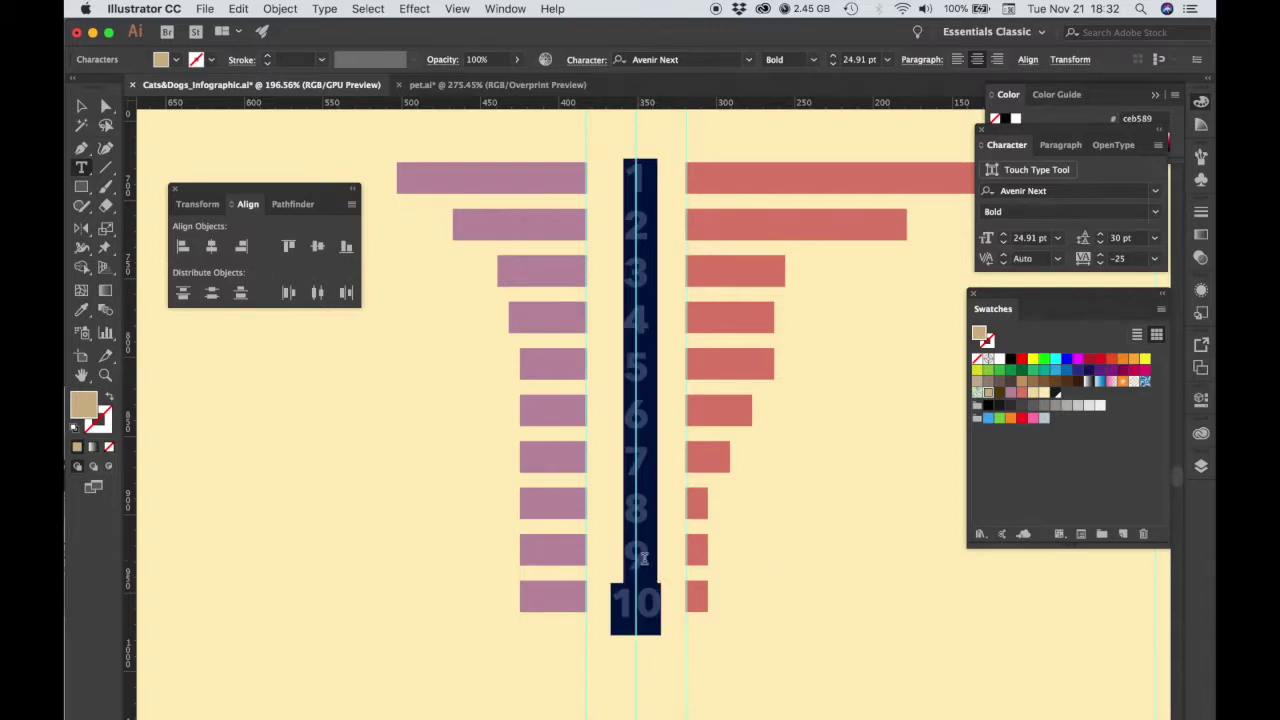
click(1120, 237)
text(28)
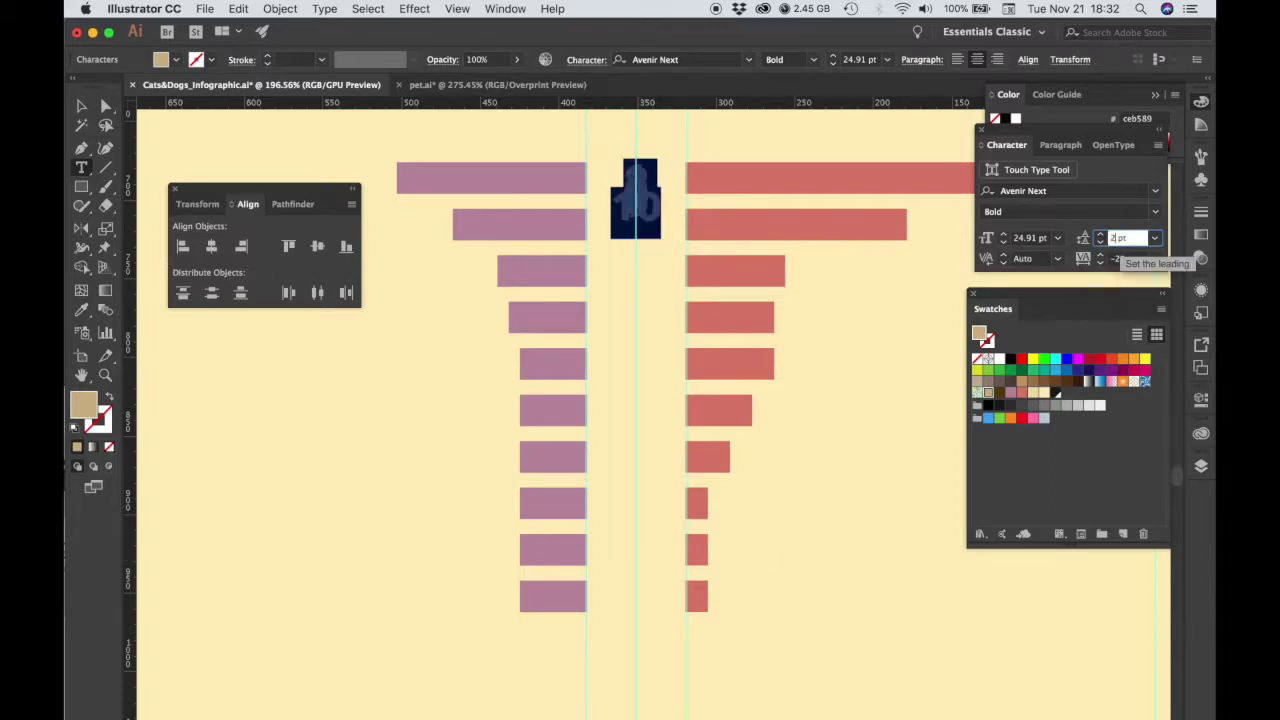
key(BackSpace)
text(9.6)
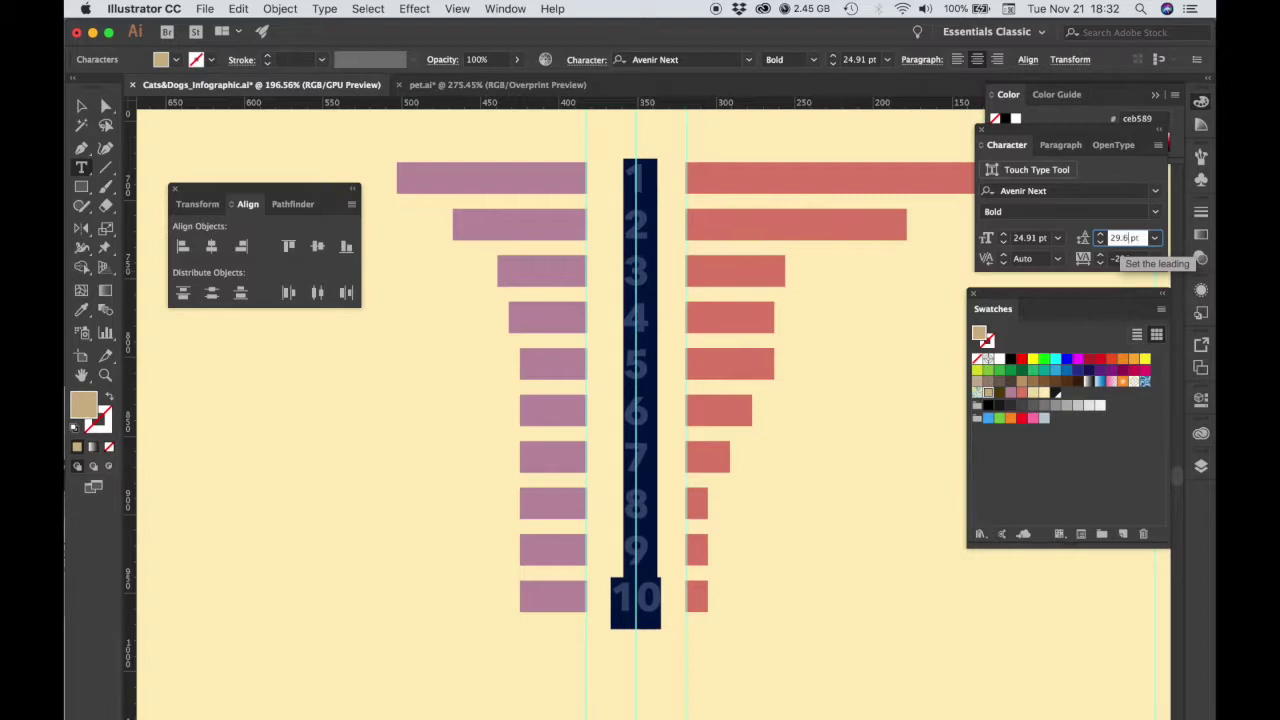
key(BackSpace)
text(5)
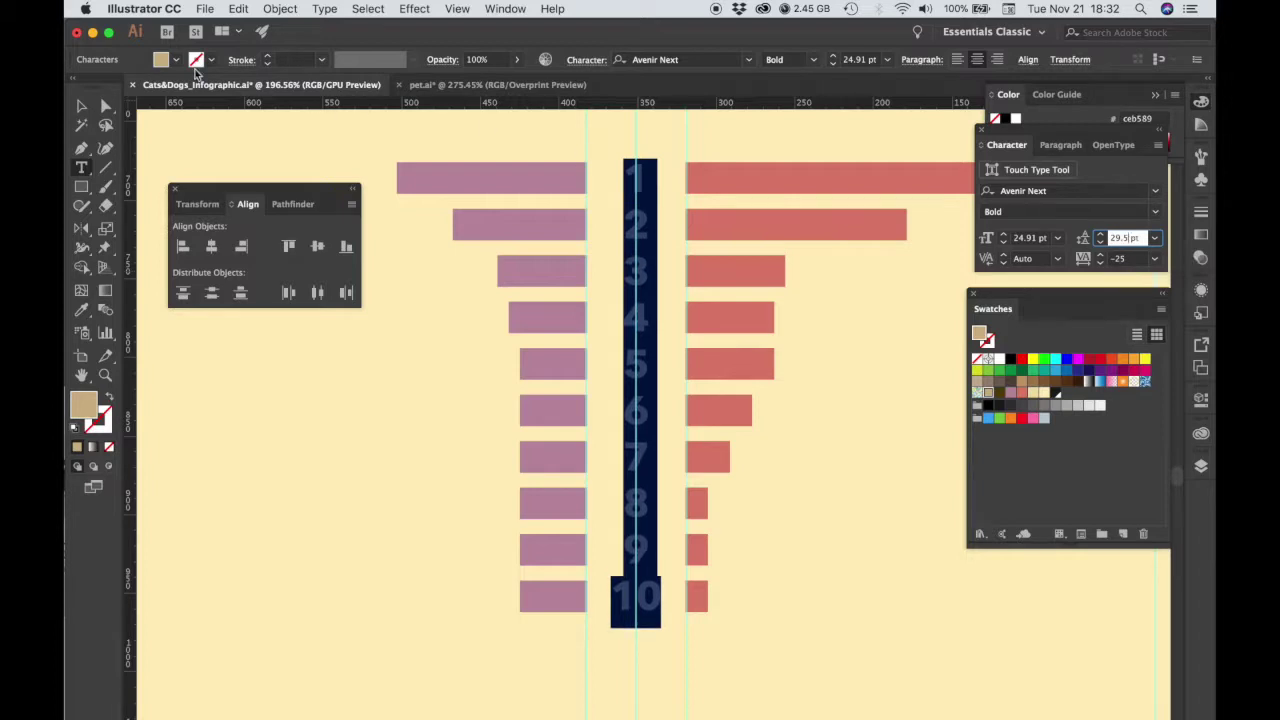
click(84, 104)
click(487, 548)
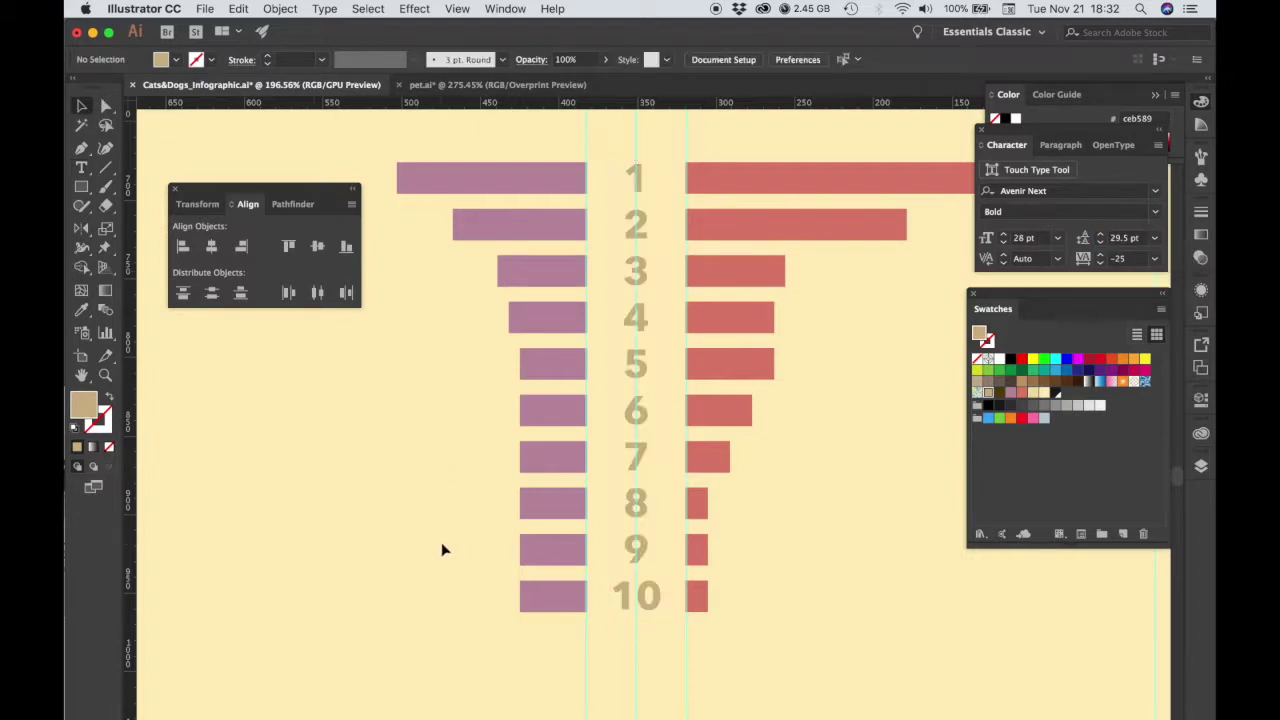
Tighten the kerning between the 1 and 0 of the number 10 to -100.
click(81, 167)
click(643, 597)
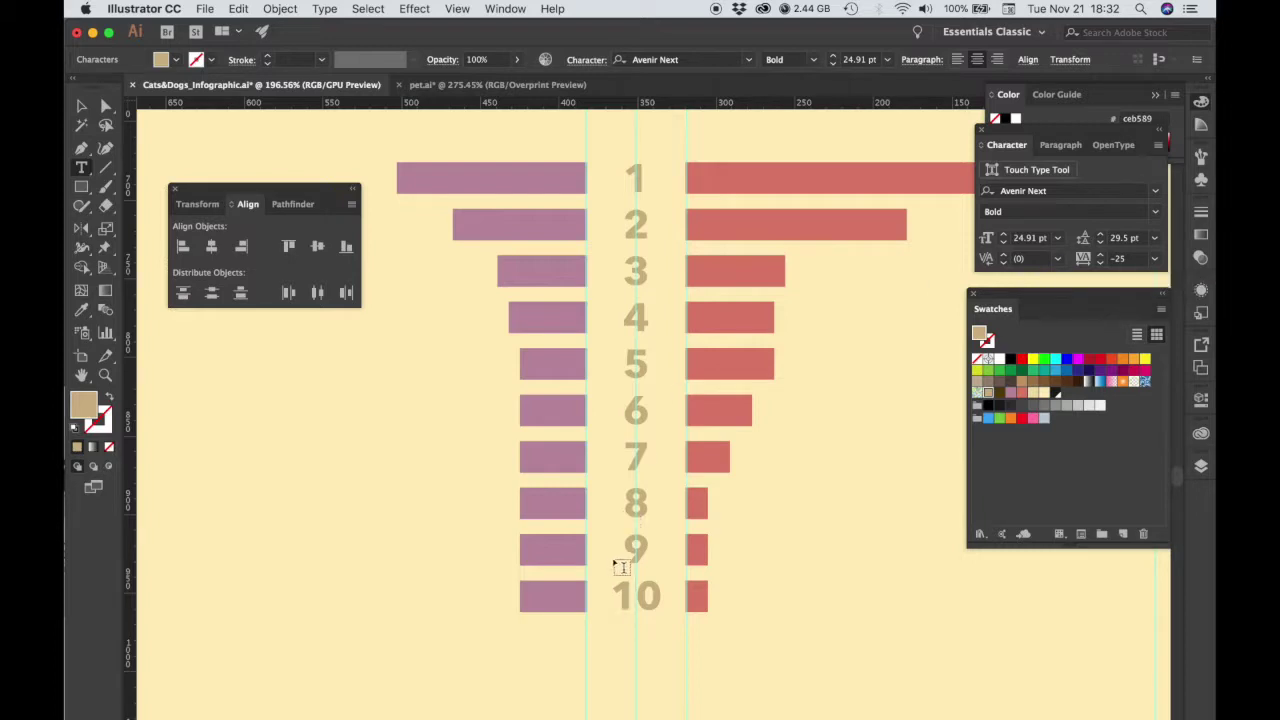
click(1058, 259)
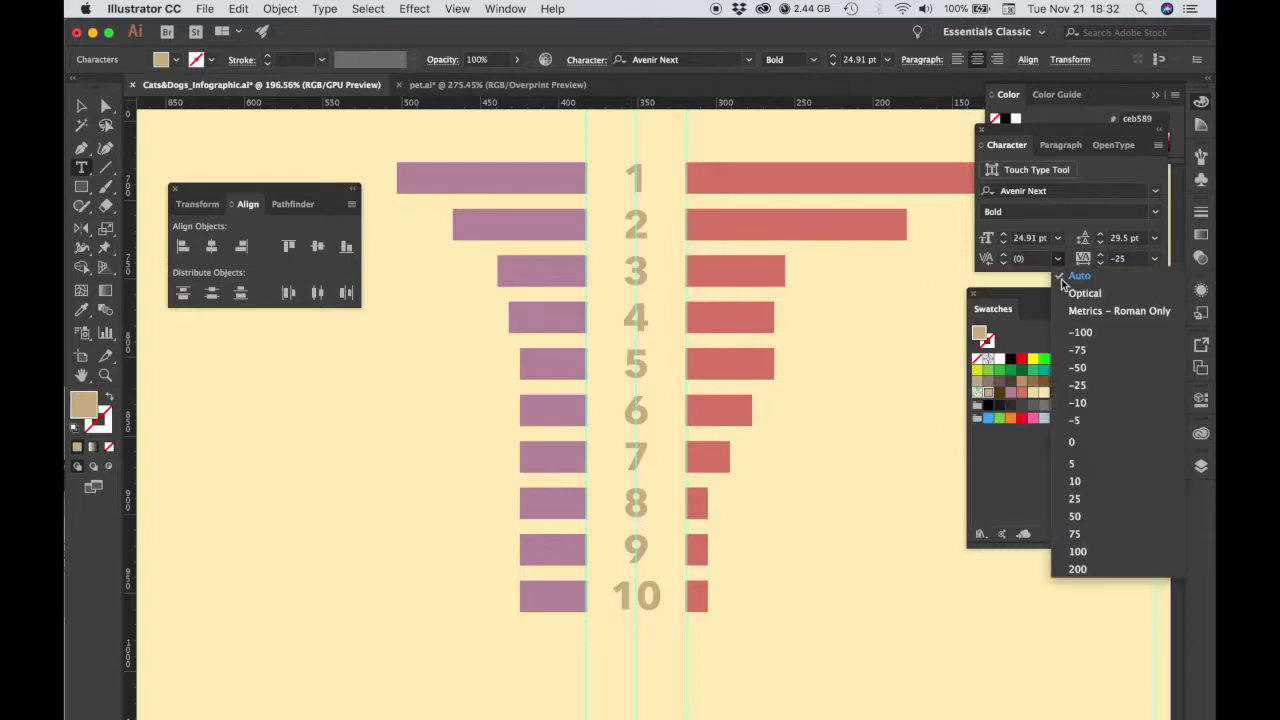
click(1078, 368)
click(1058, 259)
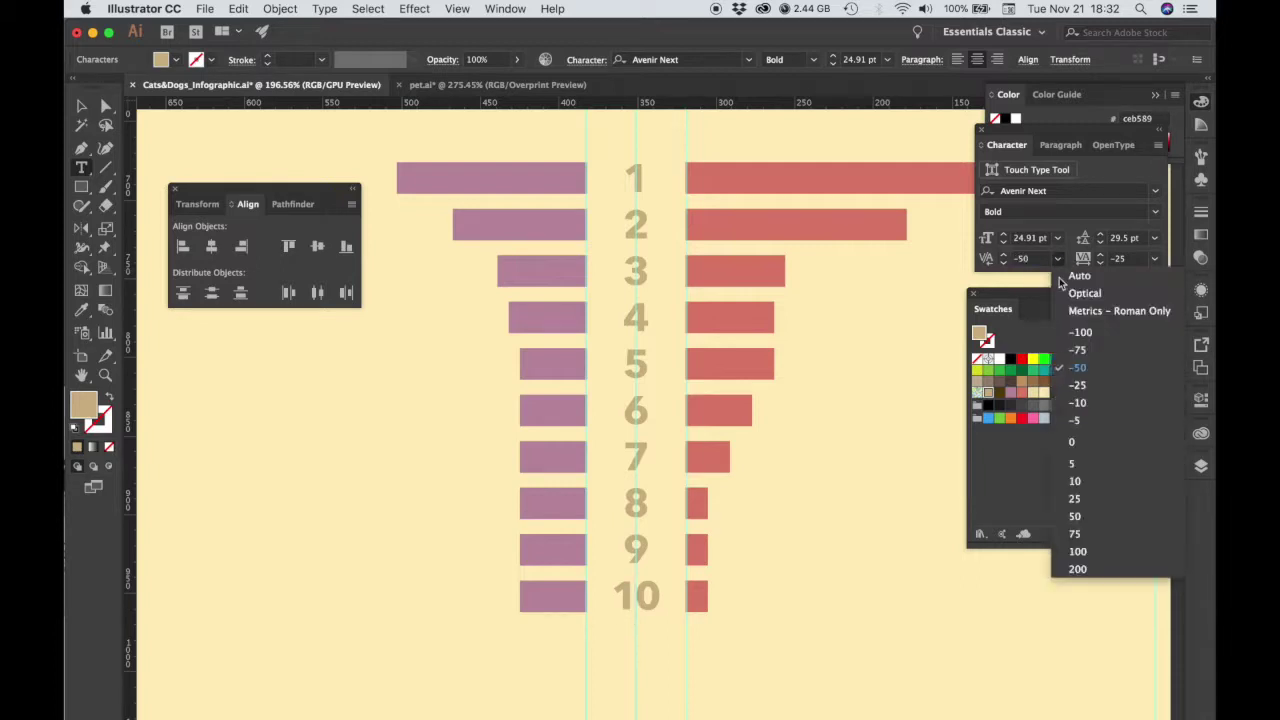
click(1075, 334)
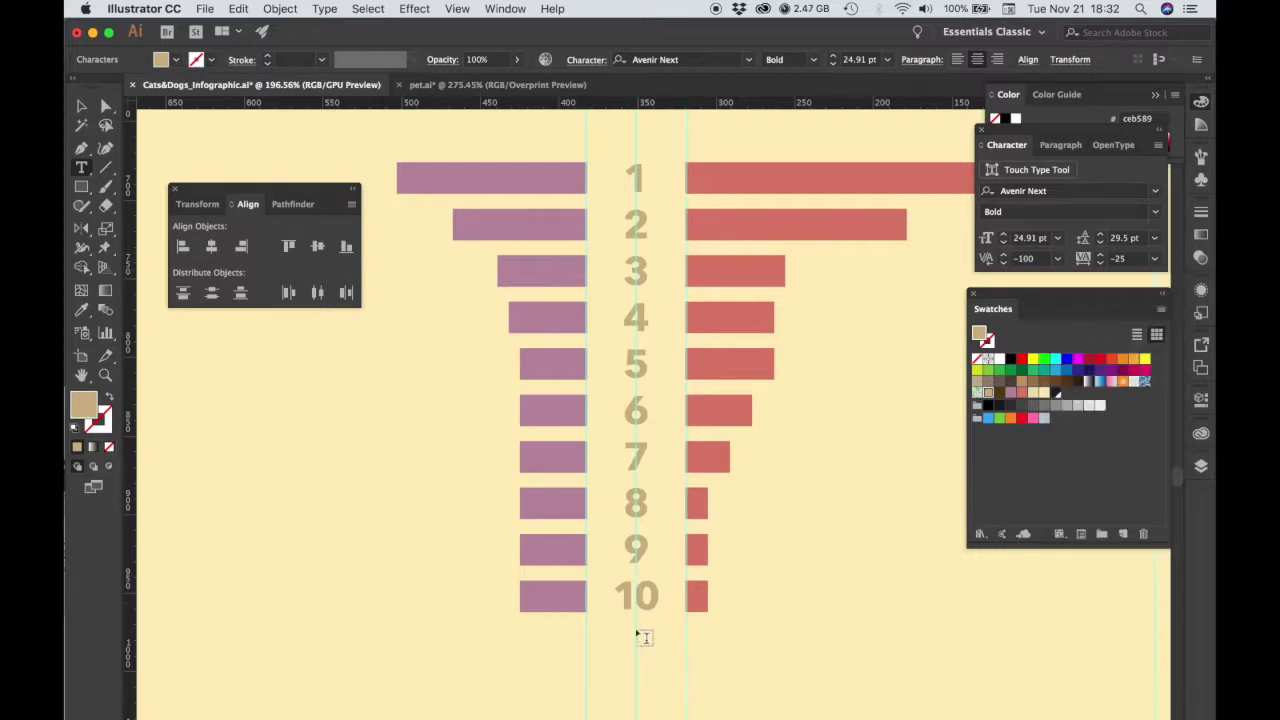
key(Escape)
click(789, 663)
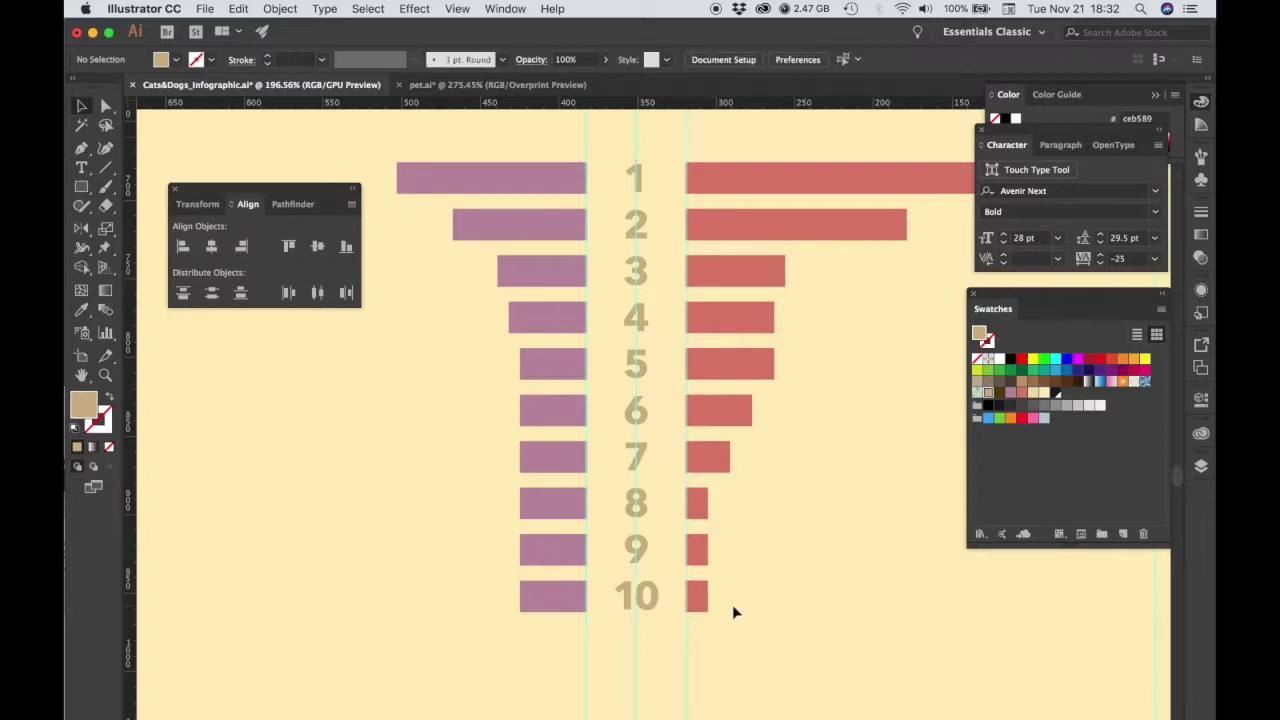
Hide the guides and add a text frame reading 33 above the end of the first red bar.
key(super+semicolon)
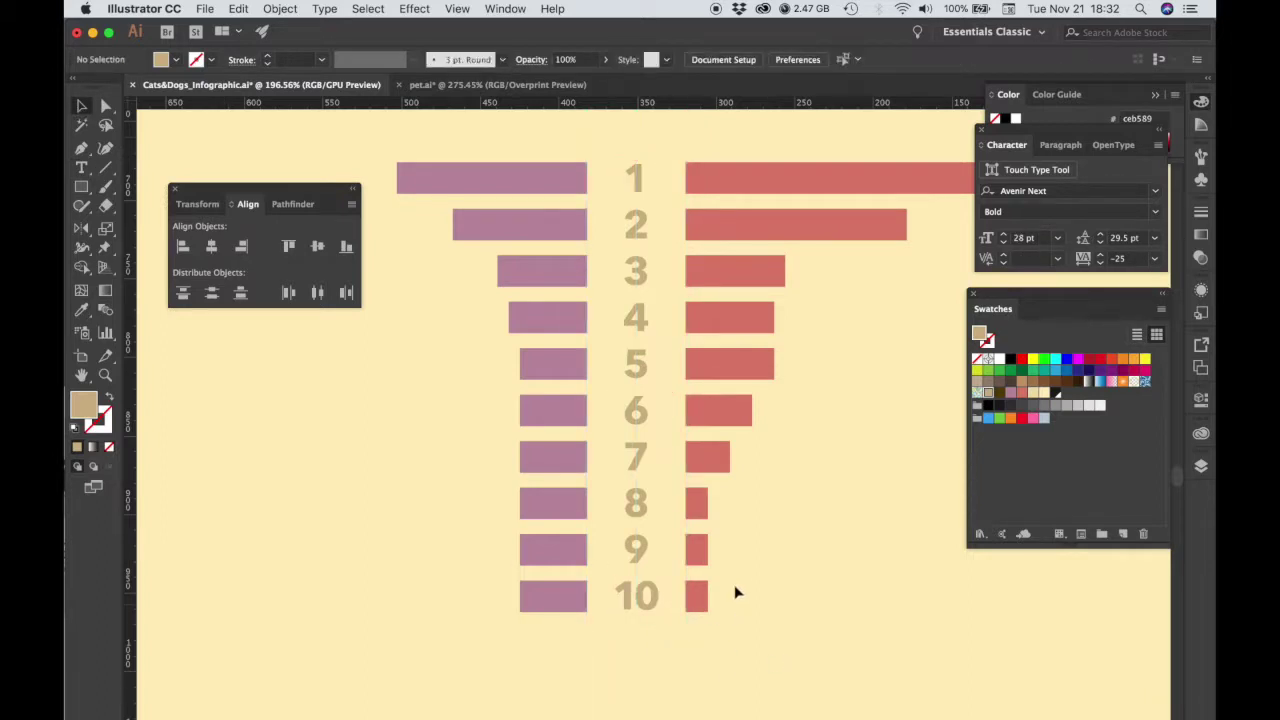
drag(777, 537, 696, 600)
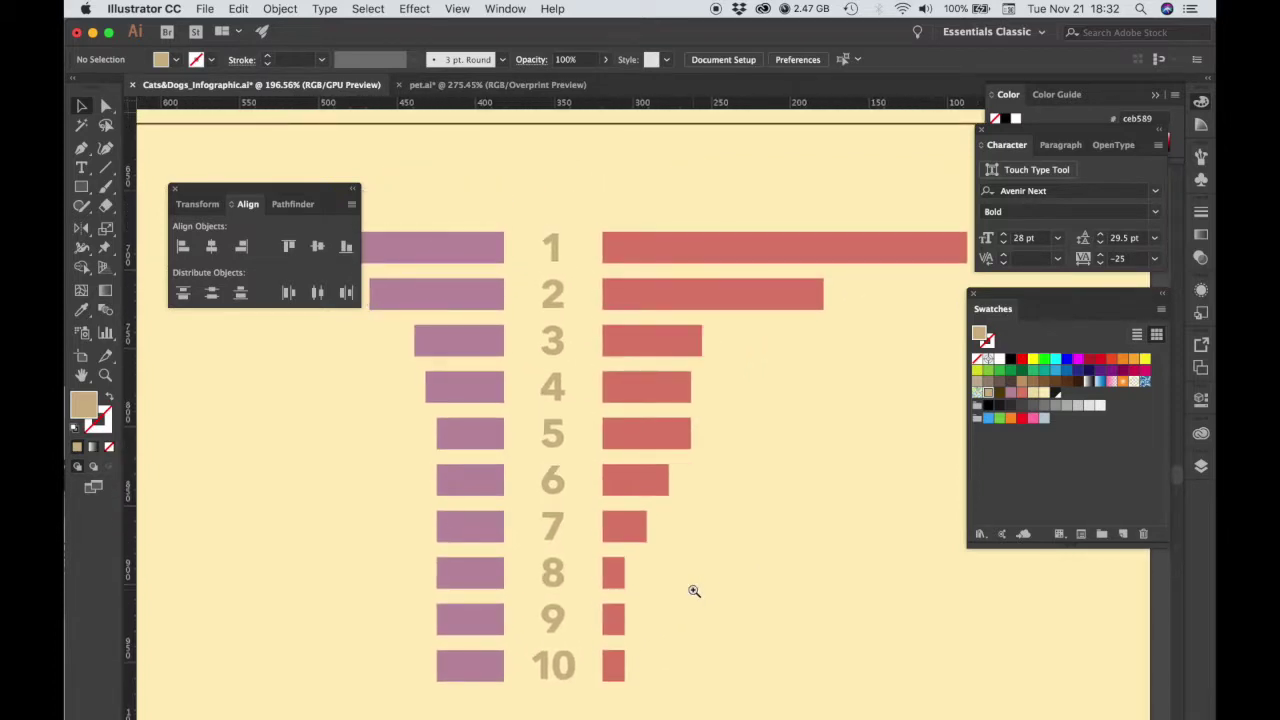
drag(777, 553, 692, 572)
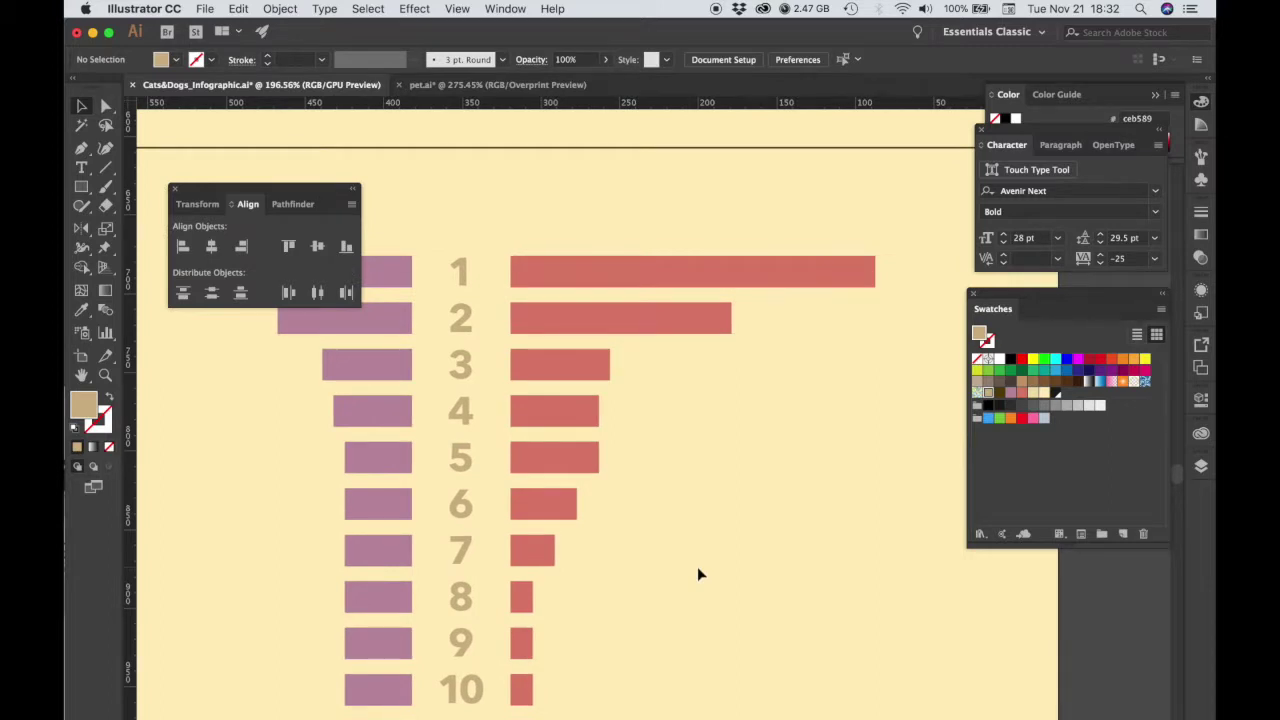
click(82, 168)
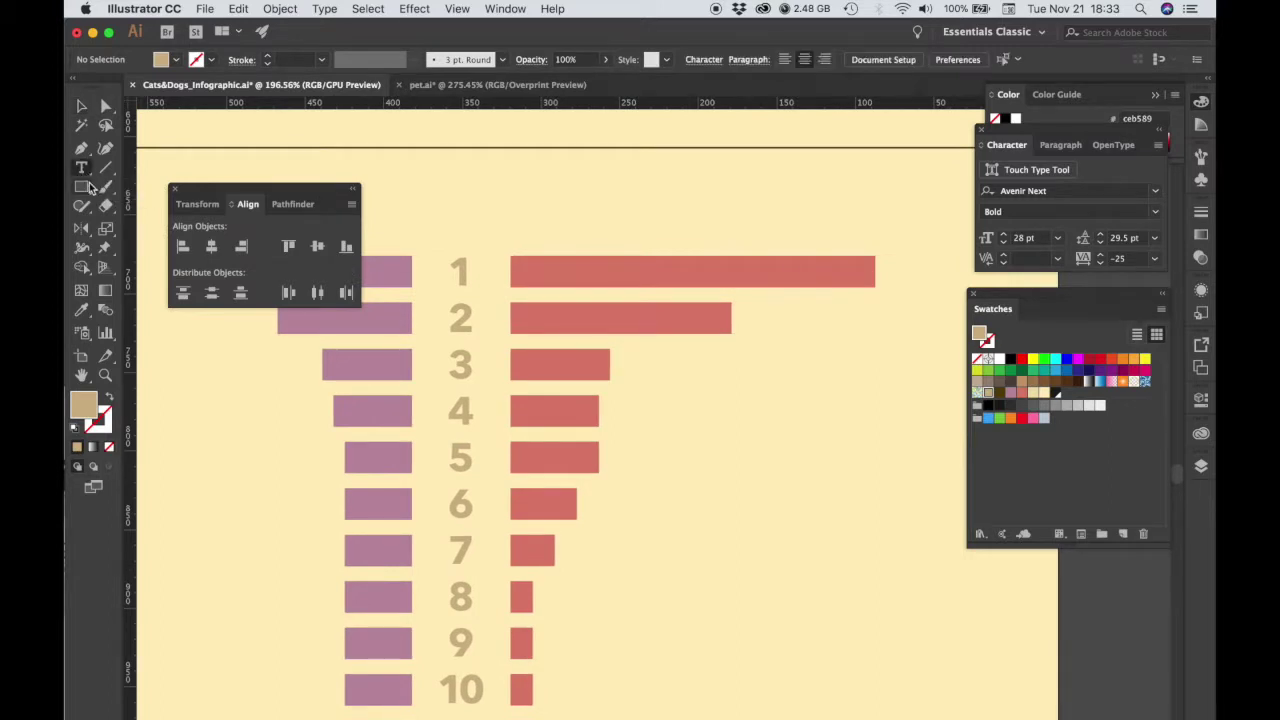
drag(786, 194, 850, 250)
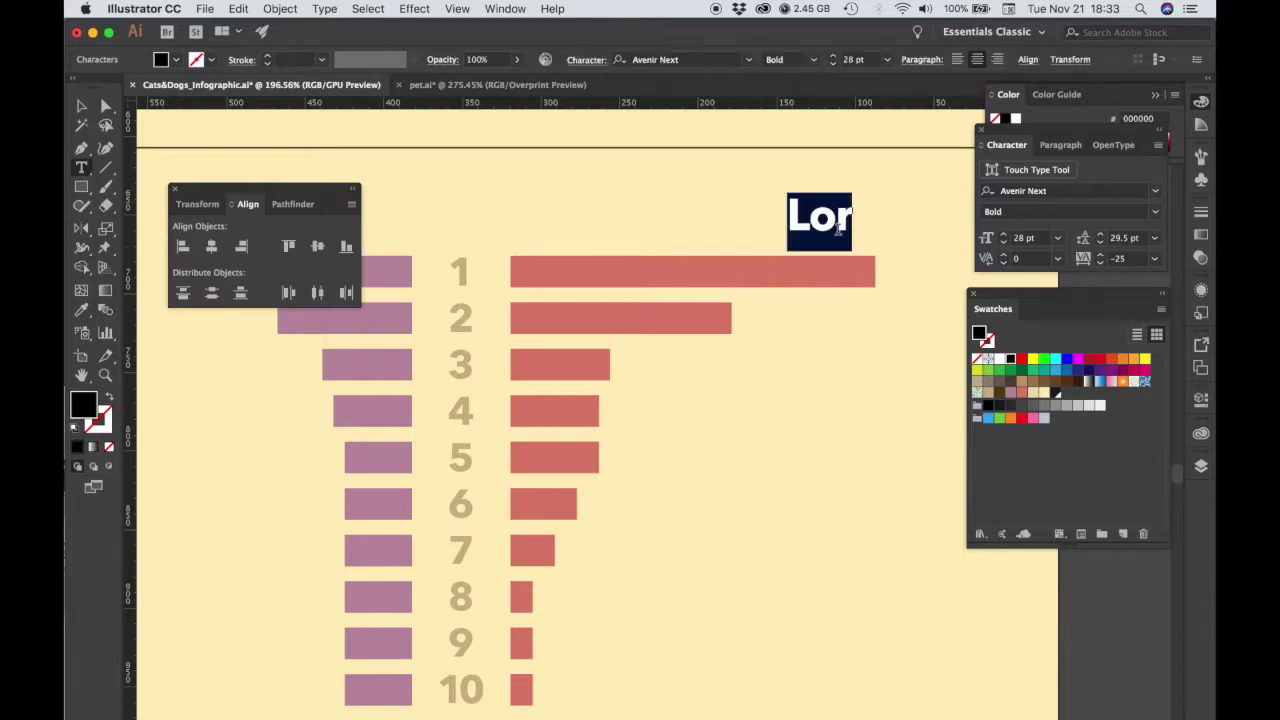
text(33)
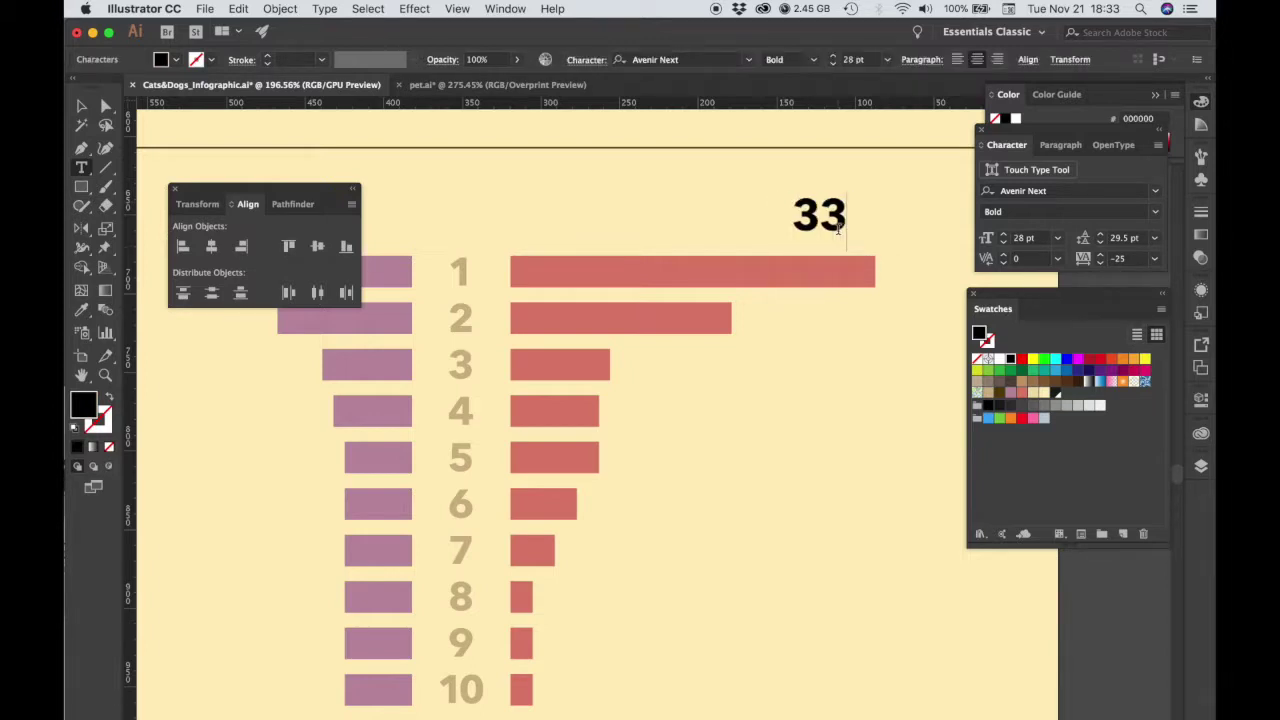
Format the 33 label at 14 pt with a tracking of -4.
drag(846, 222, 796, 213)
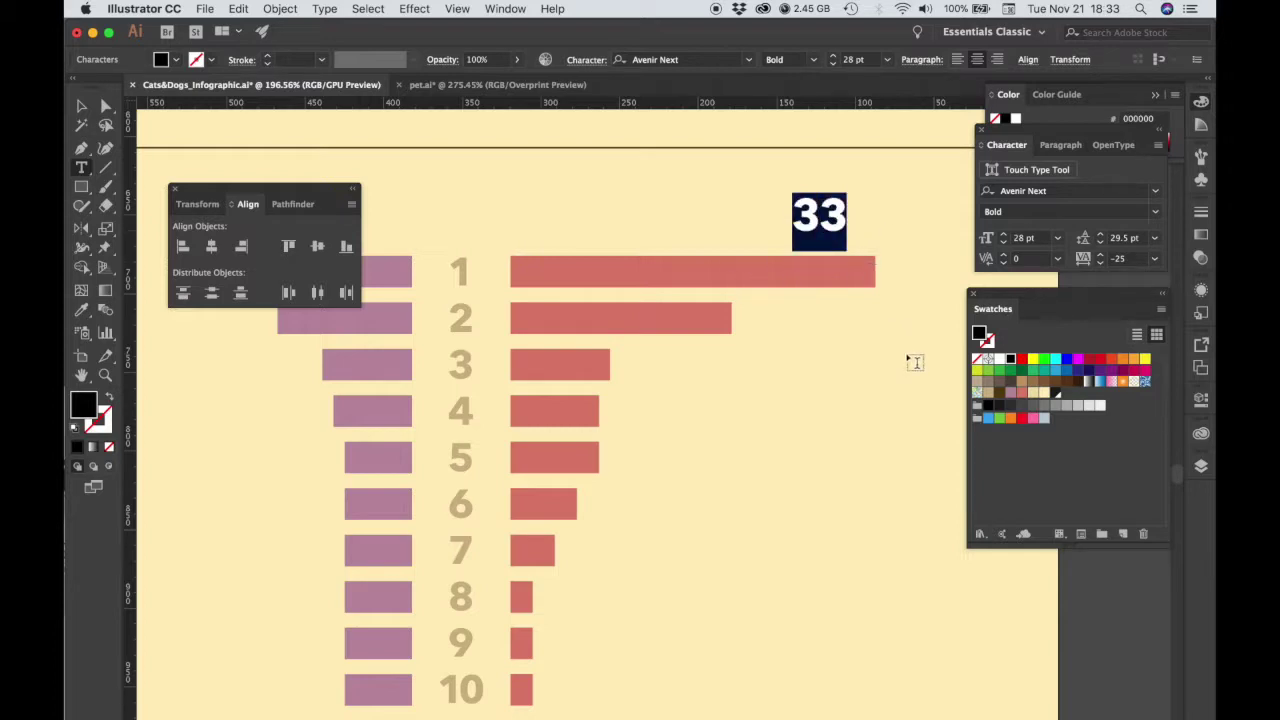
click(1032, 238)
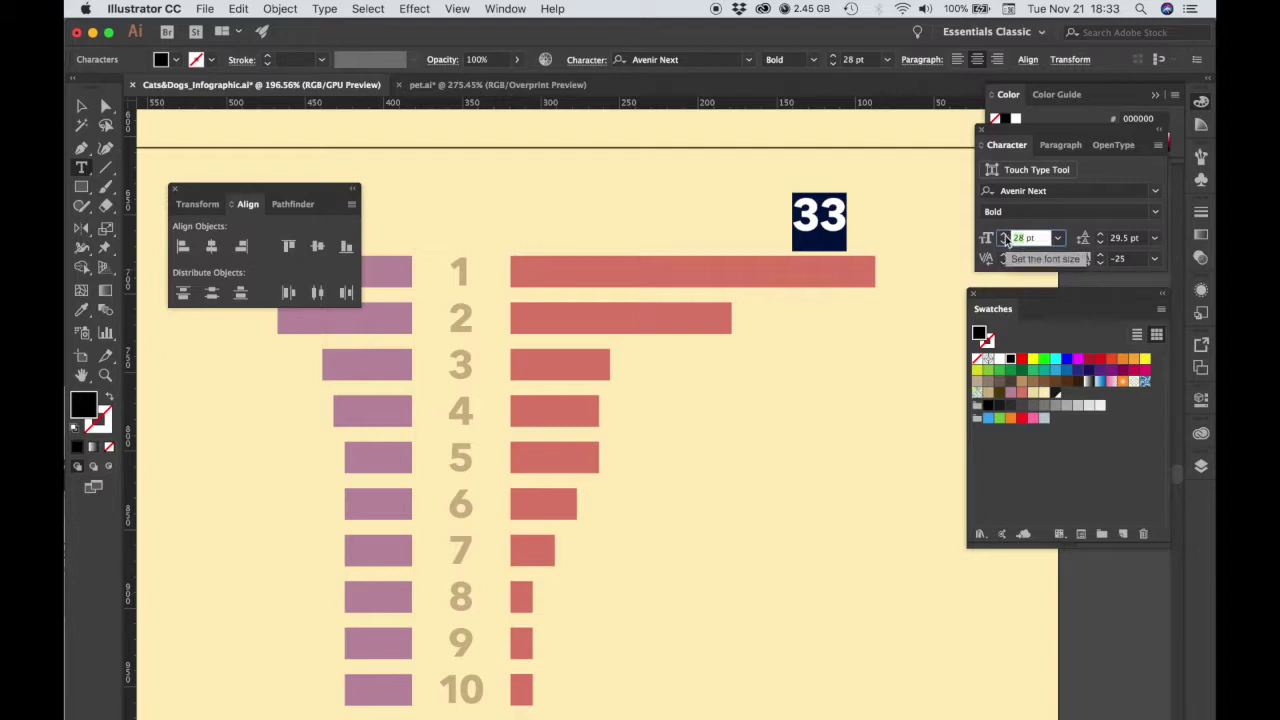
text(14)
key(Return)
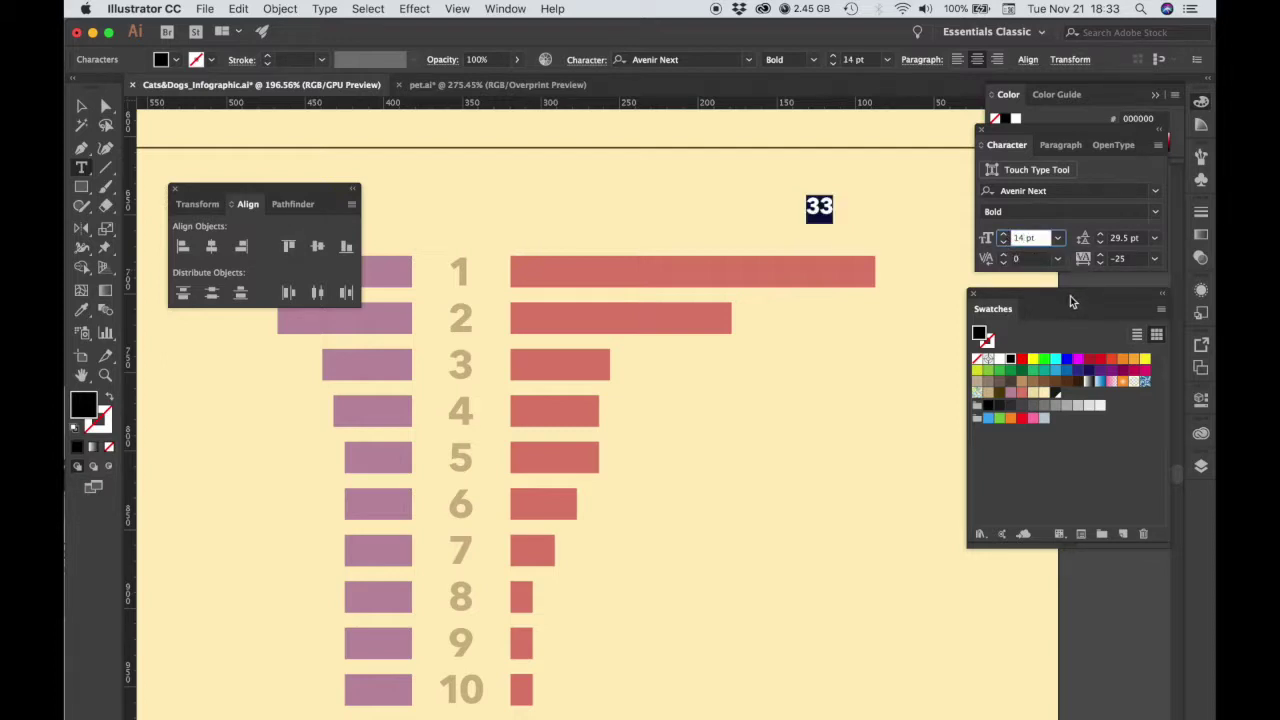
click(1120, 260)
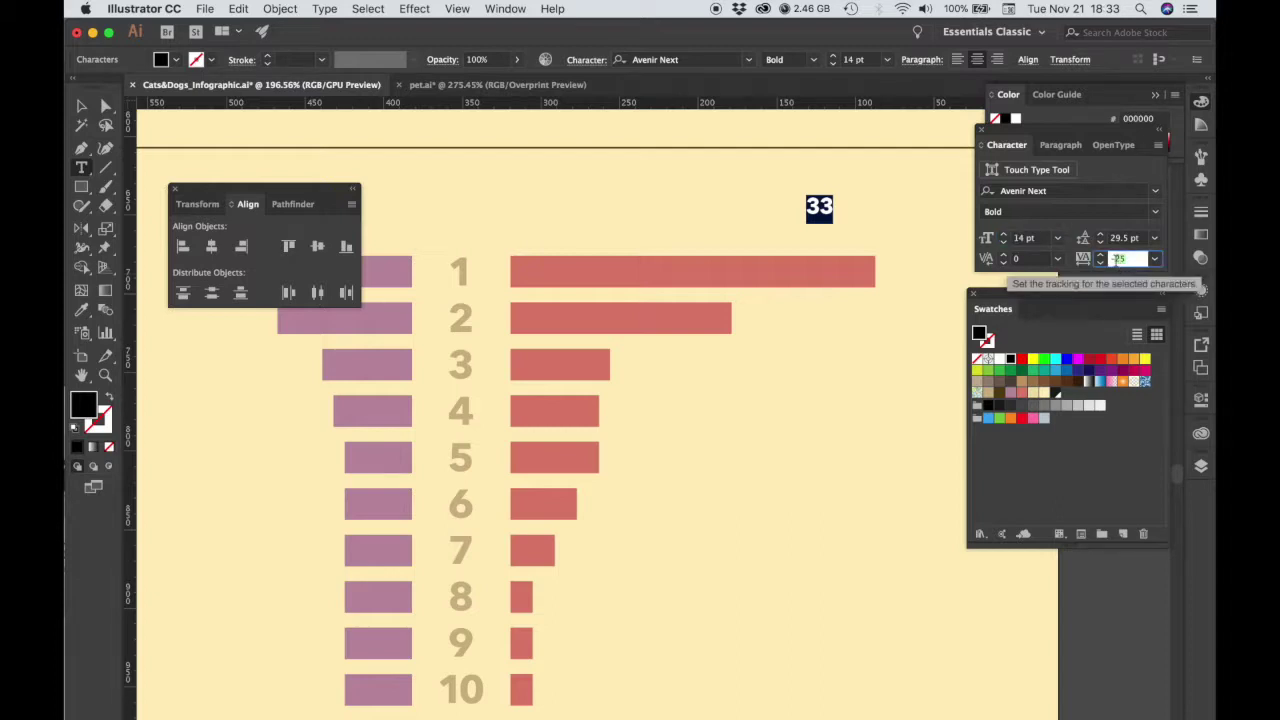
text(-4)
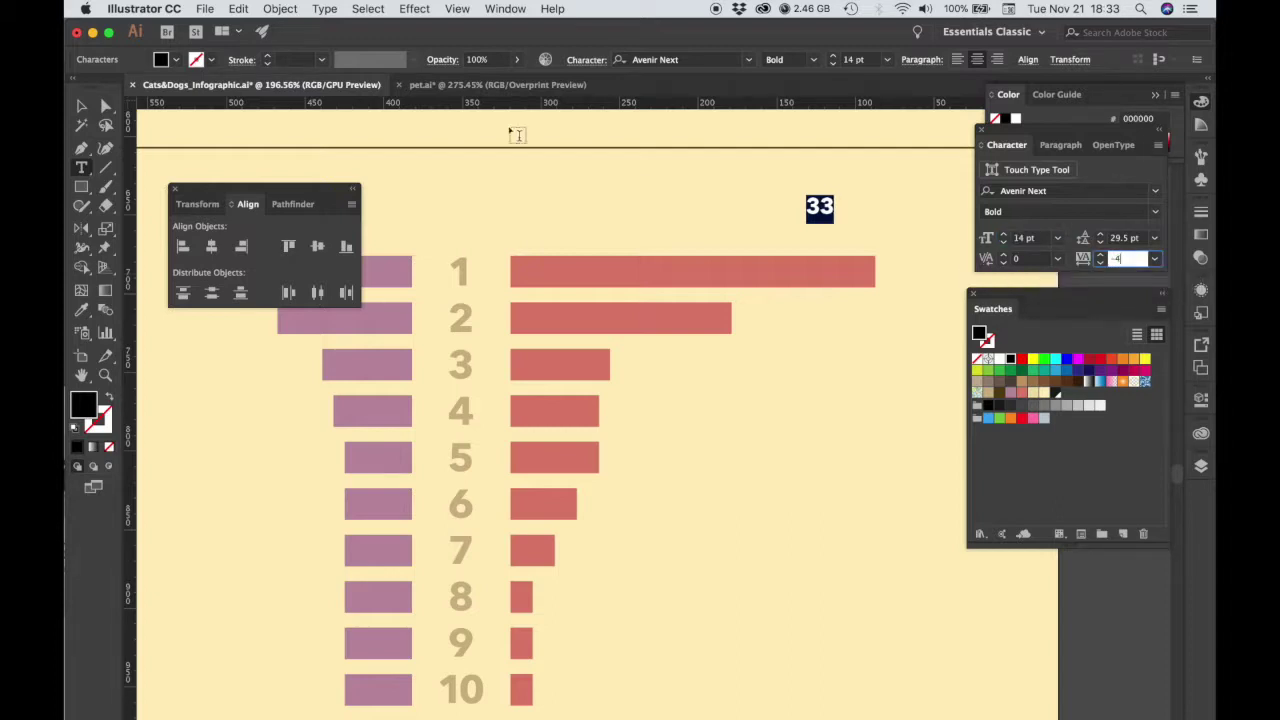
click(81, 105)
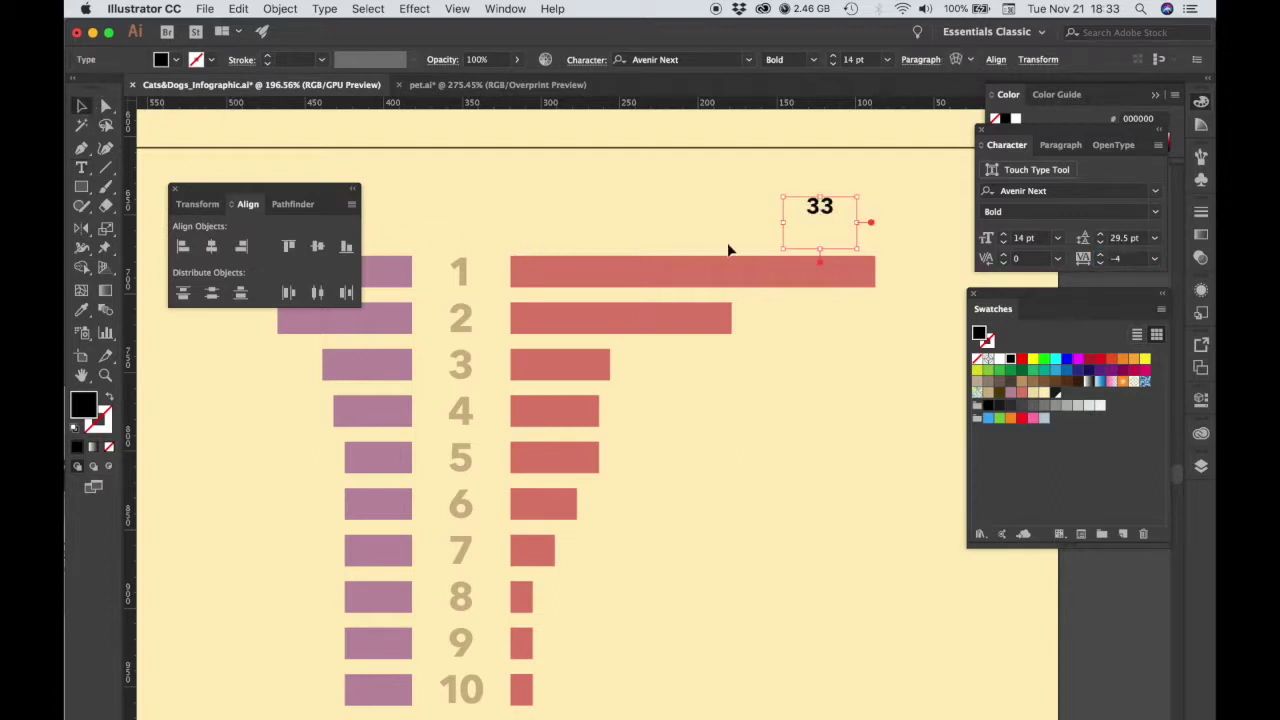
Colour the 33 label with the light cream swatch and move it onto the end of the first red bar.
click(82, 168)
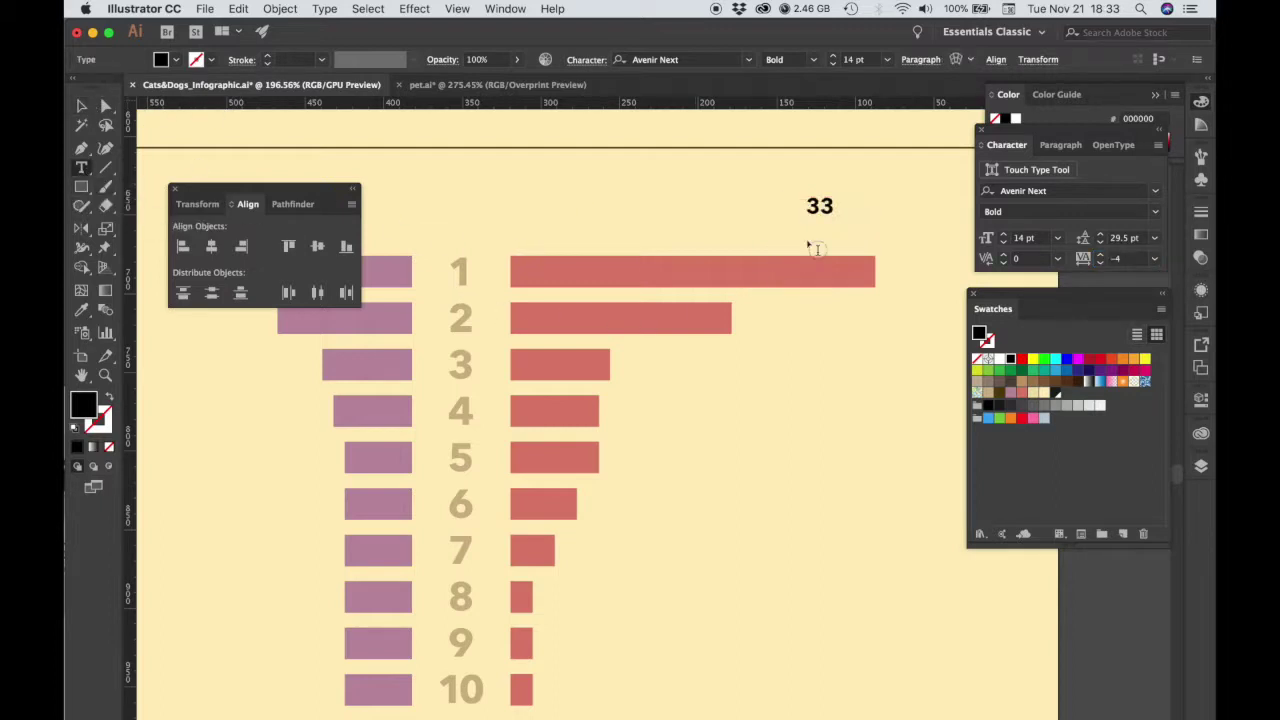
double_click(822, 205)
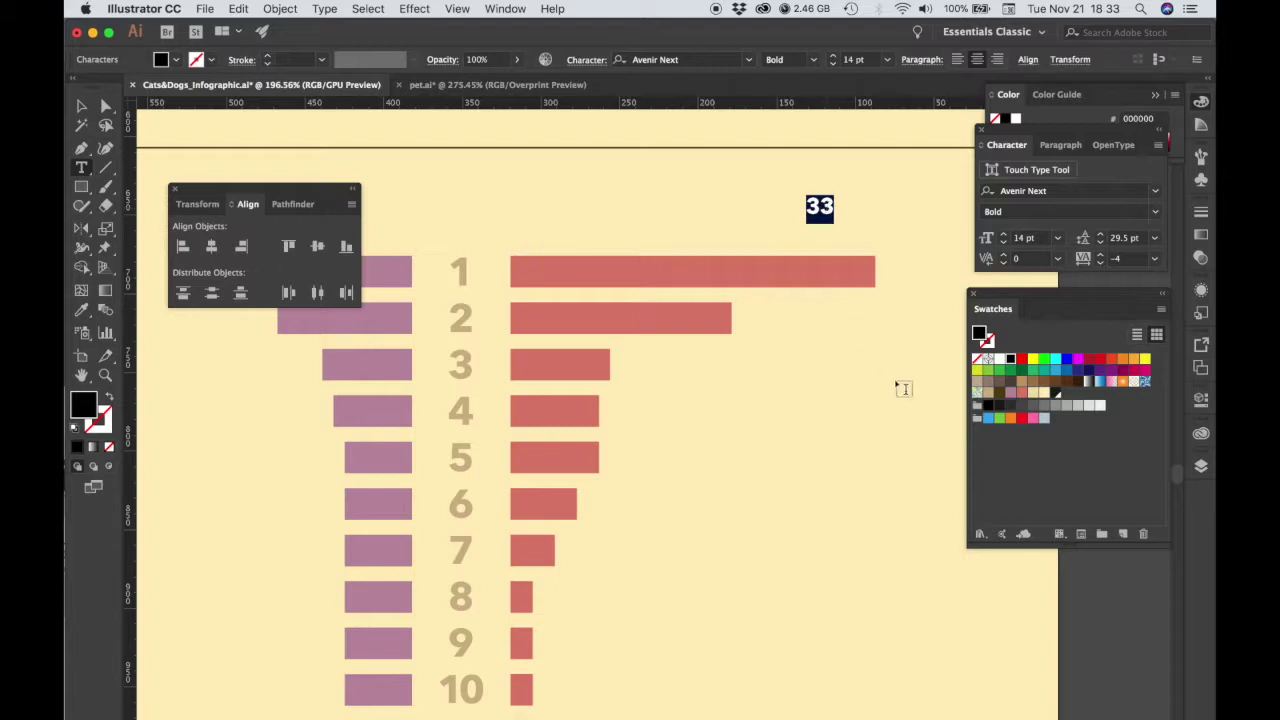
click(1044, 393)
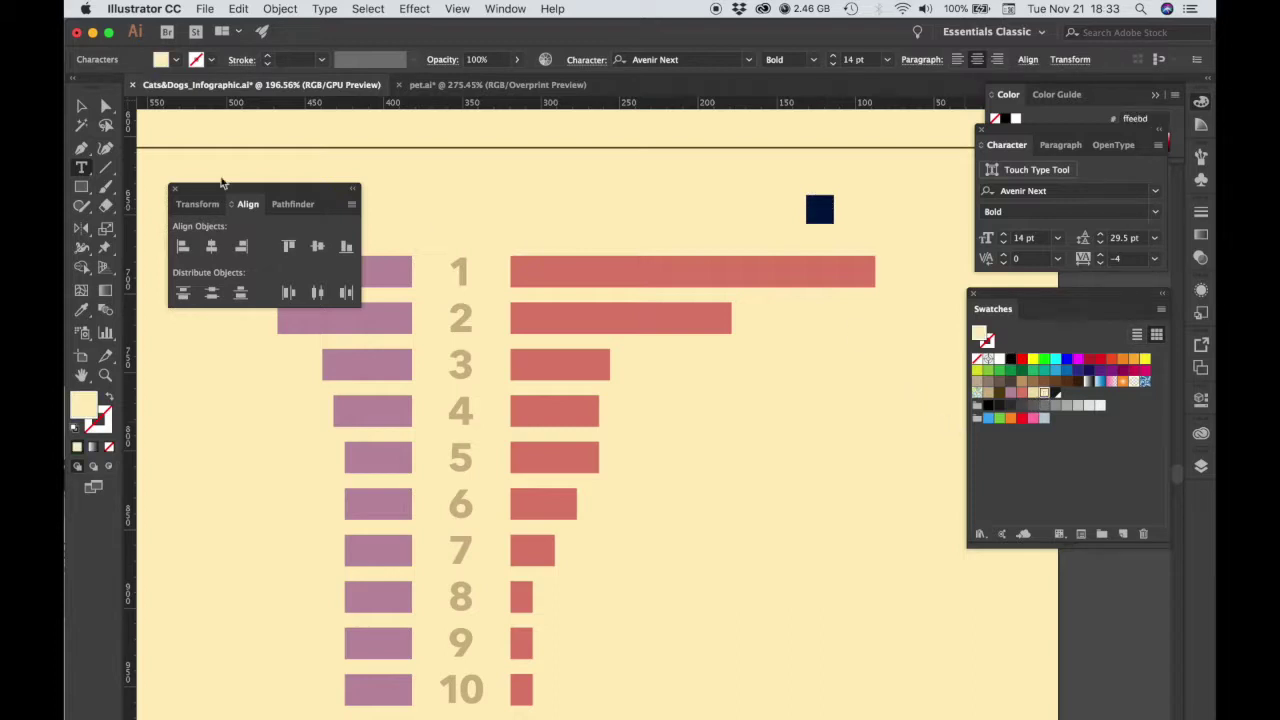
click(82, 105)
drag(812, 211, 826, 282)
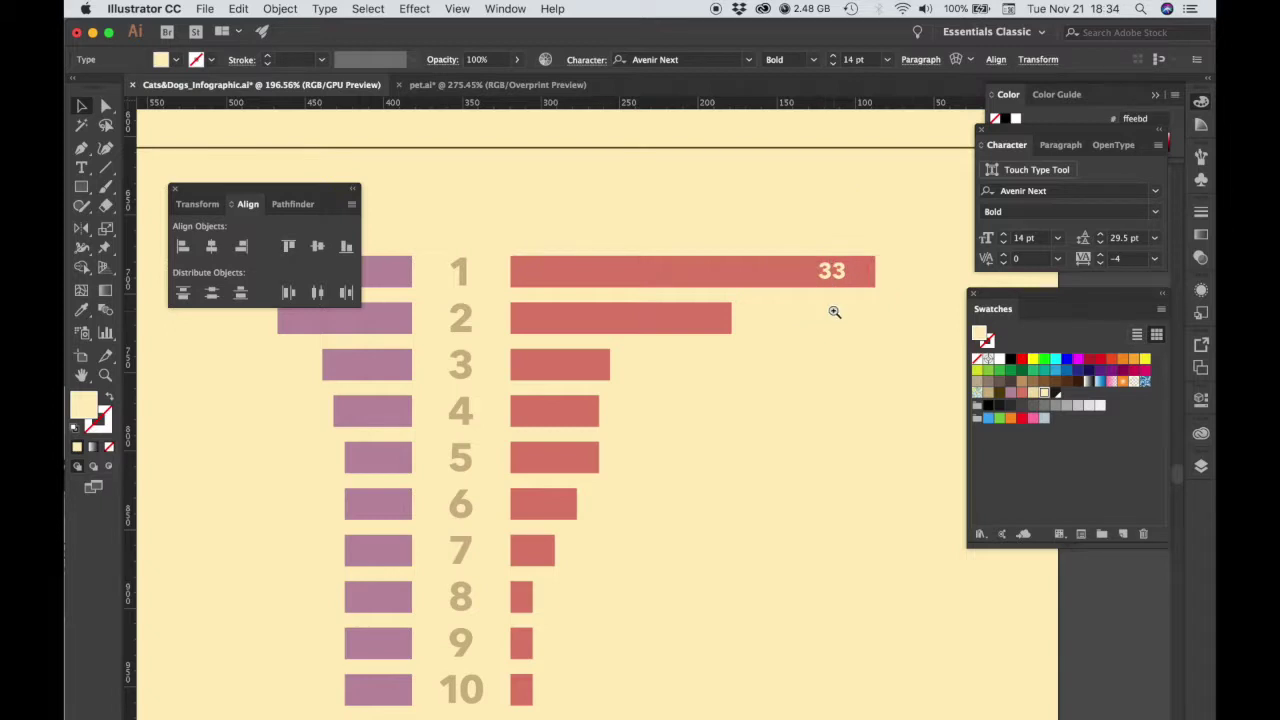
Shrink the 33 label's text frame to fit flush with the end and lower edge of the first red bar.
super+click(837, 309)
super+click(703, 472)
drag(604, 459, 852, 475)
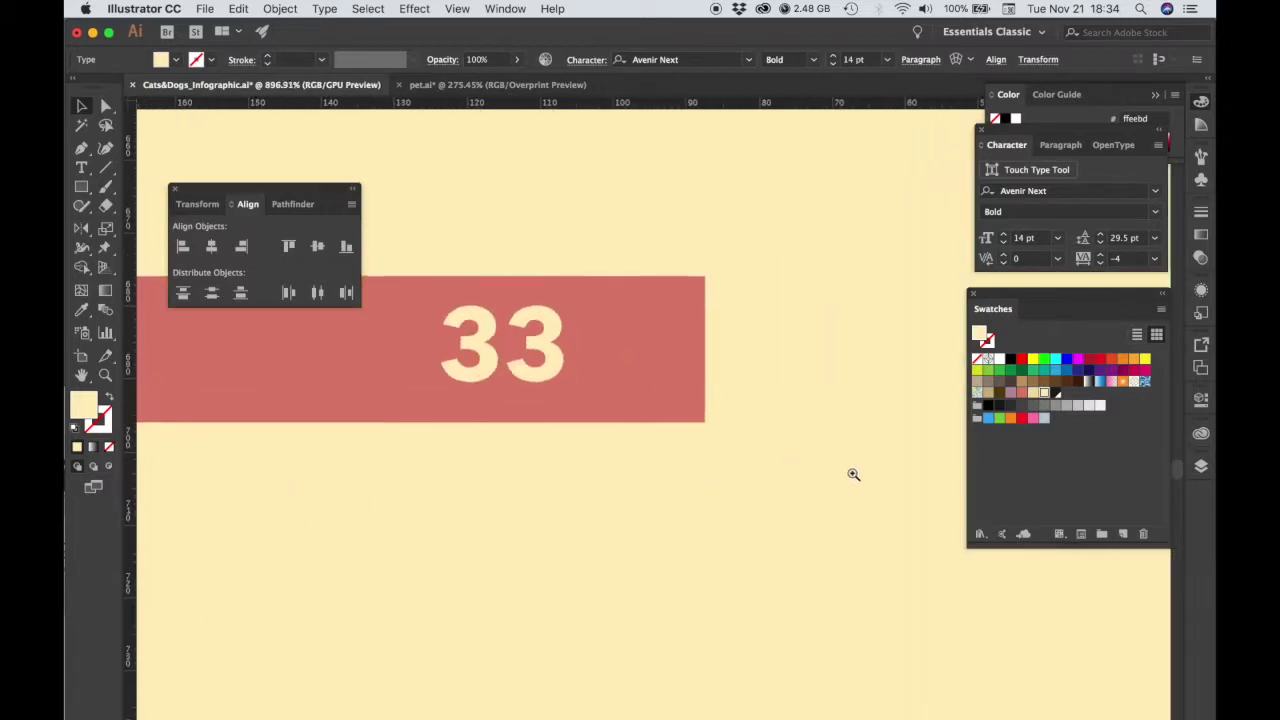
drag(655, 429, 874, 427)
click(873, 427)
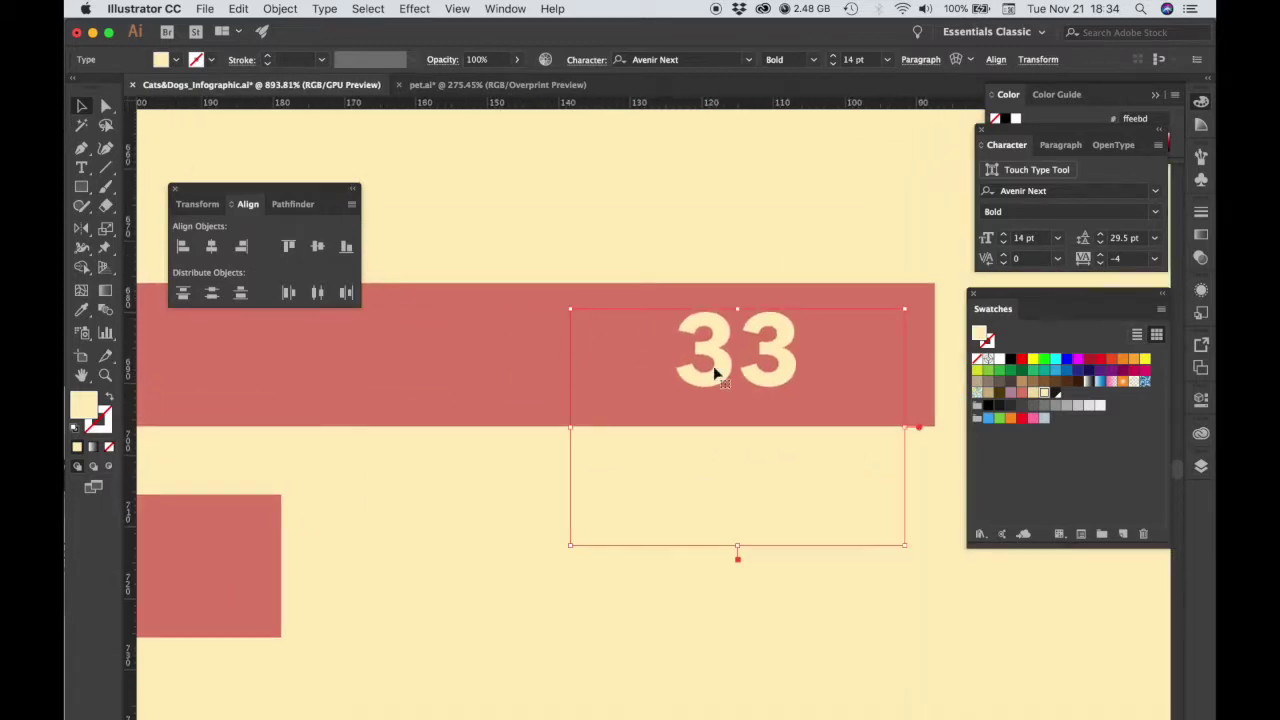
drag(727, 355, 754, 347)
drag(764, 547, 775, 427)
scroll(815, 468, right, 5)
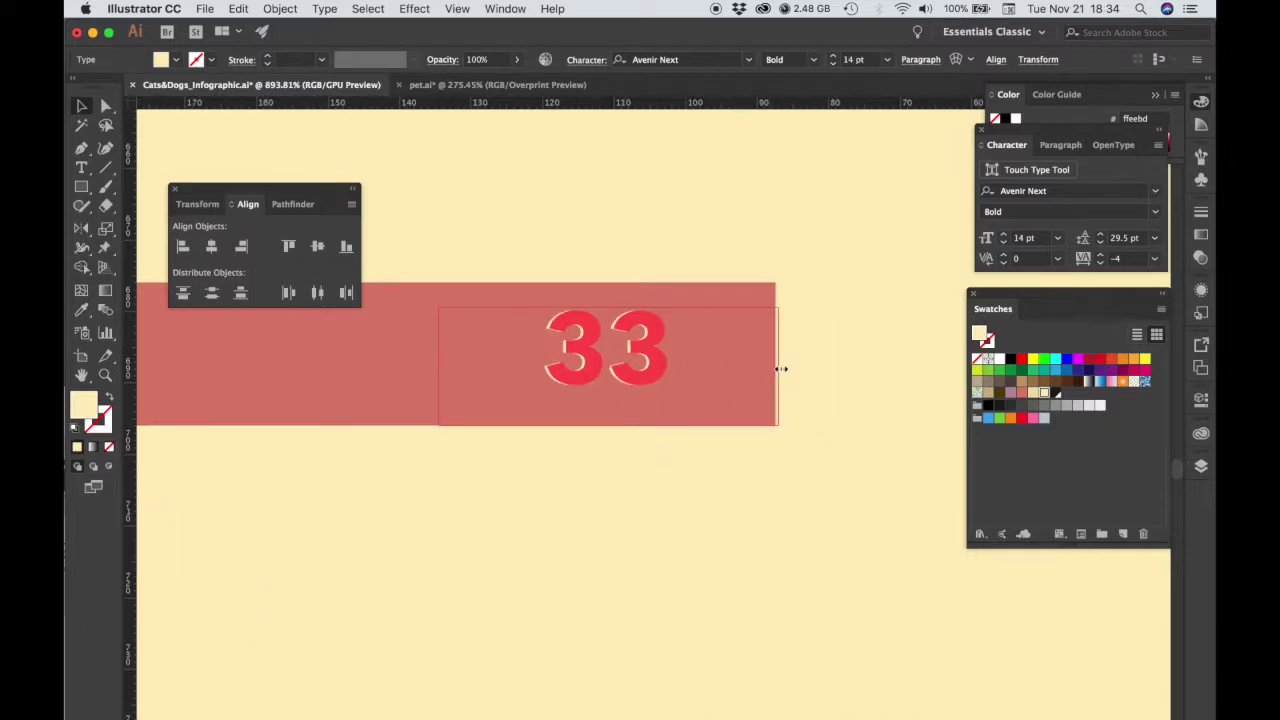
drag(781, 369, 778, 369)
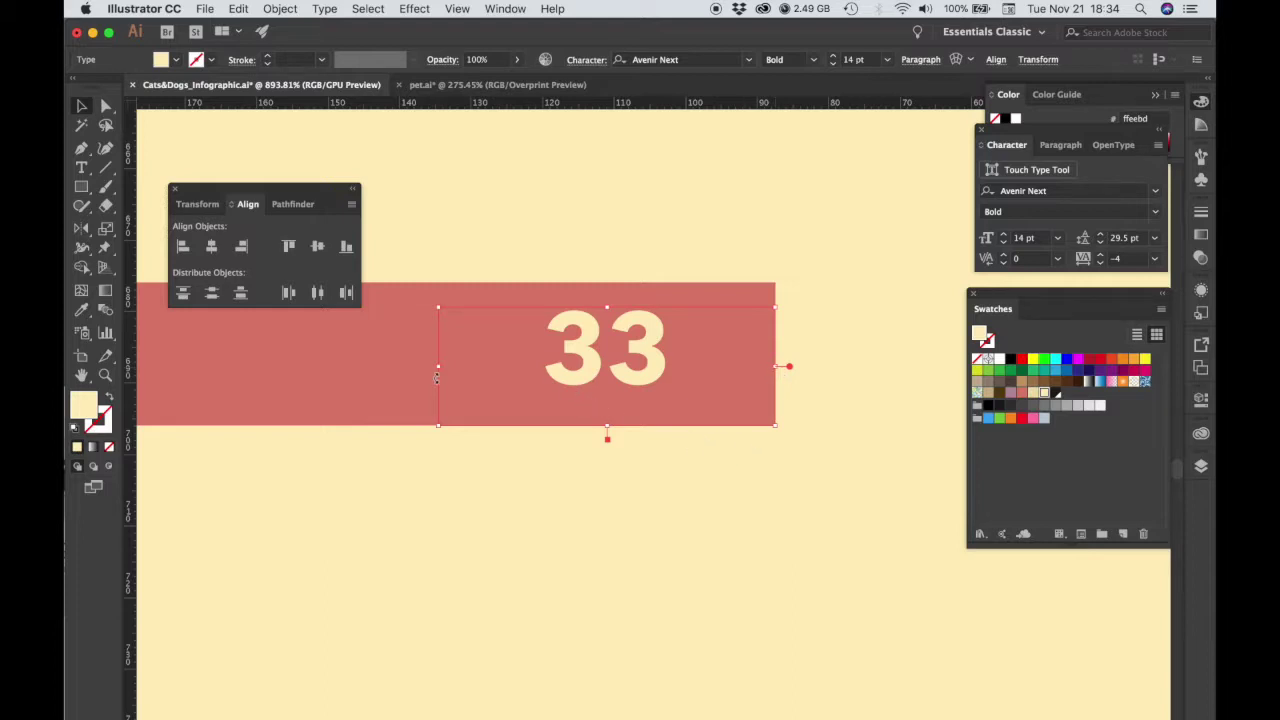
drag(438, 366, 531, 366)
drag(648, 308, 650, 311)
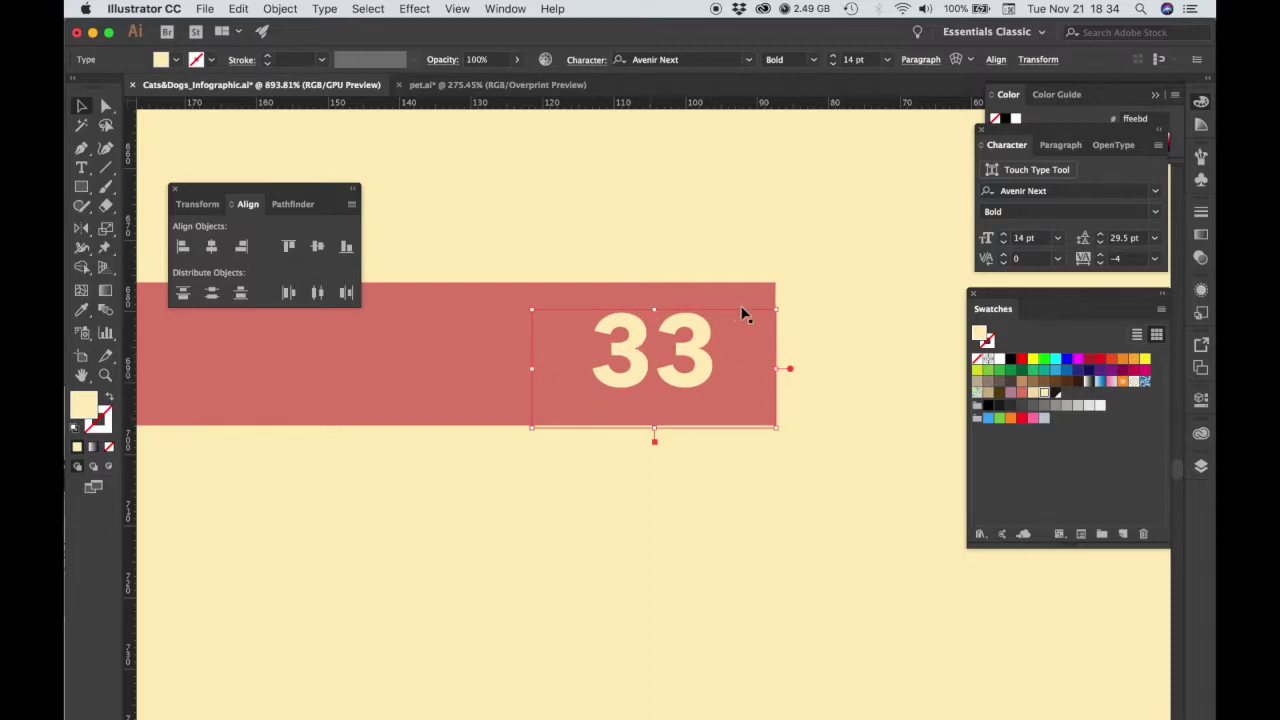
drag(652, 430, 654, 427)
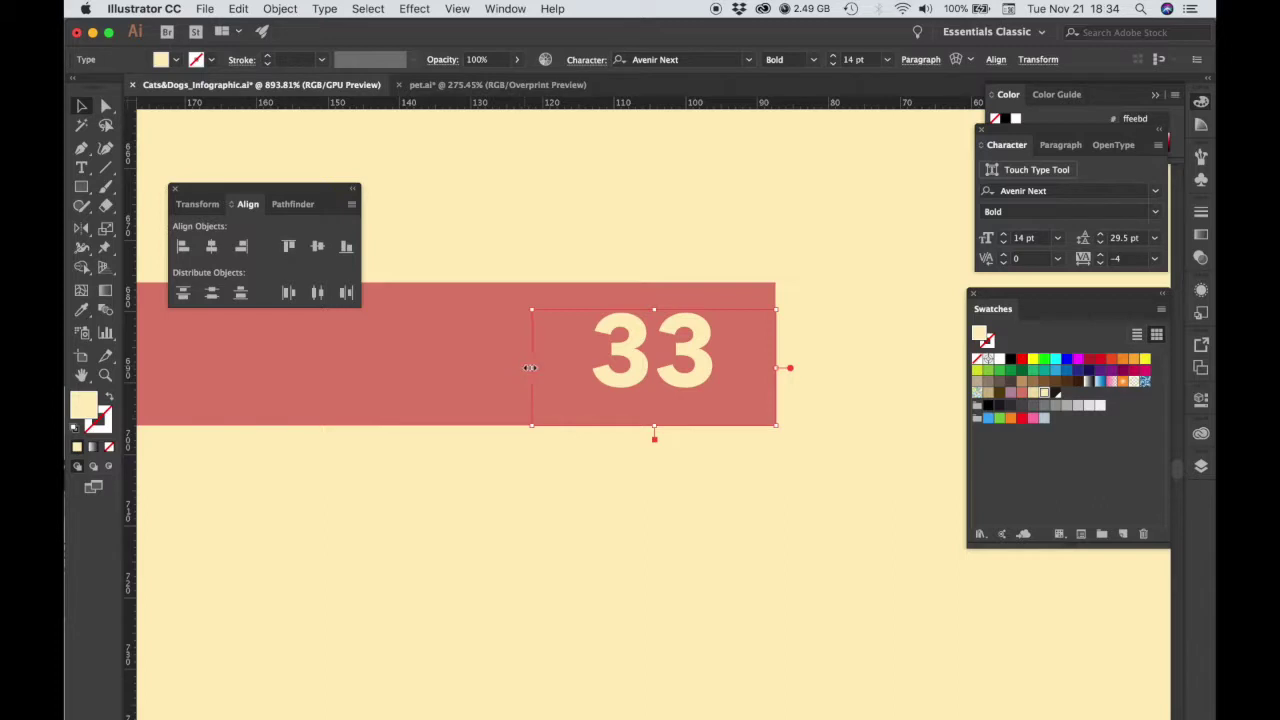
drag(530, 368, 563, 371)
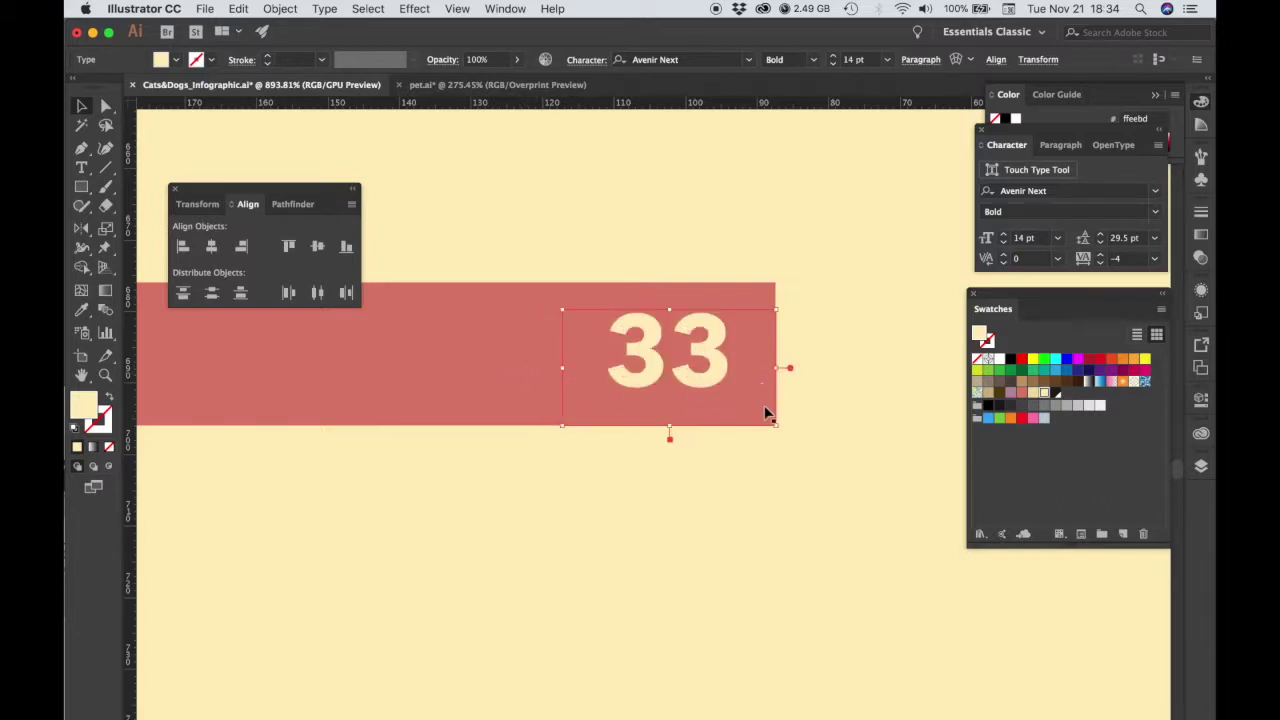
Duplicate the 33 label onto the ends of the red bars in rows 2 to 8.
click(749, 464)
alt+super+click(725, 464)
alt+super+click(722, 464)
alt+click(536, 538)
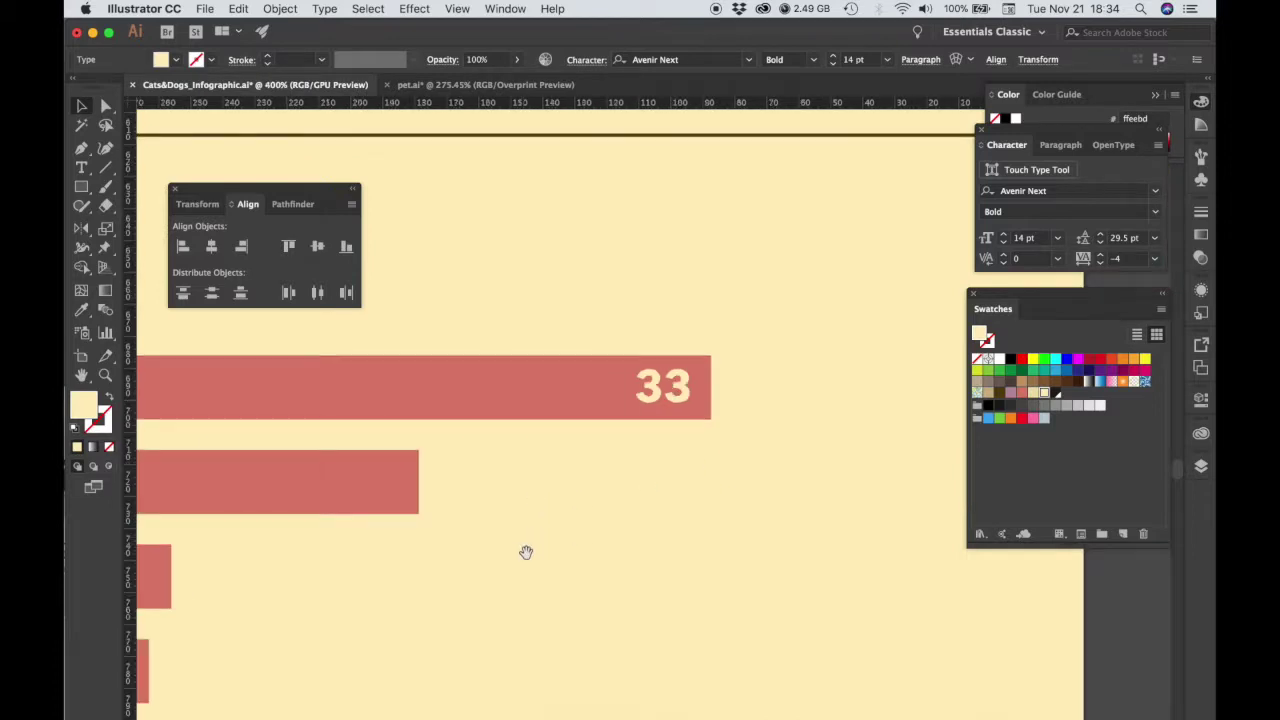
drag(526, 551, 751, 451)
alt+click(751, 451)
drag(622, 505, 569, 500)
drag(511, 543, 652, 455)
key(super+z)
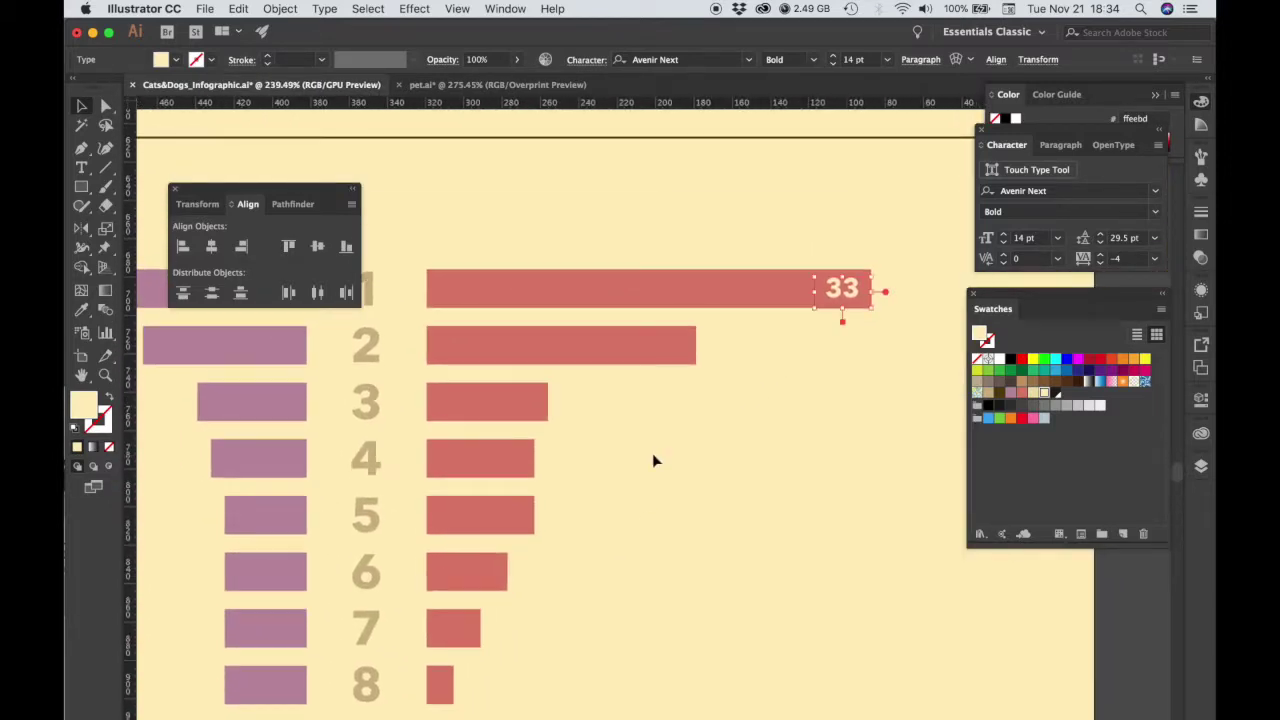
click(863, 383)
drag(843, 288, 526, 458)
click(782, 464)
click(588, 506)
drag(519, 402, 514, 532)
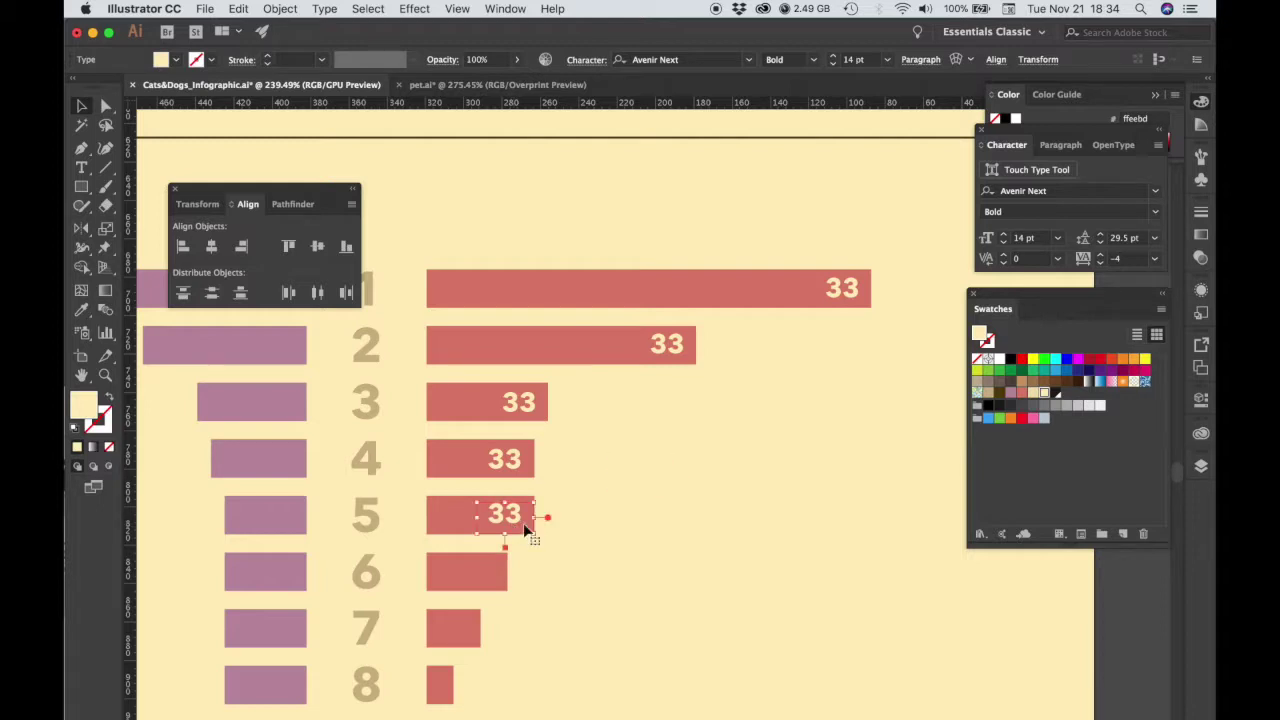
drag(512, 515, 438, 686)
Change the label on the row 2 red bar to 20.
scroll(673, 356, up, 10)
key(t)
double_click(676, 308)
text(20)
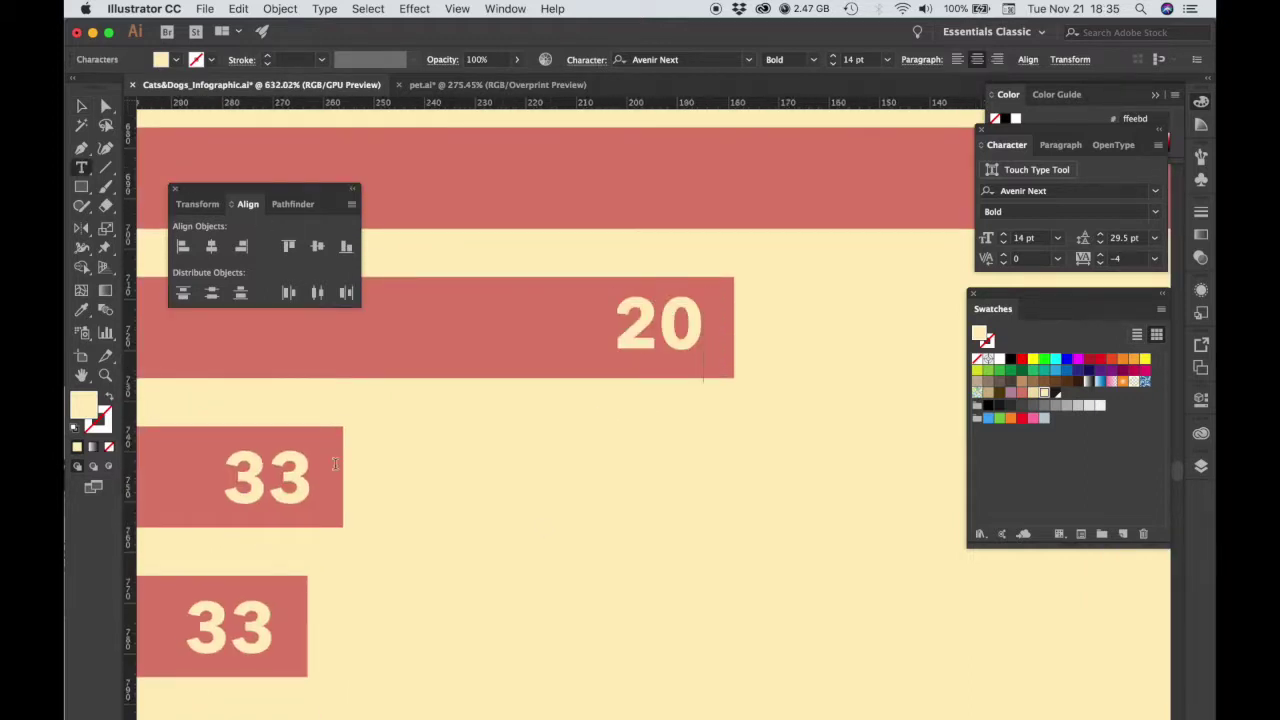
double_click(293, 481)
key(super+z)
double_click(691, 325)
text(20)
Change the red bar labels in rows 3, 4 and 5 to 9, 8 and 8.
double_click(300, 486)
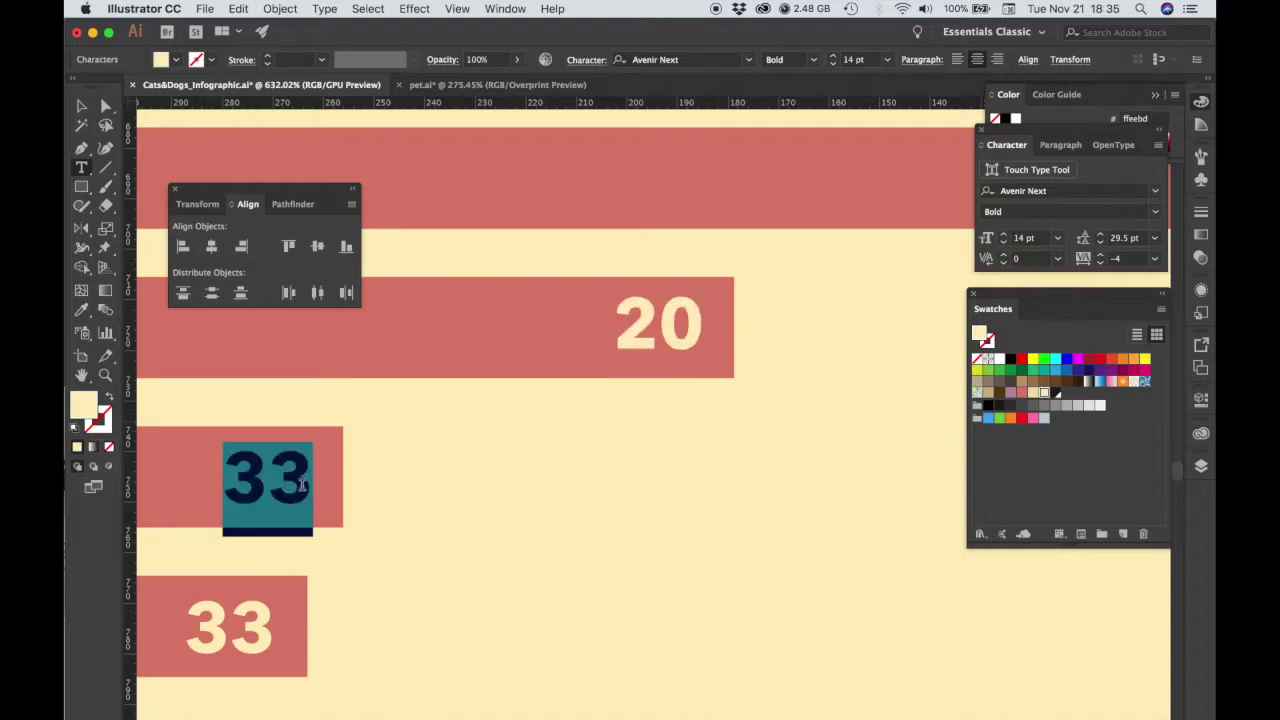
text(9)
drag(276, 456, 585, 266)
double_click(548, 445)
text(8)
double_click(548, 593)
text(8)
scroll(547, 593, down, 5)
scroll(547, 593, left, 1)
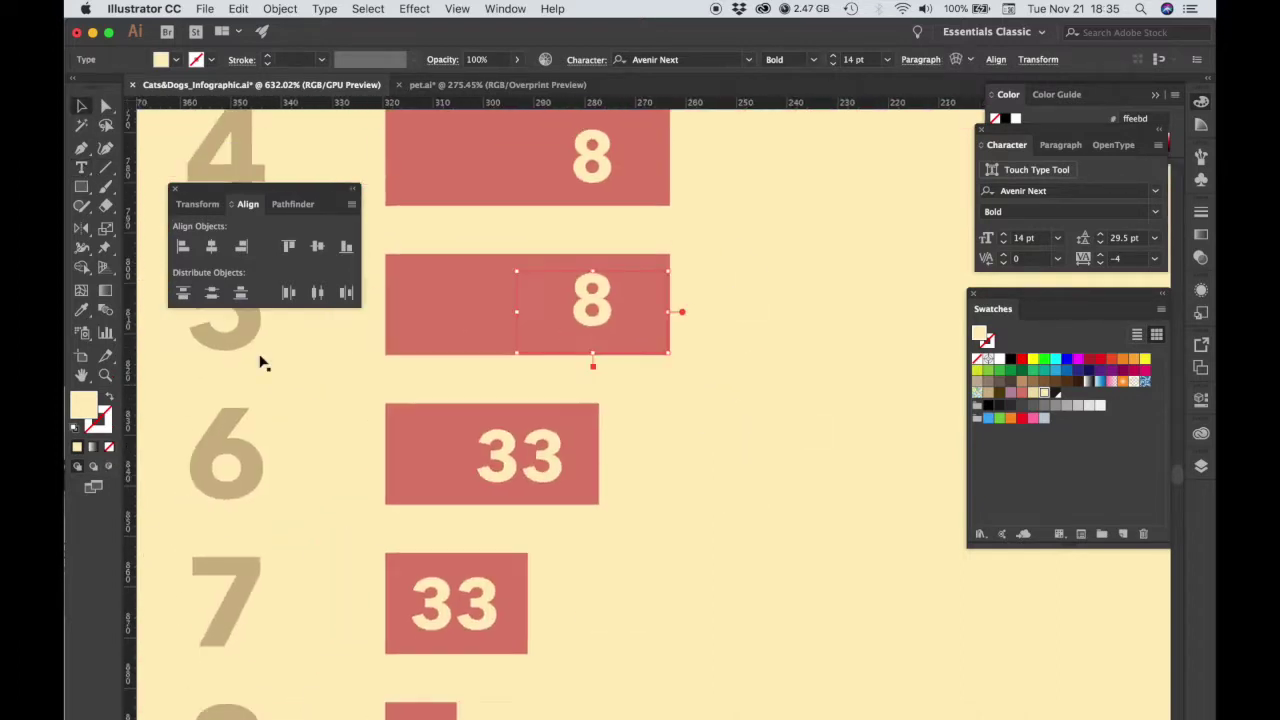
Change the red bar labels in rows 6, 7 and 8 to 6, 4 and 2.
double_click(520, 458)
text(6)
double_click(440, 606)
text(4)
scroll(411, 604, down, 4)
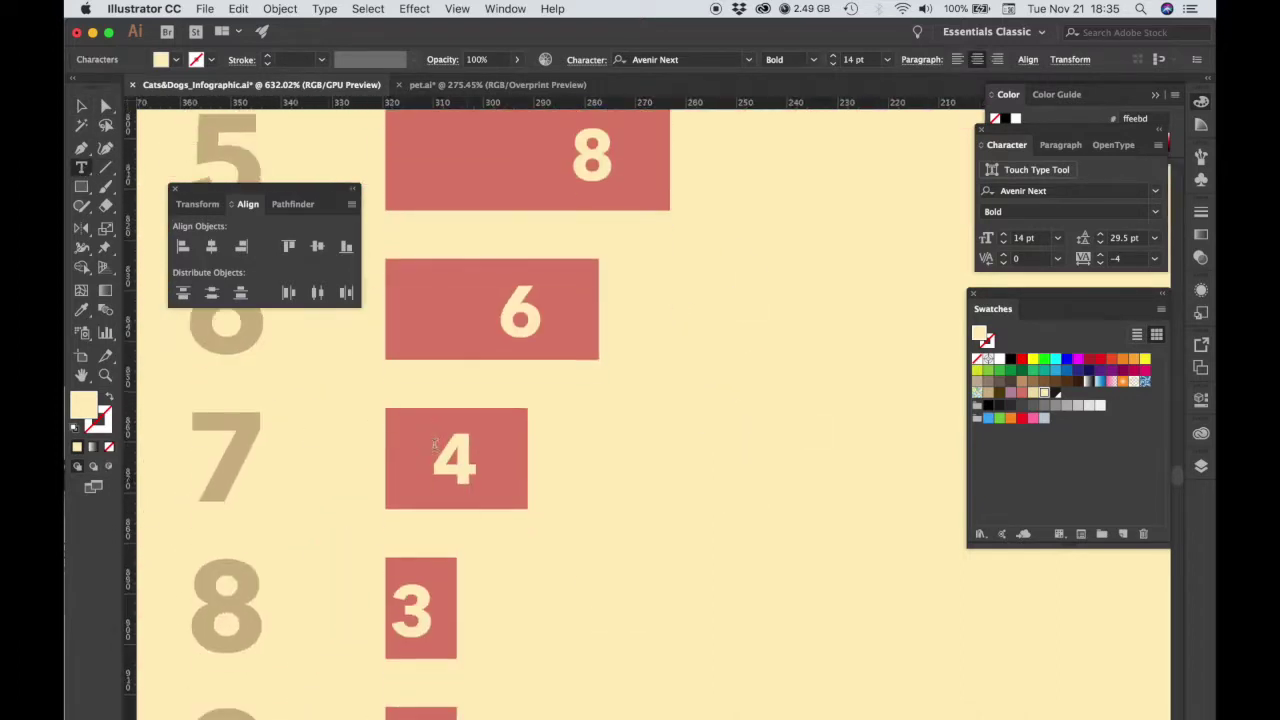
double_click(413, 571)
text(2)
scroll(420, 570, down, 6)
key(Escape)
scroll(621, 300, left, 4)
drag(620, 232, 626, 382)
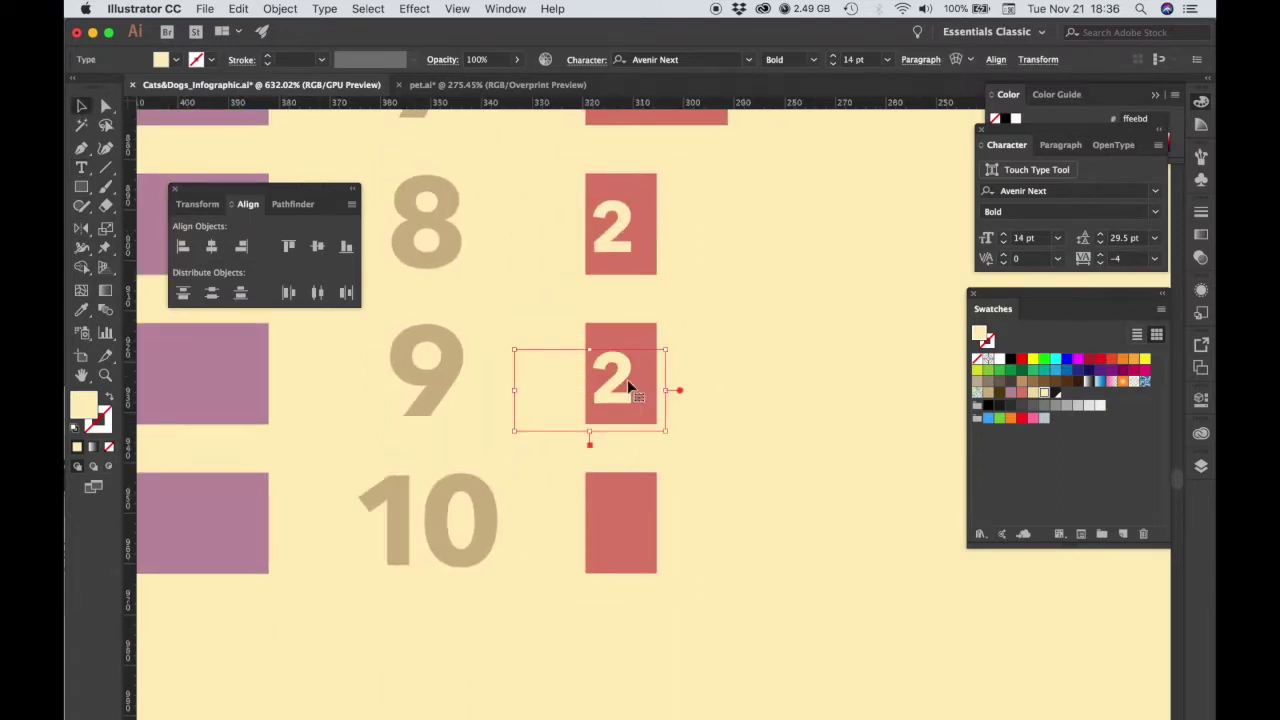
key(super+z)
Re-enter 2 as the row 8 label and narrow its text frame to the width of the red bar.
double_click(612, 230)
text(2)
scroll(546, 300, up, 3)
key(Escape)
drag(514, 289, 580, 289)
drag(665, 289, 657, 289)
Copy the 2 label onto the red bars in rows 9 and 10 and fit all three frames to their bars.
drag(580, 289, 625, 572)
key(Up)
drag(589, 583, 585, 583)
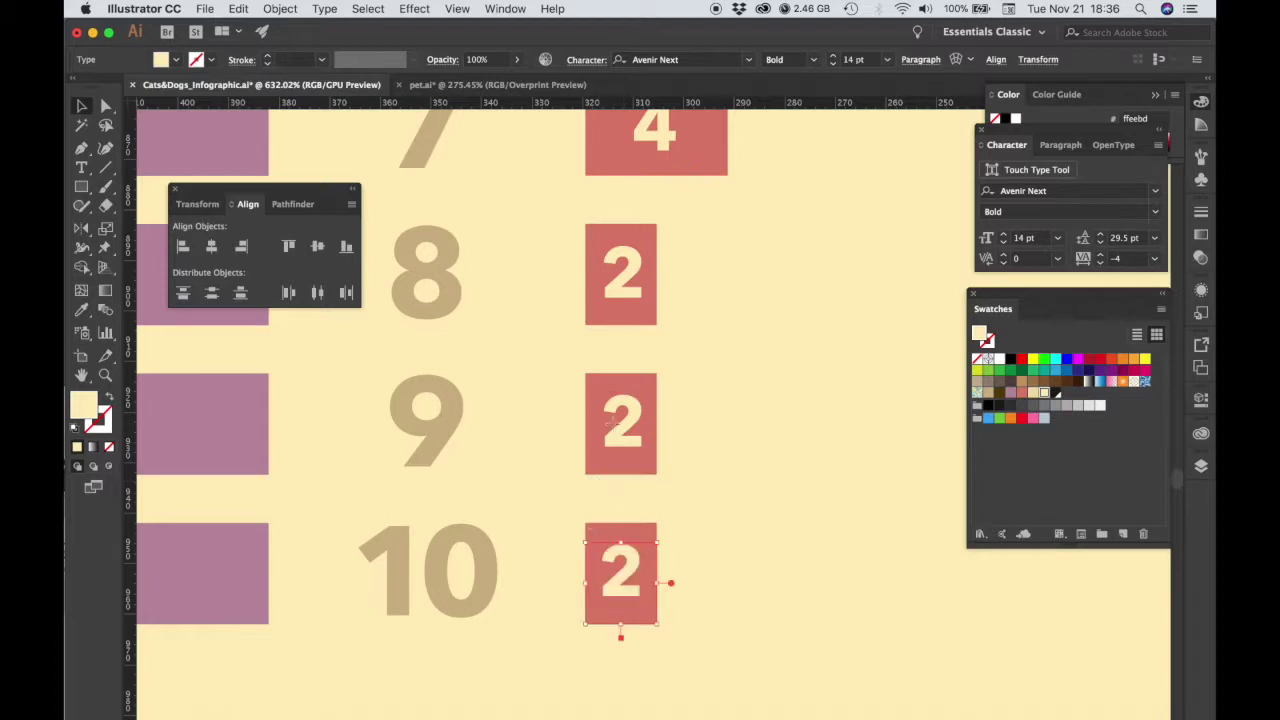
click(620, 425)
drag(589, 433, 585, 433)
click(620, 276)
drag(589, 284, 586, 284)
Adjust the positions of the labels 4, 6 and 8 on the red bars in rows 7, 6 and 5.
scroll(766, 420, up, 4)
click(620, 330)
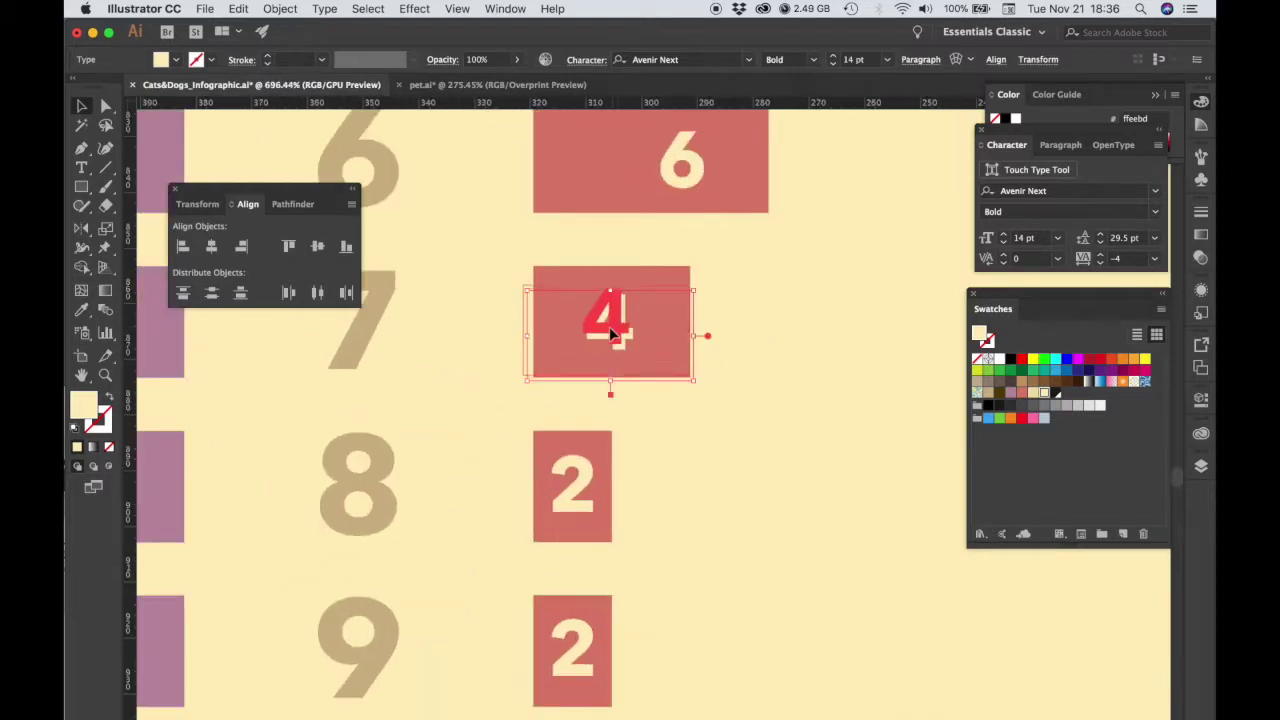
scroll(540, 337, up, 5)
click(680, 423)
drag(761, 240, 663, 441)
drag(664, 441, 663, 437)
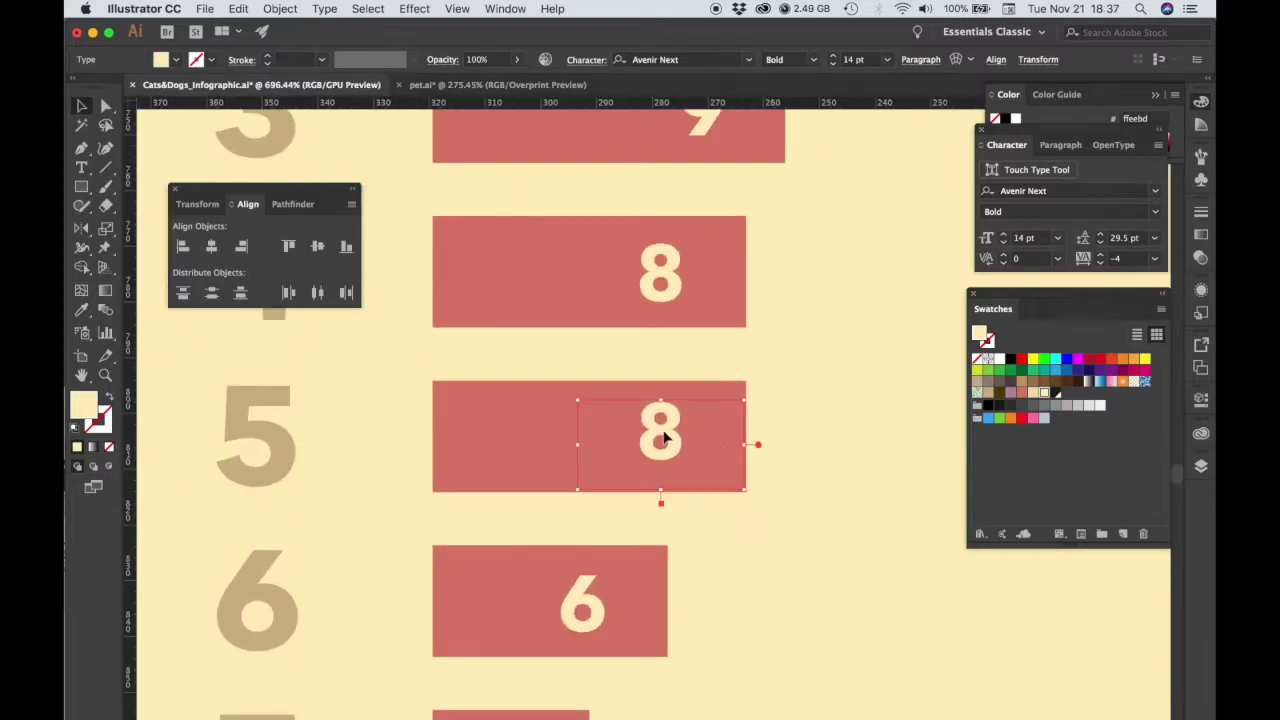
Nudge the labels 8 and 9 into place on the red bars in rows 4 and 3.
drag(758, 323, 763, 451)
drag(682, 414, 680, 409)
drag(707, 250, 707, 396)
drag(709, 396, 707, 393)
click(706, 393)
scroll(754, 385, up, 5)
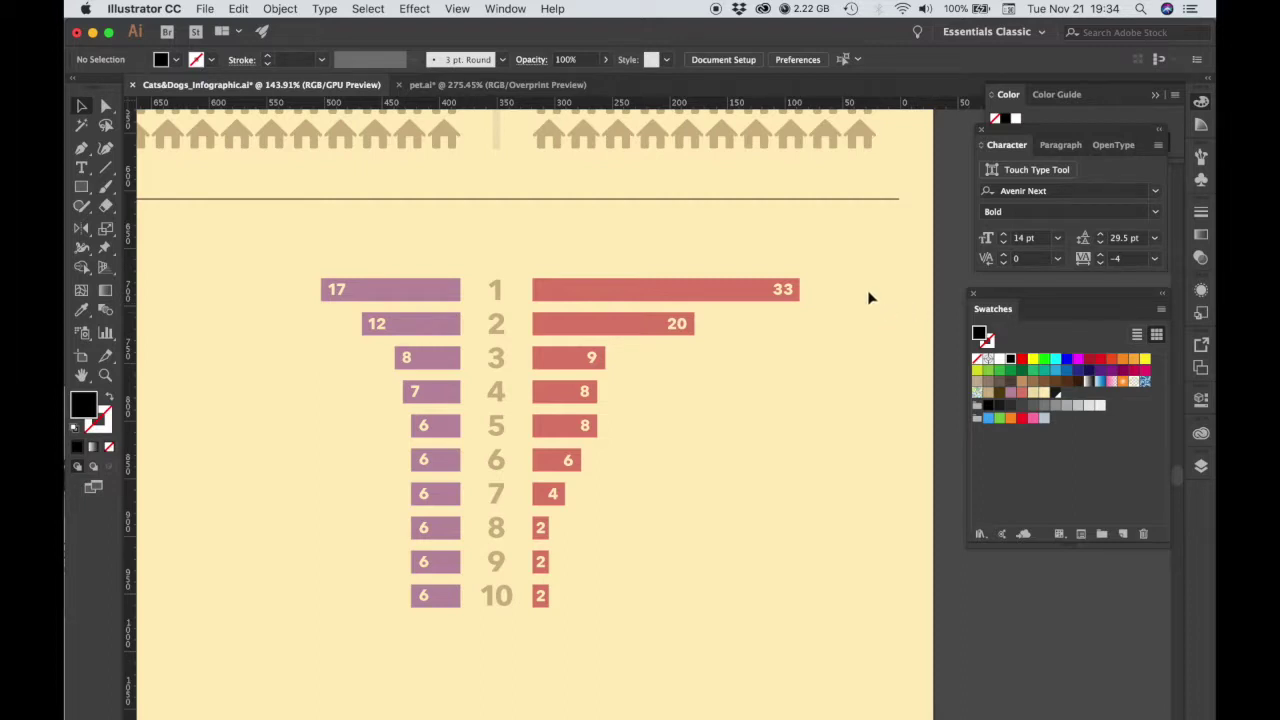
Create a text frame right of the red bars reading "domestic shorthair" and widen it so the label fits on one line.
click(82, 167)
drag(735, 383, 866, 470)
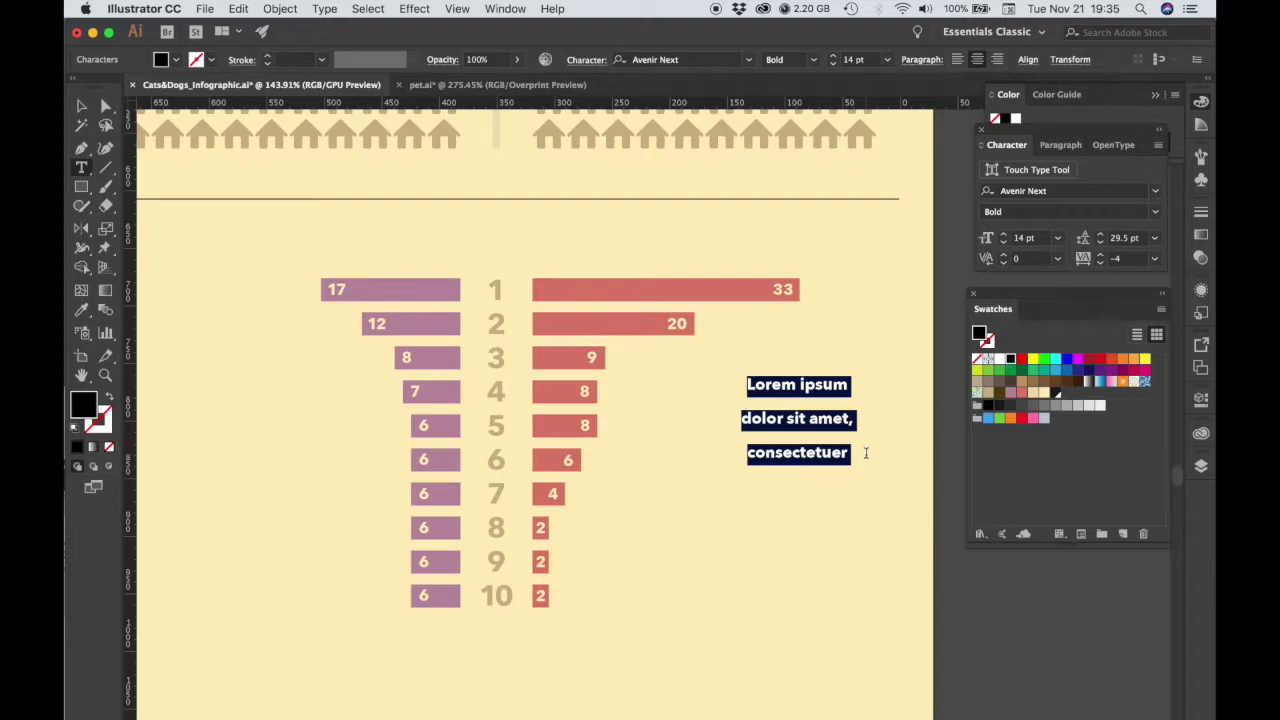
text(domestic)
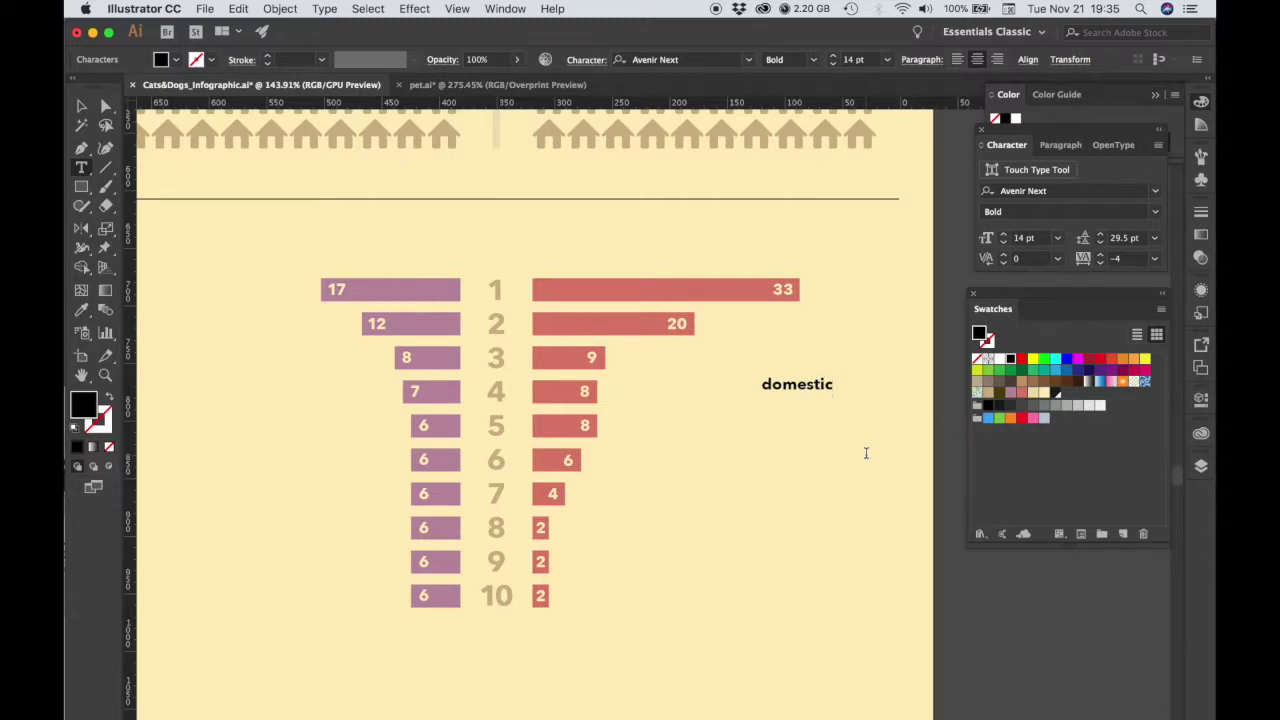
text( short- ha)
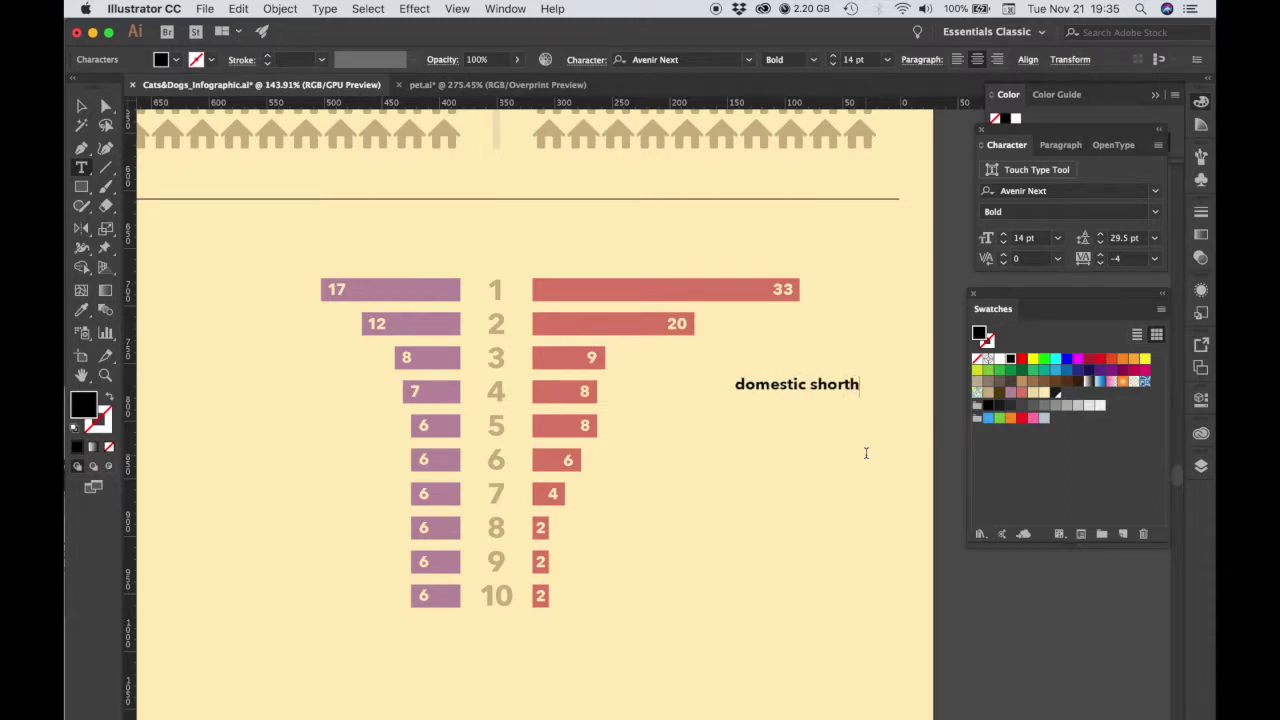
text(ir)
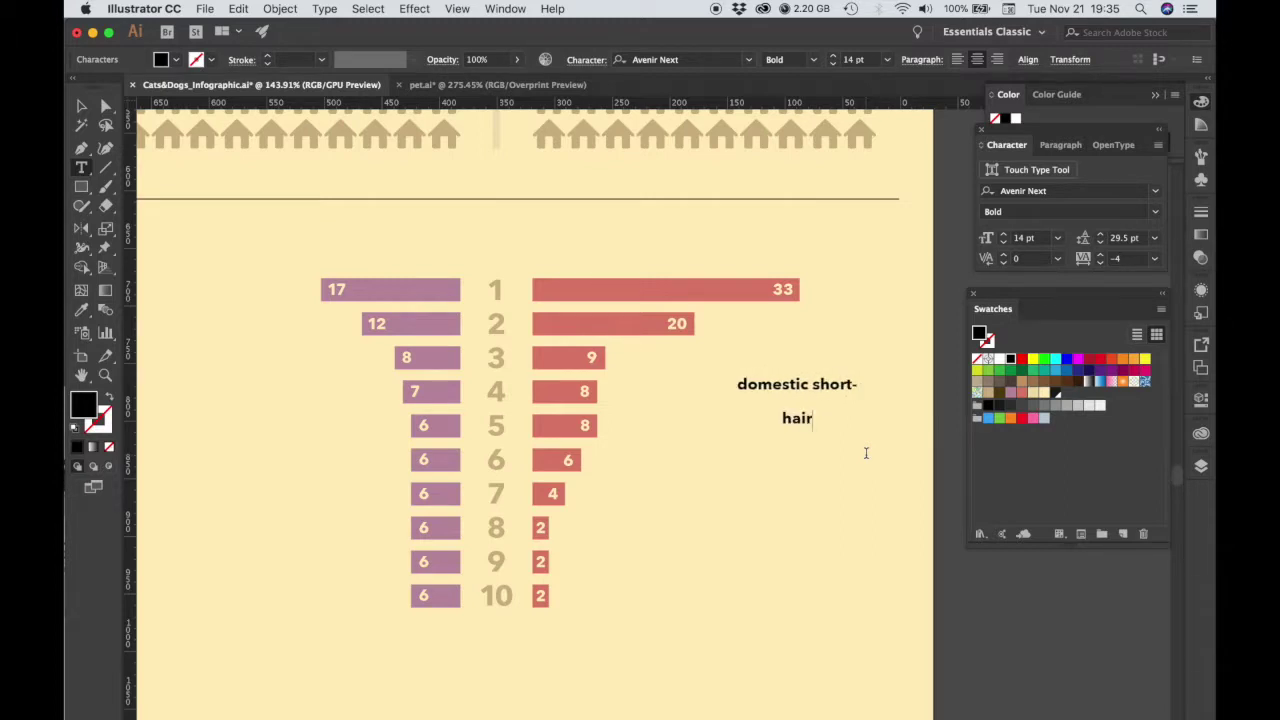
key(Escape)
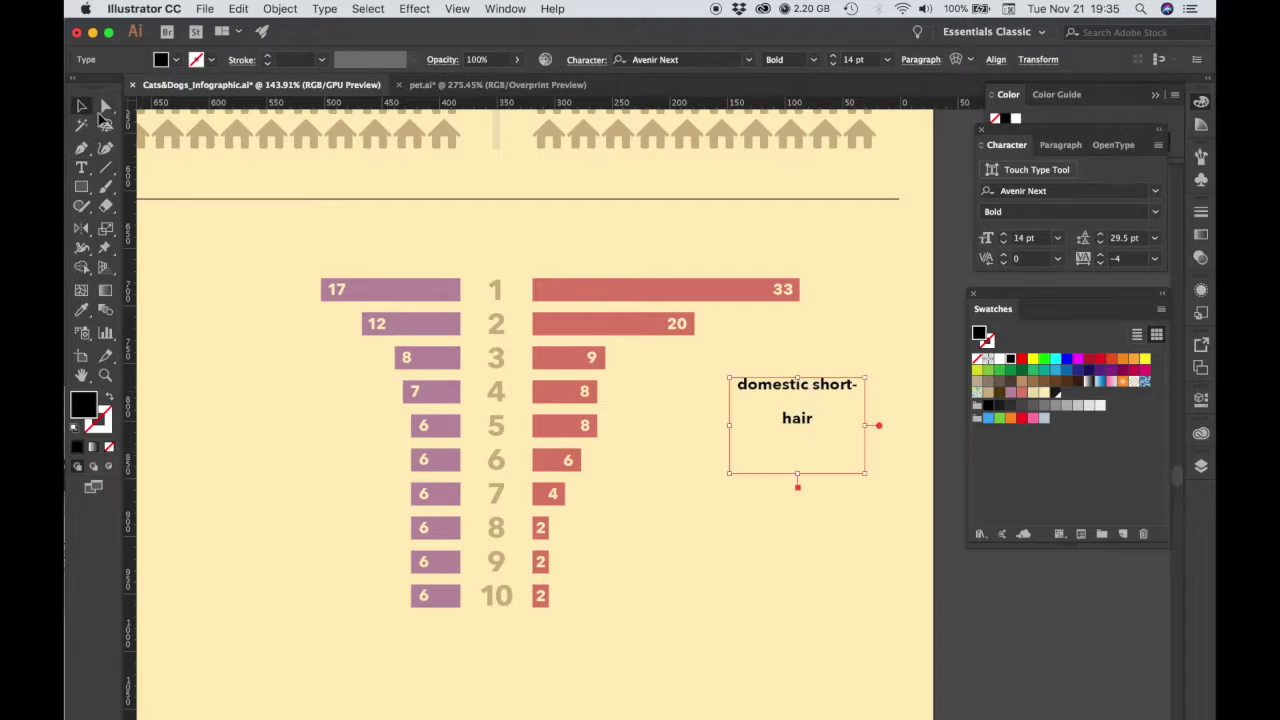
drag(730, 428, 674, 425)
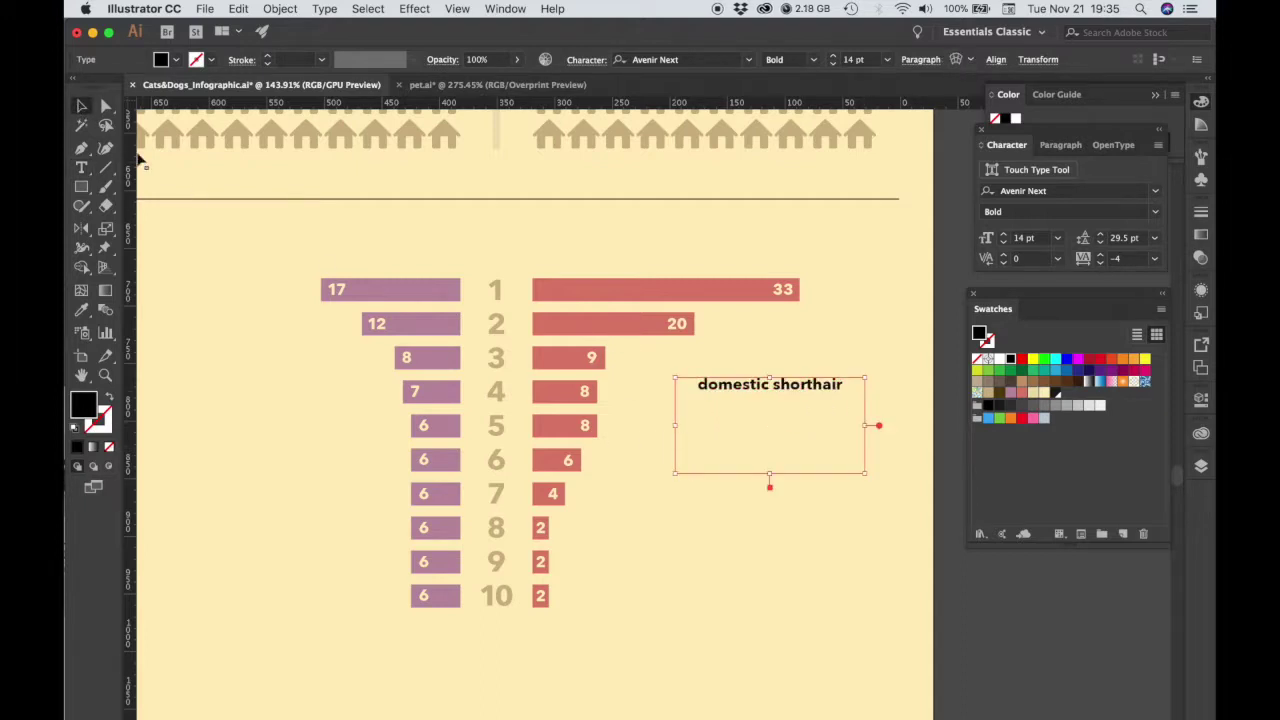
Color the "domestic shorthair" text dark brown (#574109) and set its tracking to -25.
click(82, 168)
triple_click(826, 384)
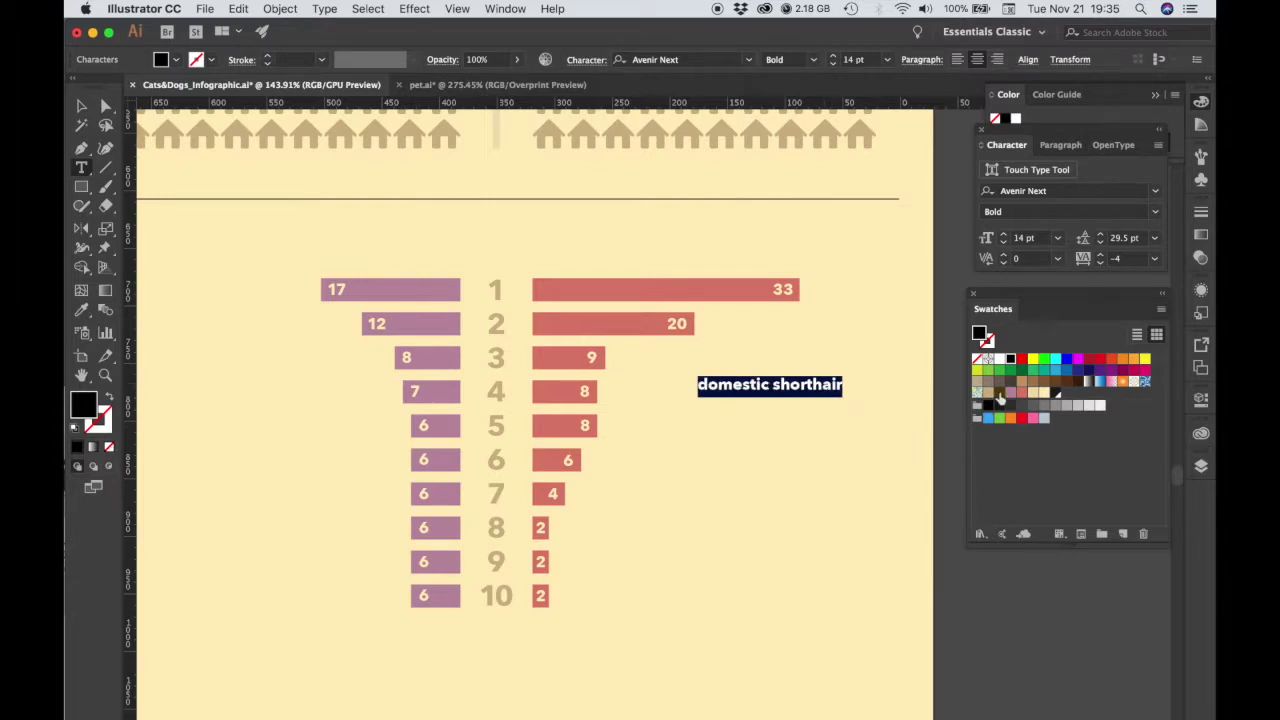
click(999, 393)
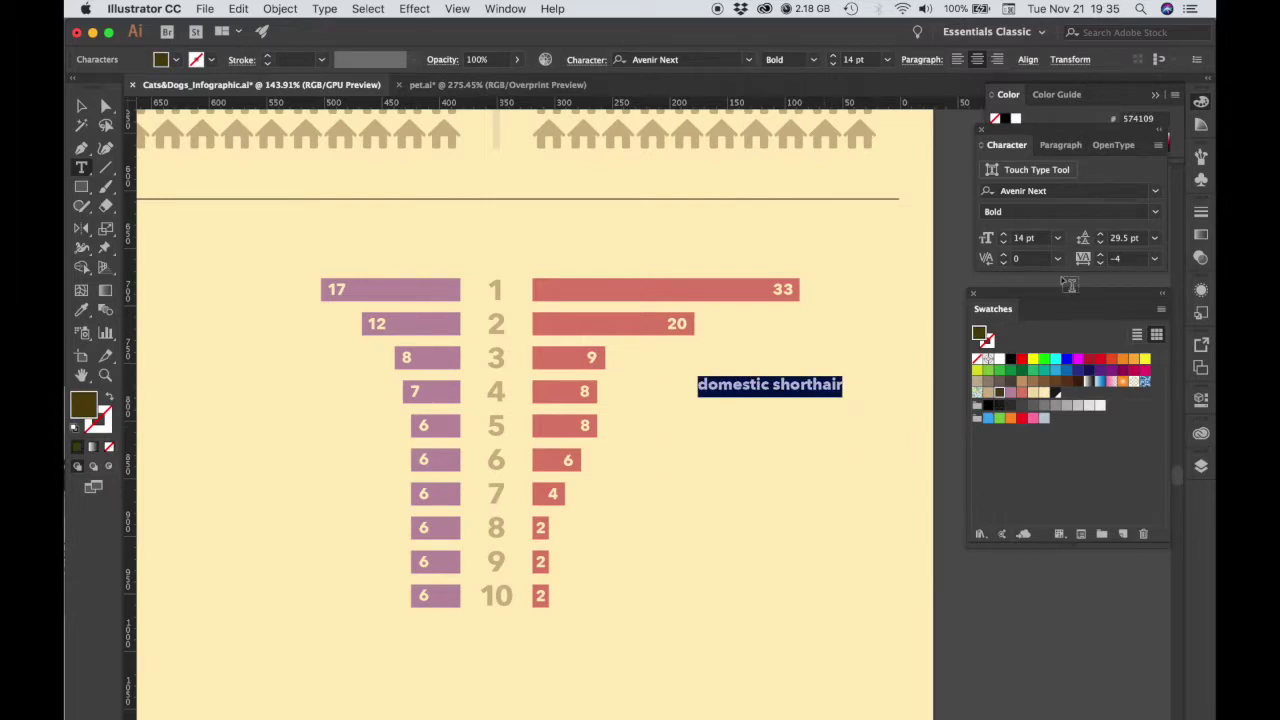
click(1120, 258)
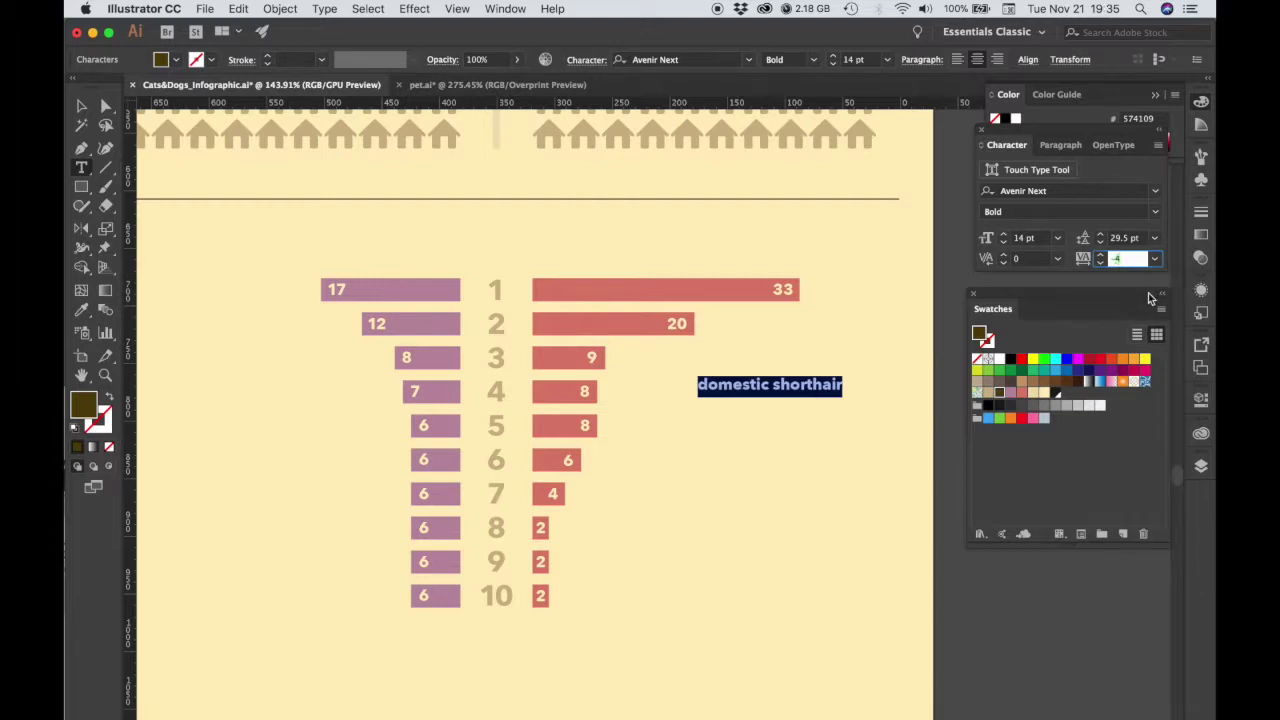
text(-25)
key(Return)
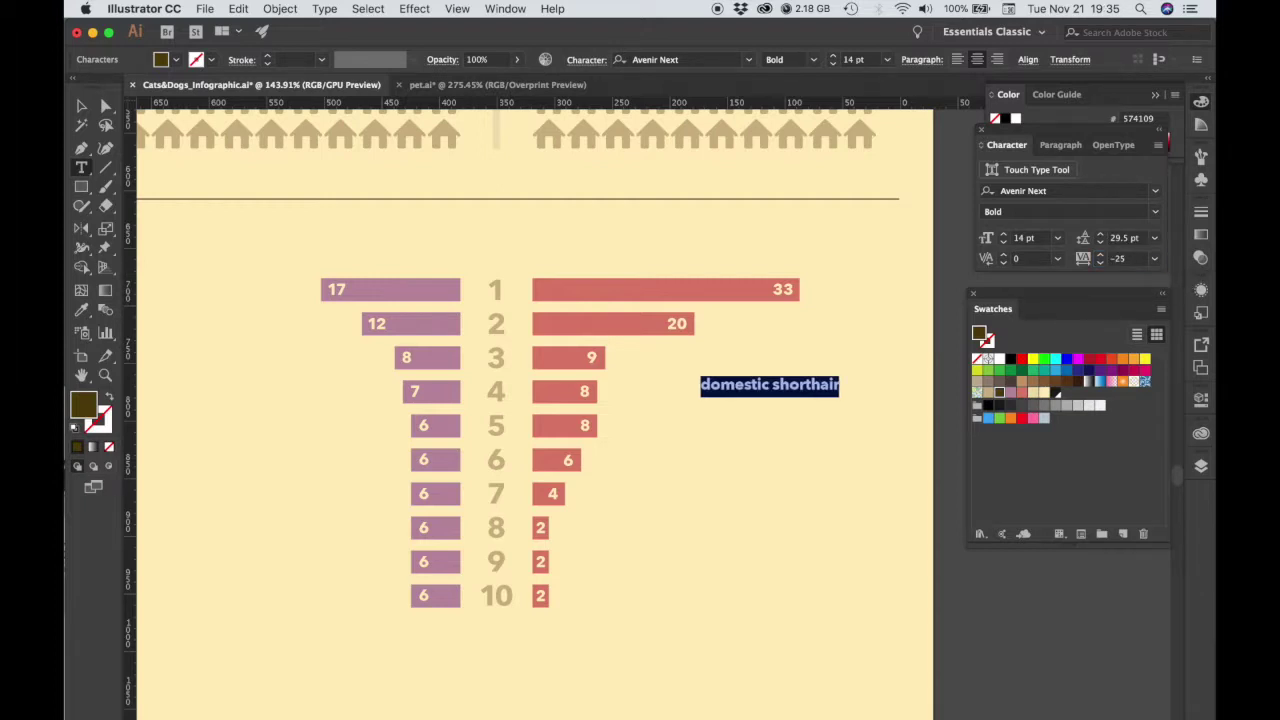
Shorten the "domestic shorthair" text frame to one line's height and move it beside the red bar in row 2.
click(83, 106)
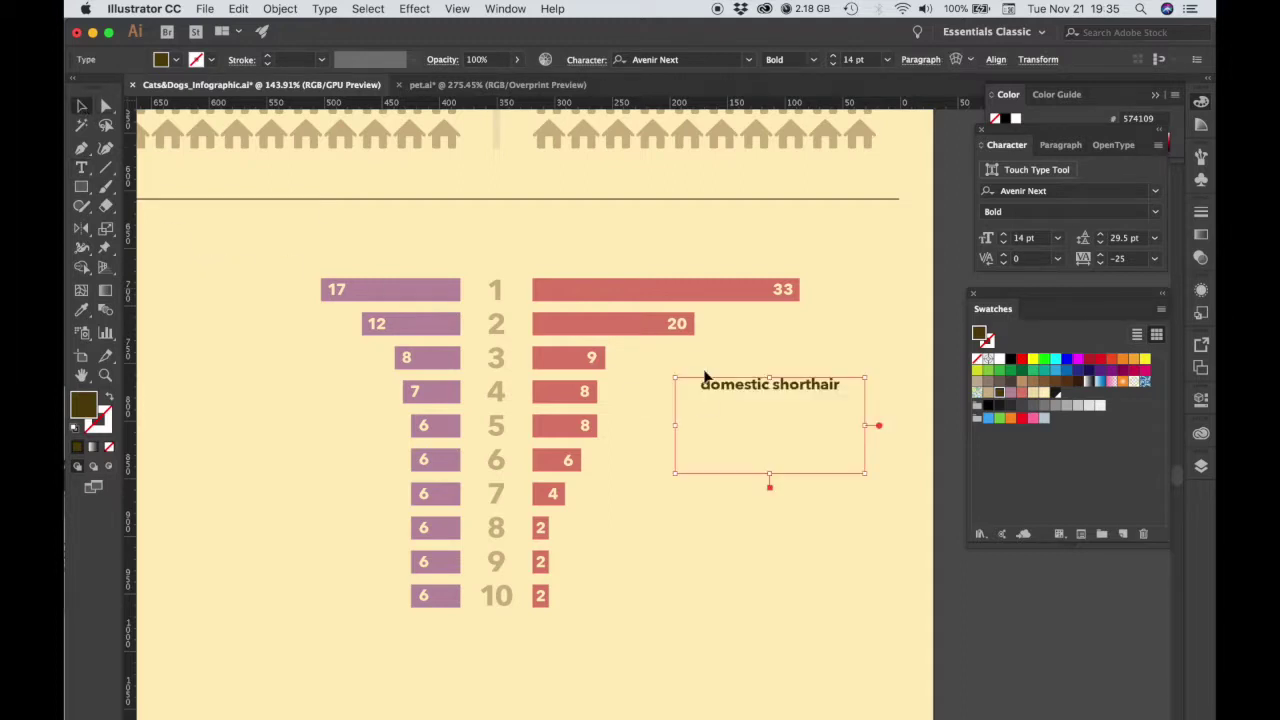
drag(749, 403, 766, 521)
drag(698, 500, 674, 515)
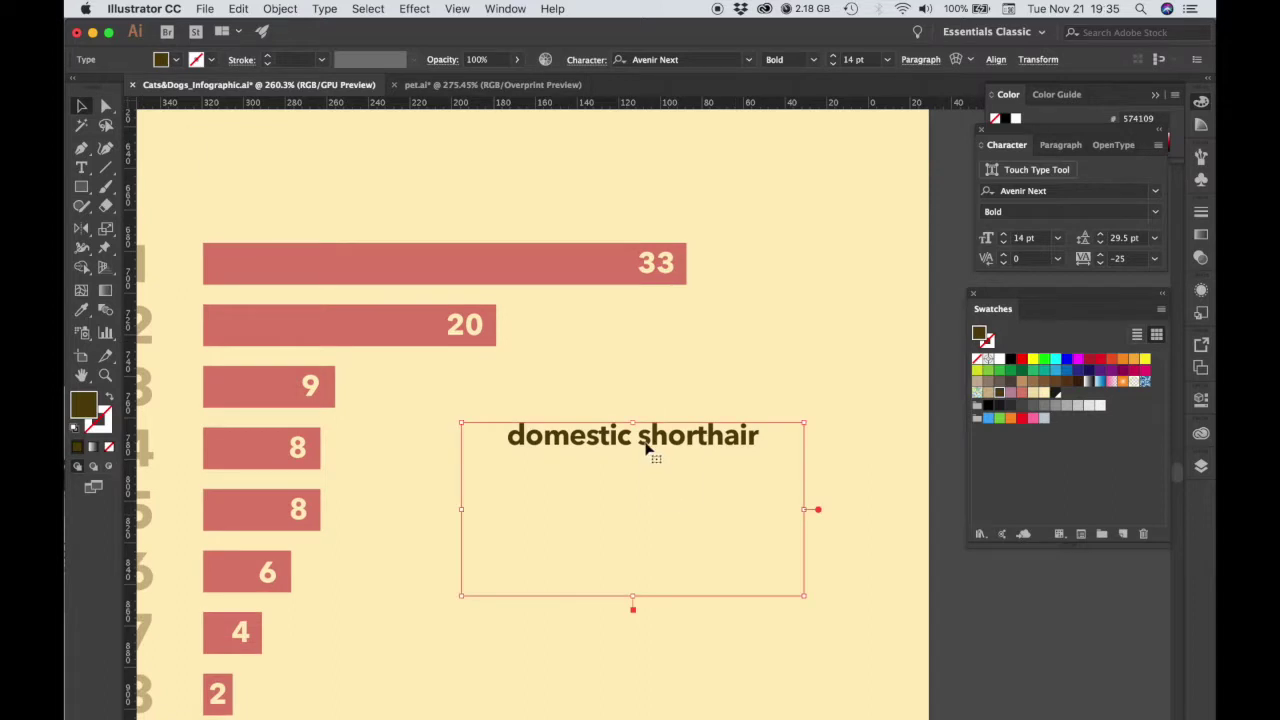
drag(634, 597, 745, 362)
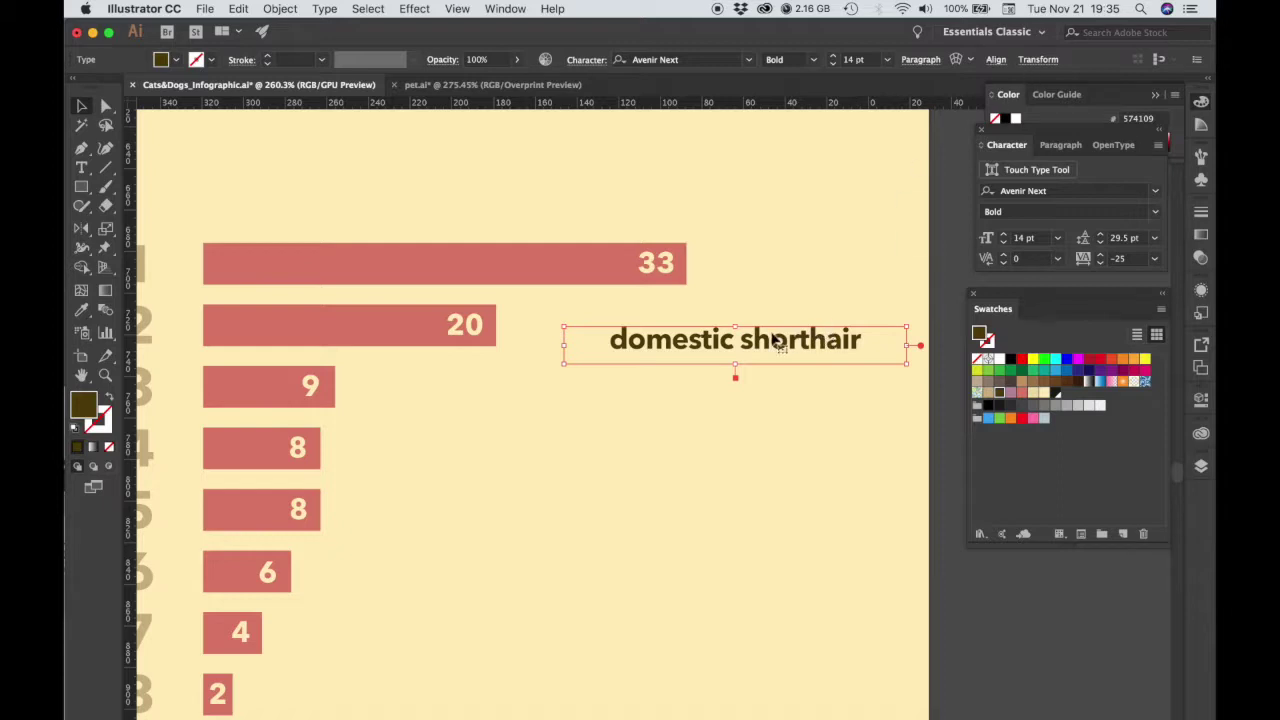
drag(775, 350, 745, 343)
Left-align the "domestic shorthair" text and narrow its frame closer to the words.
click(1058, 145)
click(990, 172)
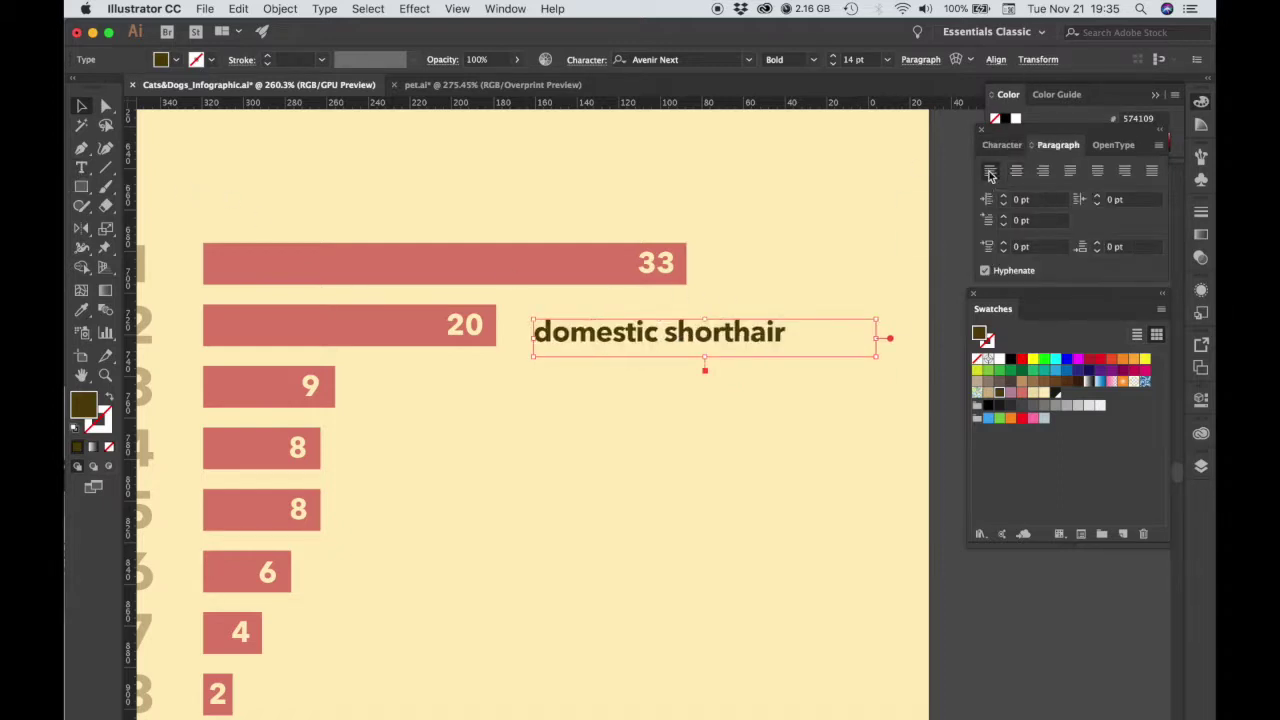
drag(876, 340, 829, 340)
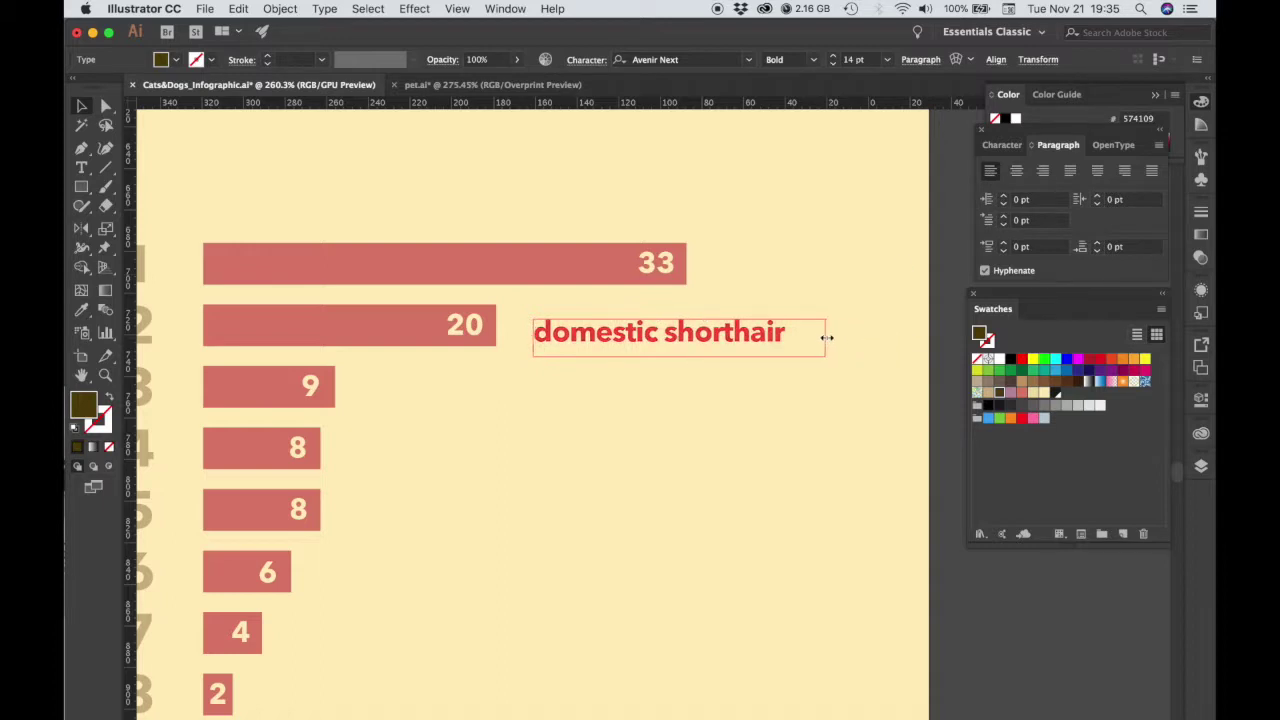
Place the "domestic shorthair" label at the end of the row 1 red bar, level with the 33, and narrow its frame slightly.
drag(690, 340, 829, 275)
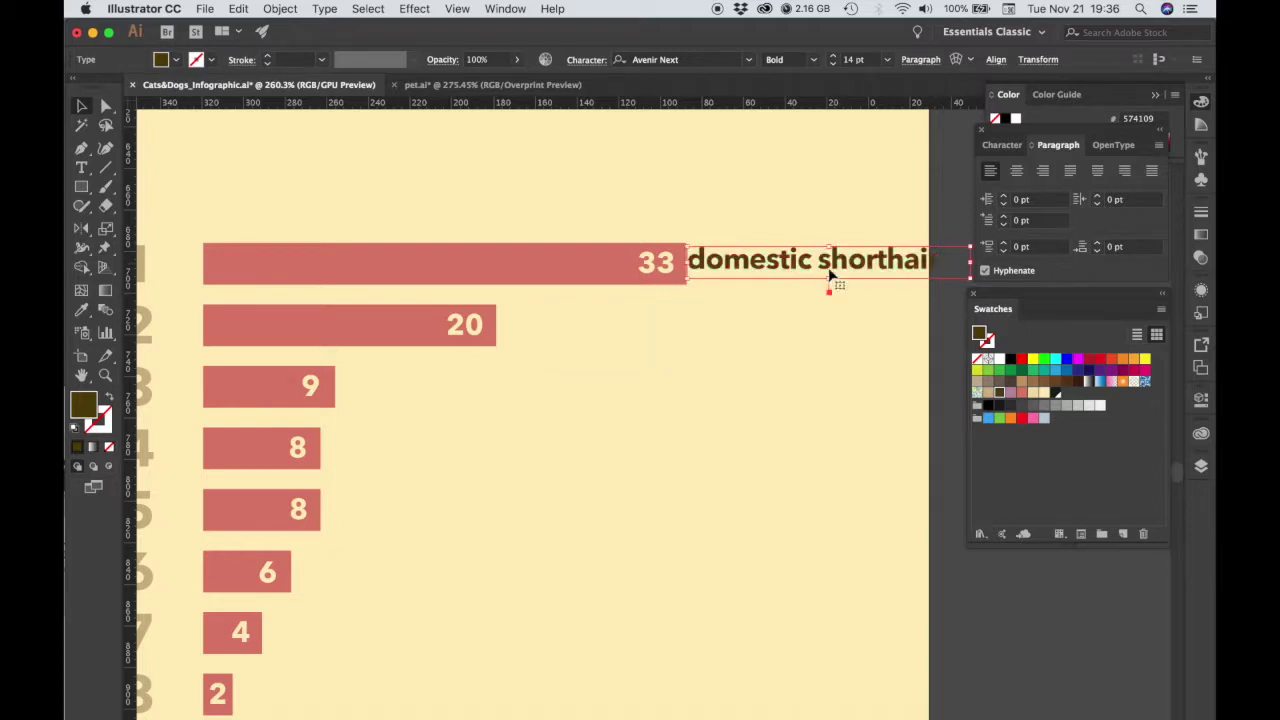
key(Up)
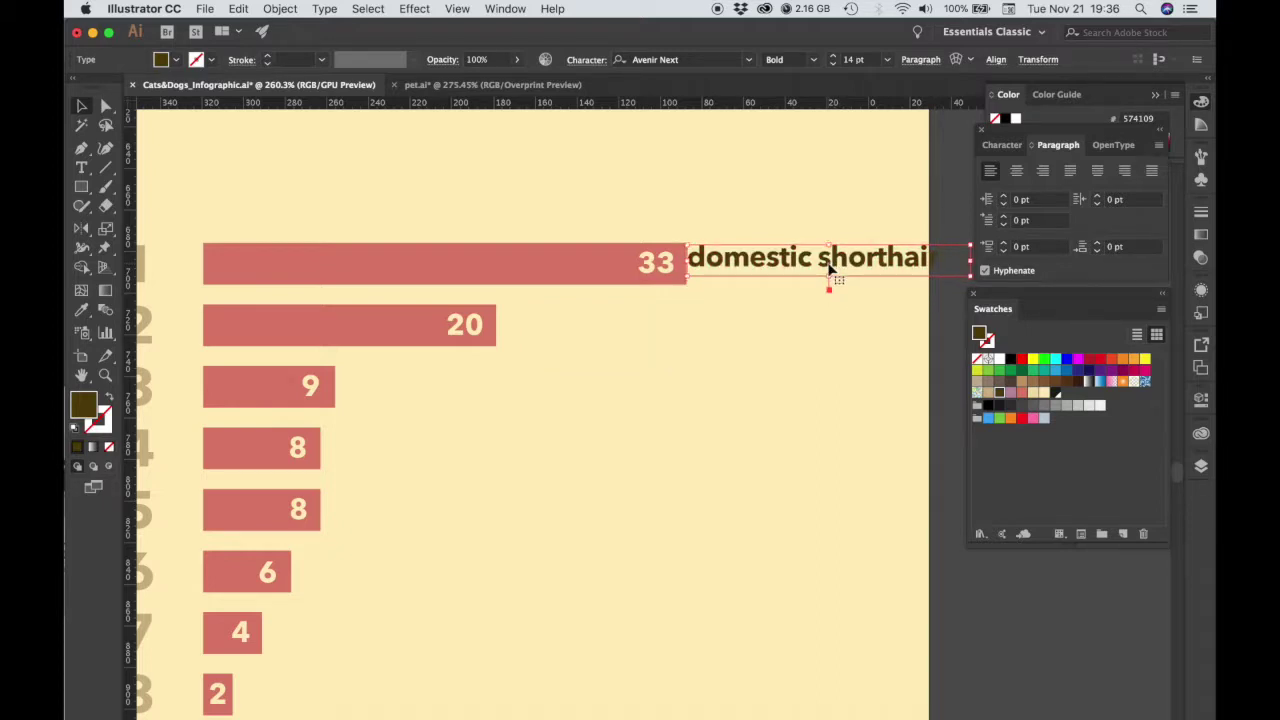
key(Down)
key(Down)
key(Down)
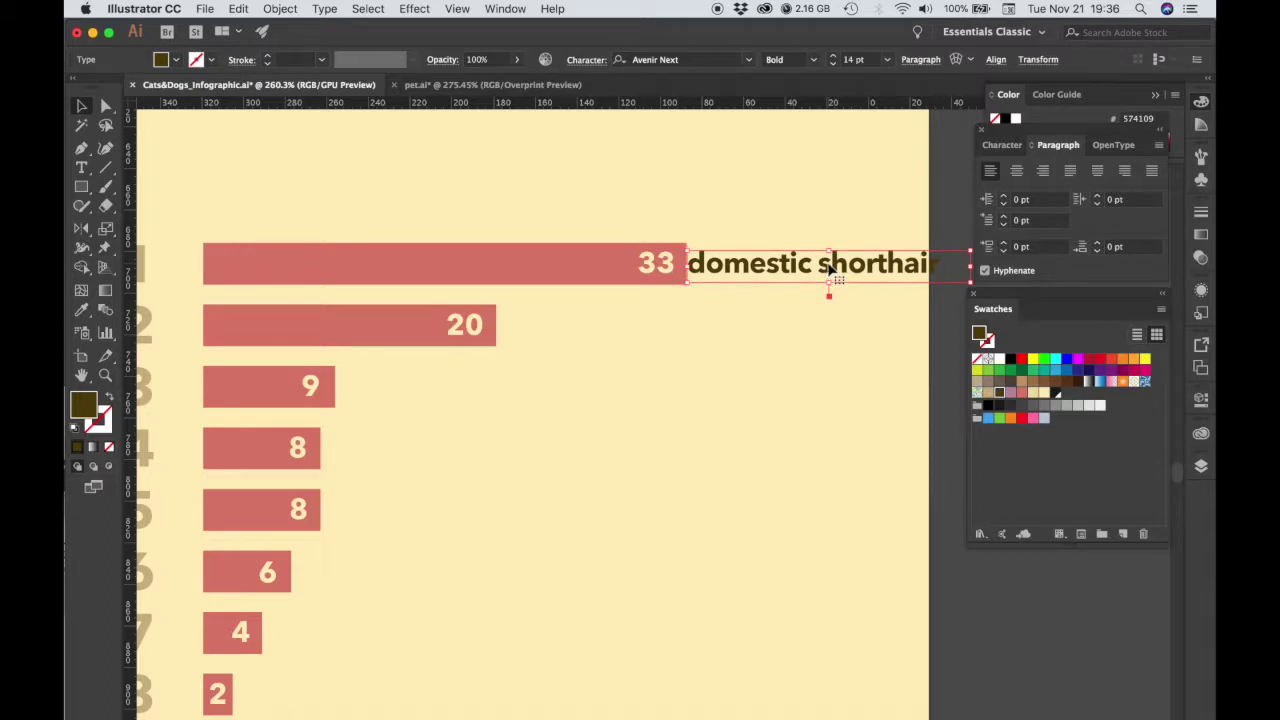
drag(908, 348, 754, 356)
drag(834, 271, 814, 271)
Break the label into two lines before "shorthair" and extend the text frame downward to fit both lines.
click(81, 167)
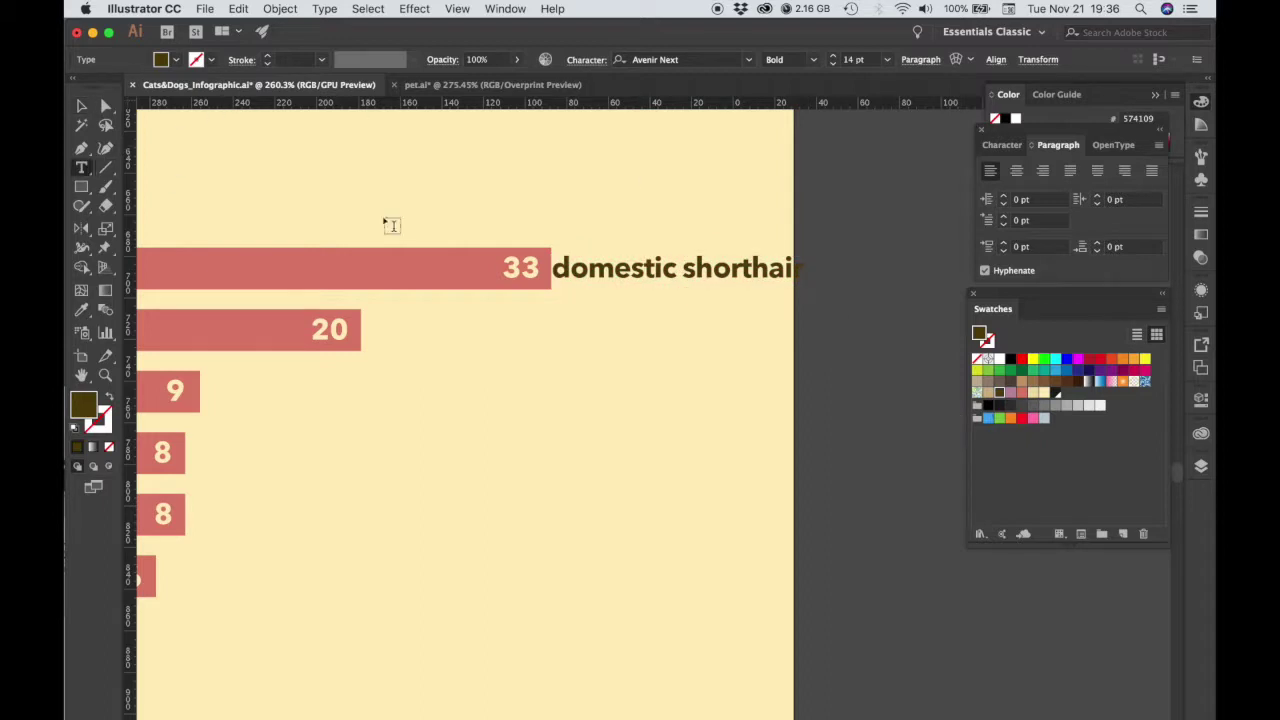
click(688, 268)
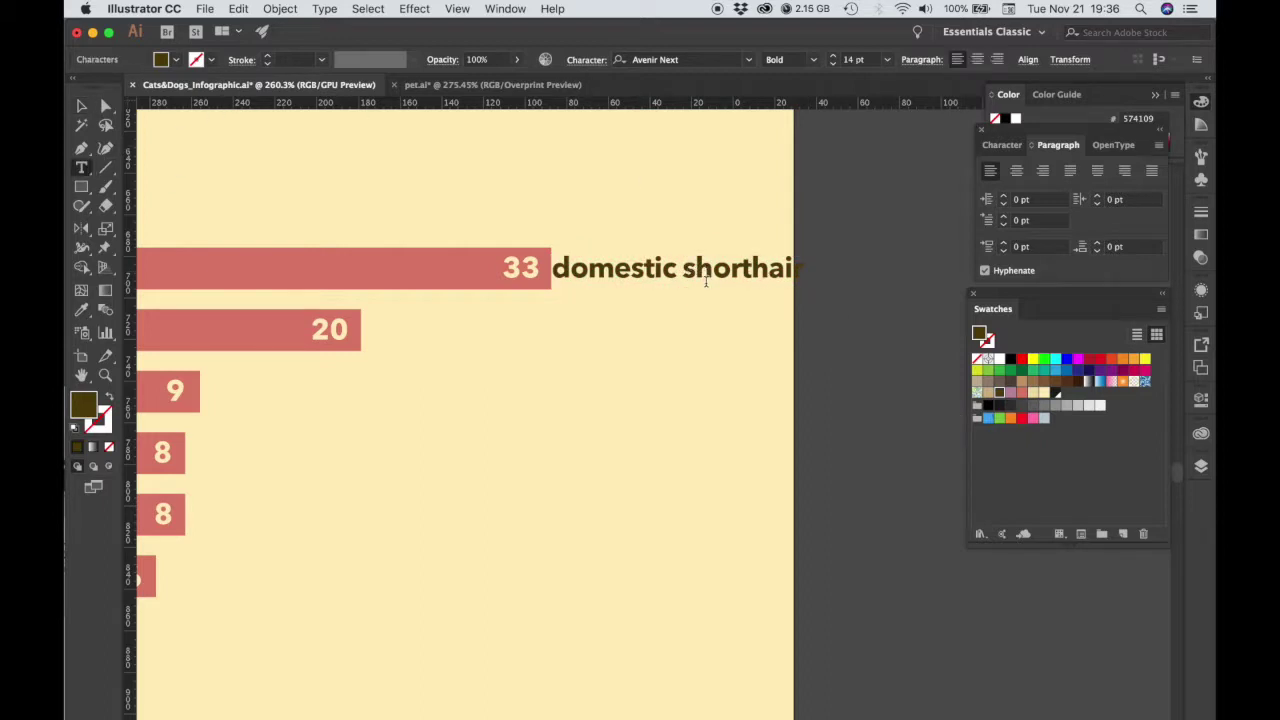
key(Return)
click(82, 106)
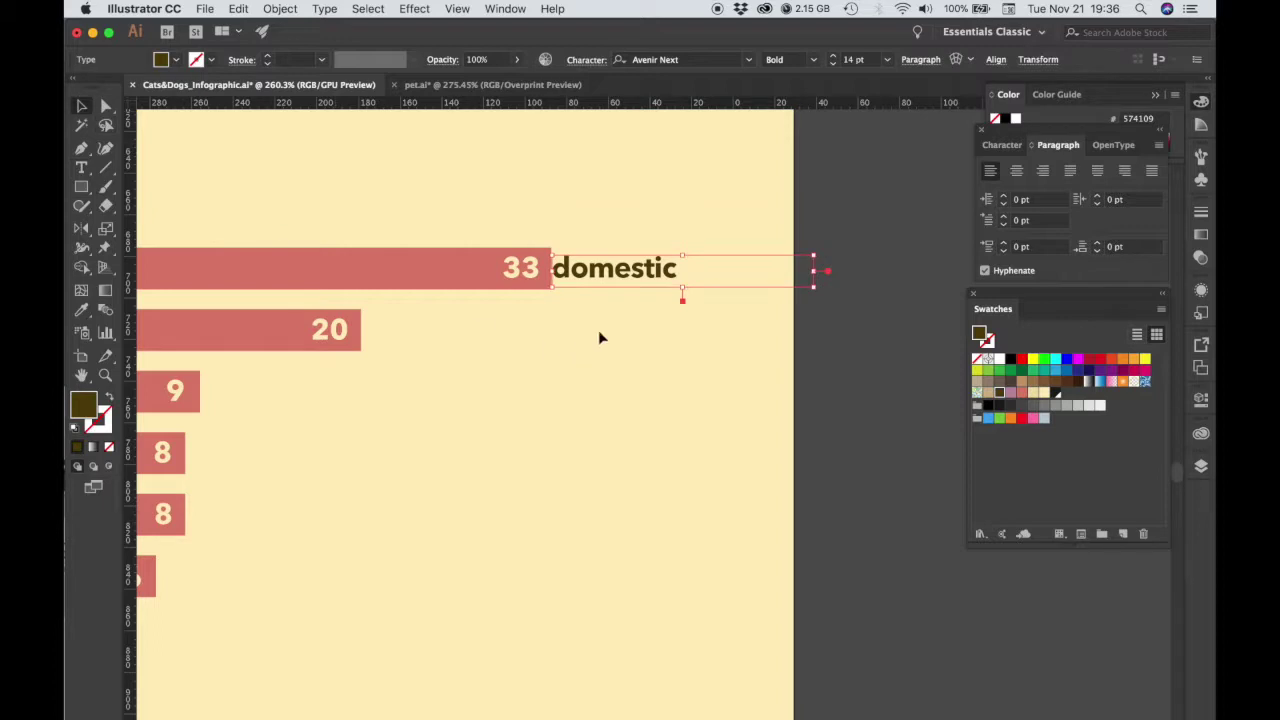
drag(682, 290, 682, 346)
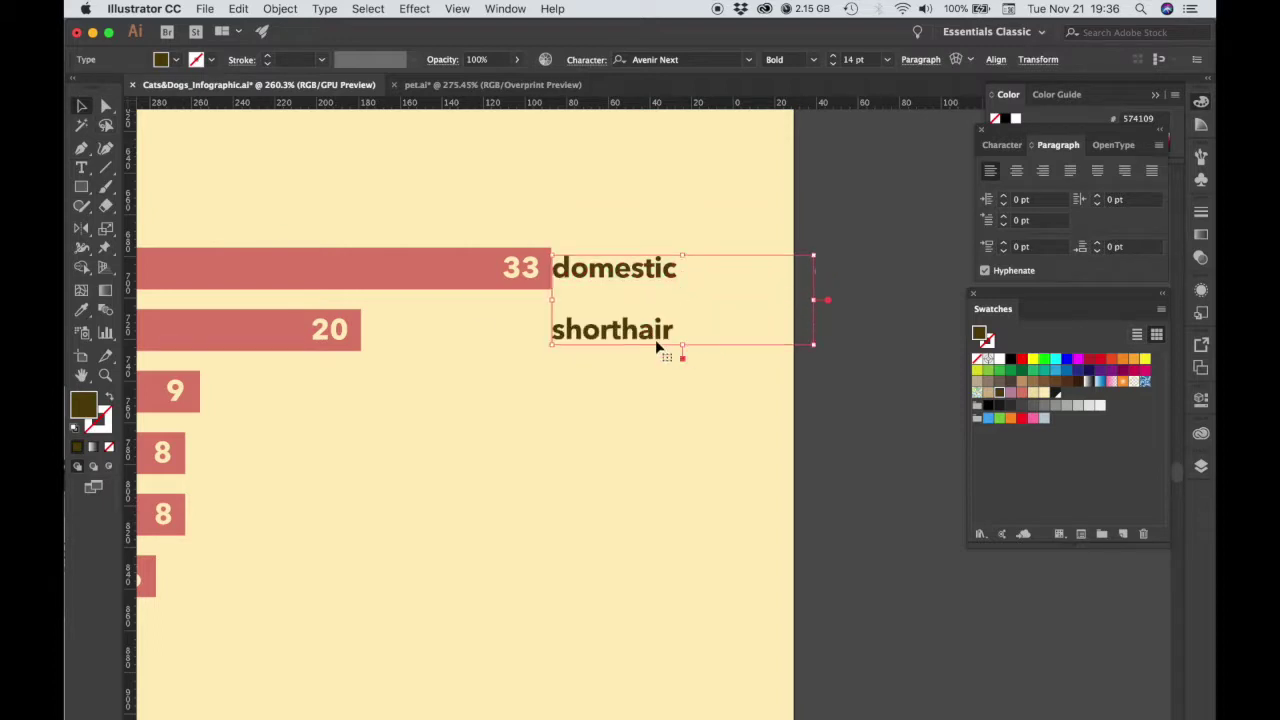
Set the leading of the two-line "domestic shorthair" label to 14 pt.
click(83, 170)
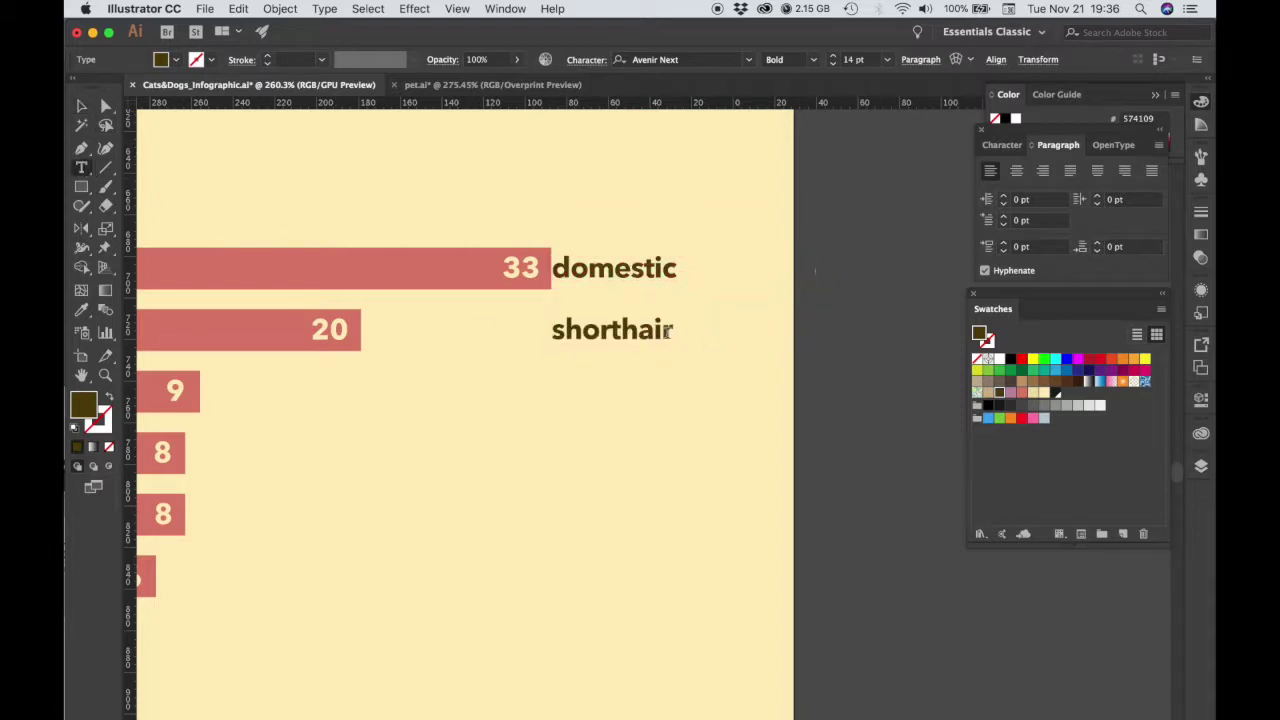
drag(670, 332, 525, 270)
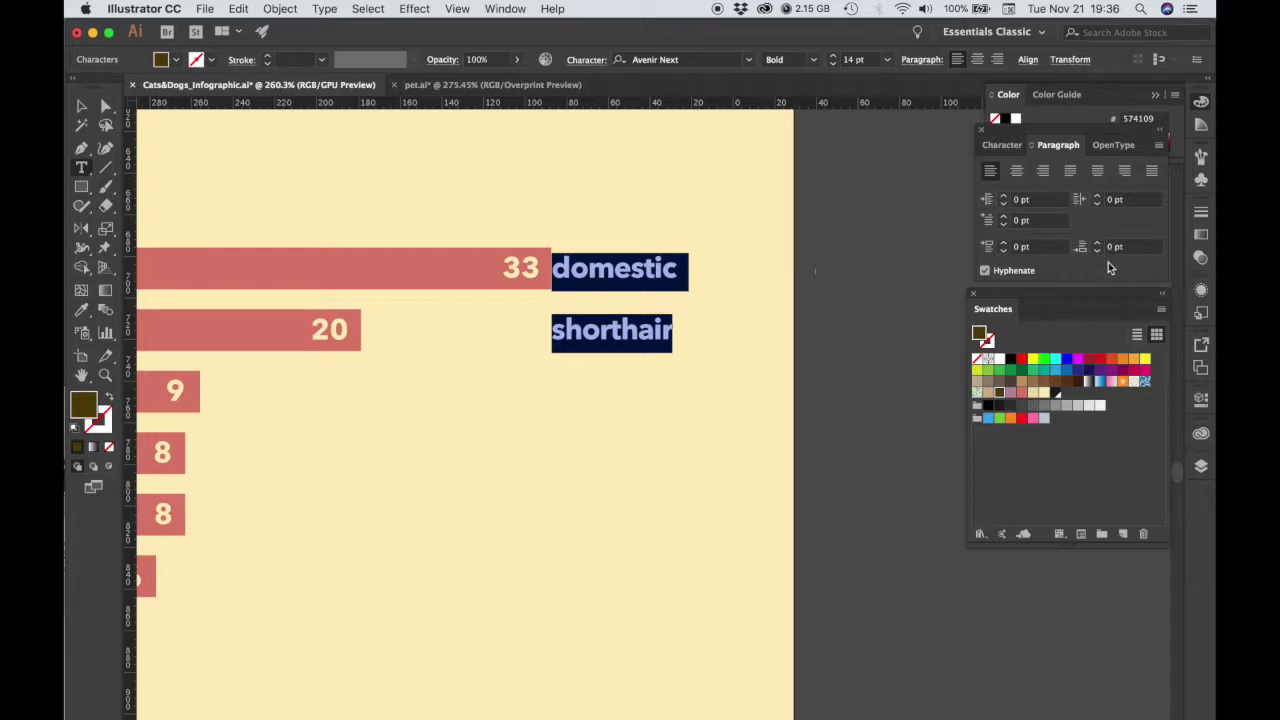
click(1005, 148)
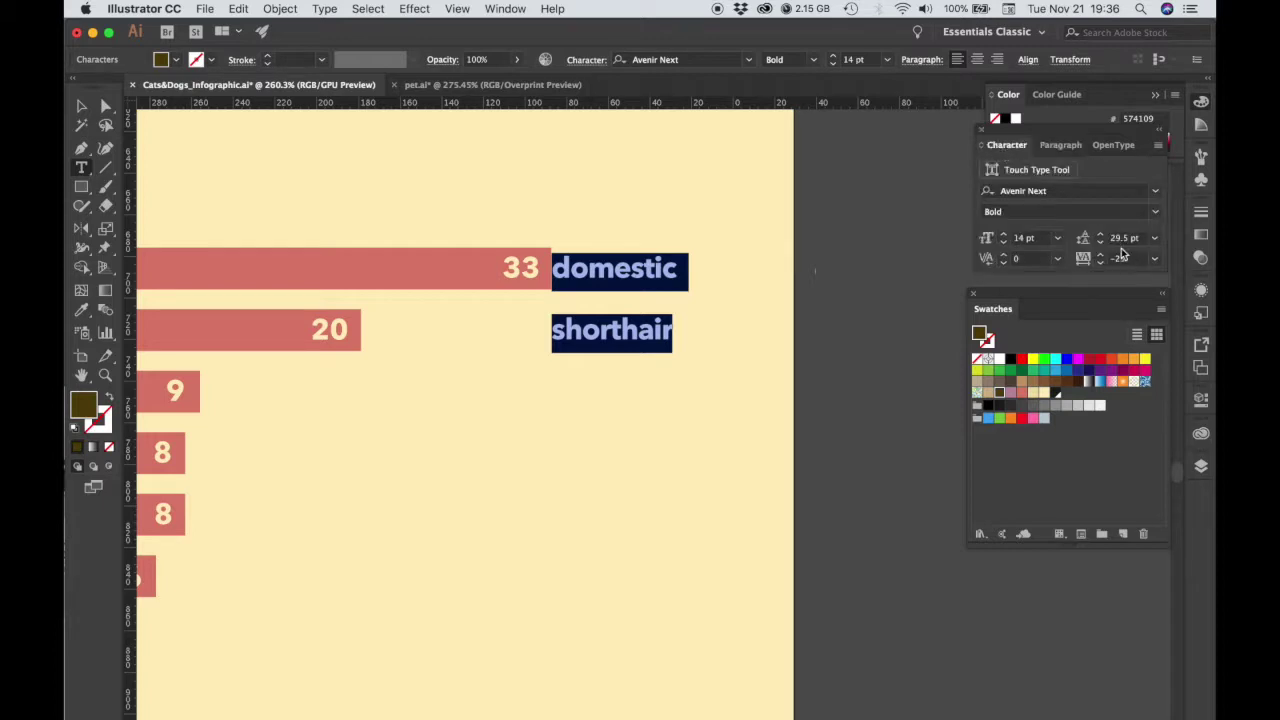
click(1127, 238)
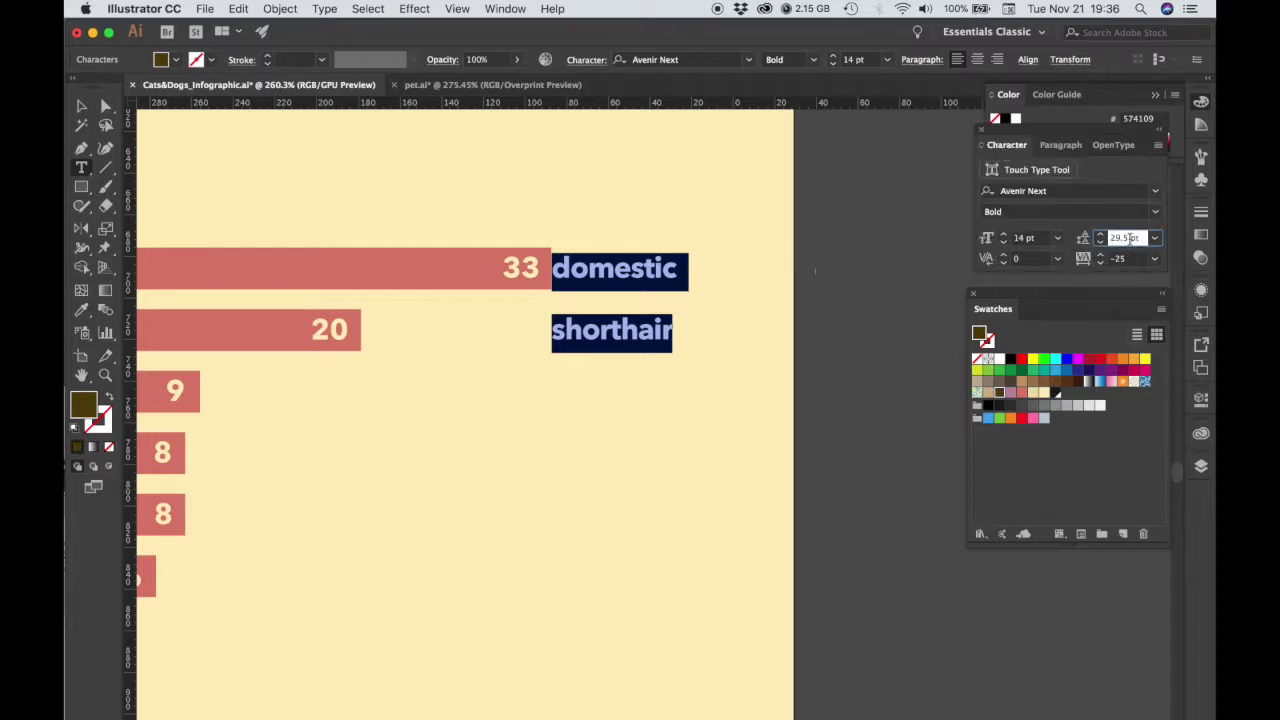
click(1155, 238)
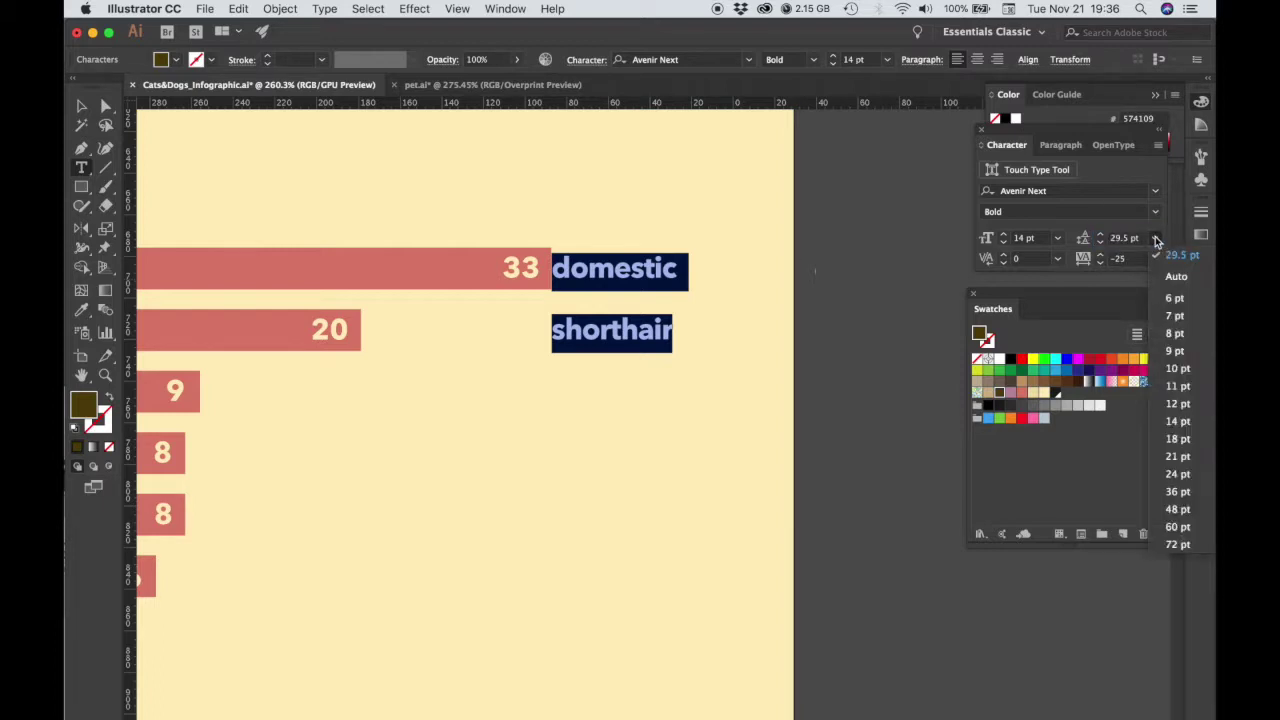
click(1174, 422)
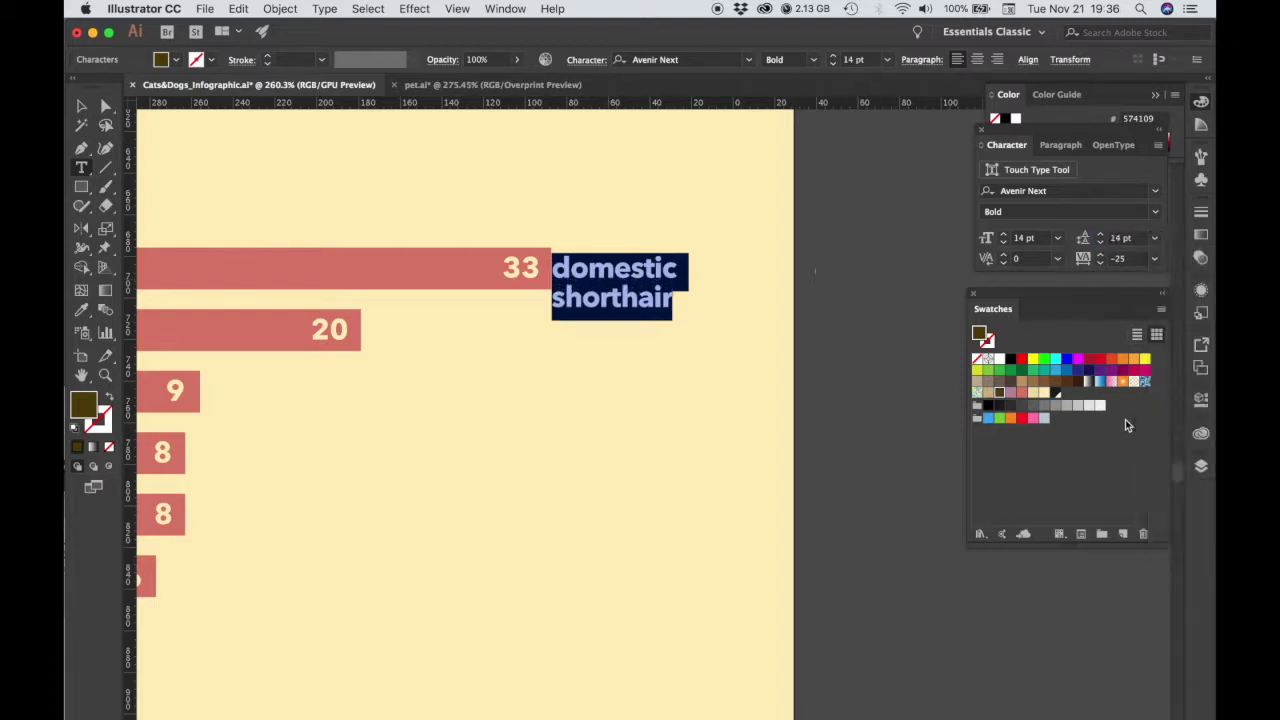
Narrow the "domestic shorthair" text frame and place a copy of the label beside the red bar in row 2.
click(81, 106)
click(814, 297)
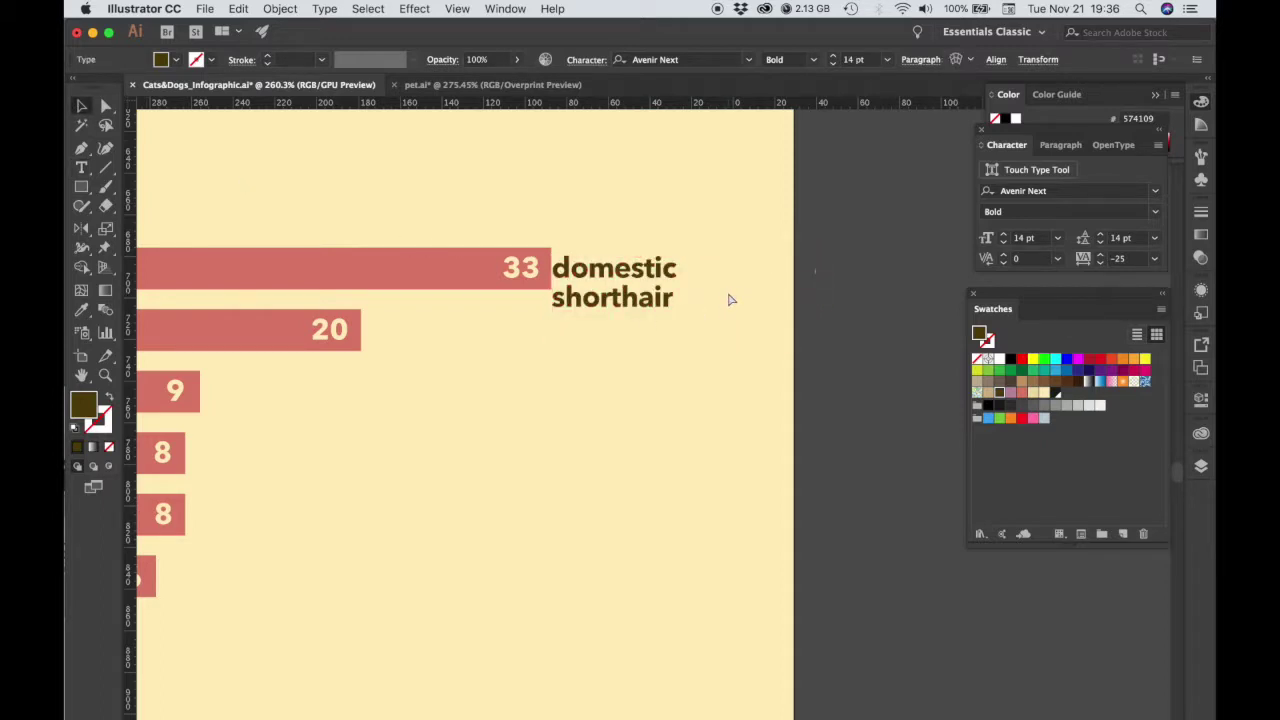
click(651, 294)
drag(651, 294, 474, 348)
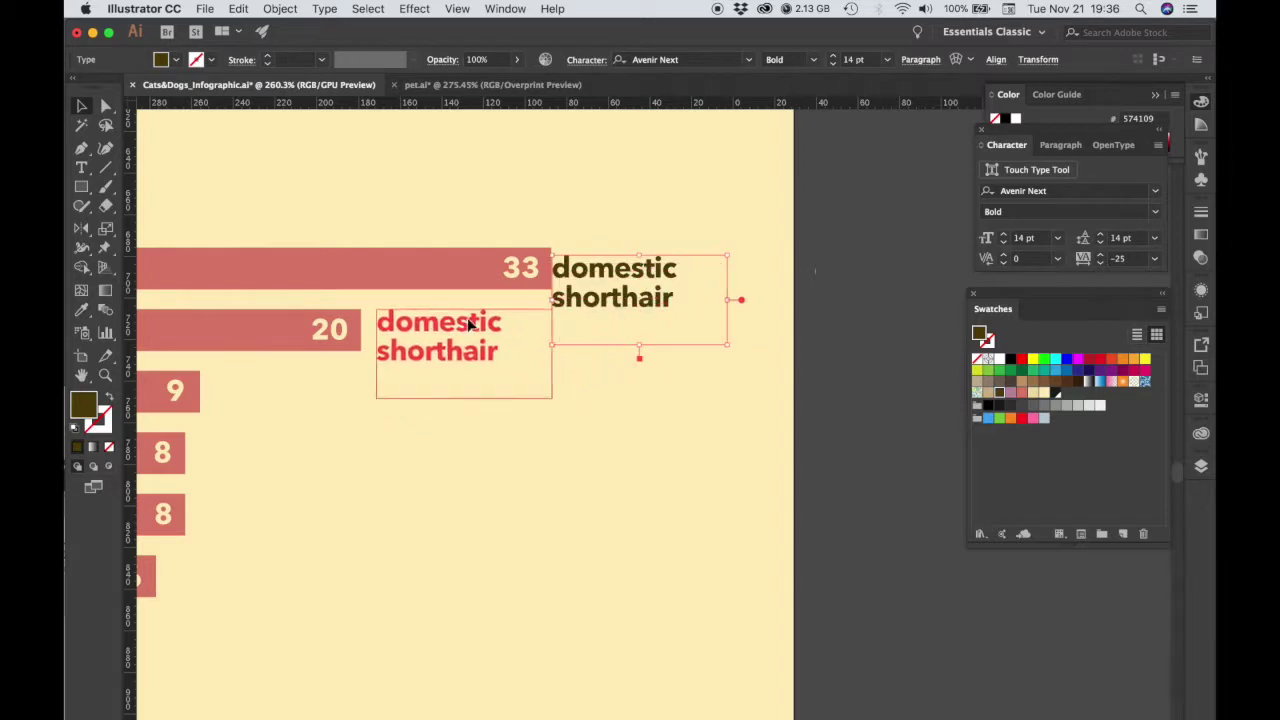
Shorten the row 1 label's text frame and nudge it up so its two lines center on the red bar.
click(590, 310)
drag(642, 350, 640, 322)
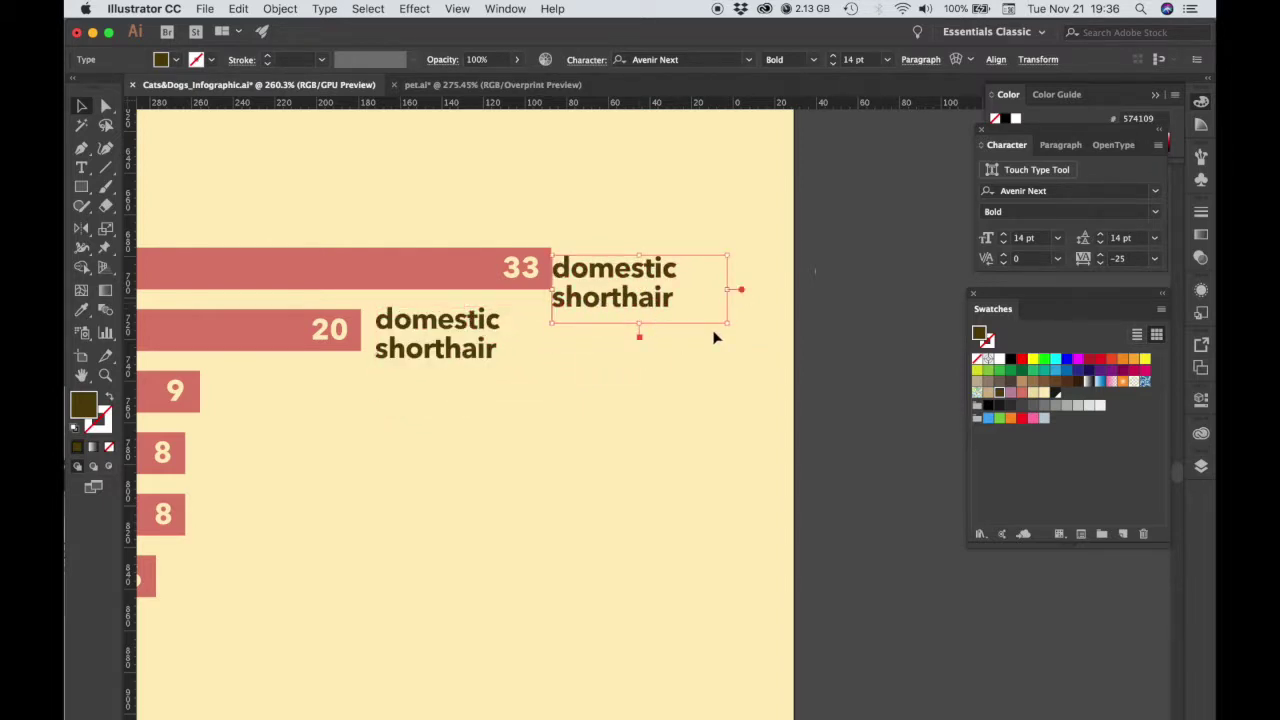
key(Up)
key(Up)
key(Up)
key(Up)
key(Up)
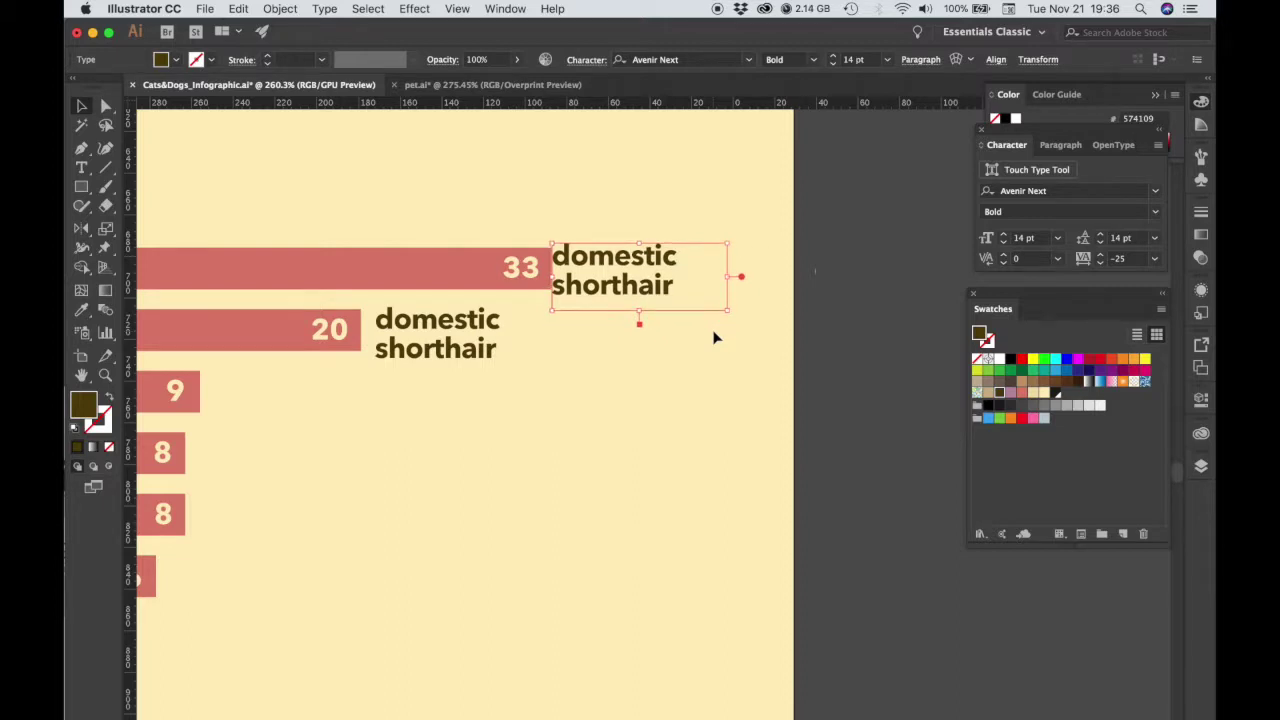
key(Up)
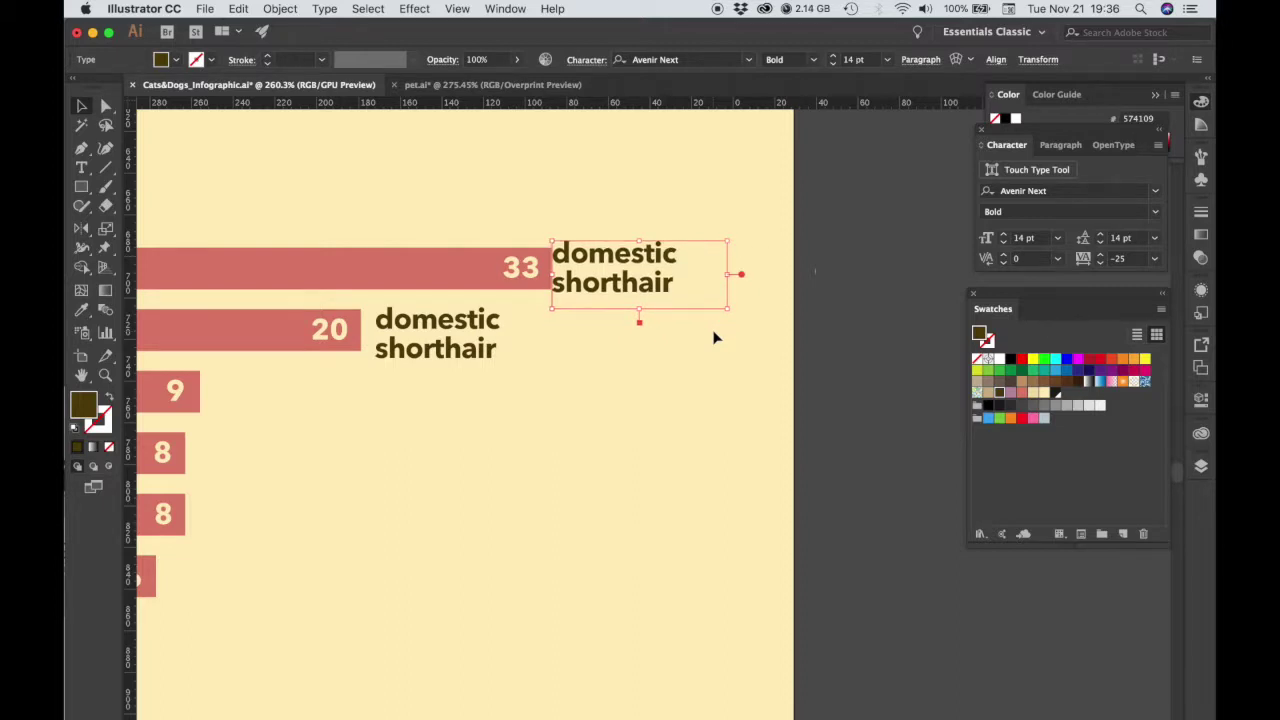
Replace the row 2 label's text beside the red bar with "american shorthair".
click(81, 167)
double_click(437, 347)
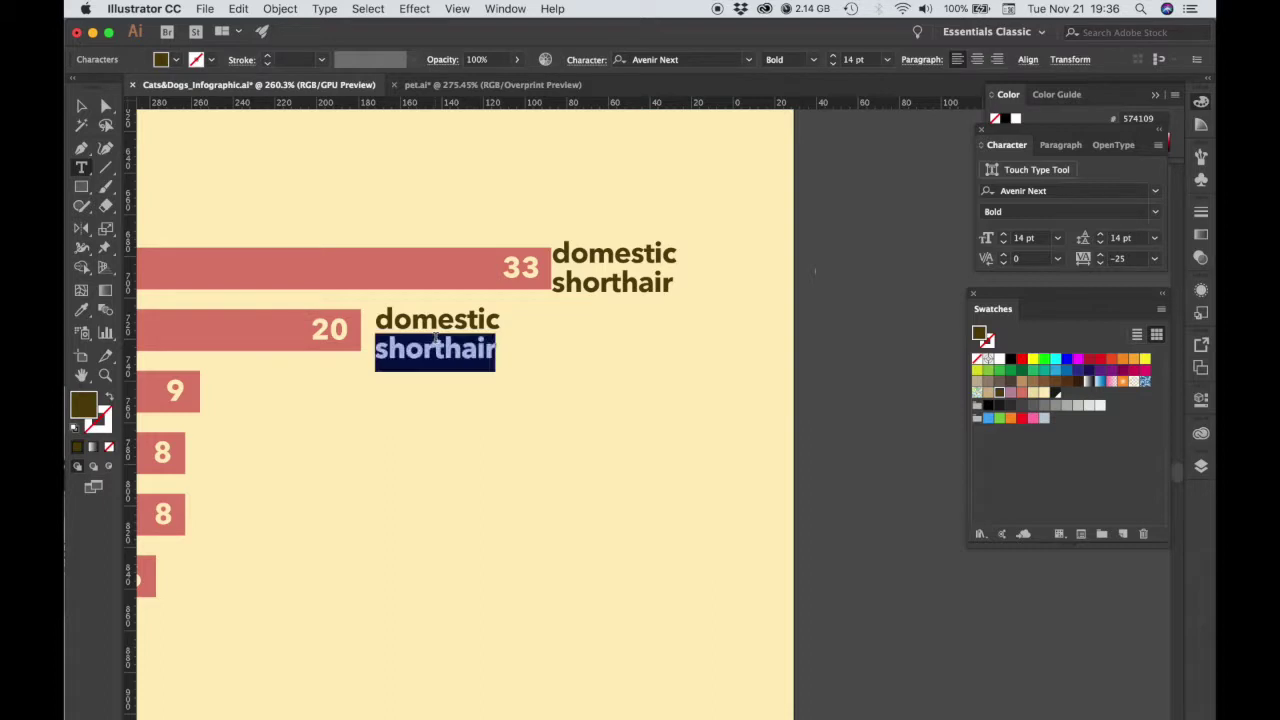
triple_click(437, 347)
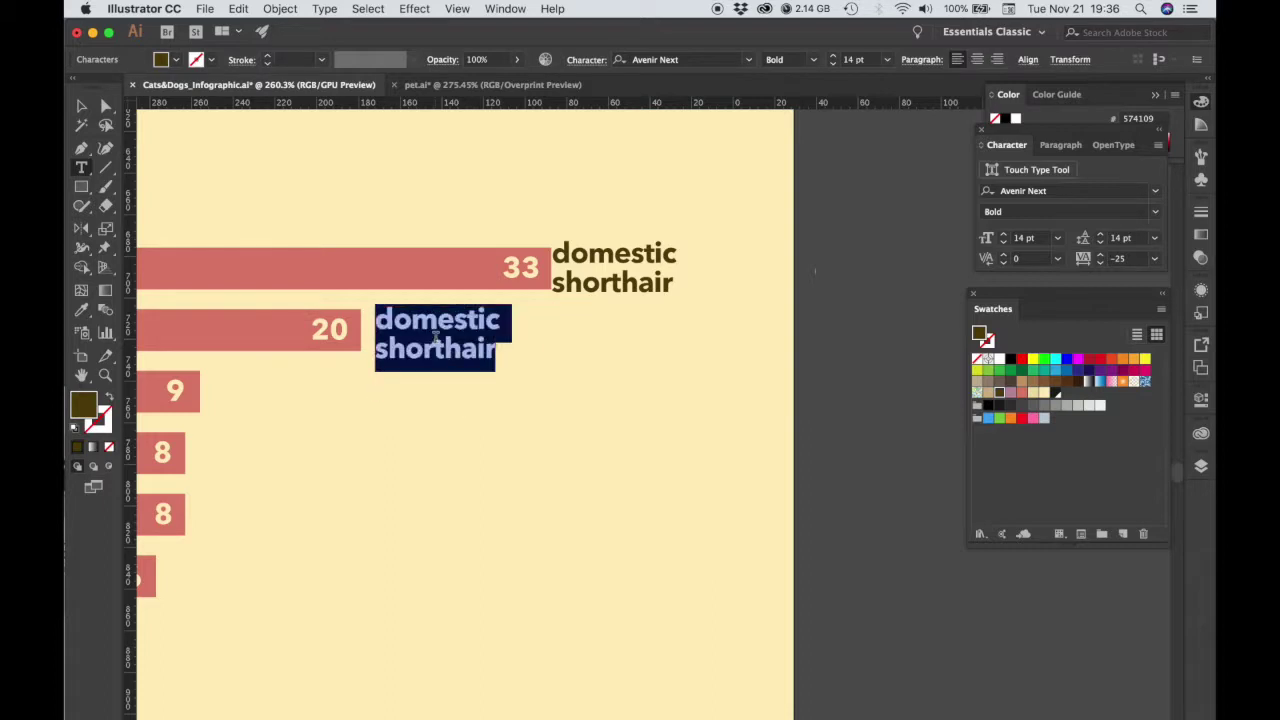
text(american s)
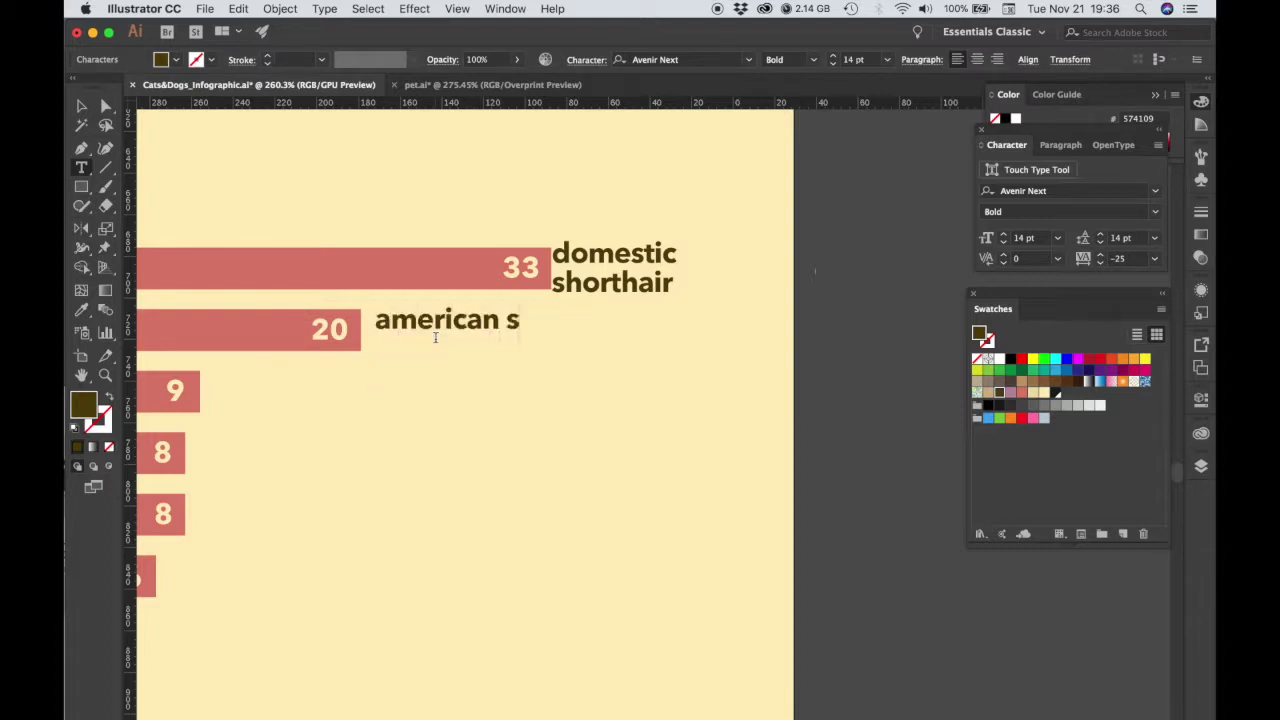
text(horthair)
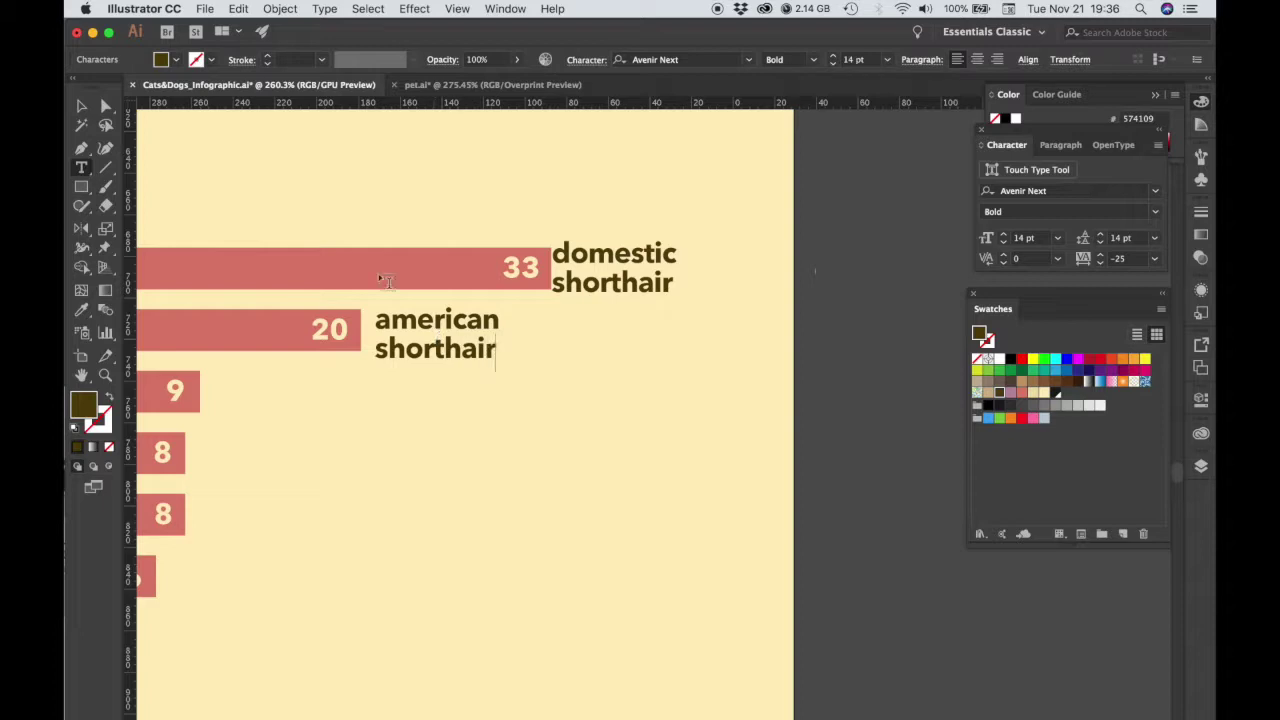
Widen the "american shorthair" text frame to fit one line, shorten it and center it on row 2's red bar.
click(81, 105)
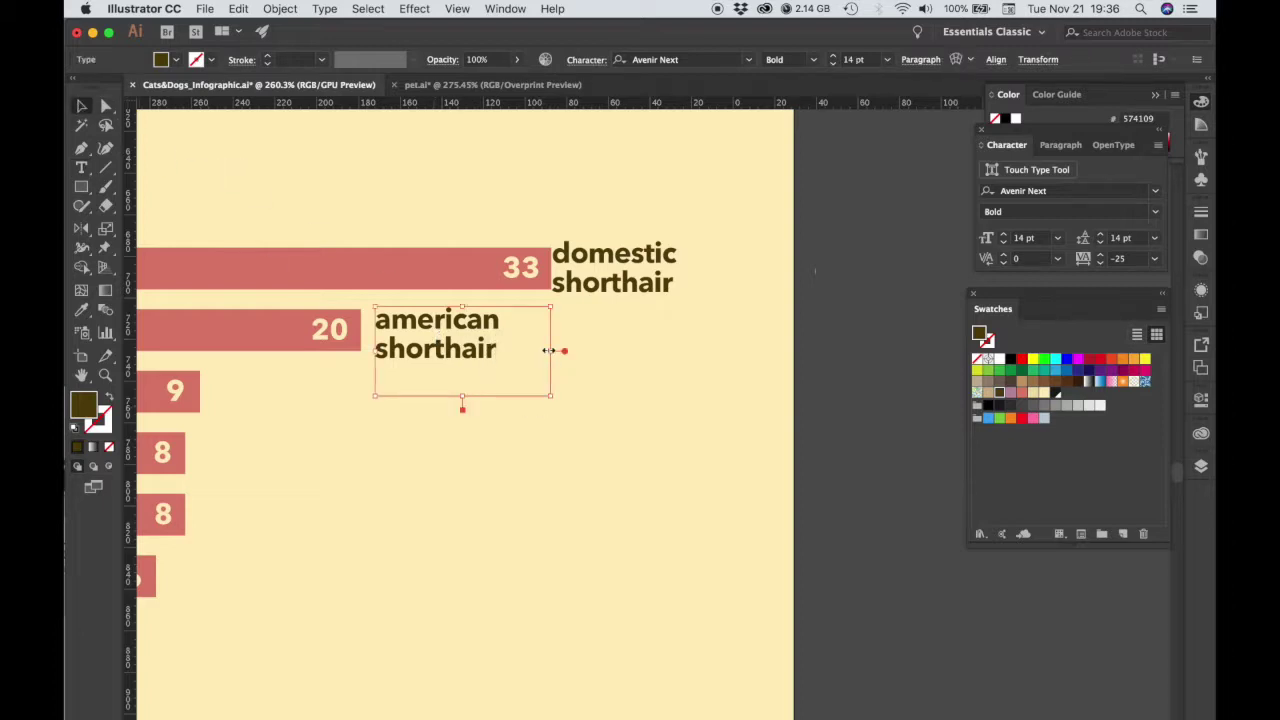
drag(548, 350, 681, 350)
drag(527, 400, 511, 357)
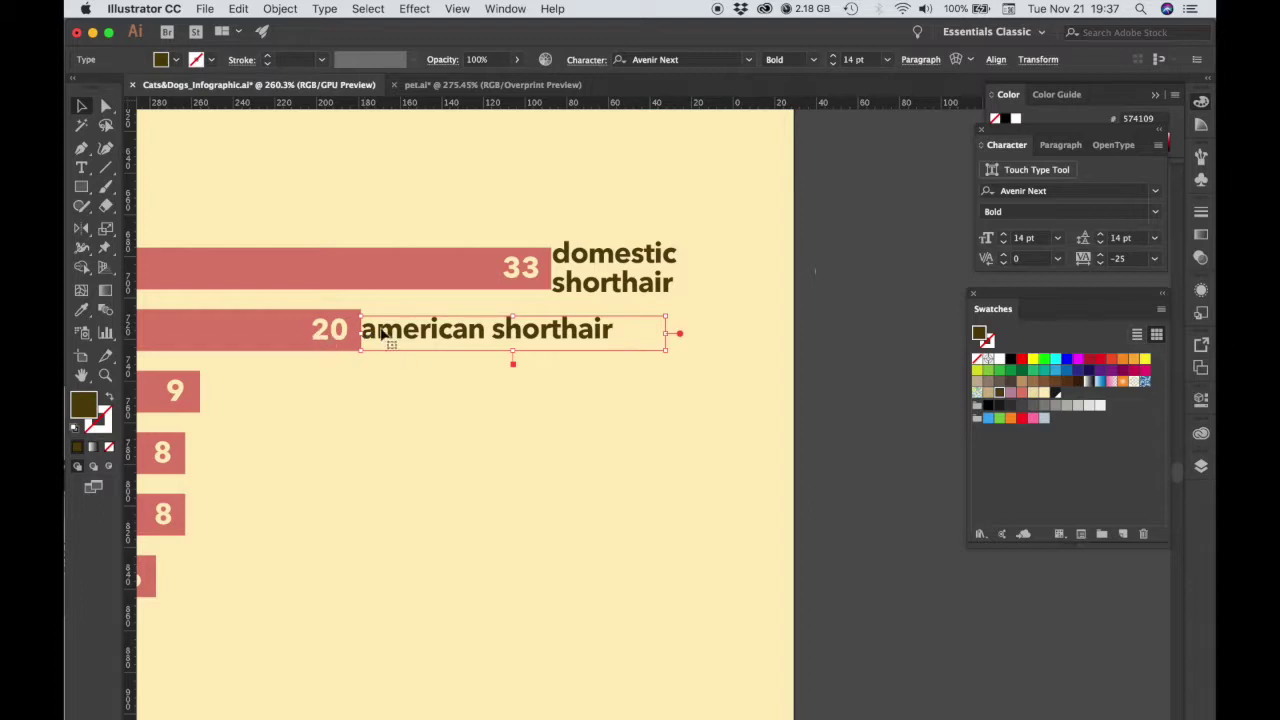
click(588, 374)
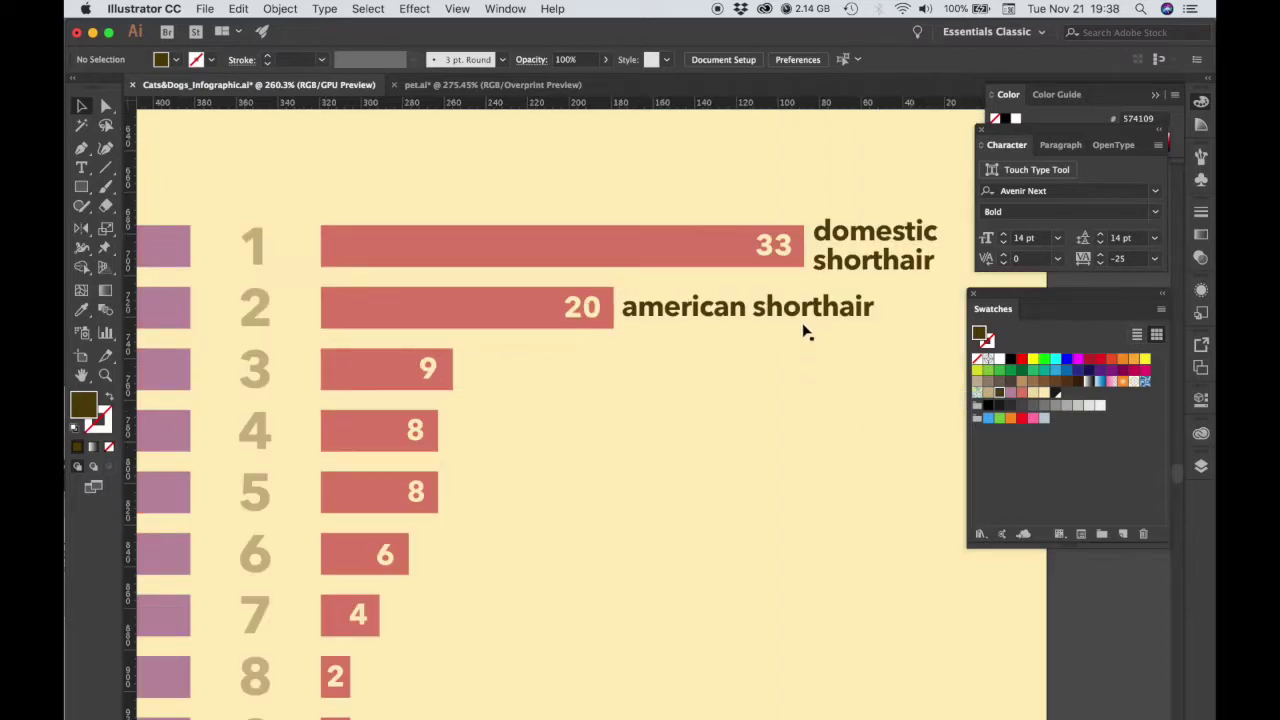
Place copies of the "american shorthair" label at the ends of the red bars in rows 3 to 10.
click(797, 313)
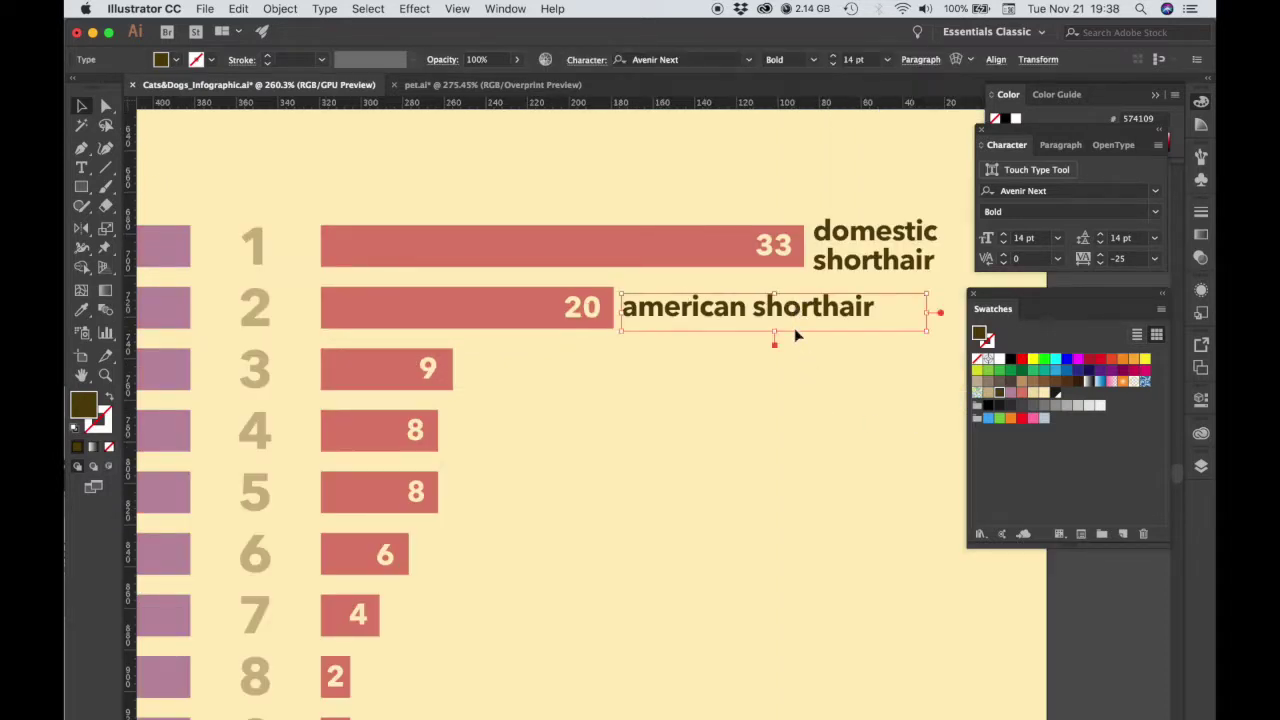
drag(797, 316, 608, 392)
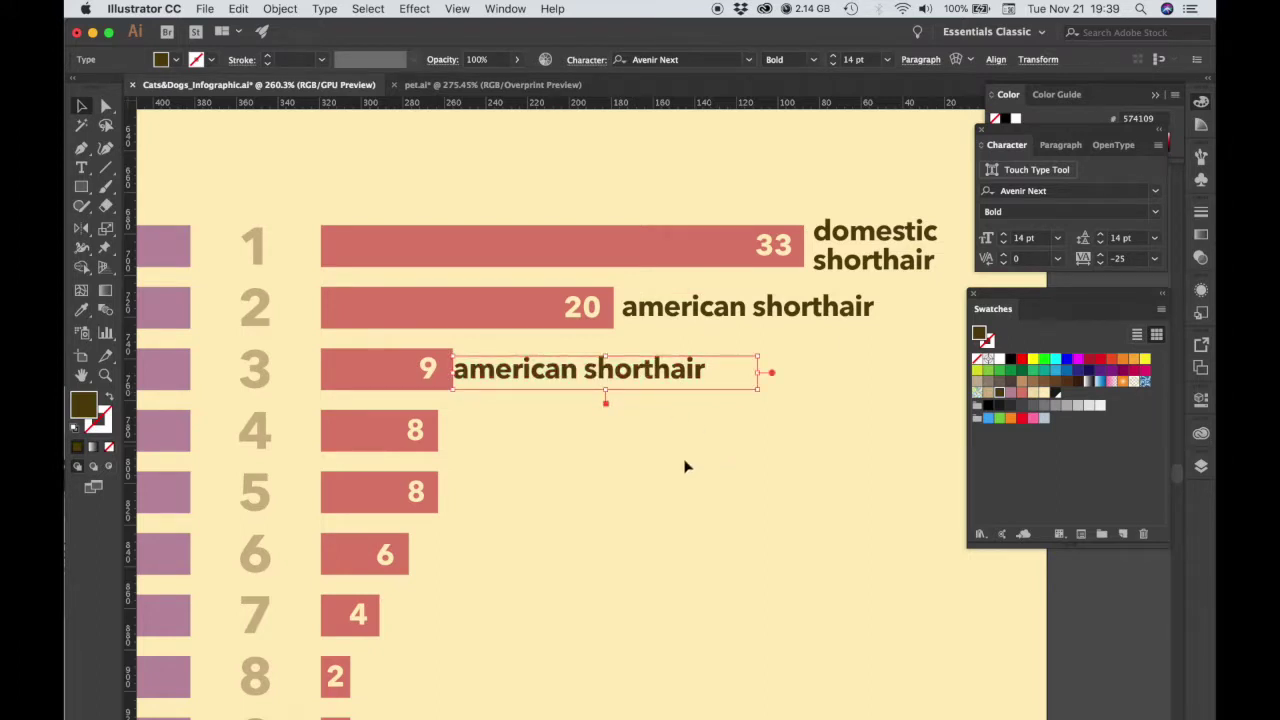
click(688, 425)
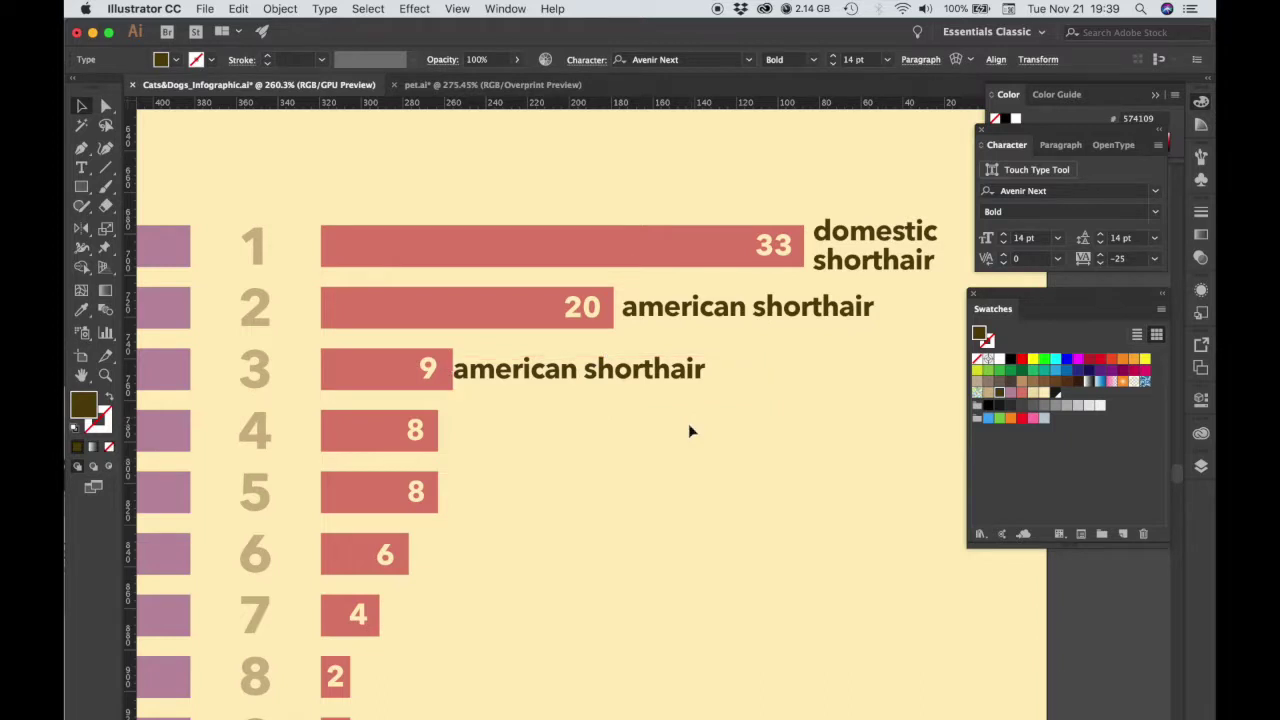
drag(680, 383, 714, 476)
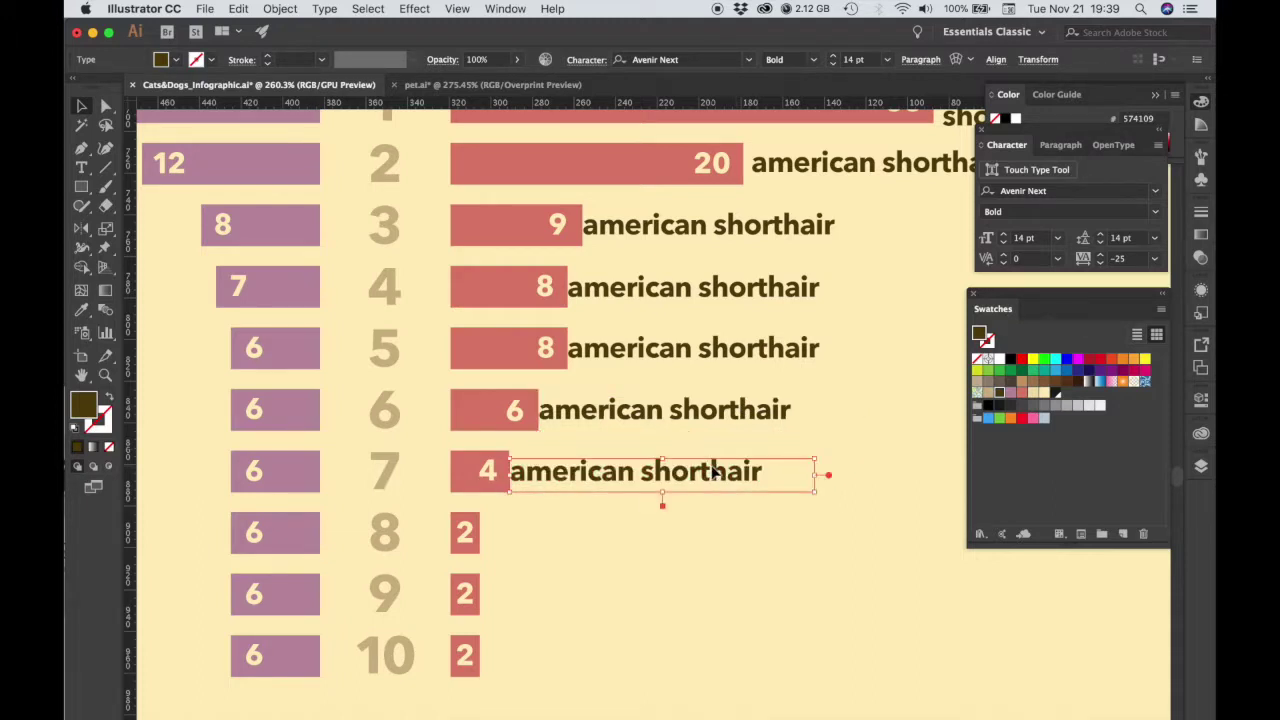
click(729, 468)
drag(733, 472, 776, 527)
click(729, 538)
key(space)
key(super+shift+a)
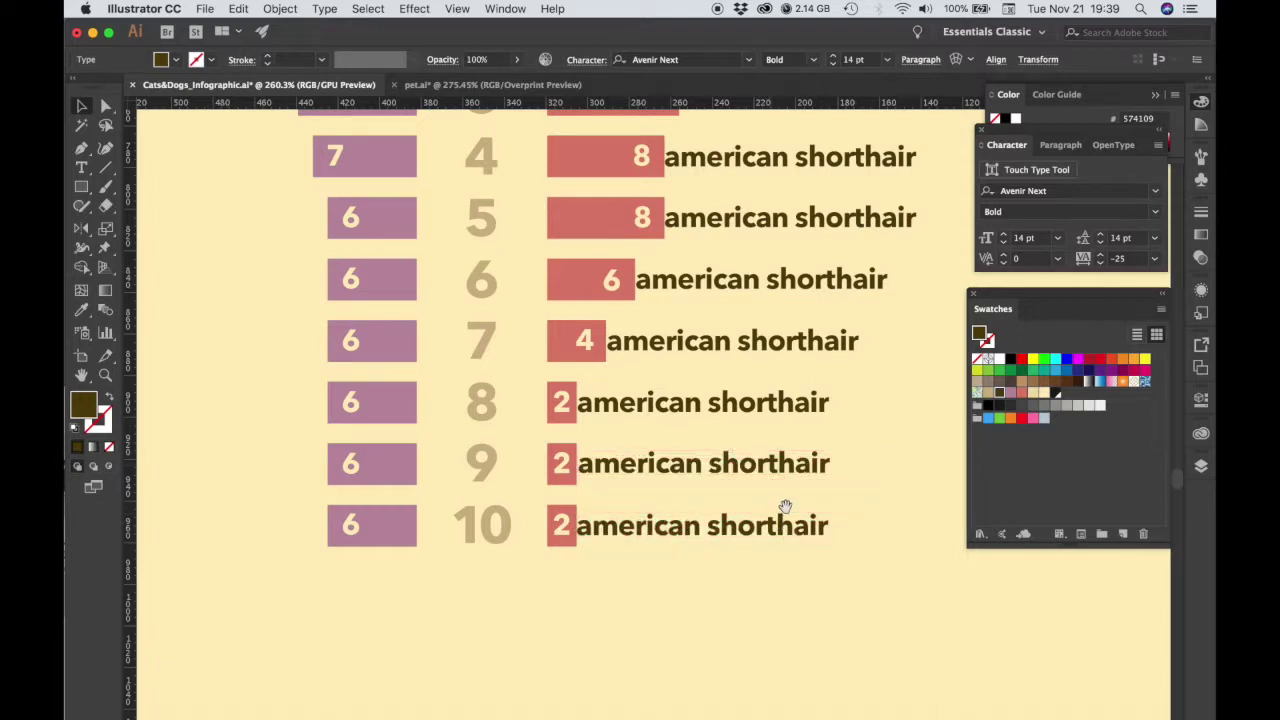
Nudge the labels of rows 3 to 10 together to the right, leaving a small gap after the red bars.
drag(812, 428, 655, 518)
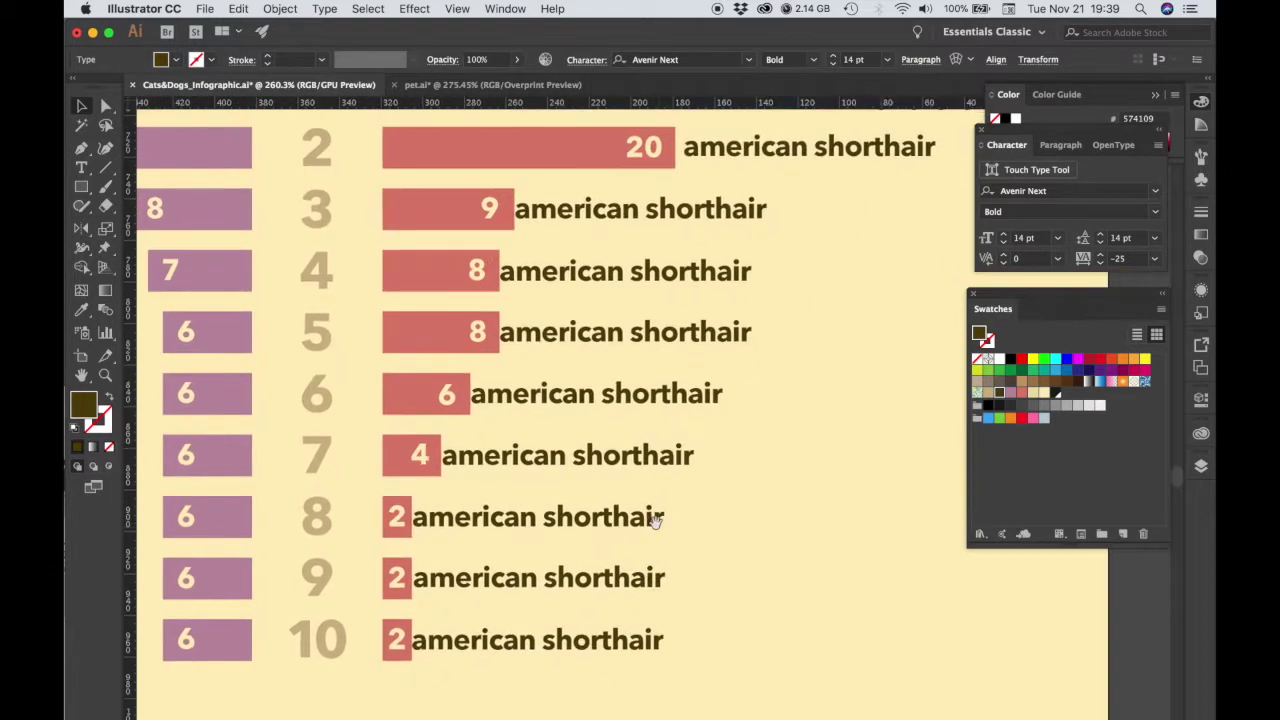
key(super+z)
drag(799, 214, 654, 511)
key(super+z)
drag(896, 241, 560, 660)
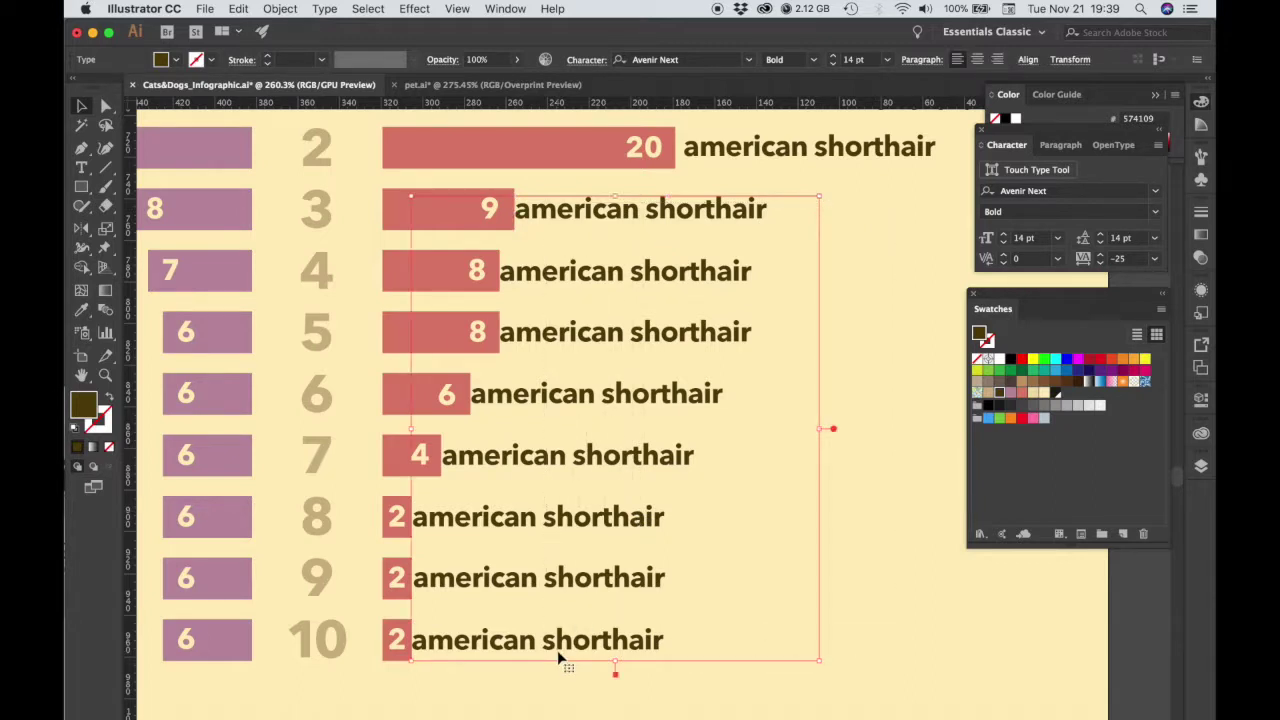
key(Right)
key(Right)
key(Right)
key(Right)
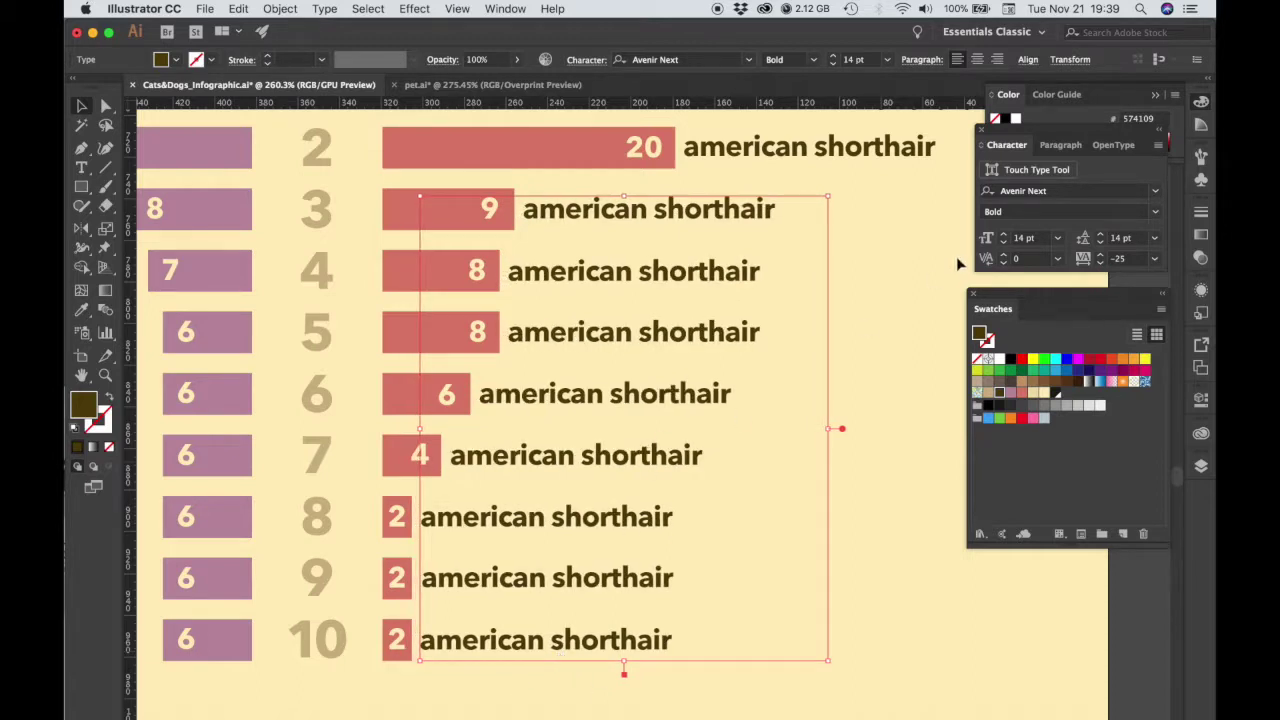
click(923, 262)
Change the red chart's labels in rows 3 to 5 to "domestic medium hair", "domestic long hair" and "siamese".
click(88, 170)
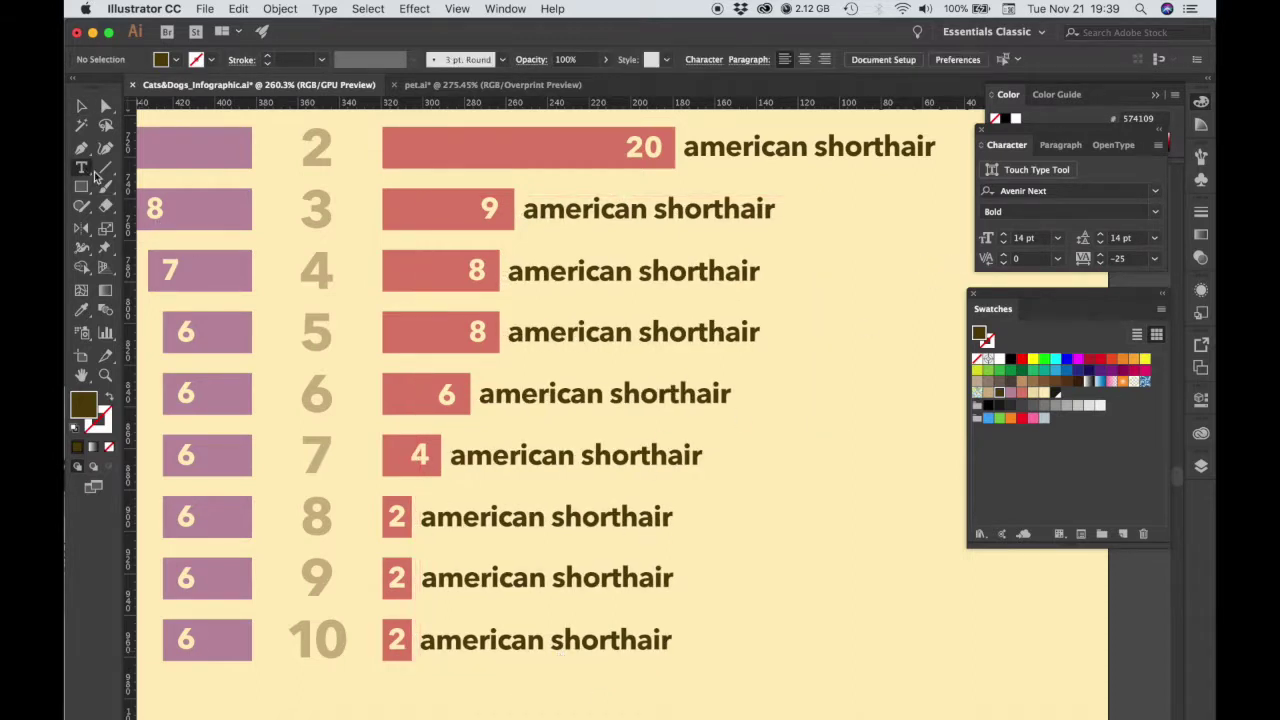
double_click(632, 206)
click(632, 206)
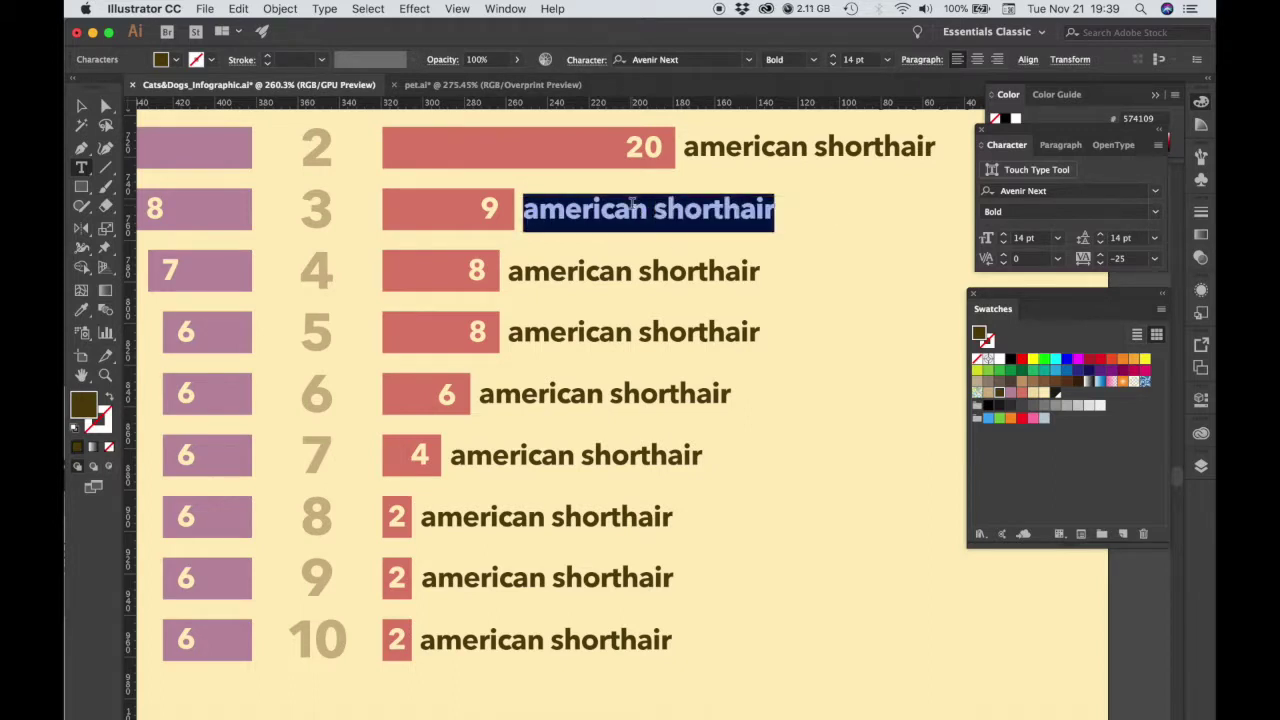
text(domestic)
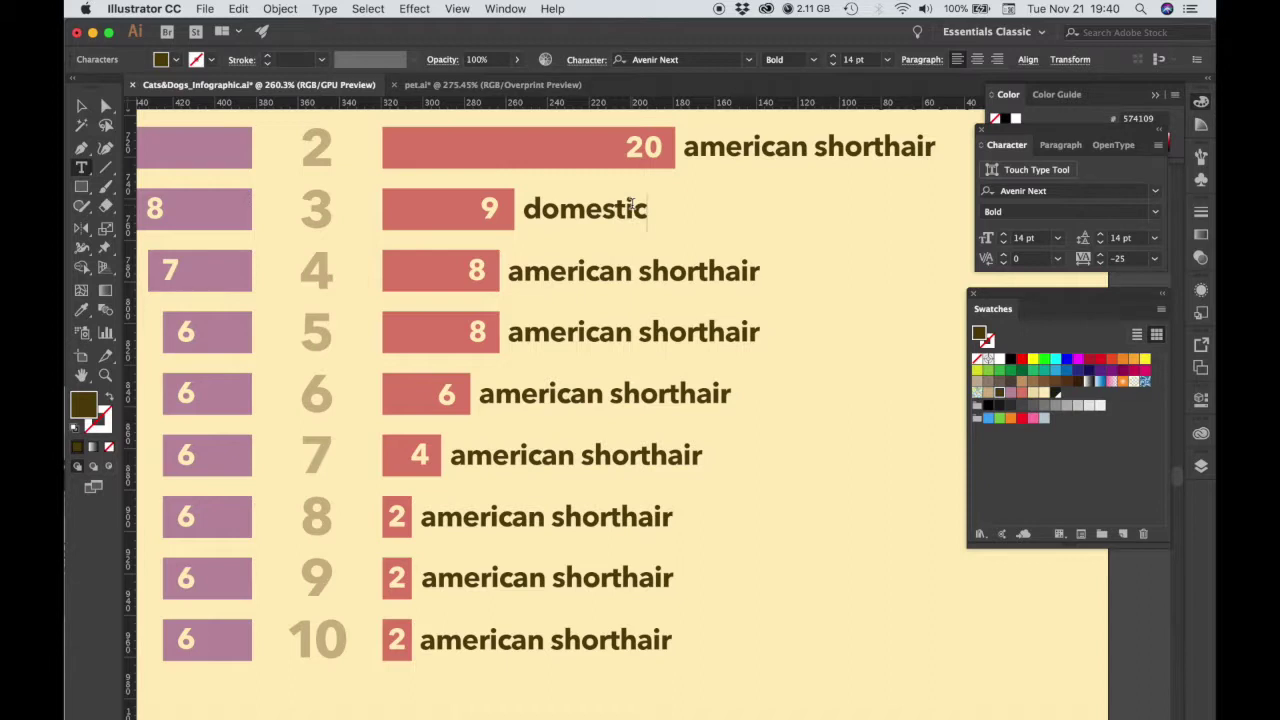
text( medium hair)
triple_click(620, 271)
text(domestic long hair)
triple_click(623, 332)
text(siame)
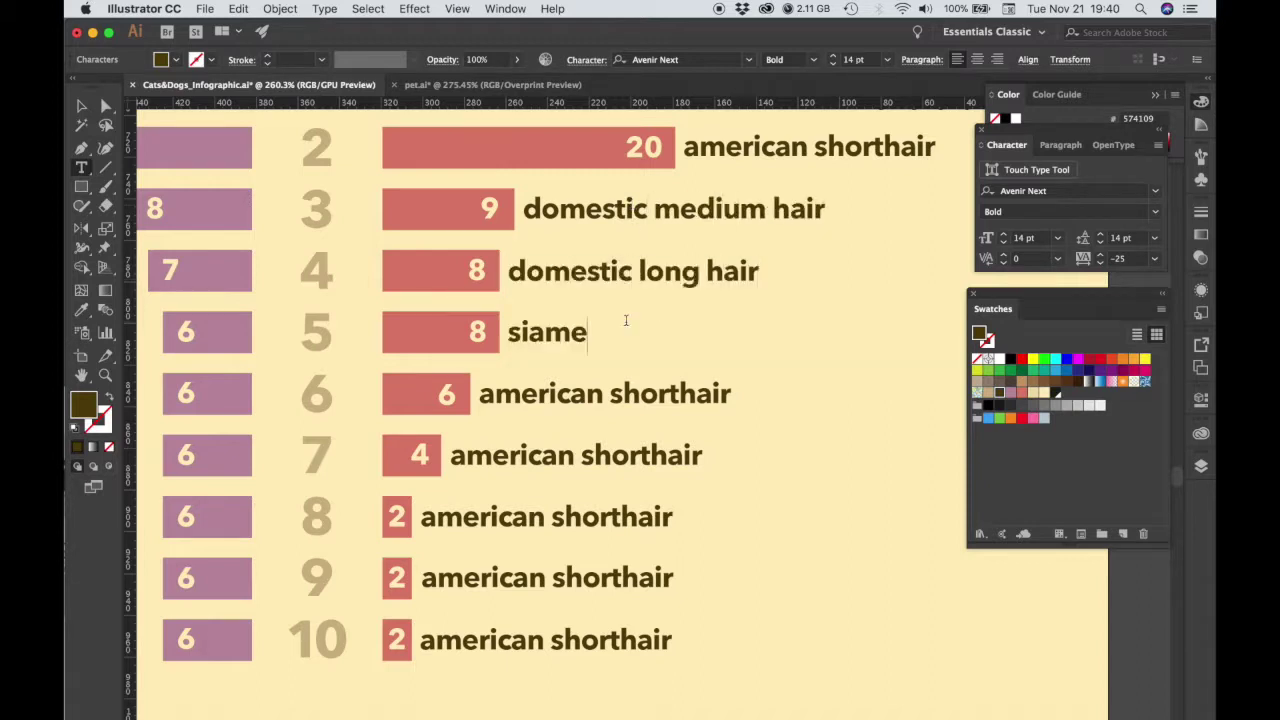
text(se)
Change the red chart's labels in rows 6 to 8 to "maine coon", "persian" and "russian blue".
triple_click(638, 393)
text(maine coon)
triple_click(600, 455)
text(persian)
triple_click(600, 517)
text(russian blue)
Change the red chart's labels in rows 9 and 10 to "himalayan" and "ragdoll".
triple_click(573, 578)
text(himalayan)
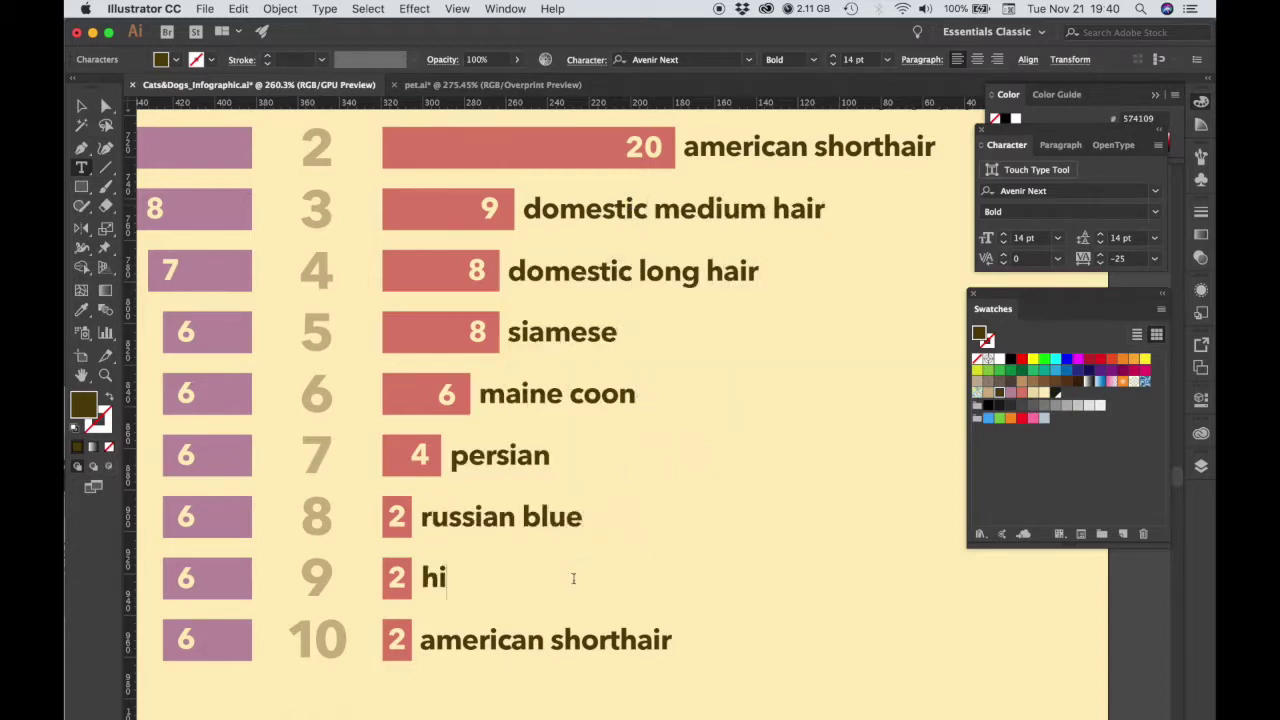
triple_click(606, 638)
text(ragdoll)
key(Escape)
Copy all ten breed labels over to the purple chart's side and right-align their text.
alt+super+click(714, 437)
click(803, 301)
shift+click(752, 326)
shift+click(705, 350)
shift+click(685, 373)
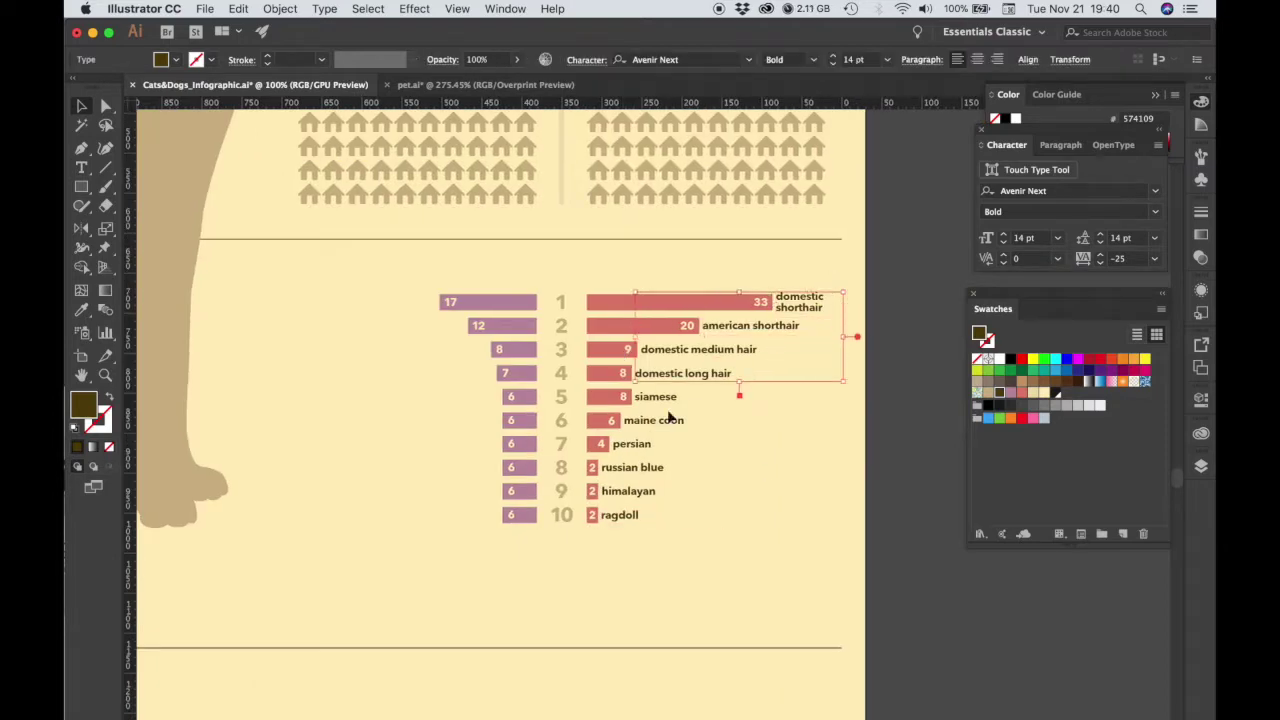
shift+click(660, 397)
shift+click(642, 491)
shift+click(627, 515)
drag(730, 350, 594, 406)
click(997, 60)
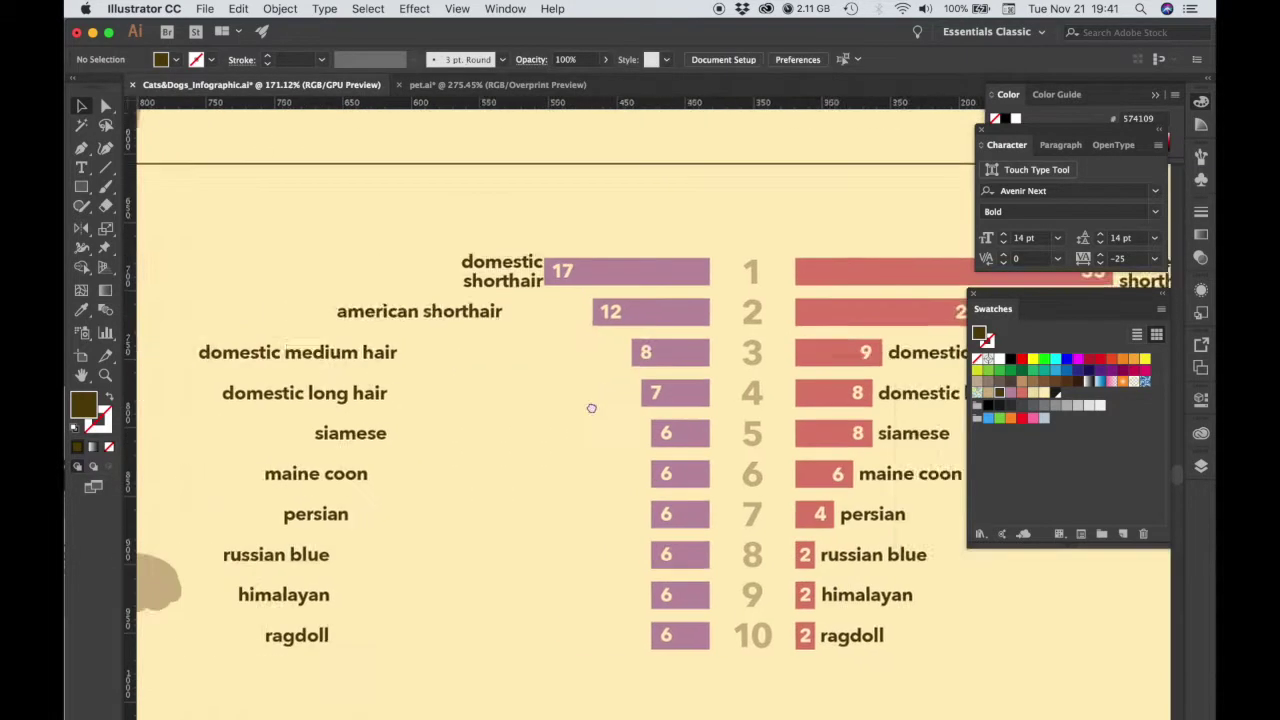
Move the copied labels of rows 2 to 10 so each one ends at its purple bar.
drag(545, 314, 636, 314)
drag(451, 354, 685, 356)
drag(434, 396, 688, 396)
drag(434, 436, 698, 436)
drag(435, 475, 718, 475)
drag(398, 516, 700, 516)
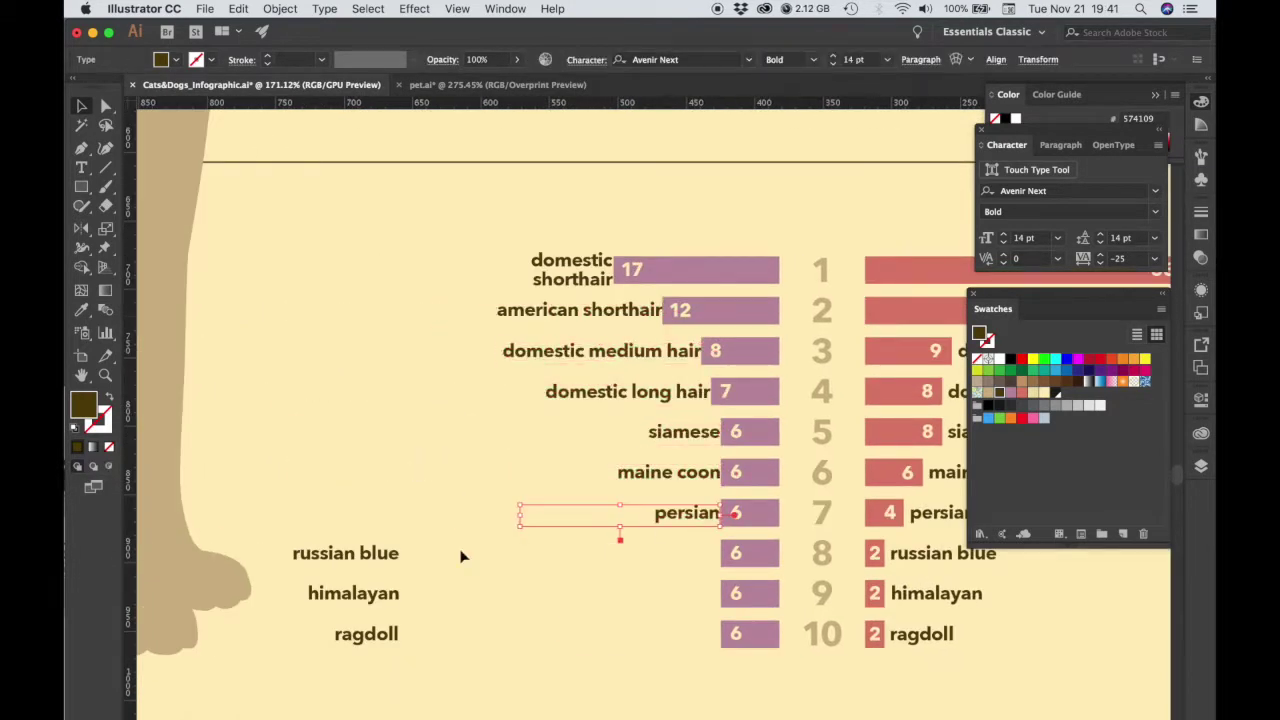
drag(378, 556, 699, 556)
drag(355, 598, 676, 598)
drag(354, 636, 467, 574)
Nudge all ten purple chart labels together to the left, leaving a small gap before the bars.
click(370, 188)
shift+click(463, 387)
shift+click(478, 548)
key(Left)
key(Left)
key(Left)
key(Left)
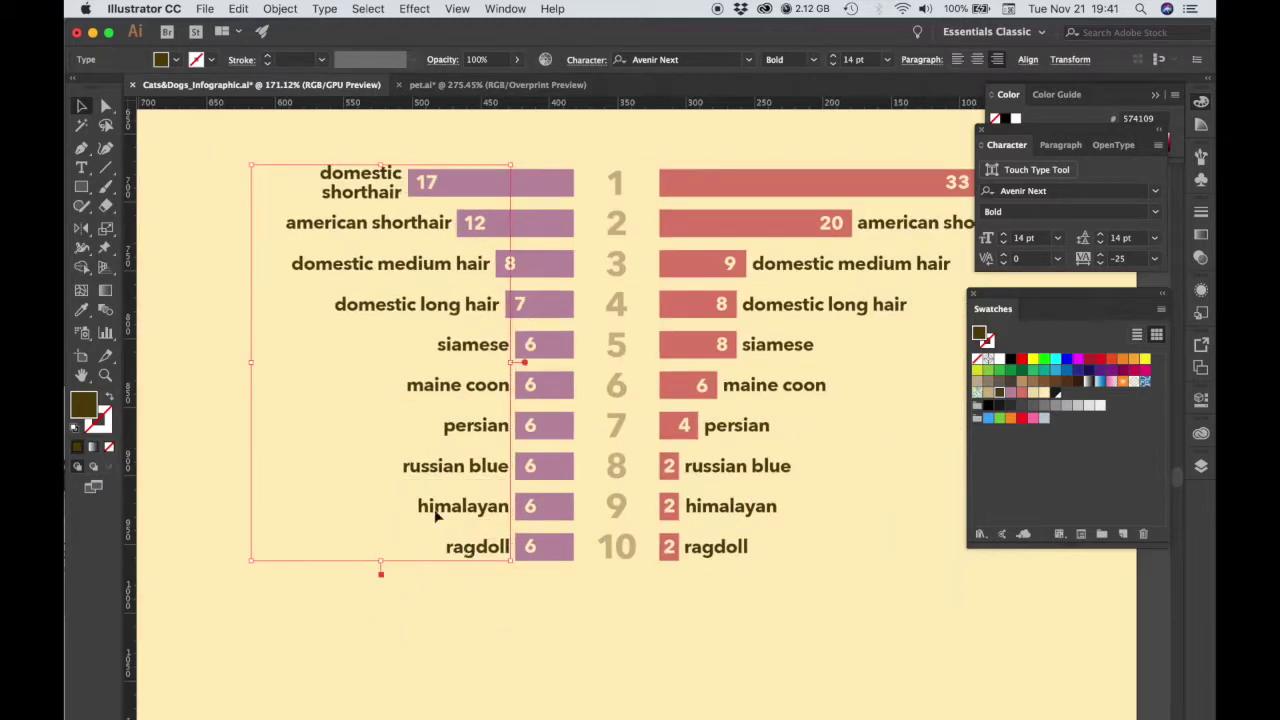
Change the purple chart's labels in rows 1 to 3 to "labrador retriever", "chihuahua" and "german shephard".
triple_click(335, 183)
text(labrador retriever)
triple_click(368, 222)
text(chihuahua)
triple_click(340, 264)
text(german shephard)
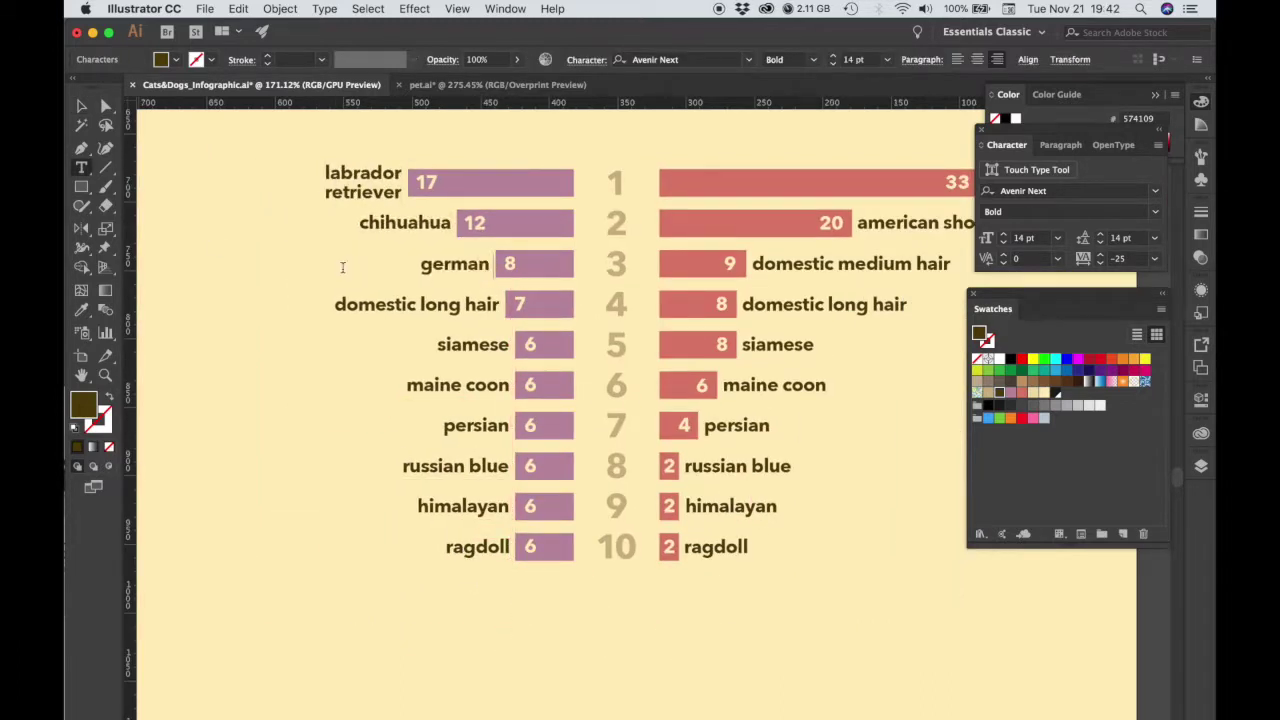
Change the purple chart's labels in rows 4 to 6 to "shih tzu", "golden retriever" and "american pit bull terrier".
triple_click(368, 305)
text(shih tzu)
triple_click(473, 344)
text(golden retriever)
triple_click(477, 386)
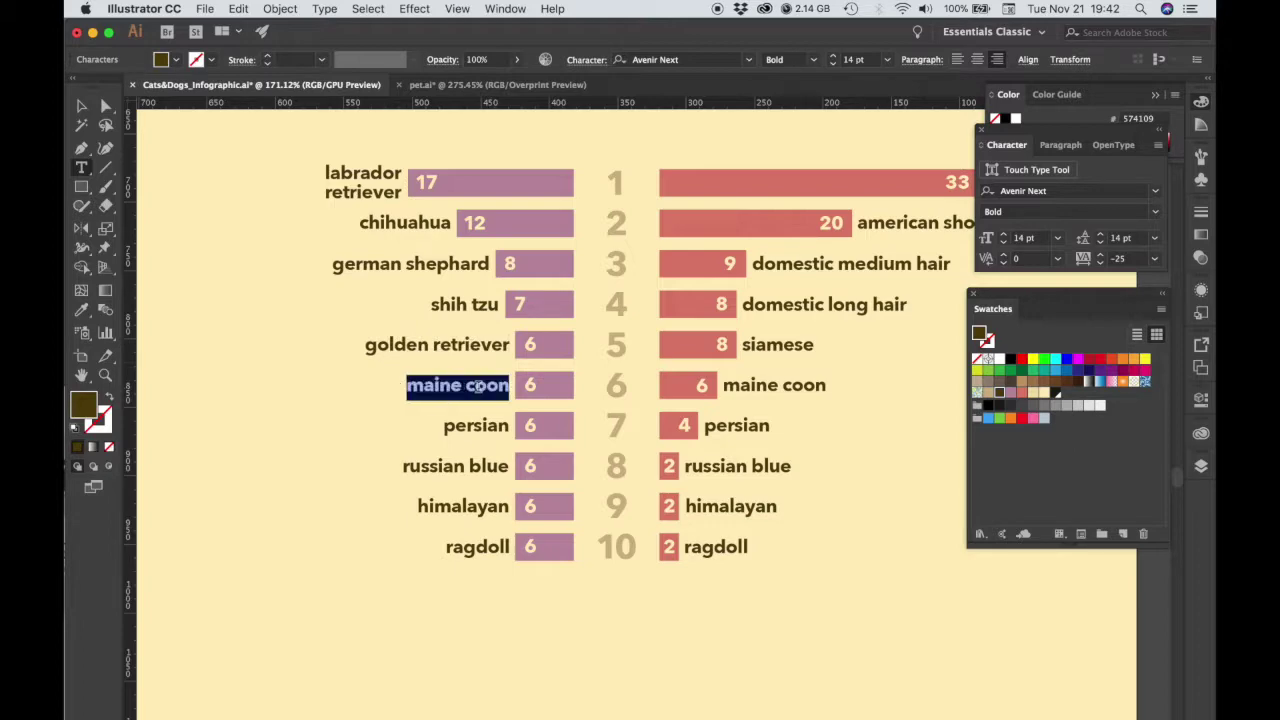
text(american pit bull terrier)
Change the purple chart's labels in rows 7 to 10 to "dachsund", "yorkshire terrier", "pug" and "boxe".
triple_click(484, 426)
text(dachsund)
triple_click(470, 466)
text(yorkshire terrier)
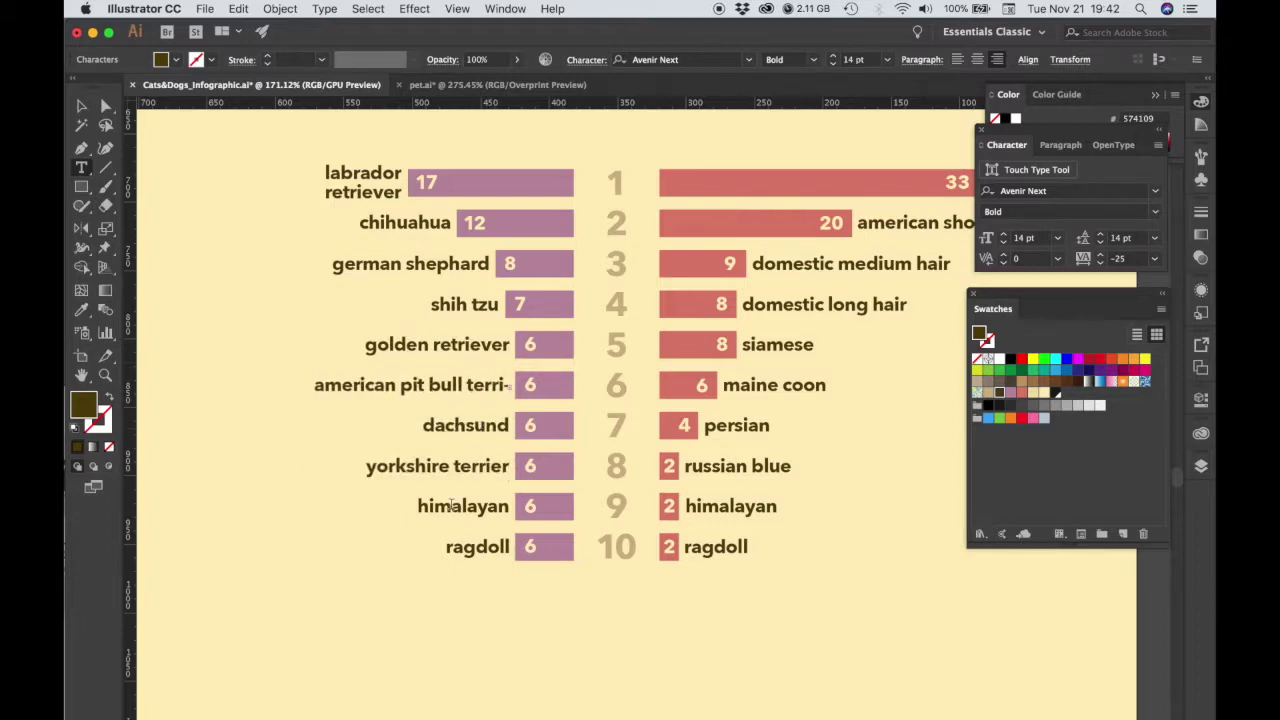
triple_click(452, 506)
text(pug)
triple_click(452, 545)
text(boxe)
Widen the "labrador retriever" and "american pit bull terrier" text frames so each name fits on one line.
click(358, 175)
drag(286, 188, 232, 190)
click(400, 386)
drag(308, 392, 283, 392)
Group the purple bars with their value and breed labels.
scroll(646, 517, down, 5)
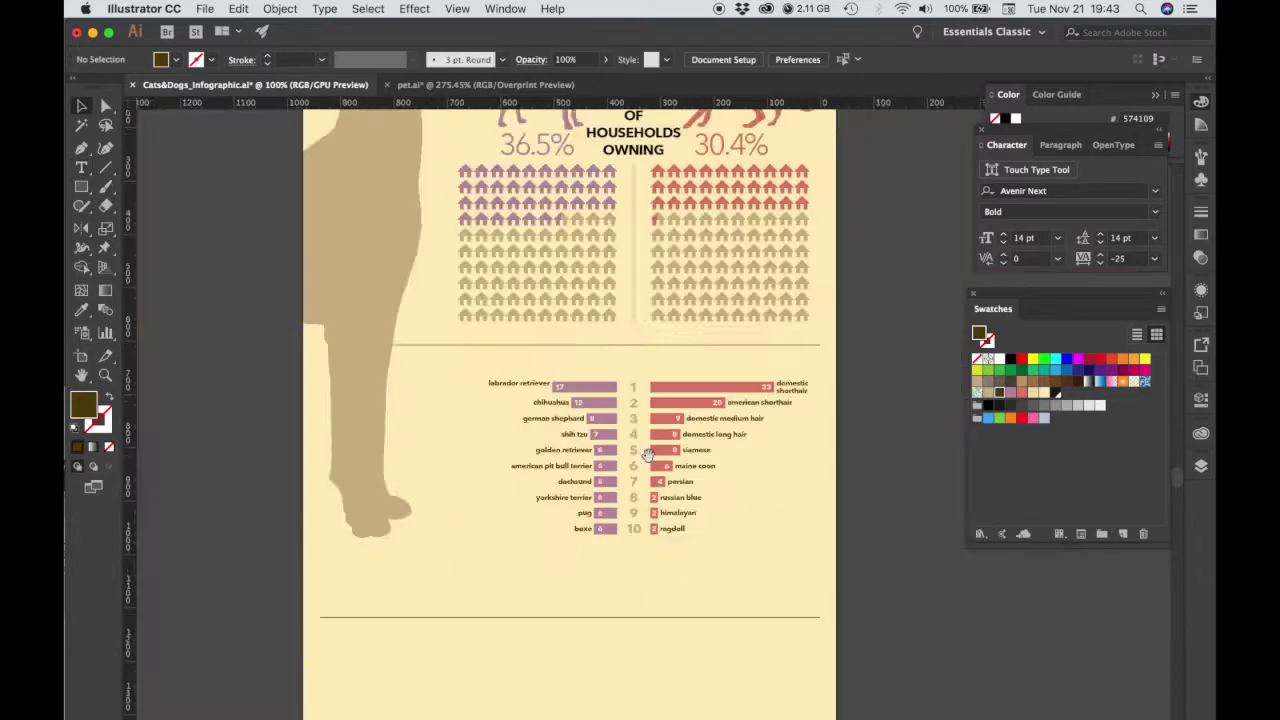
scroll(665, 526, up, 3)
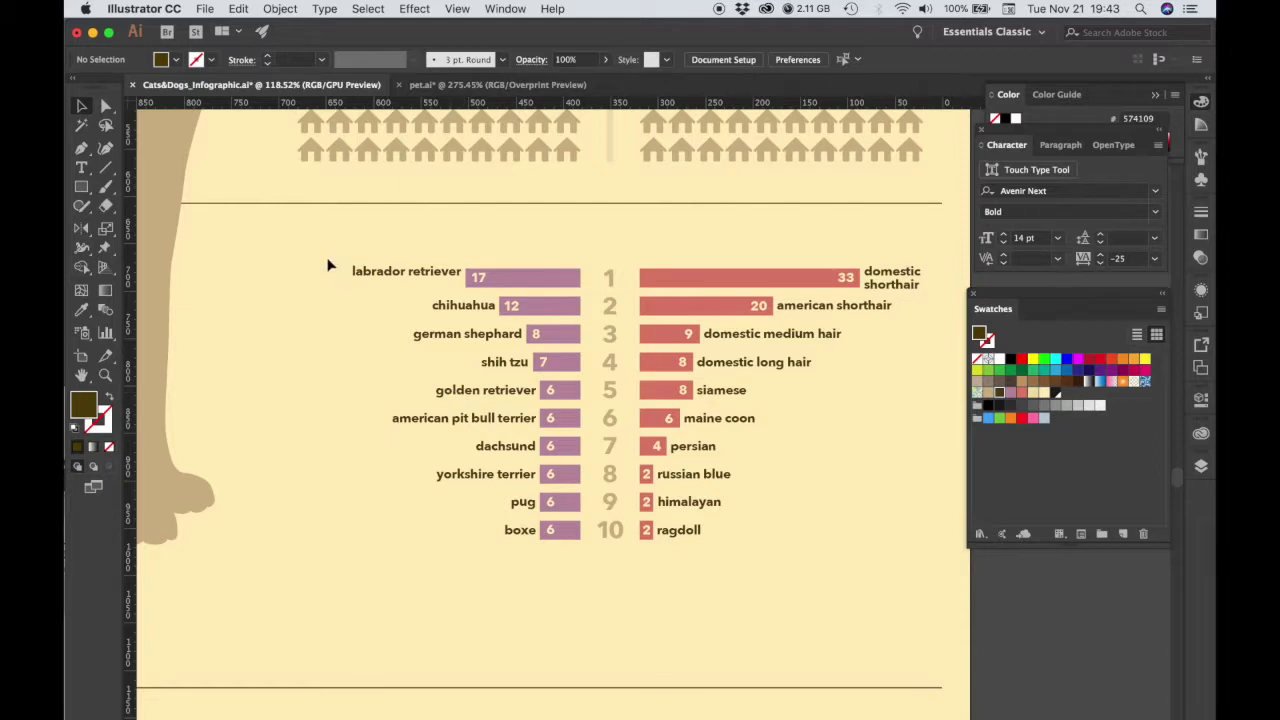
drag(343, 262, 572, 556)
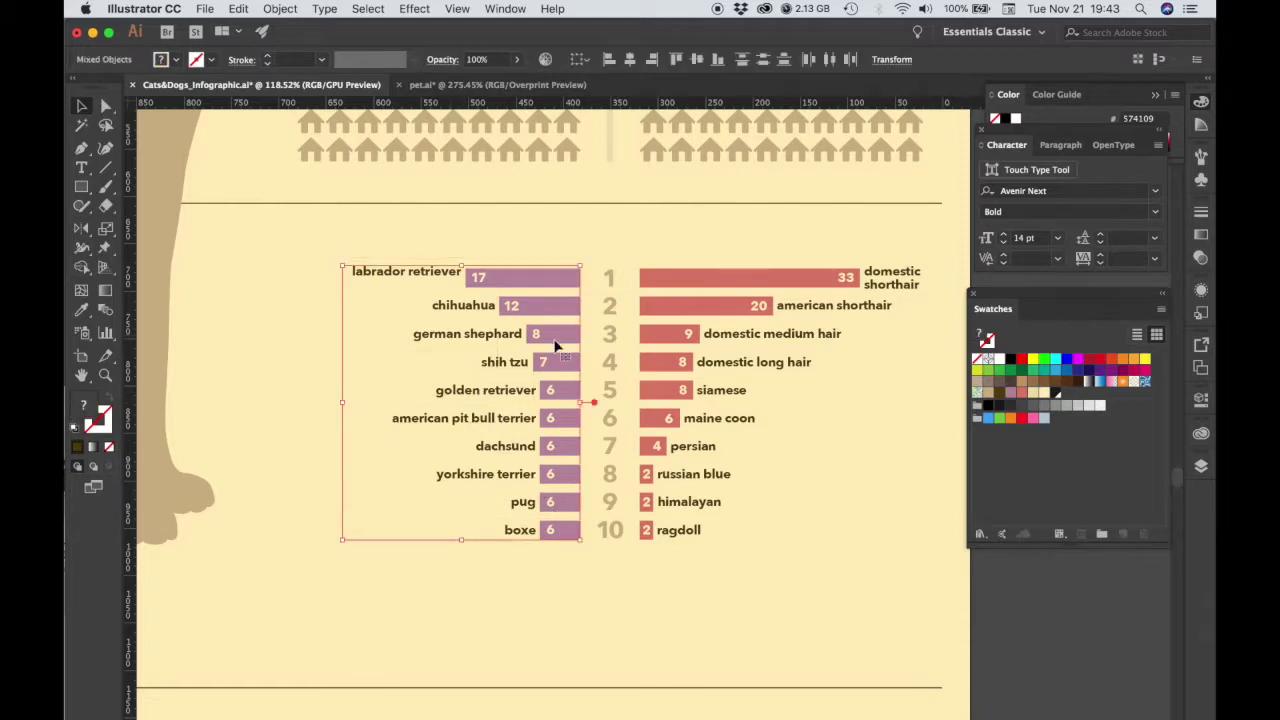
right_click(557, 345)
click(574, 444)
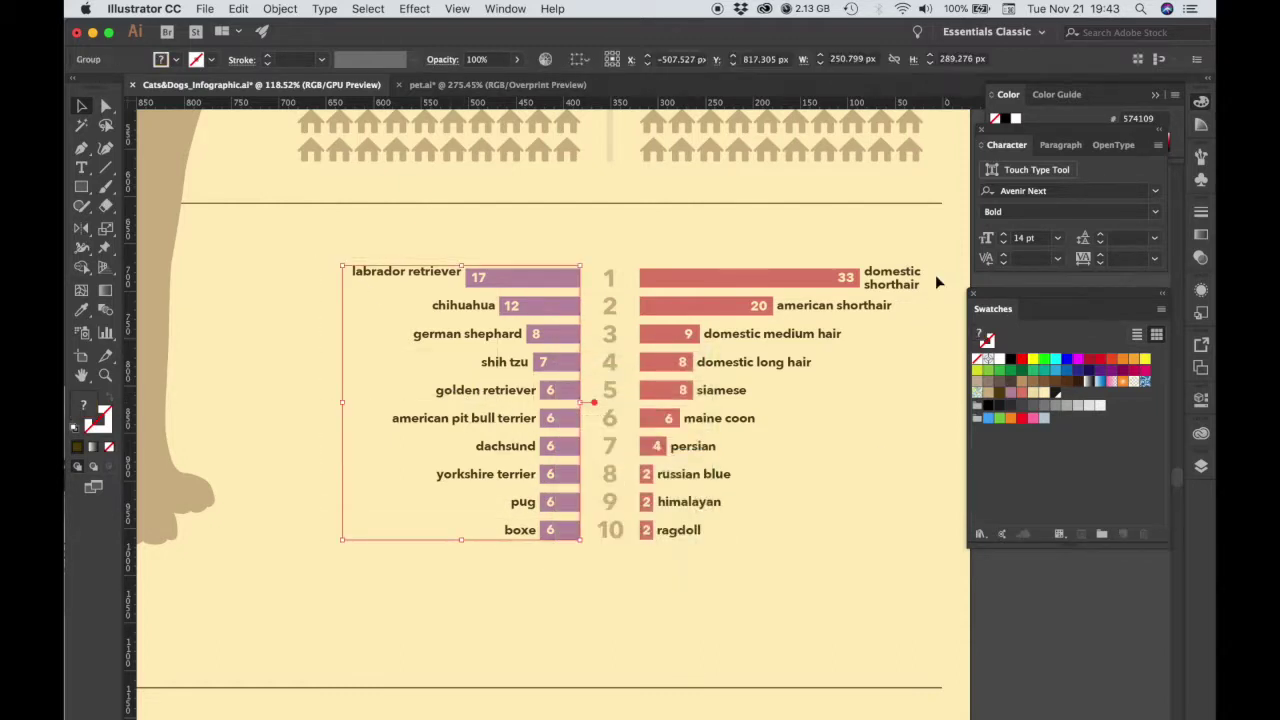
Undo the accidental move of the "domestic shorthair" label and group the red bars with their value and breed labels.
drag(936, 282, 675, 496)
key(super+z)
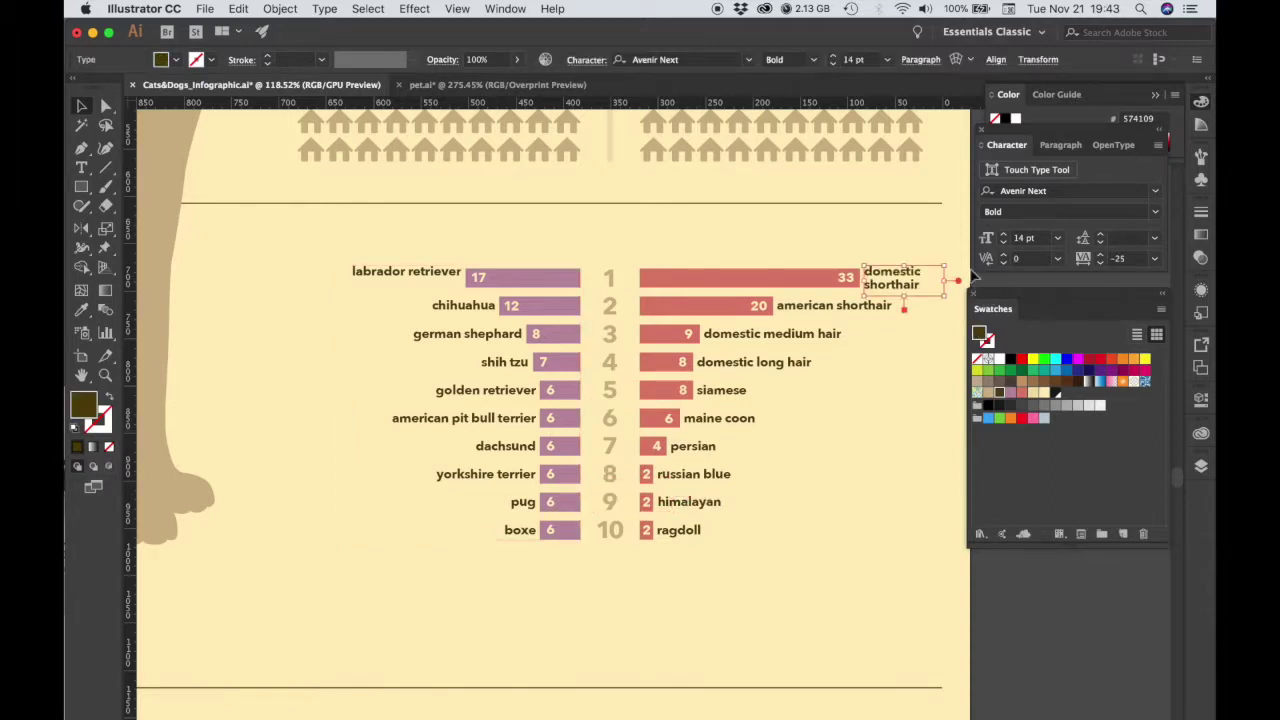
drag(942, 264, 683, 532)
right_click(758, 478)
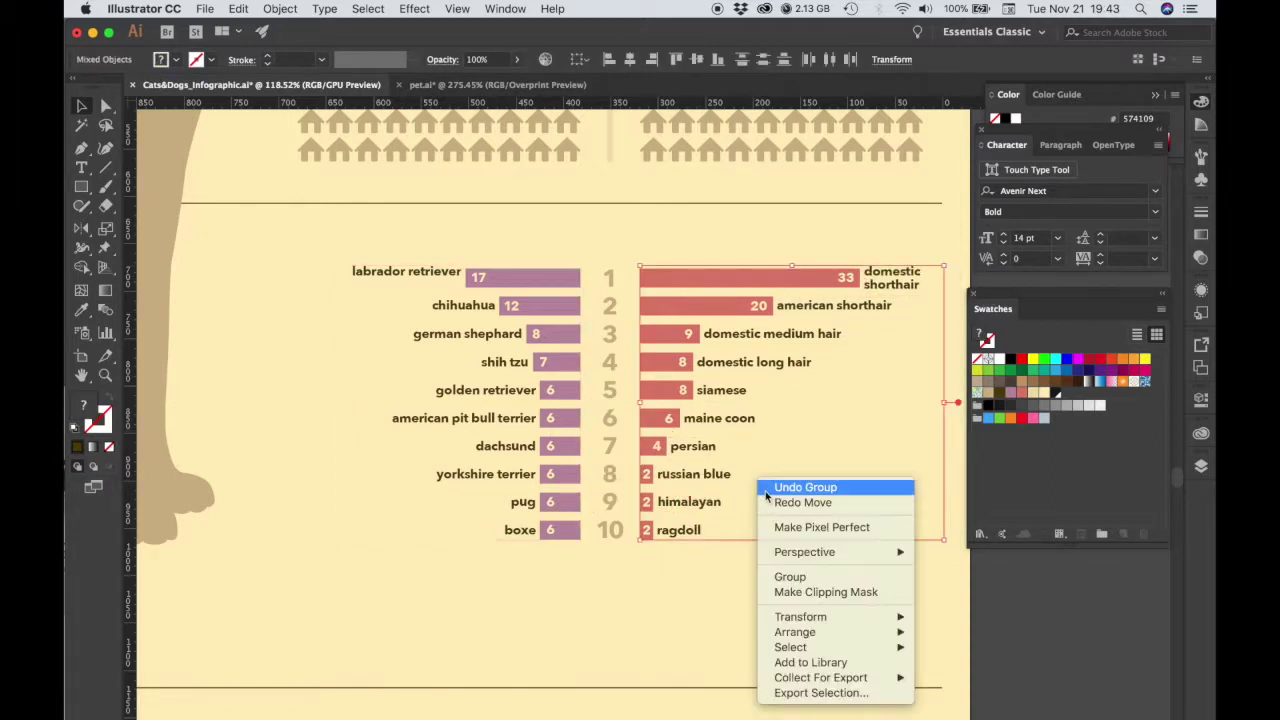
click(784, 578)
Group the purple dog chart, the rank numbers 1 to 10 and the red cat chart together.
click(287, 241)
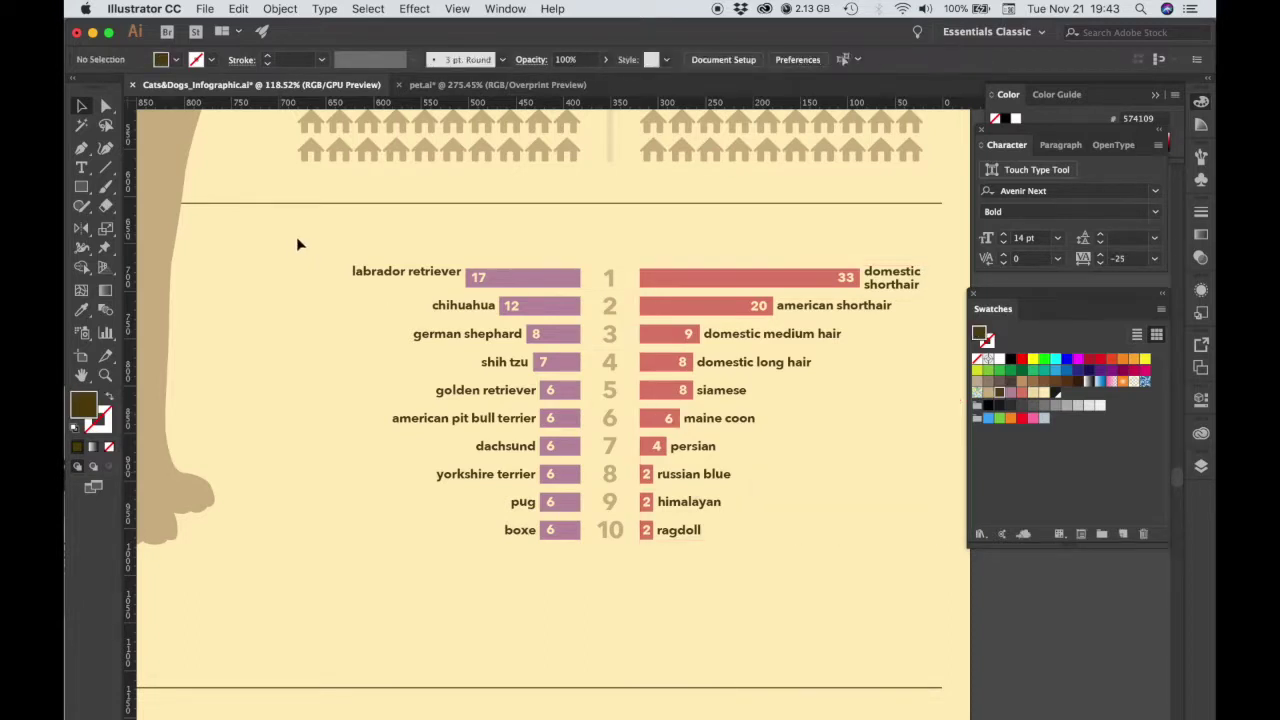
drag(783, 511, 932, 615)
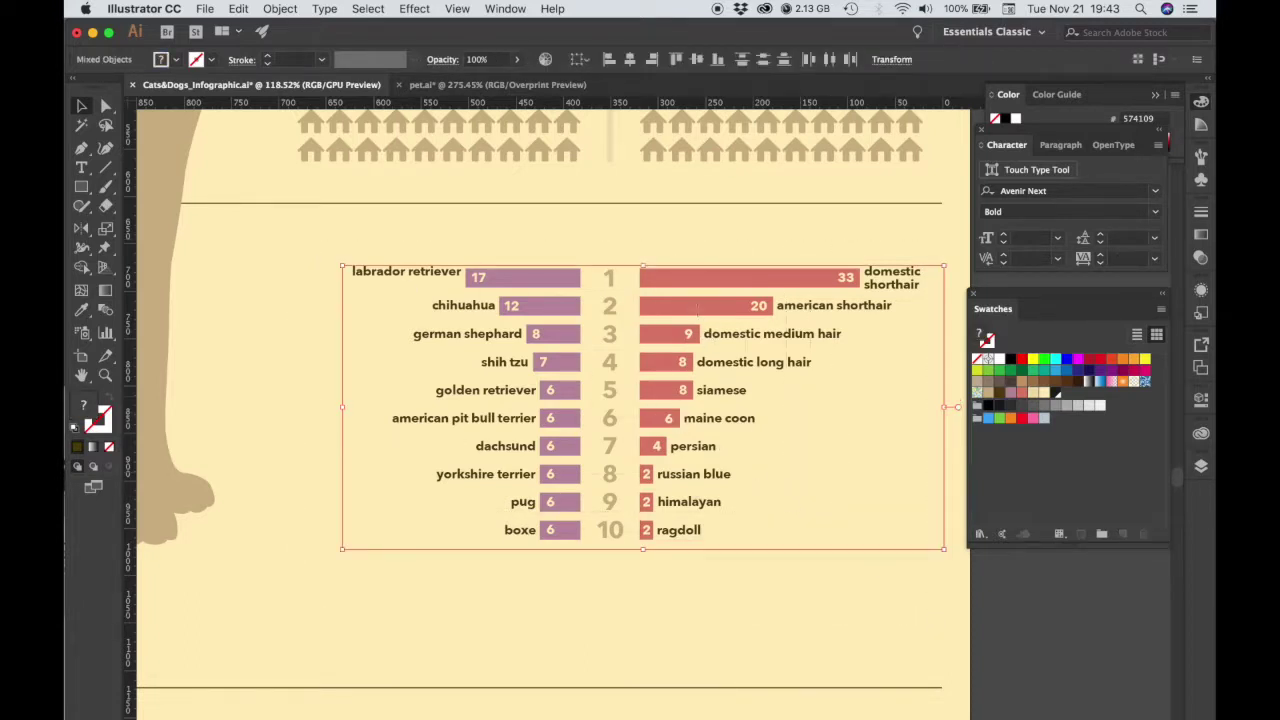
right_click(698, 401)
click(718, 412)
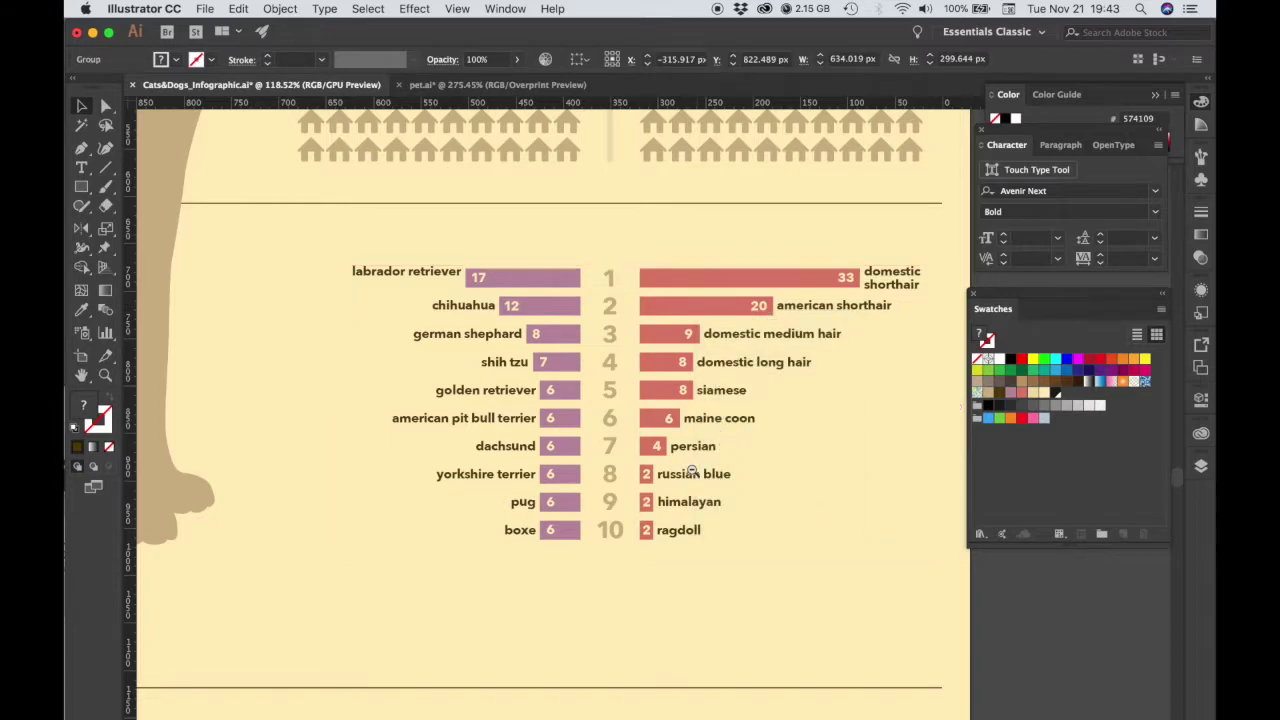
alt+super+click(691, 470)
drag(692, 474, 732, 420)
drag(670, 266, 677, 351)
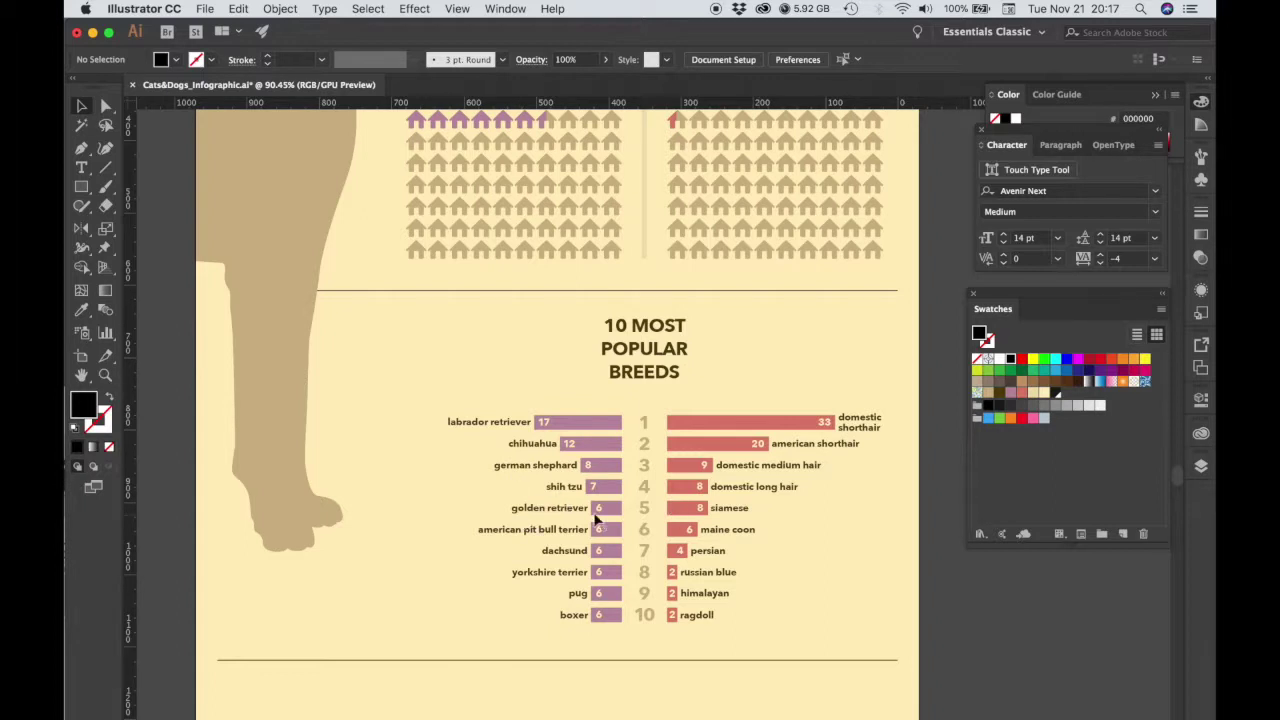
Draw a black spacer rectangle in the gap between the word "OWNING" and the top row of houses.
drag(777, 354, 808, 520)
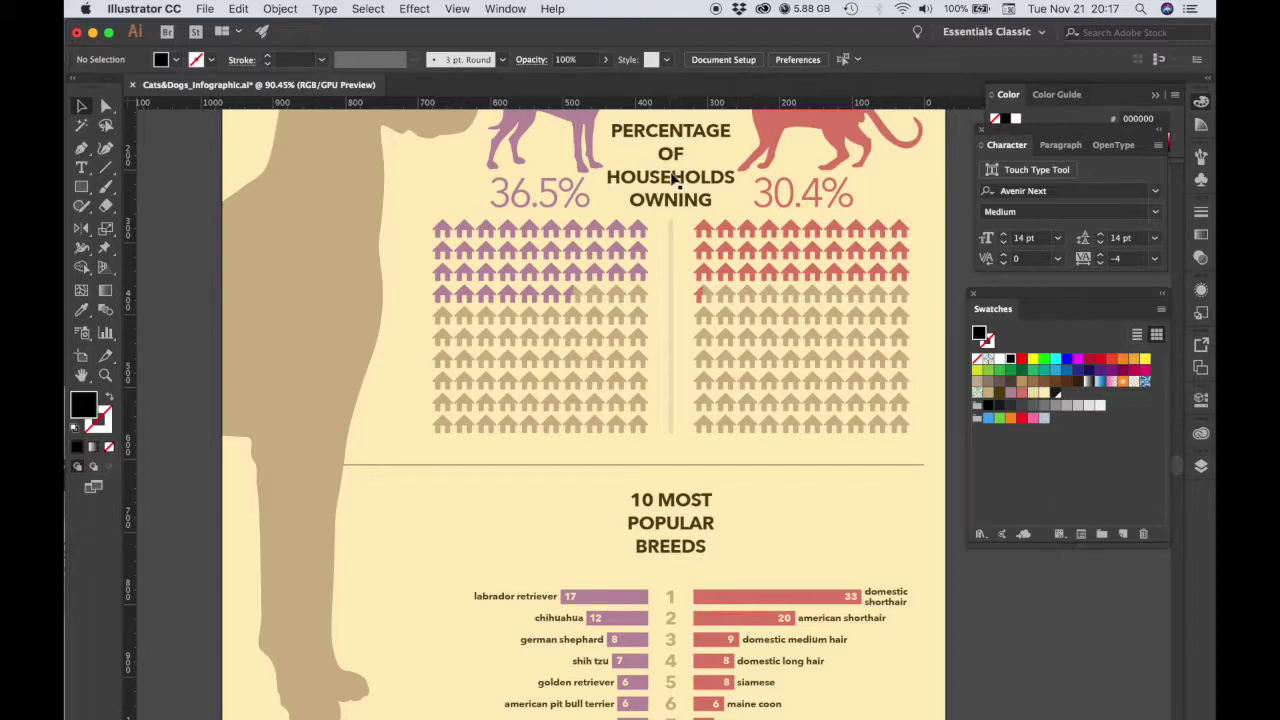
scroll(717, 546, down, 5)
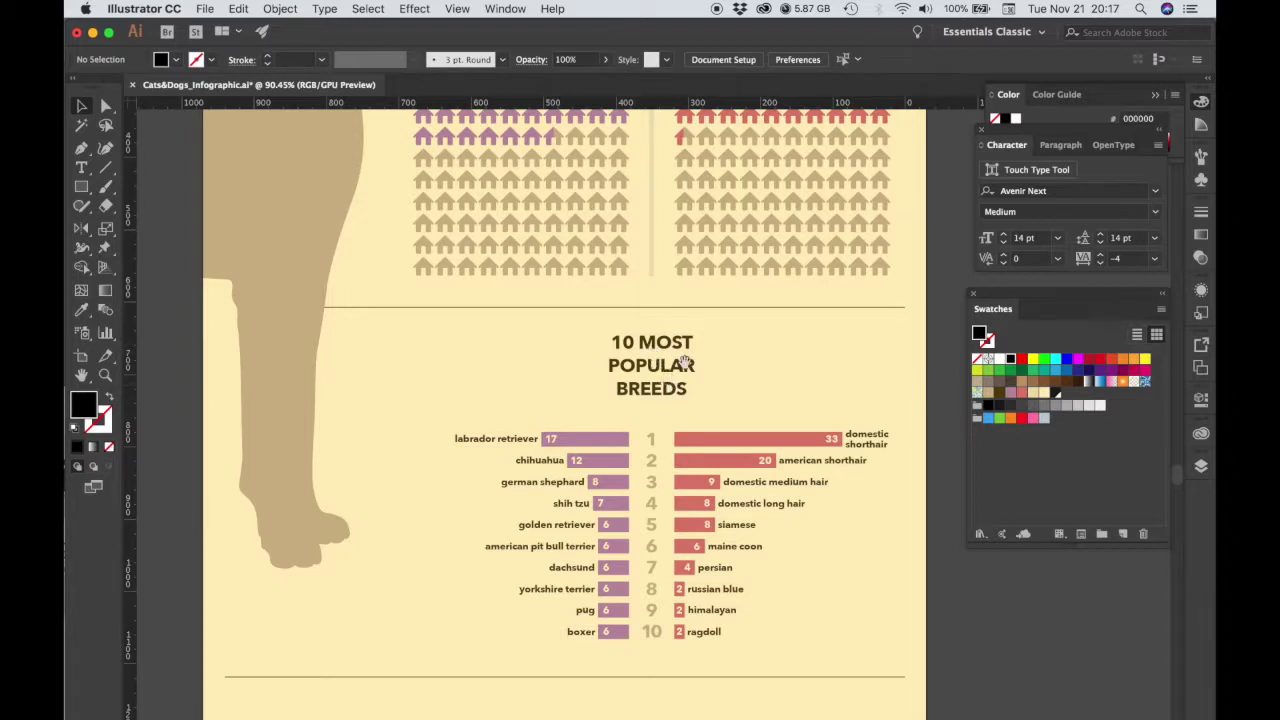
scroll(696, 281, up, 4)
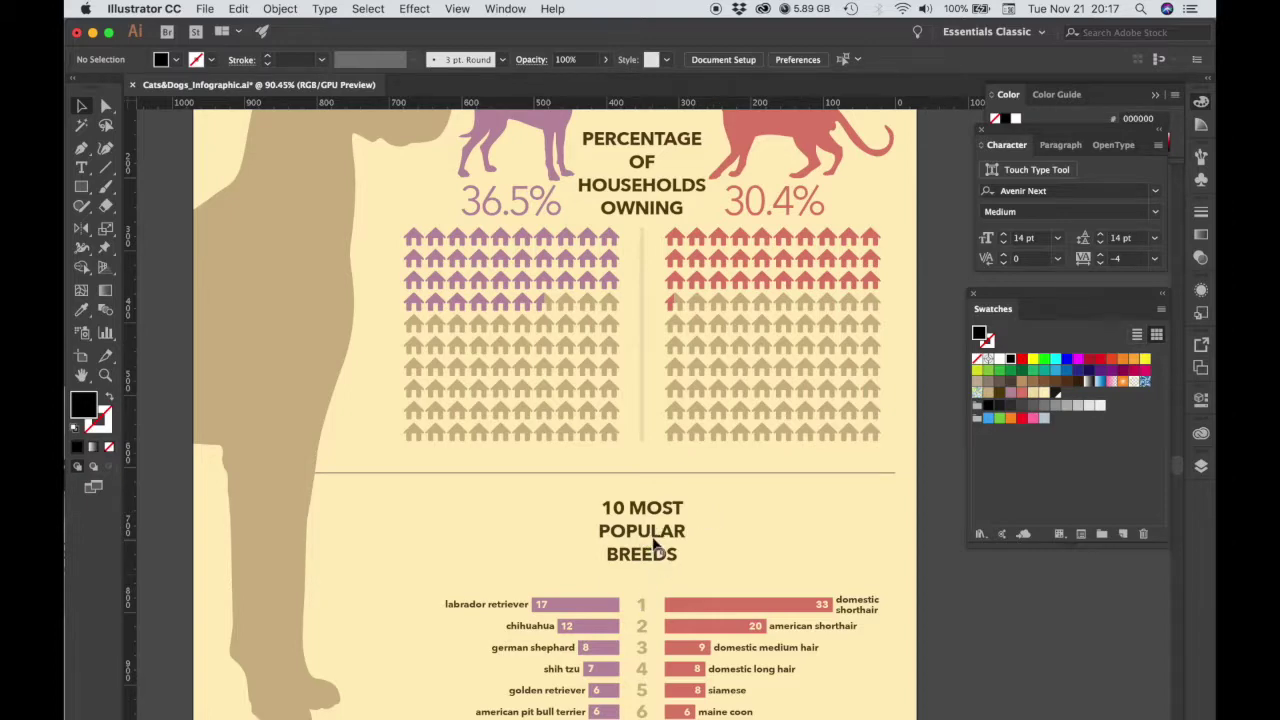
drag(654, 256, 896, 490)
drag(768, 396, 730, 420)
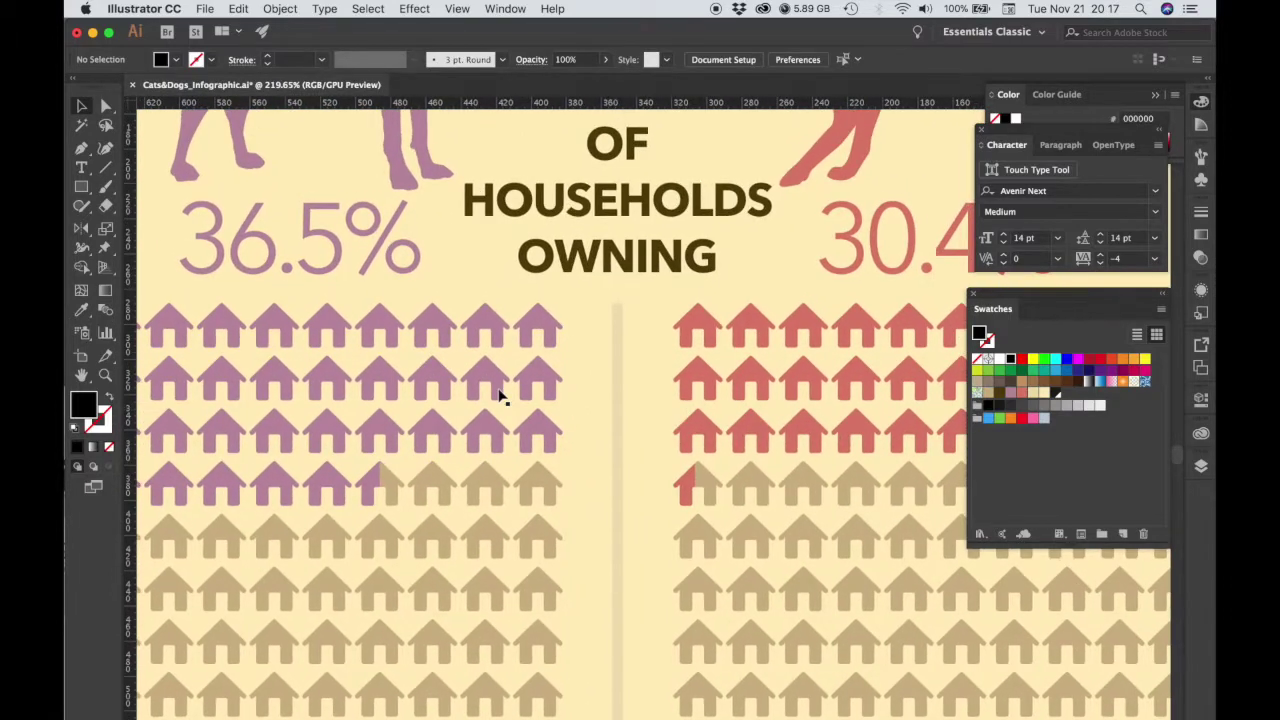
click(84, 189)
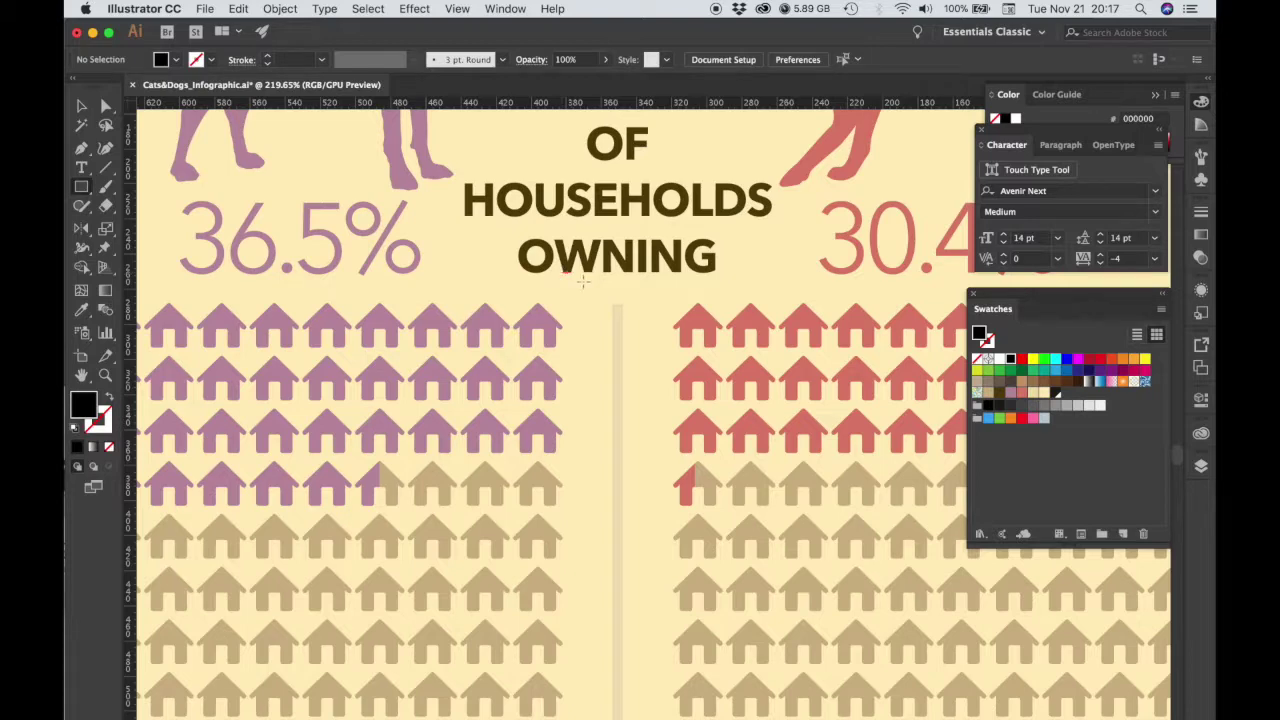
drag(583, 282, 738, 301)
drag(738, 301, 738, 301)
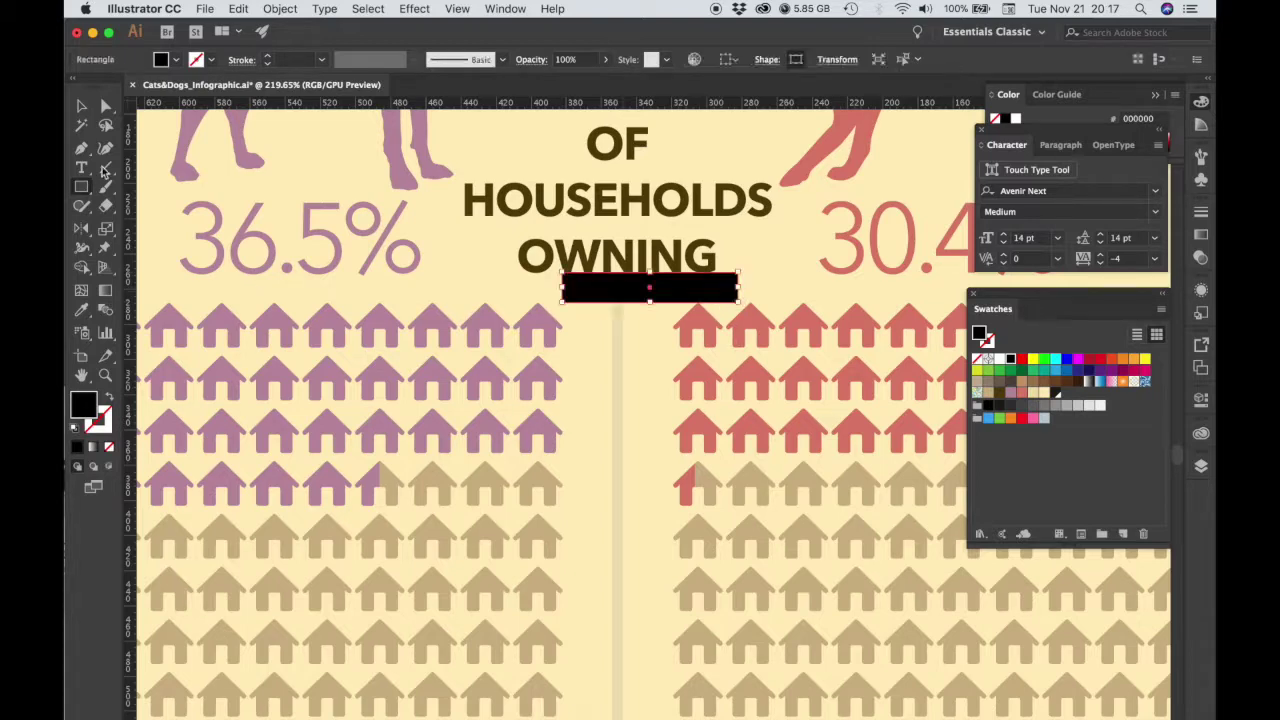
Move the black spacer rectangle down so it sits directly on top of the first breed row.
click(81, 106)
scroll(620, 415, down, 1)
scroll(632, 371, down, 1)
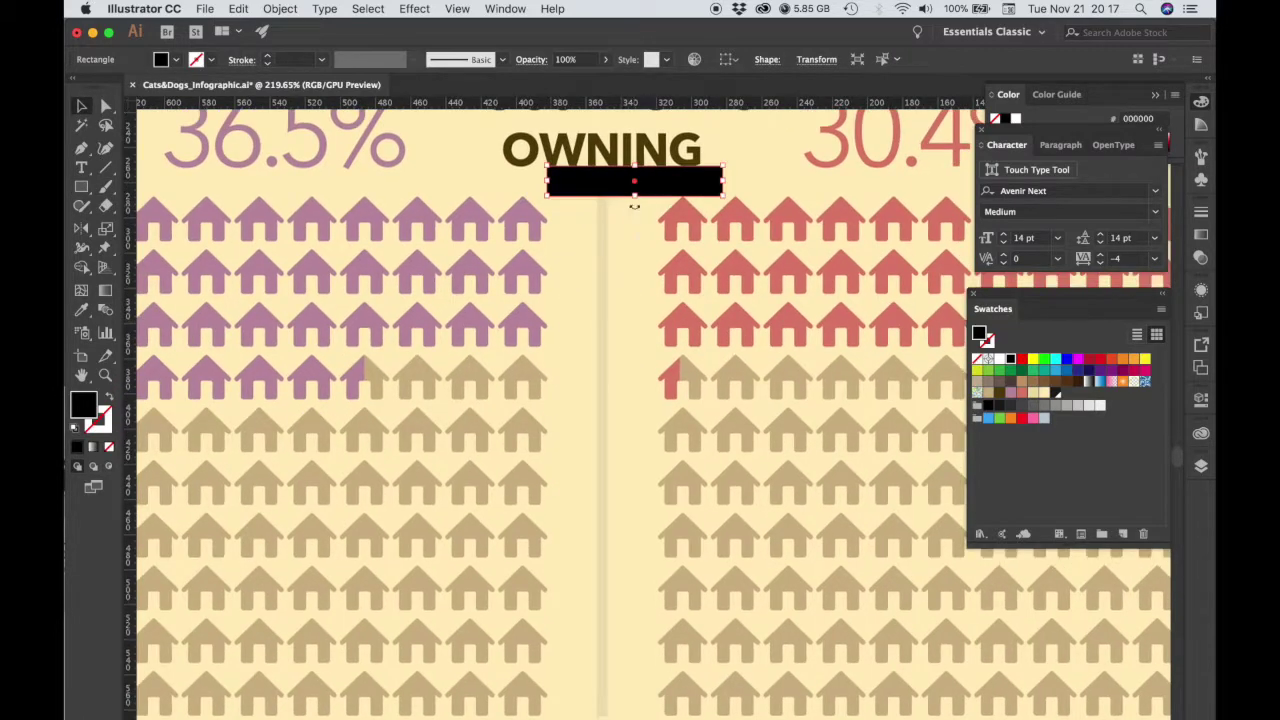
drag(614, 183, 627, 588)
scroll(741, 562, down, 6)
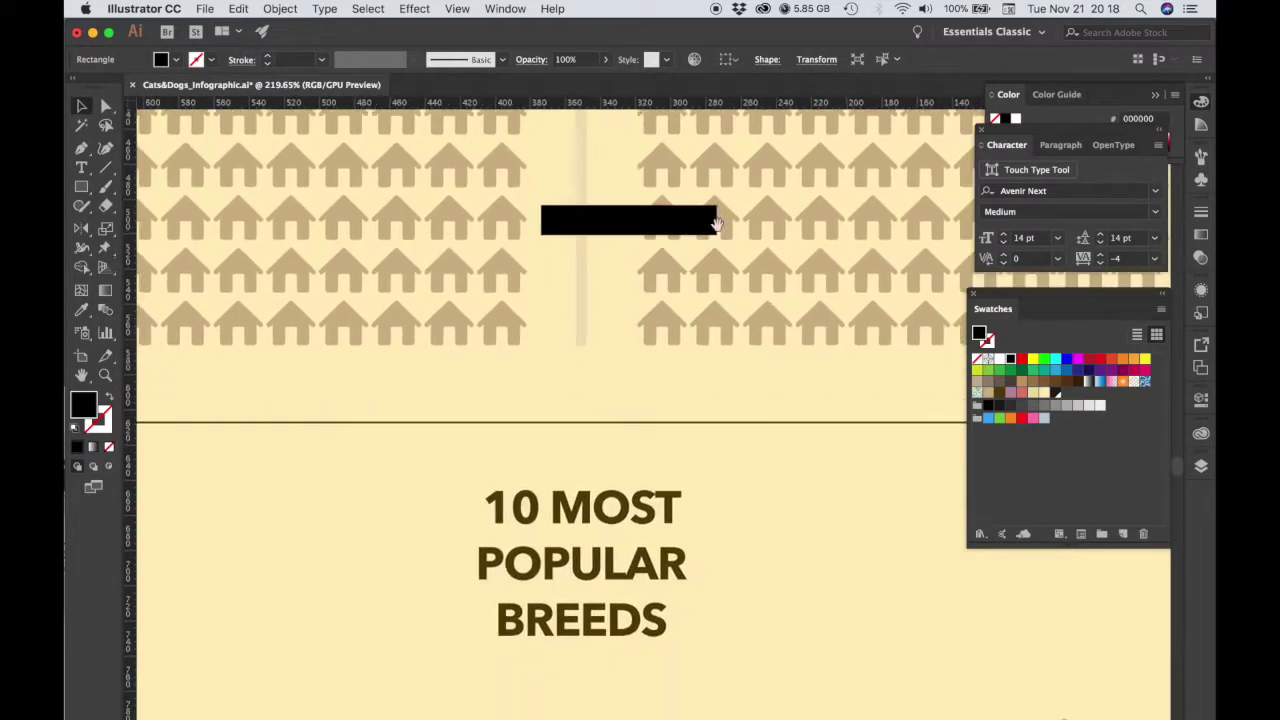
drag(640, 214, 663, 588)
scroll(797, 636, down, 5)
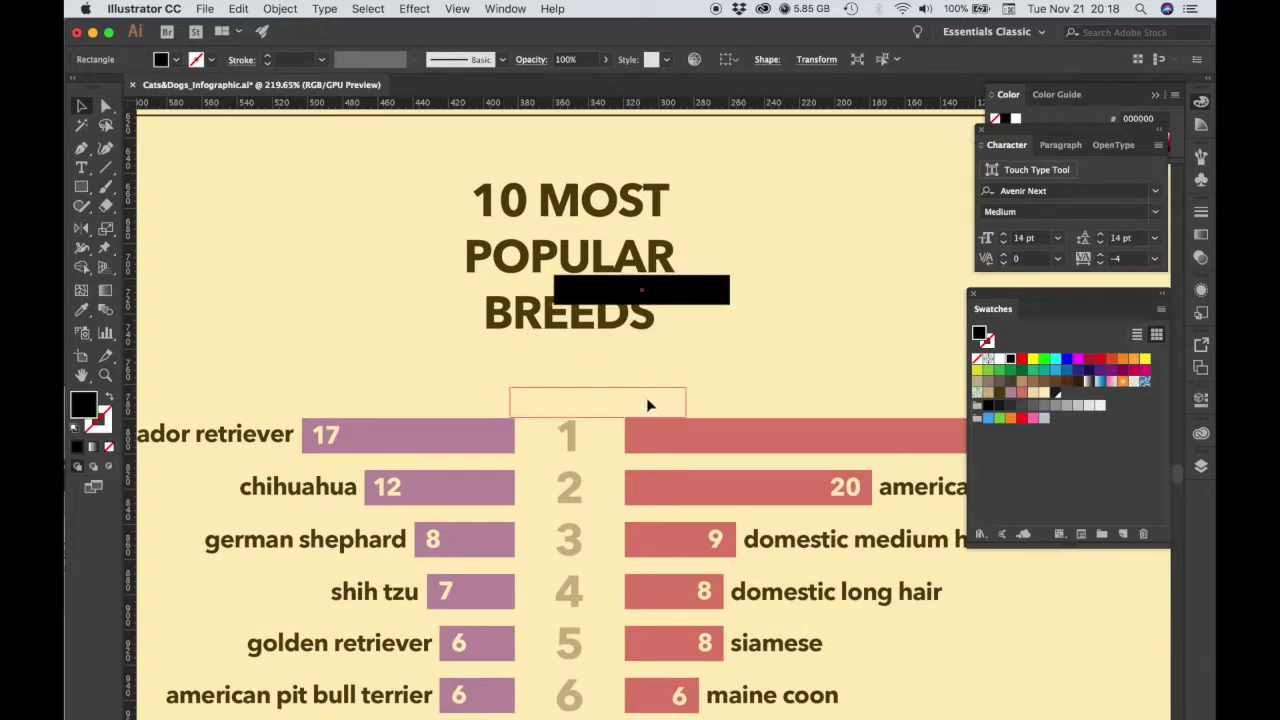
drag(646, 404, 649, 406)
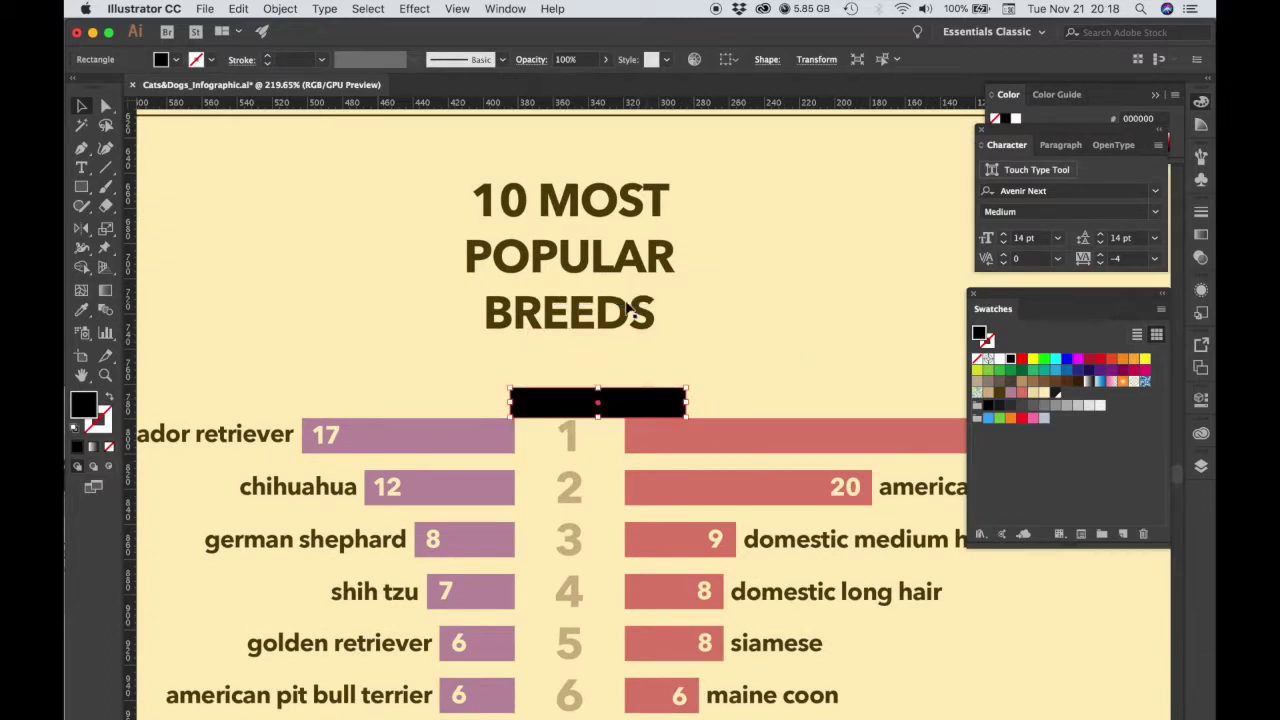
Try lowering the "10 MOST POPULAR BREEDS" heading onto the black spacer rectangle, and undo the move.
click(612, 266)
drag(610, 256, 607, 317)
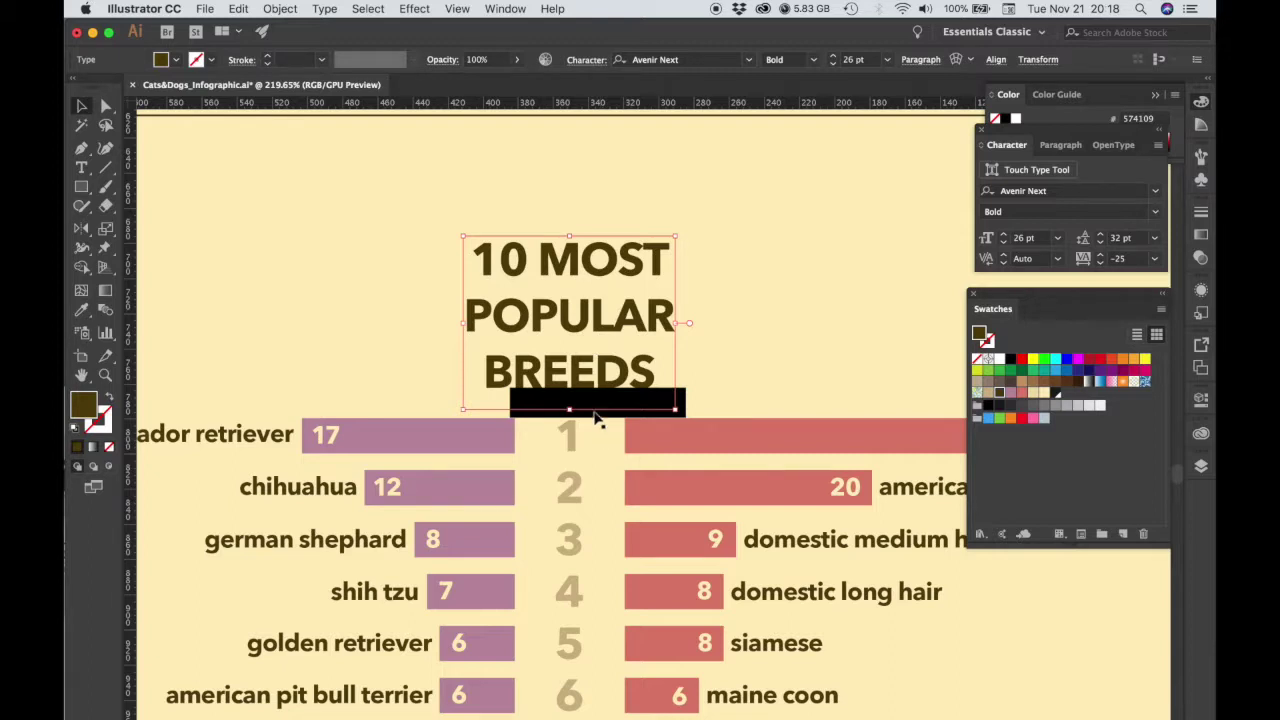
key(super+z)
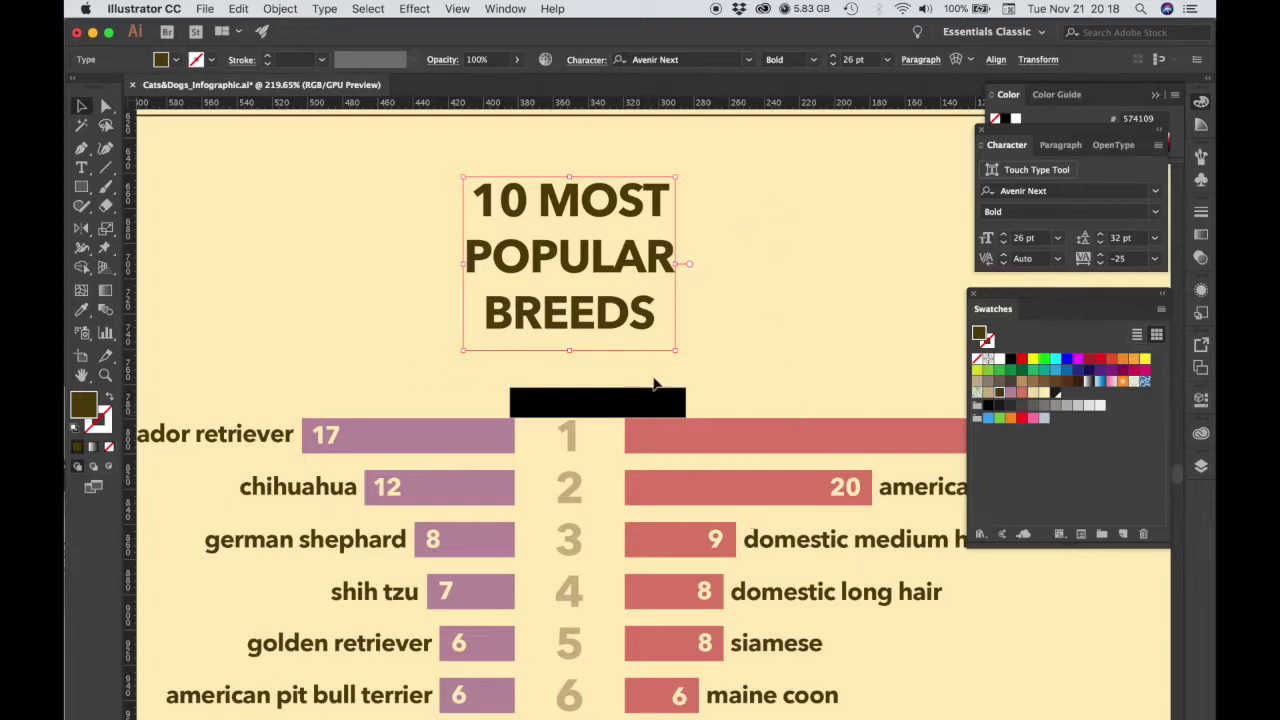
Create a text frame between the heading and the black rectangle, and copy "in order by percentage of owners*" from the Word document.
click(81, 167)
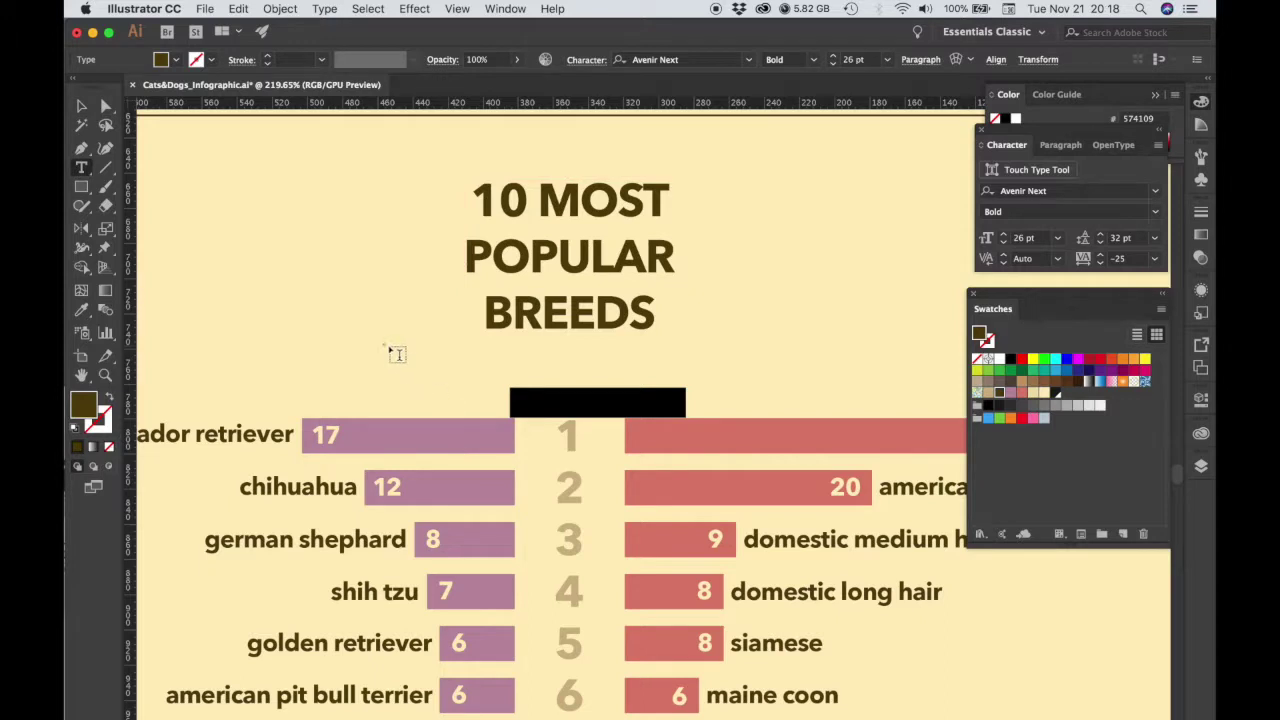
drag(390, 348, 866, 392)
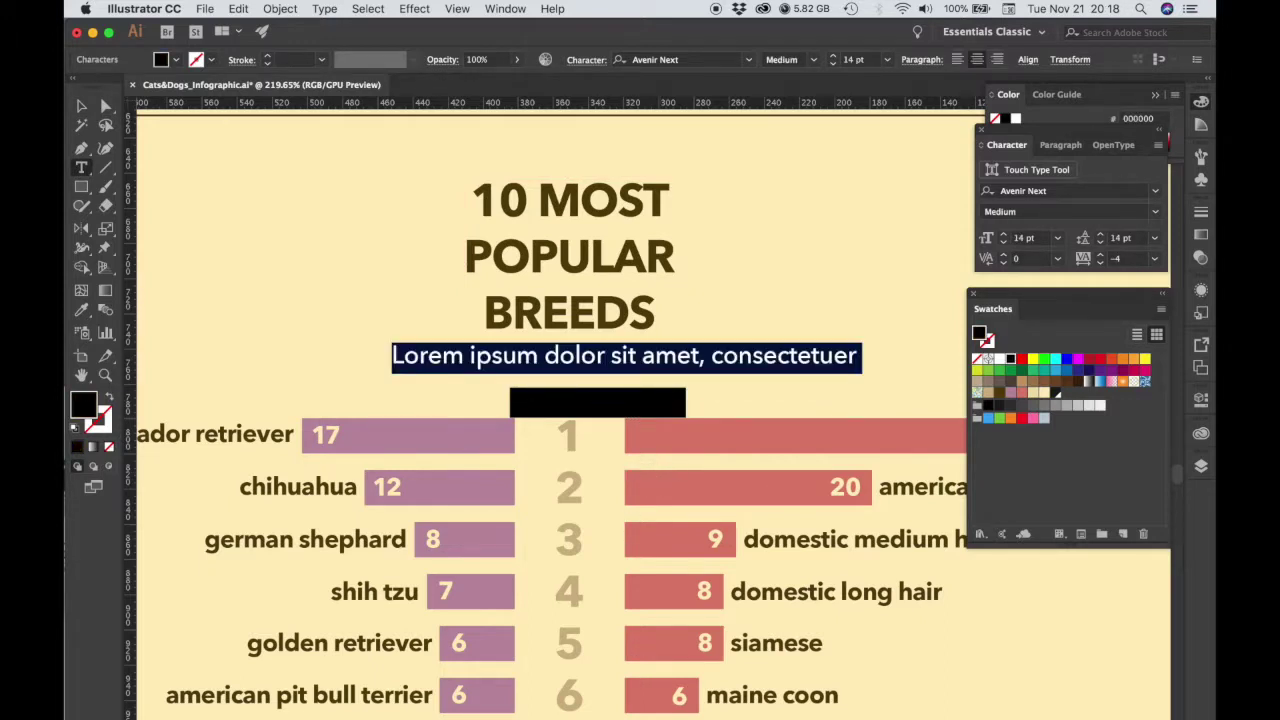
mouse_move(590, 705)
click(578, 690)
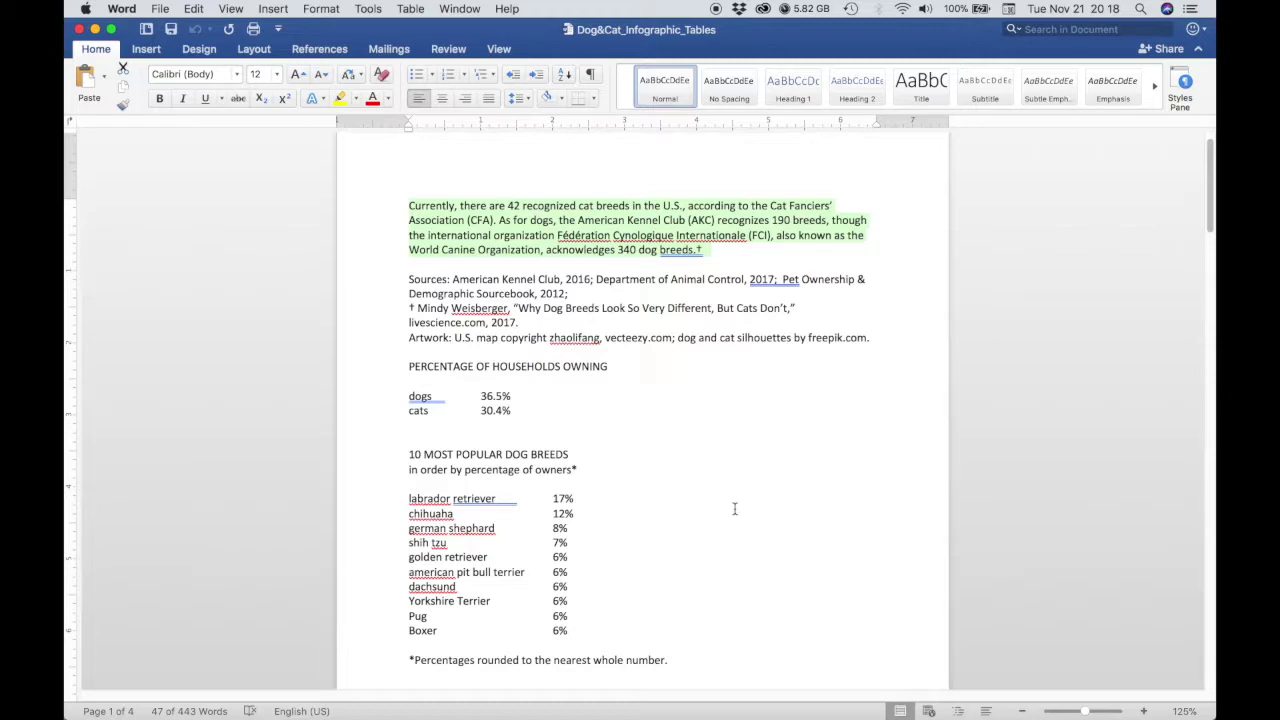
scroll(751, 425, down, 5)
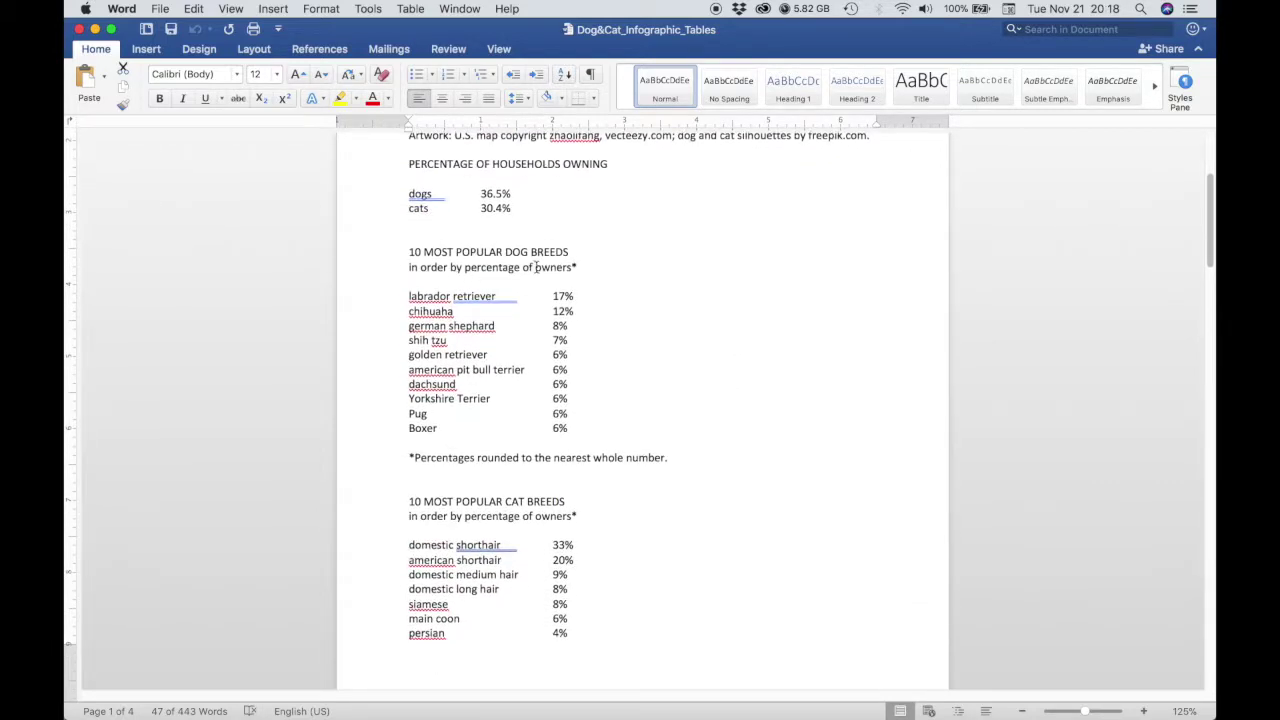
drag(575, 267, 406, 268)
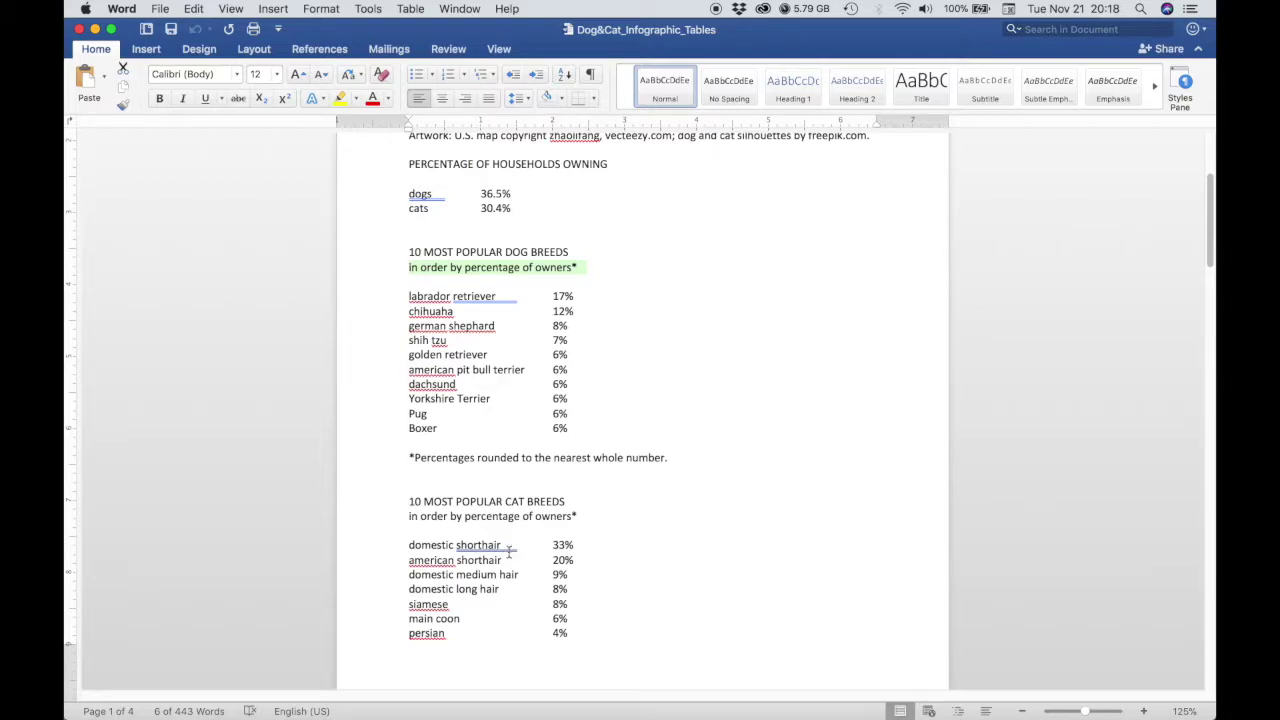
key(super+c)
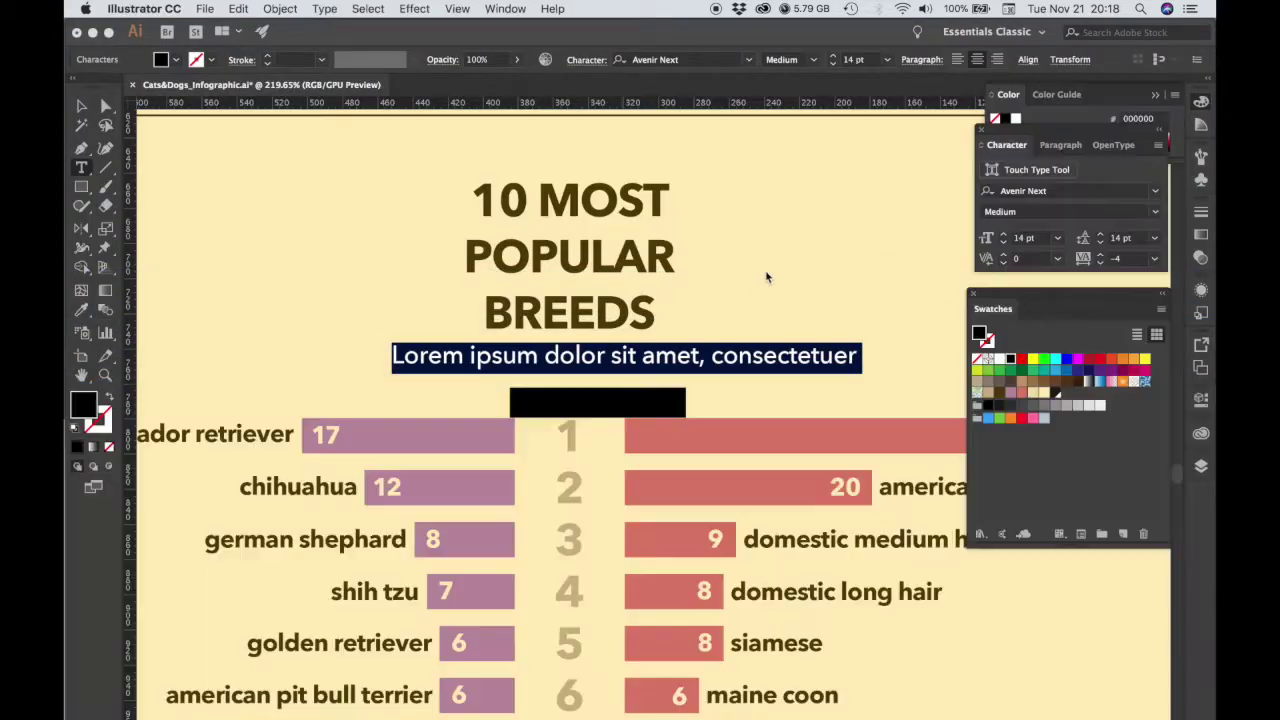
Replace the placeholder text in the new frame with the copied line "in order by percentage of owners*".
click(786, 361)
key(super+a)
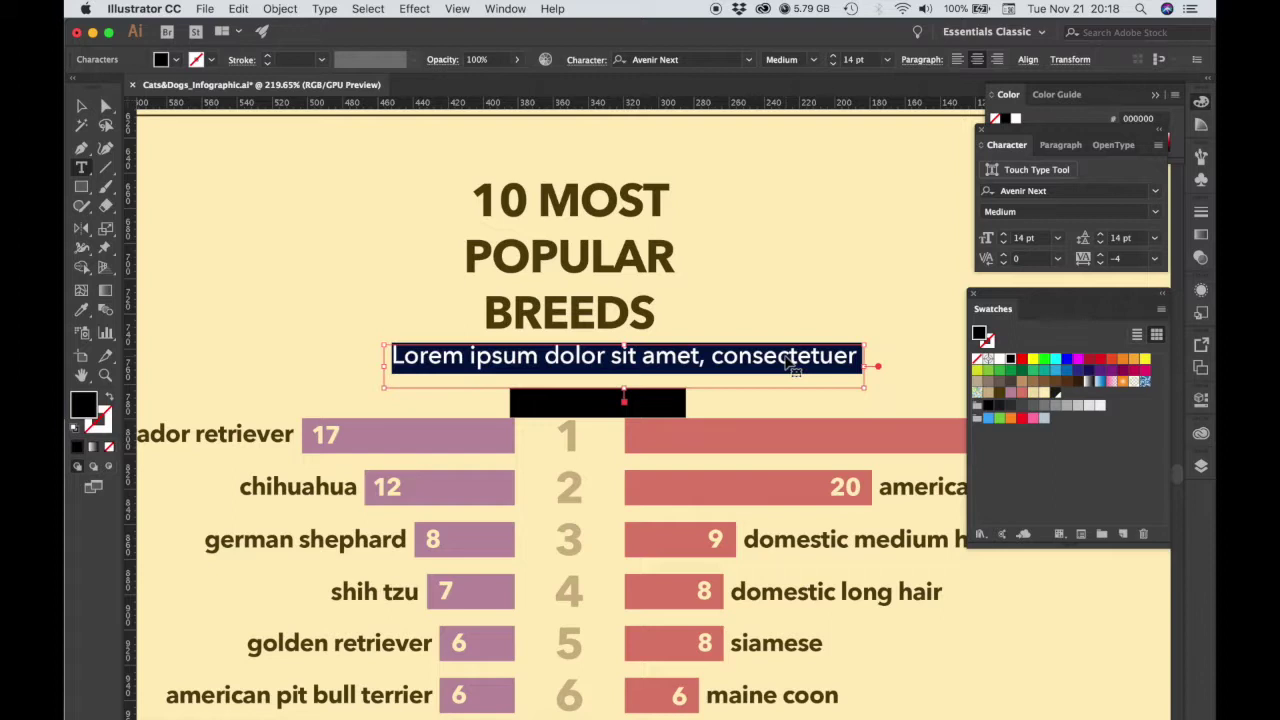
key(super+v)
Change the case of the "in order by percentage of owners*" line to UPPERCASE.
drag(818, 356, 418, 360)
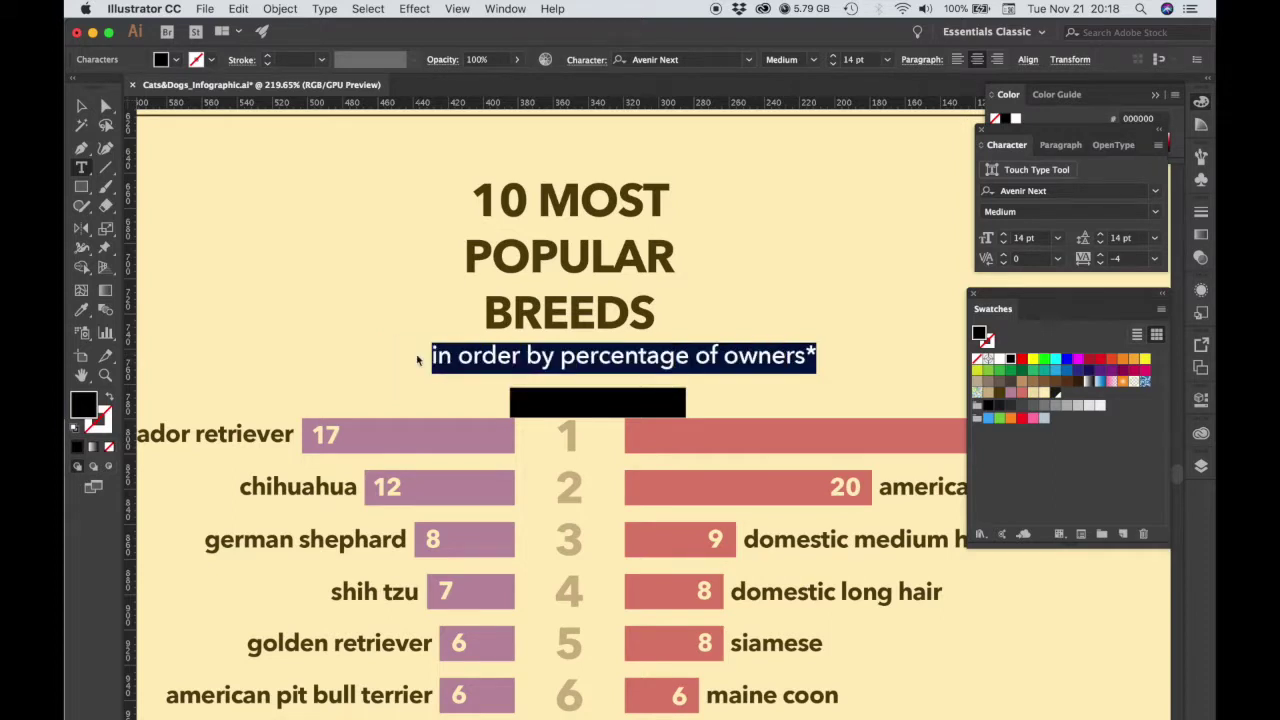
click(324, 8)
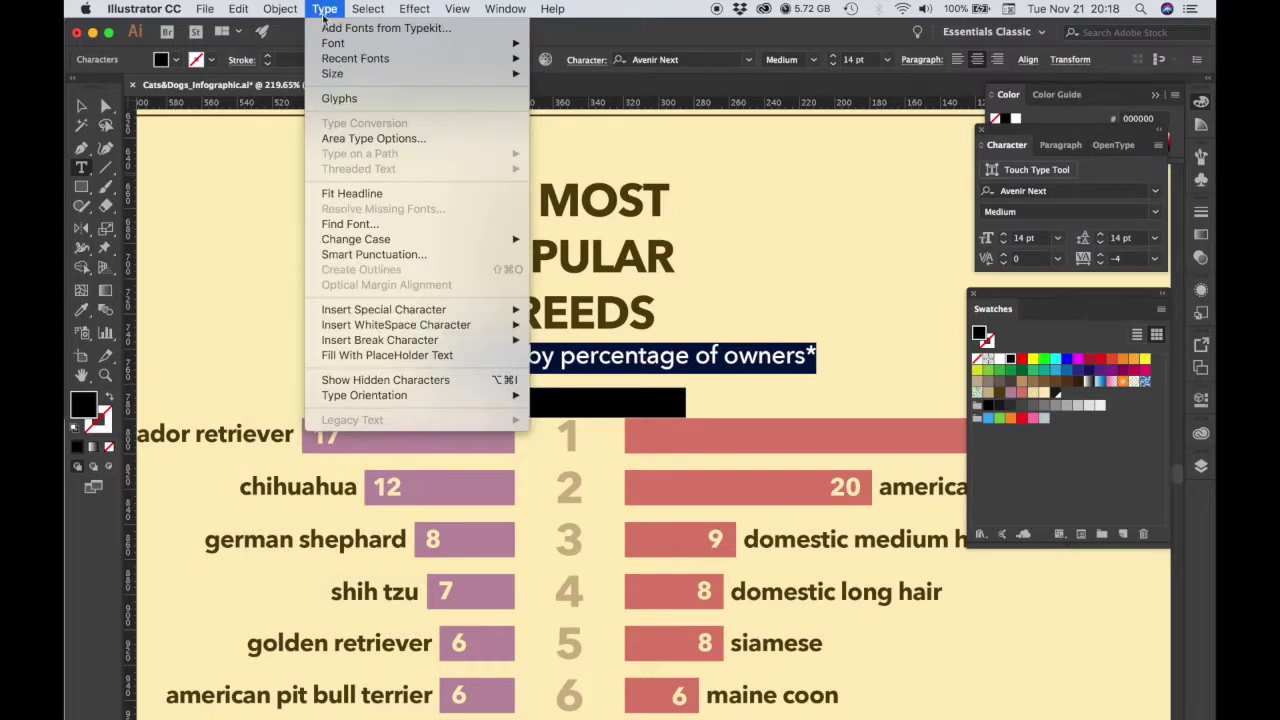
mouse_move(340, 240)
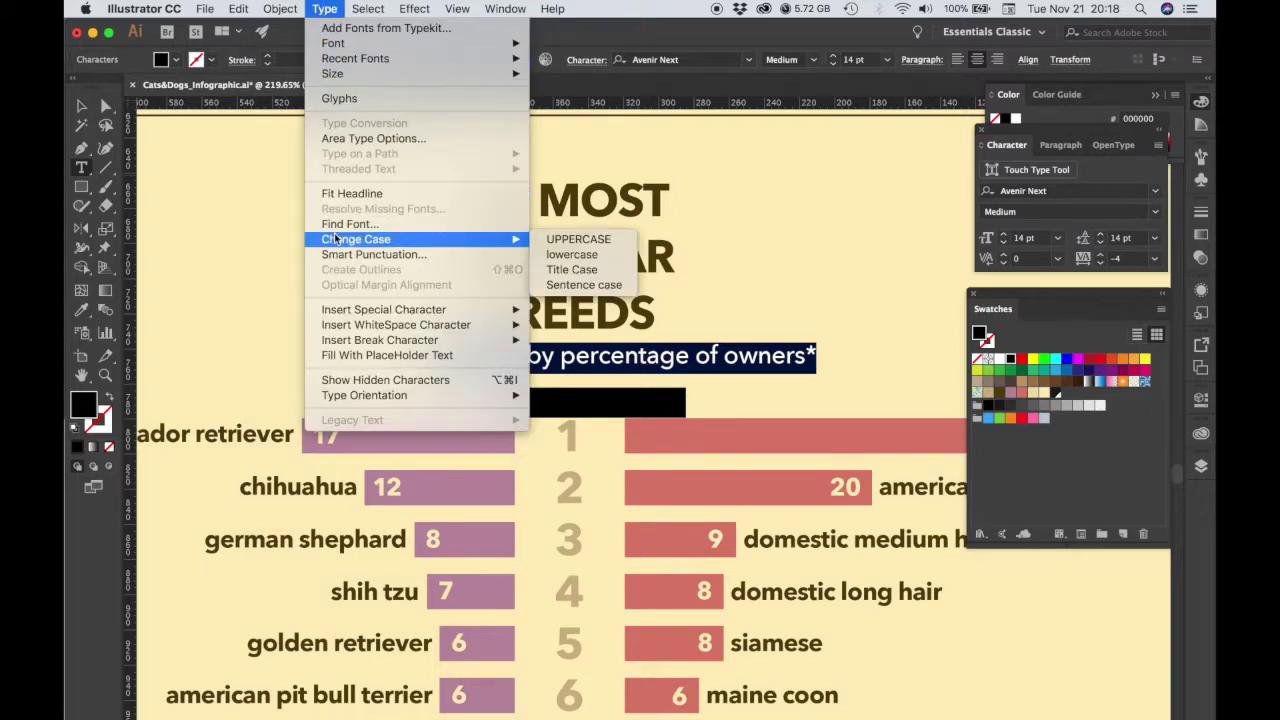
click(560, 239)
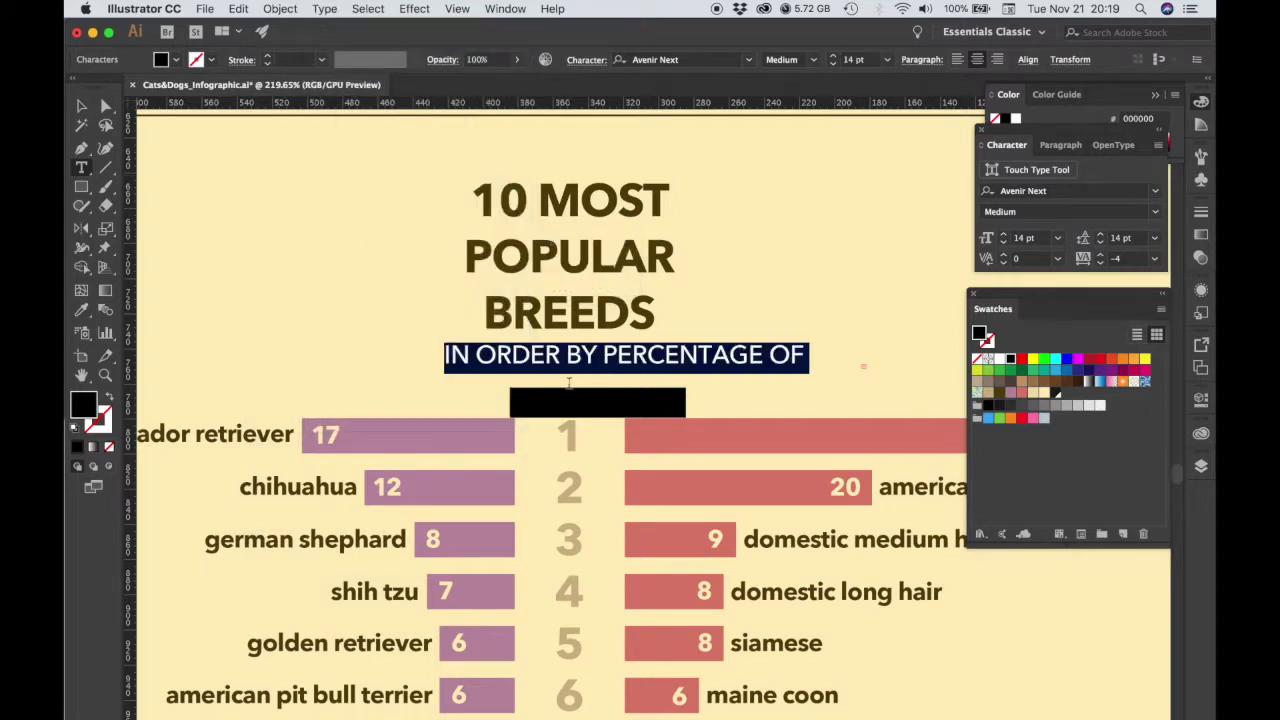
click(1120, 238)
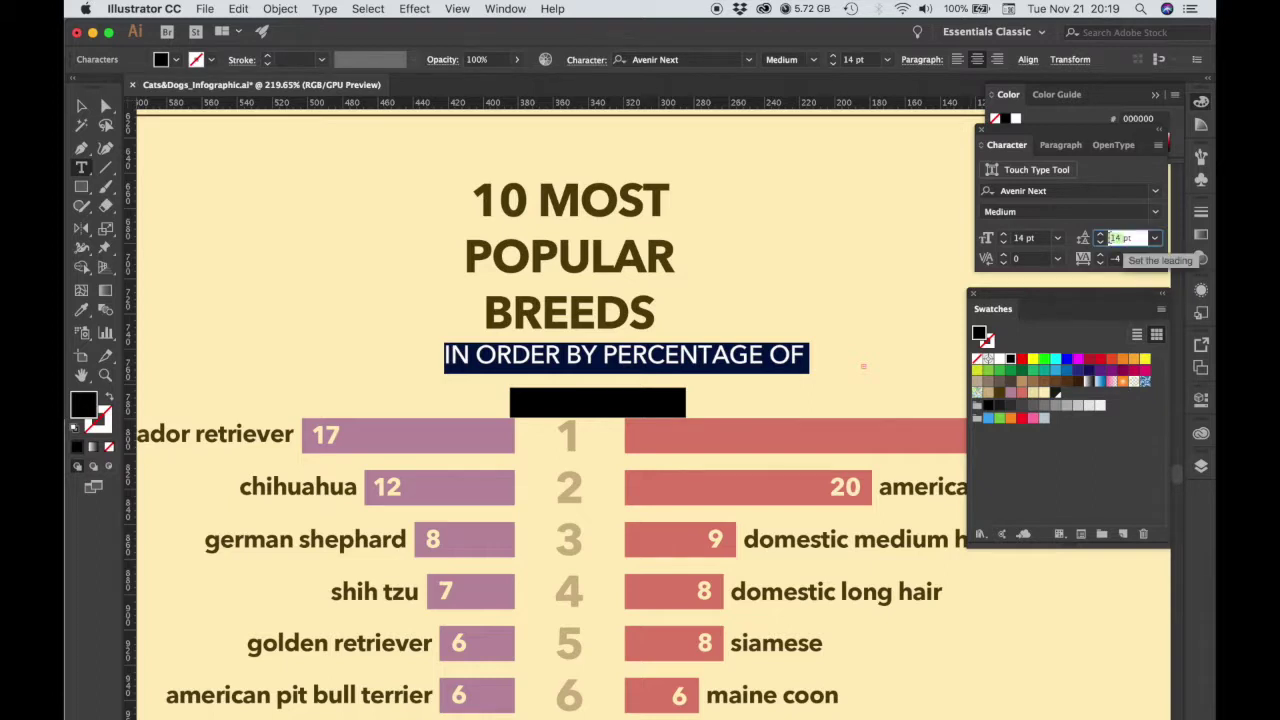
click(1033, 238)
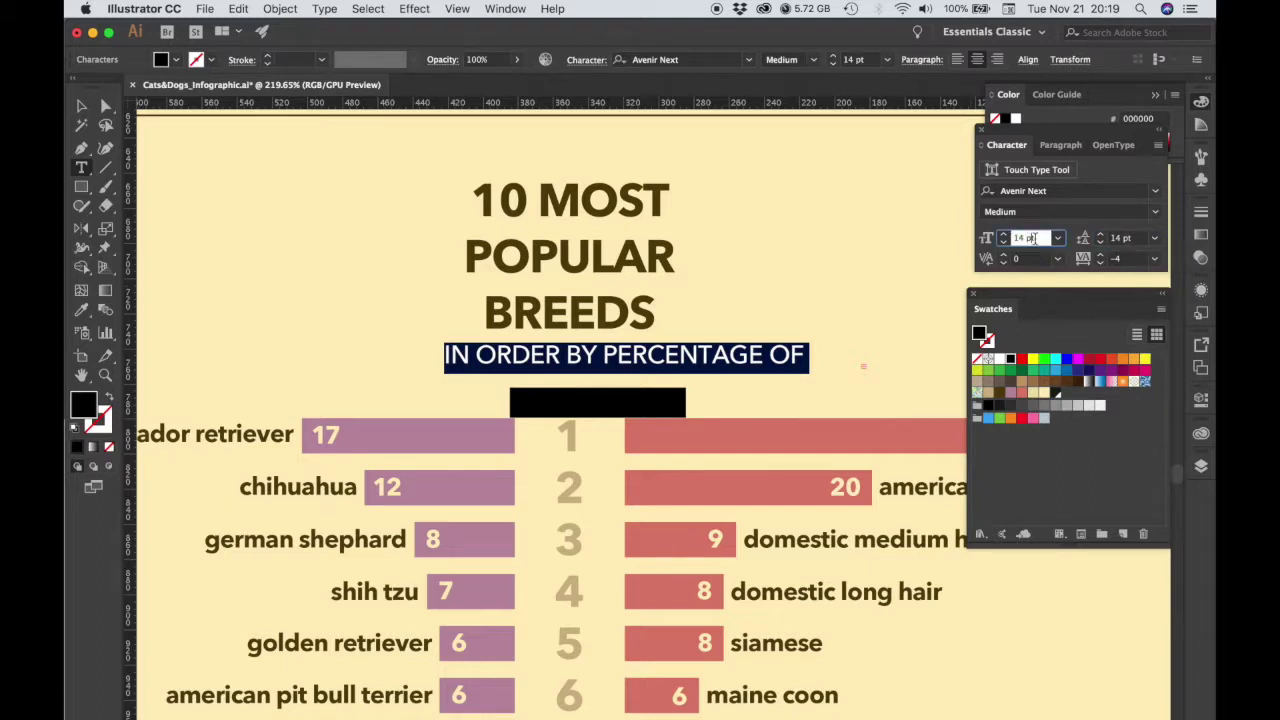
drag(1035, 238, 1010, 240)
Widen the subtitle's text frame to the left so "IN ORDER BY PERCENTAGE OF OWNERS*" fits on one line.
click(83, 106)
click(627, 350)
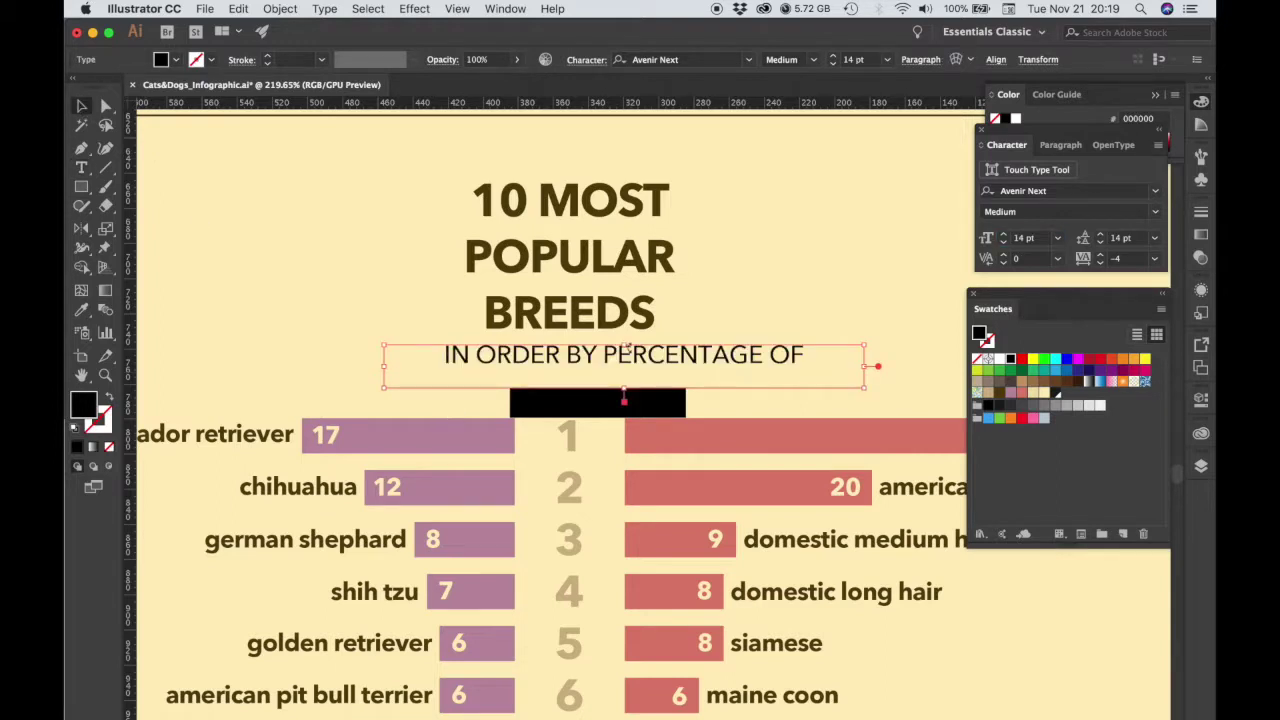
drag(388, 369, 336, 369)
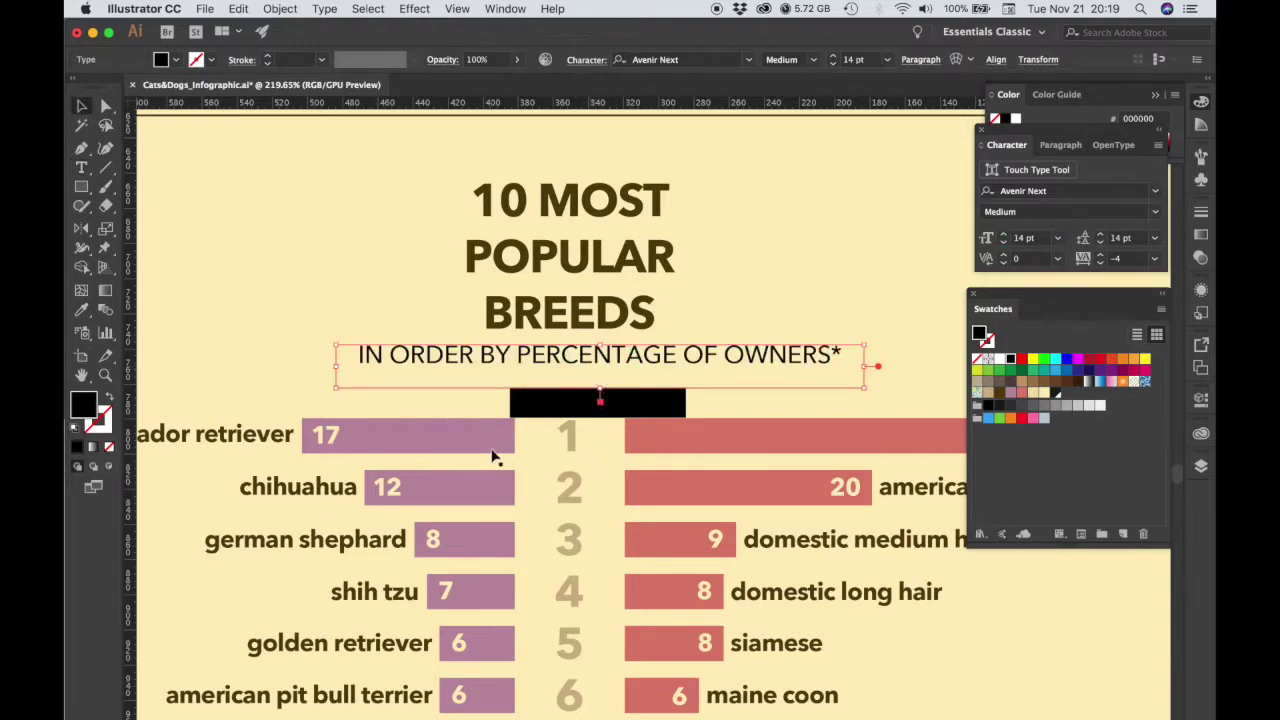
Show the guides and nudge the subtitle left until its frame is centred on the middle guide.
key(super+shift+a)
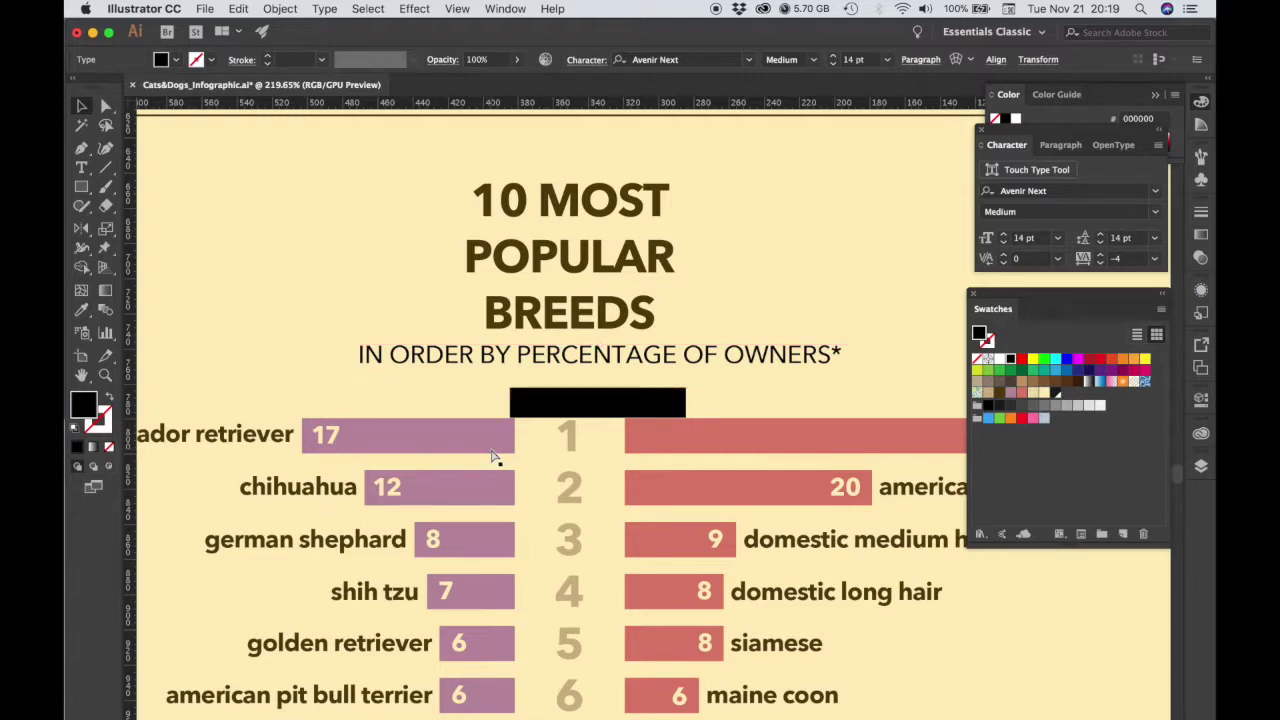
key(super+z)
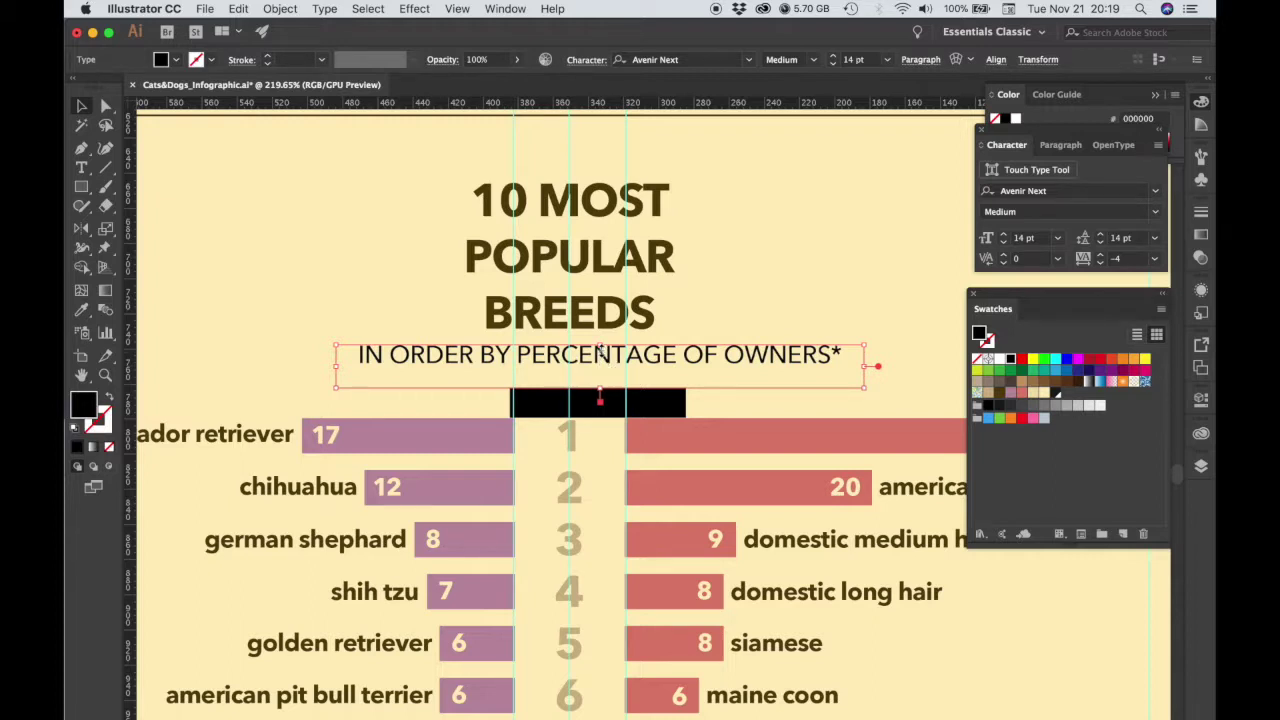
key(Left)
key(Left)
key(Left)
key(Left)
key(Left)
key(Left)
key(Left)
key(Left)
key(Left)
key(Left)
key(Left)
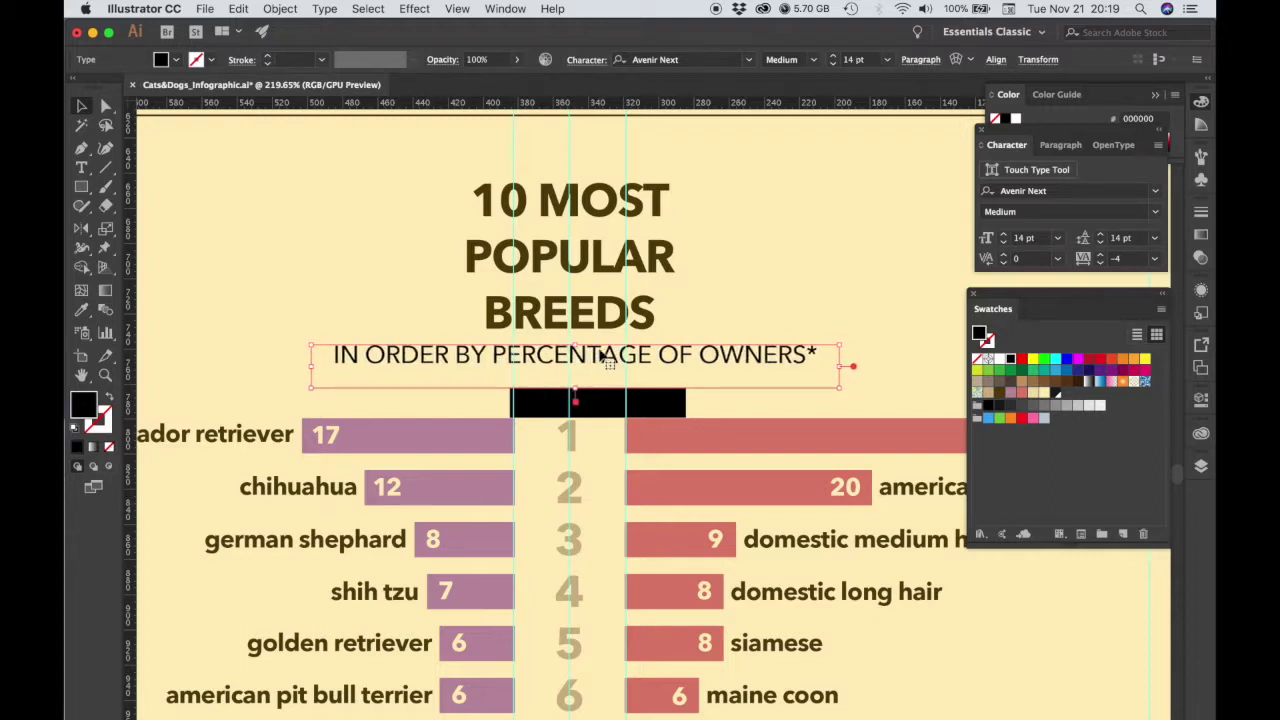
key(Left)
key(Left)
key(Left)
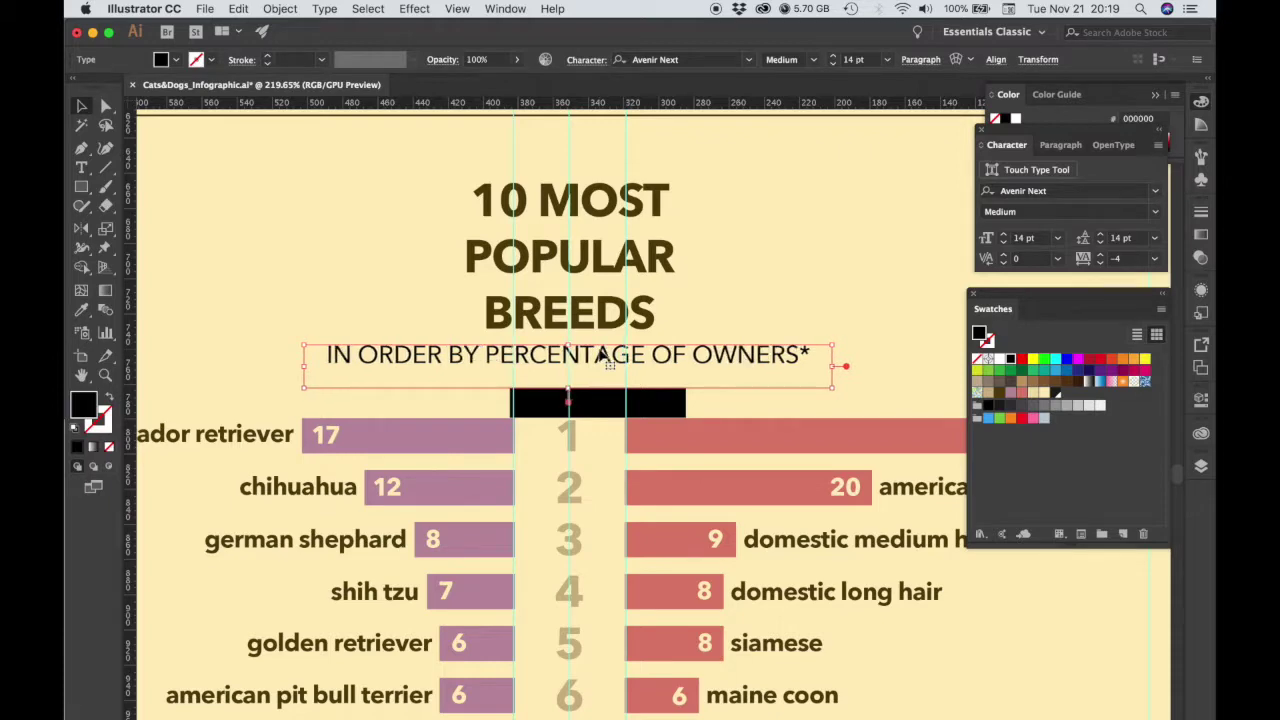
Nudge the subtitle slightly right to fine-tune its centring on the middle guide.
drag(580, 372, 719, 482)
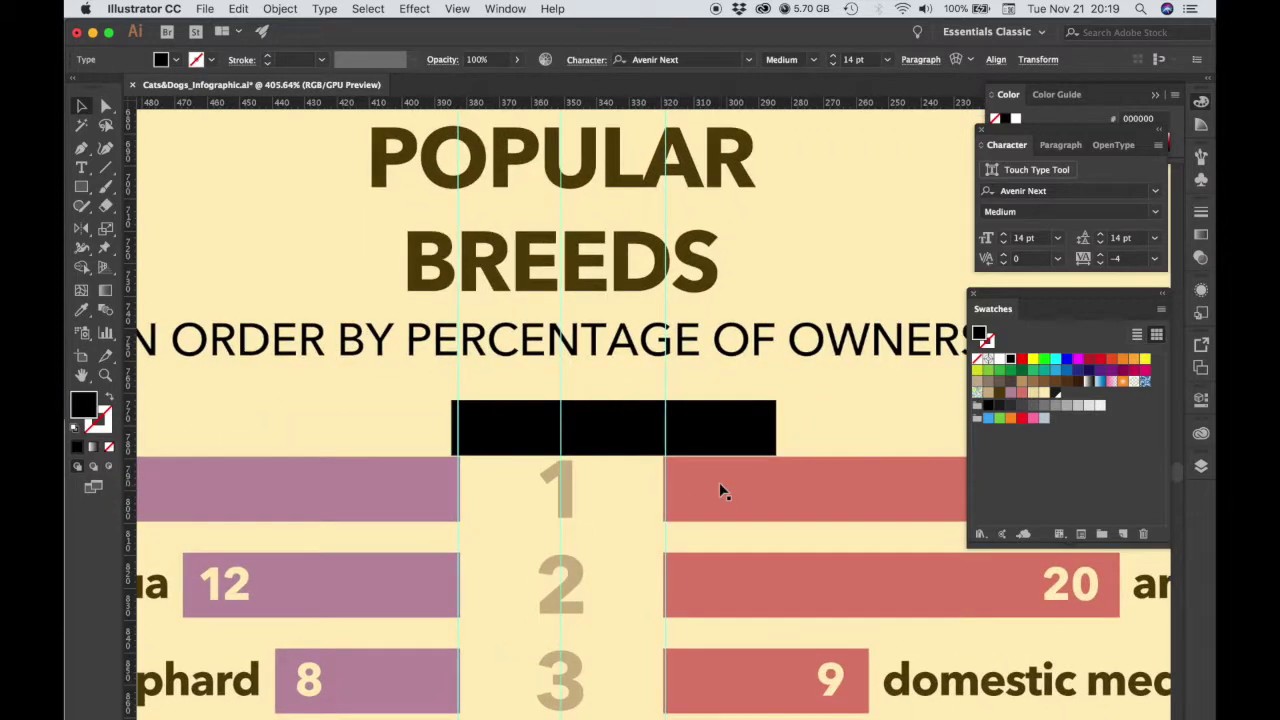
key(Right)
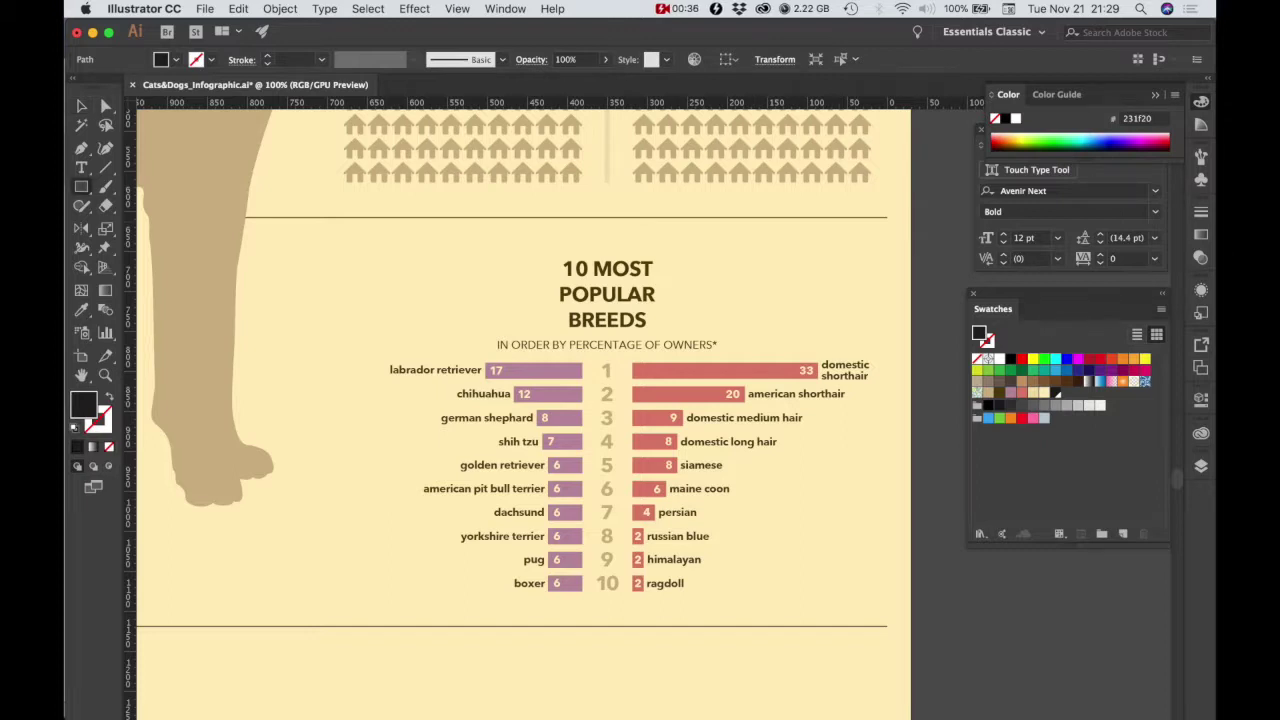
Draw a black spacer rectangle filling the gap between the house icons and the divider line, and move it onto the lower divider.
drag(636, 182, 731, 216)
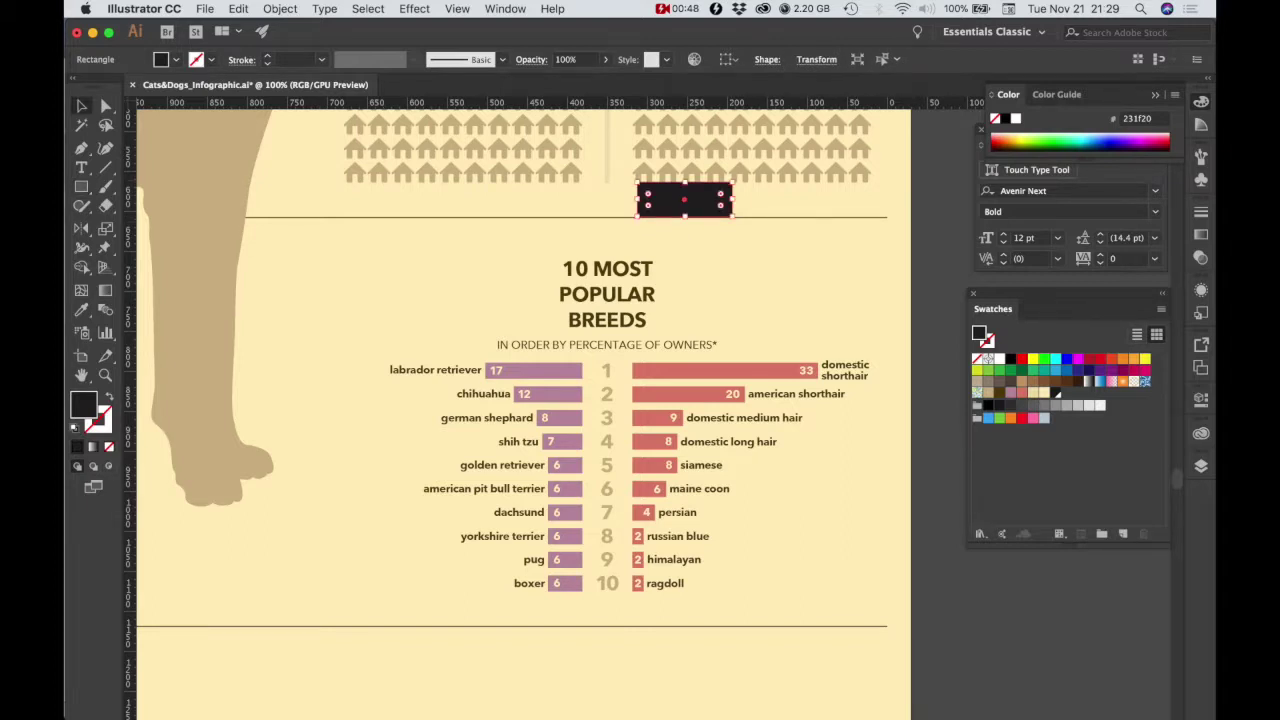
drag(684, 200, 684, 610)
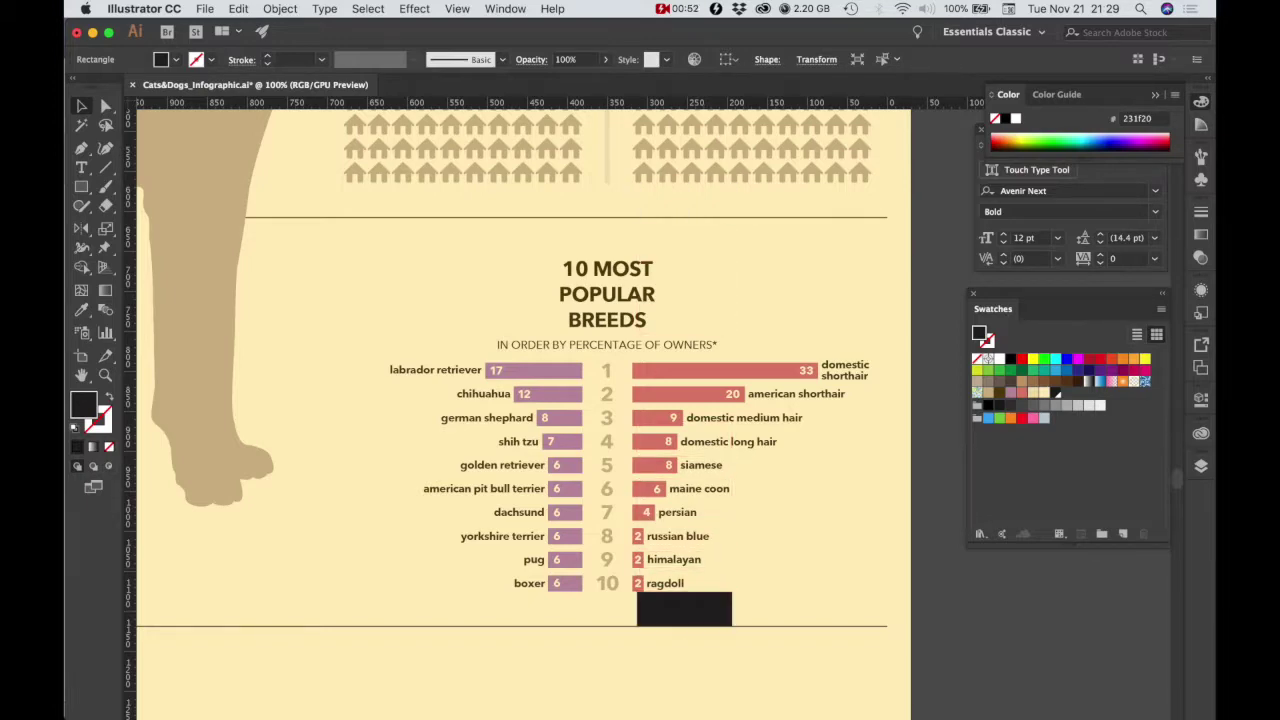
Move the grouped breed charts down until their last row meets the top of the spacer rectangle, and delete the spacer.
scroll(705, 611, up, 5)
scroll(672, 611, up, 3)
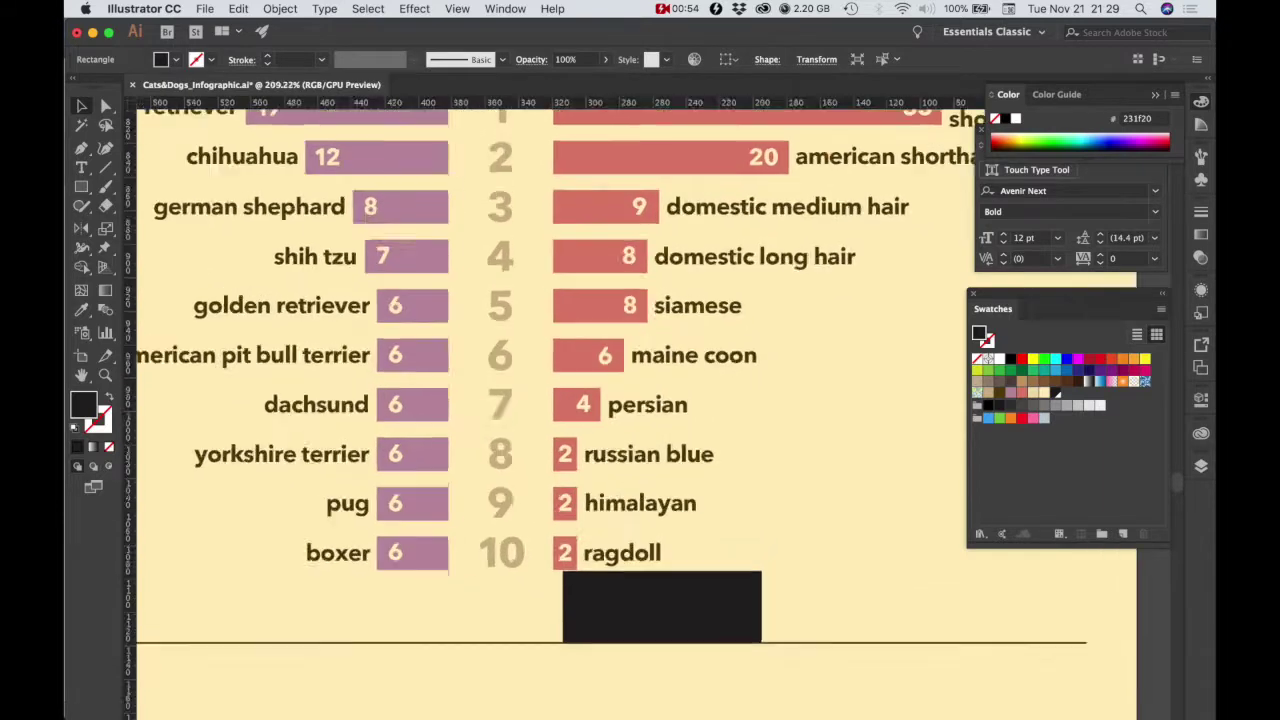
scroll(672, 611, down, 3)
click(655, 442)
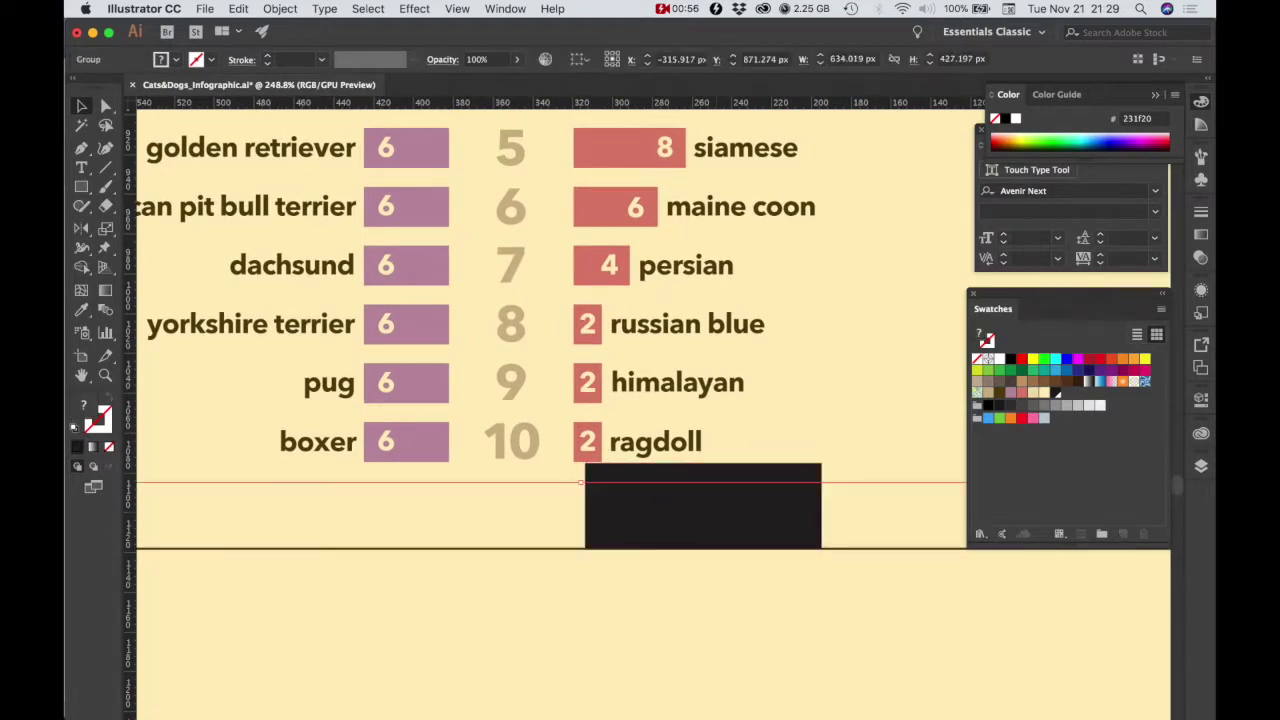
drag(581, 482, 581, 484)
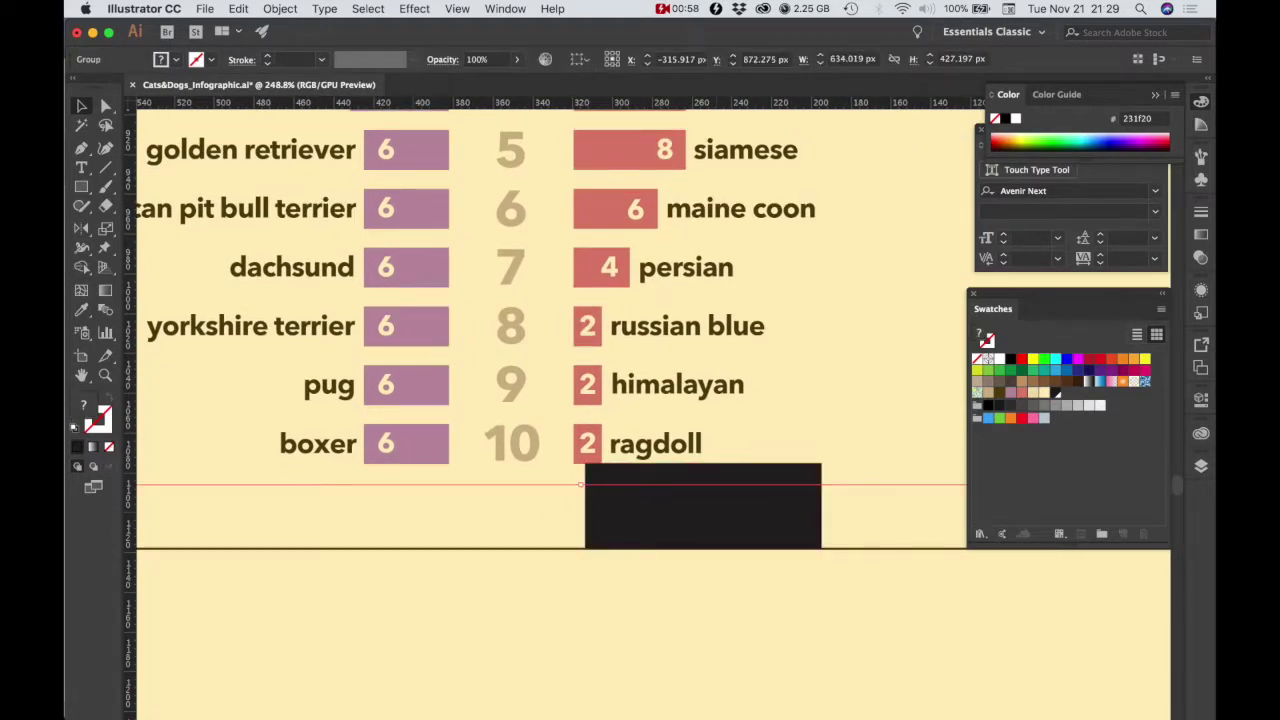
click(632, 530)
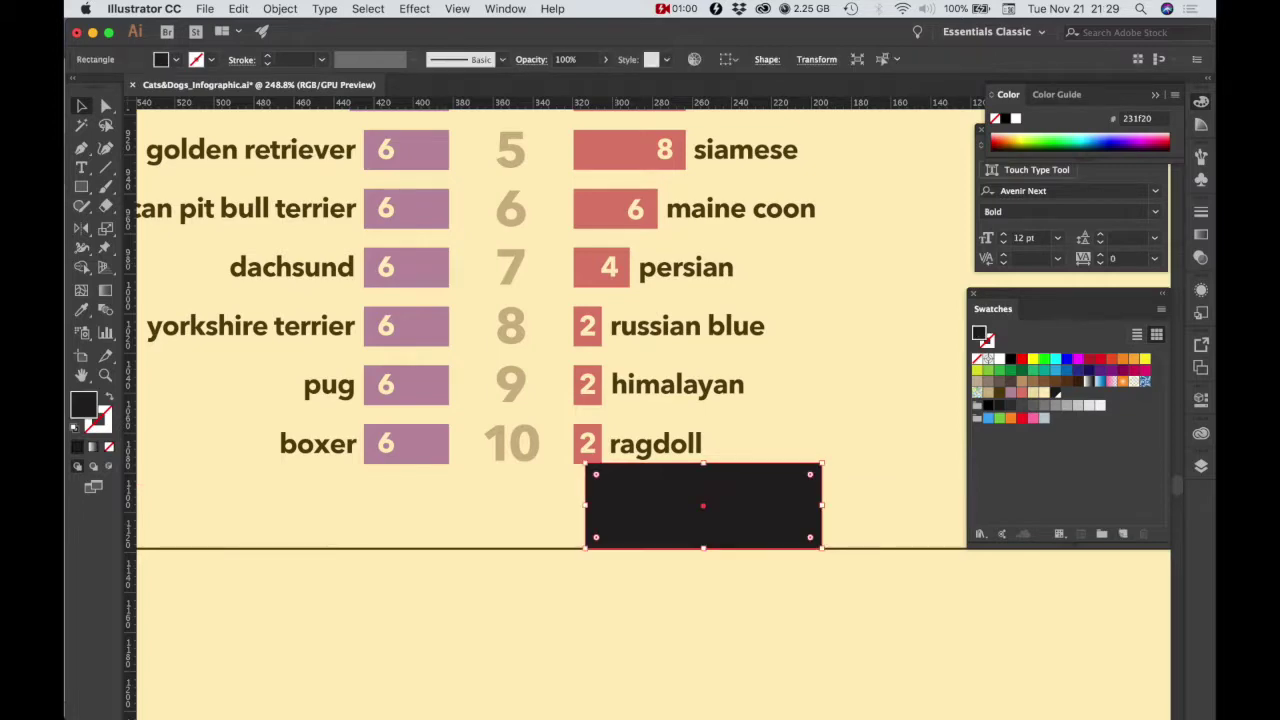
key(Delete)
Bring a sitting, paw-licking cat silhouette from the pasteboard beside the "10 MOST POPULAR BREEDS" heading, above the cat chart.
scroll(630, 536, down, 1)
scroll(627, 526, down, 5)
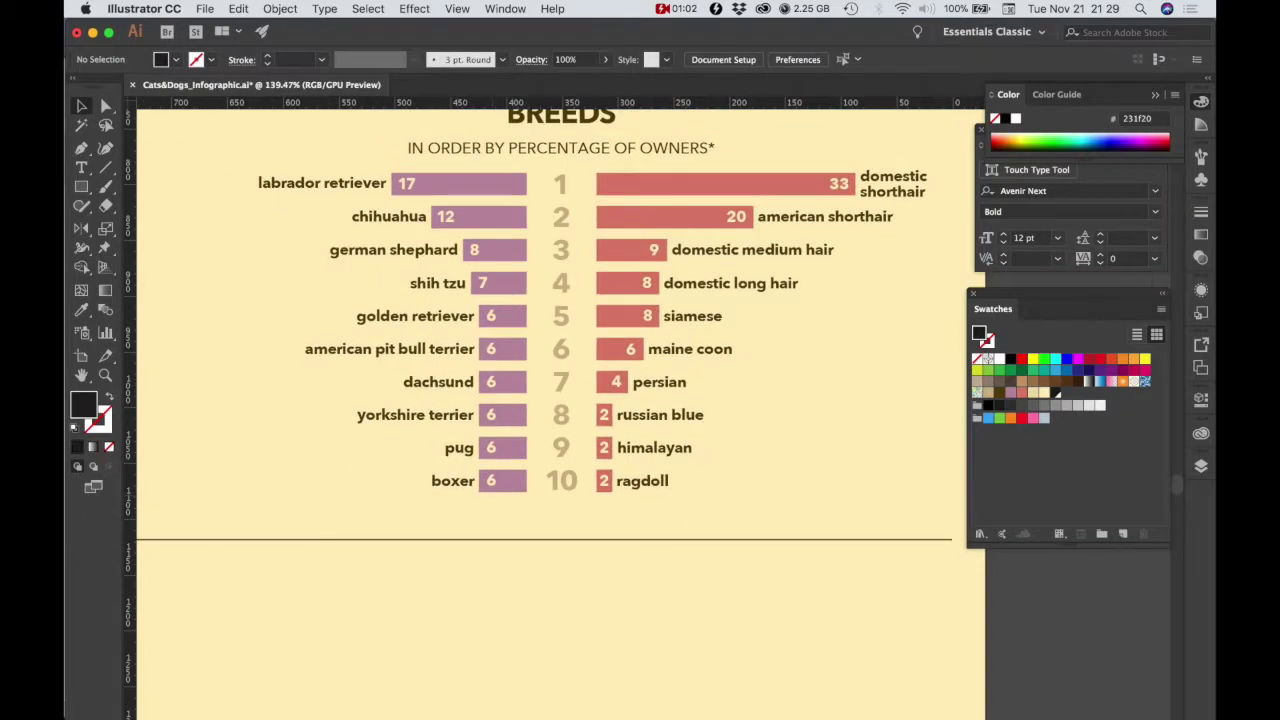
scroll(627, 526, up, 3)
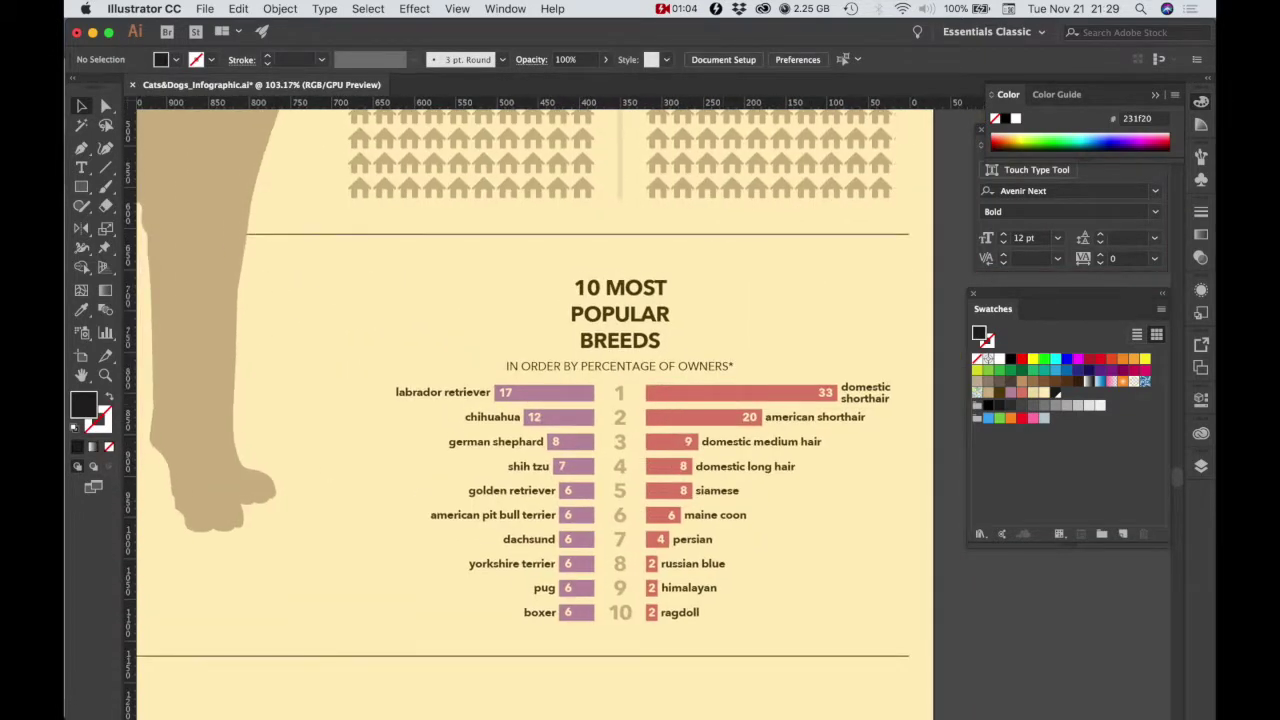
scroll(530, 400, down, 1)
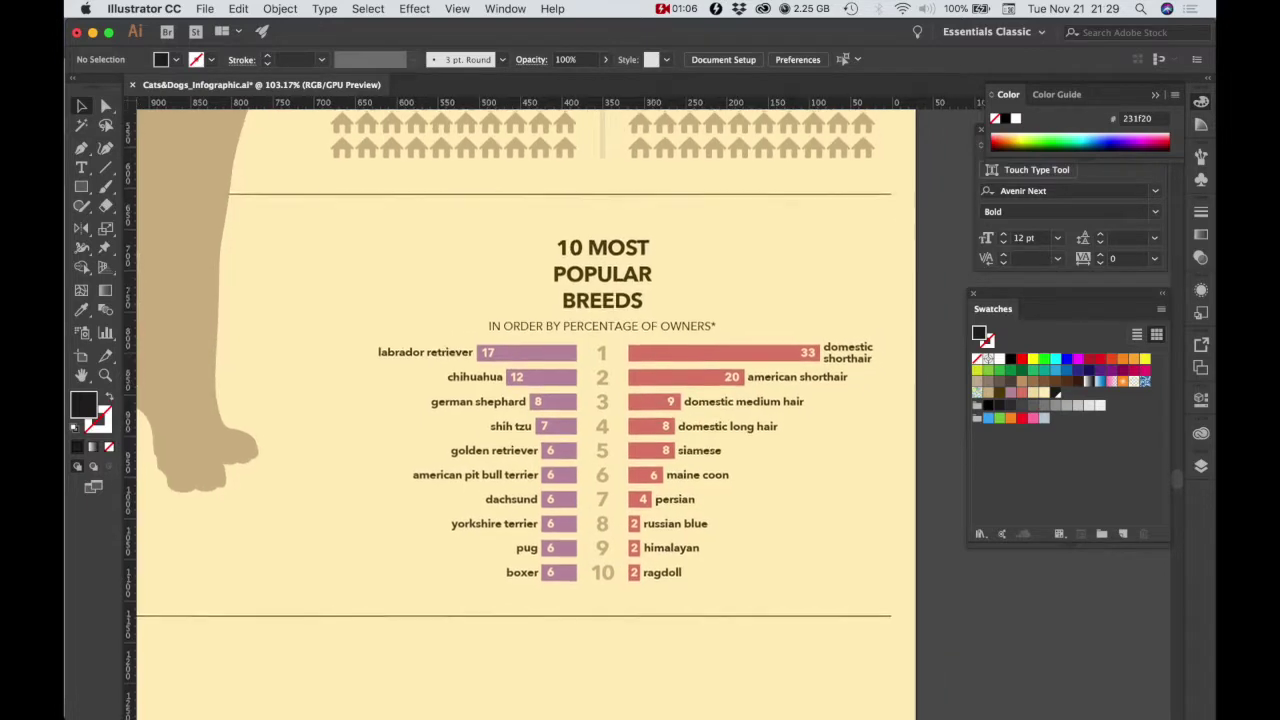
scroll(530, 400, right, 4)
scroll(530, 400, left, 3)
scroll(530, 400, up, 1)
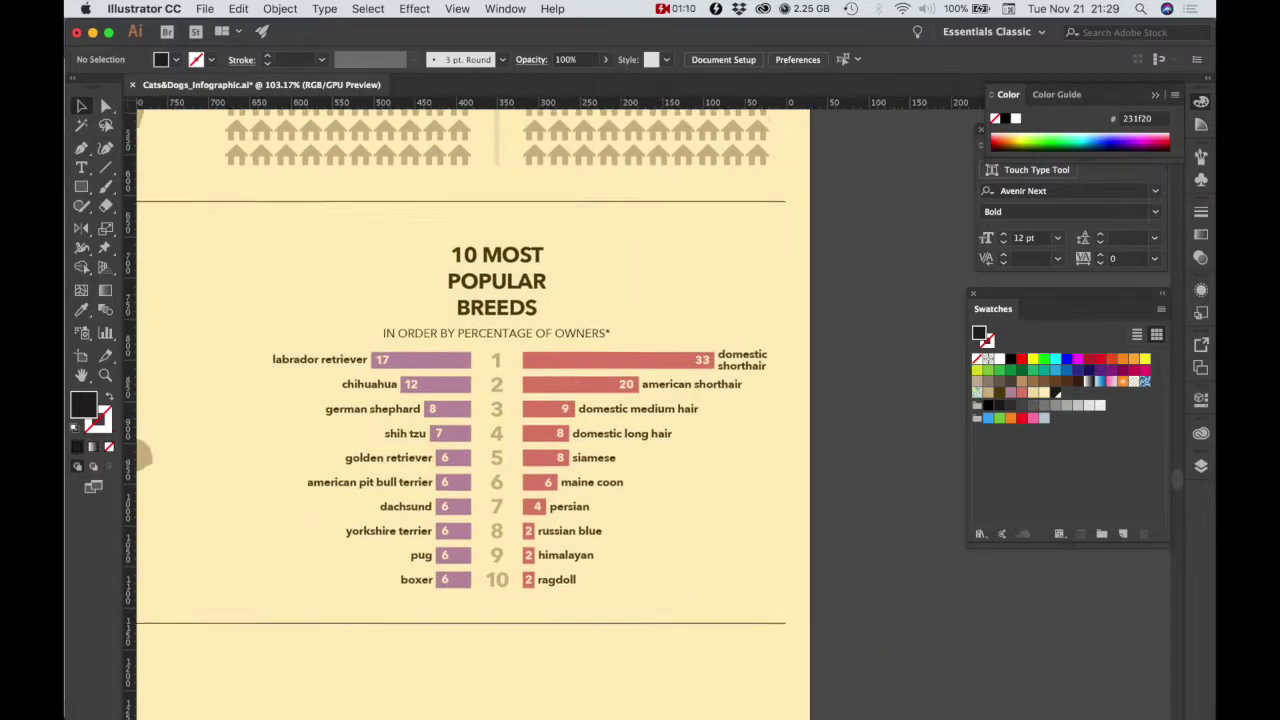
scroll(698, 432, down, 3)
scroll(698, 432, right, 4)
scroll(698, 432, up, 3)
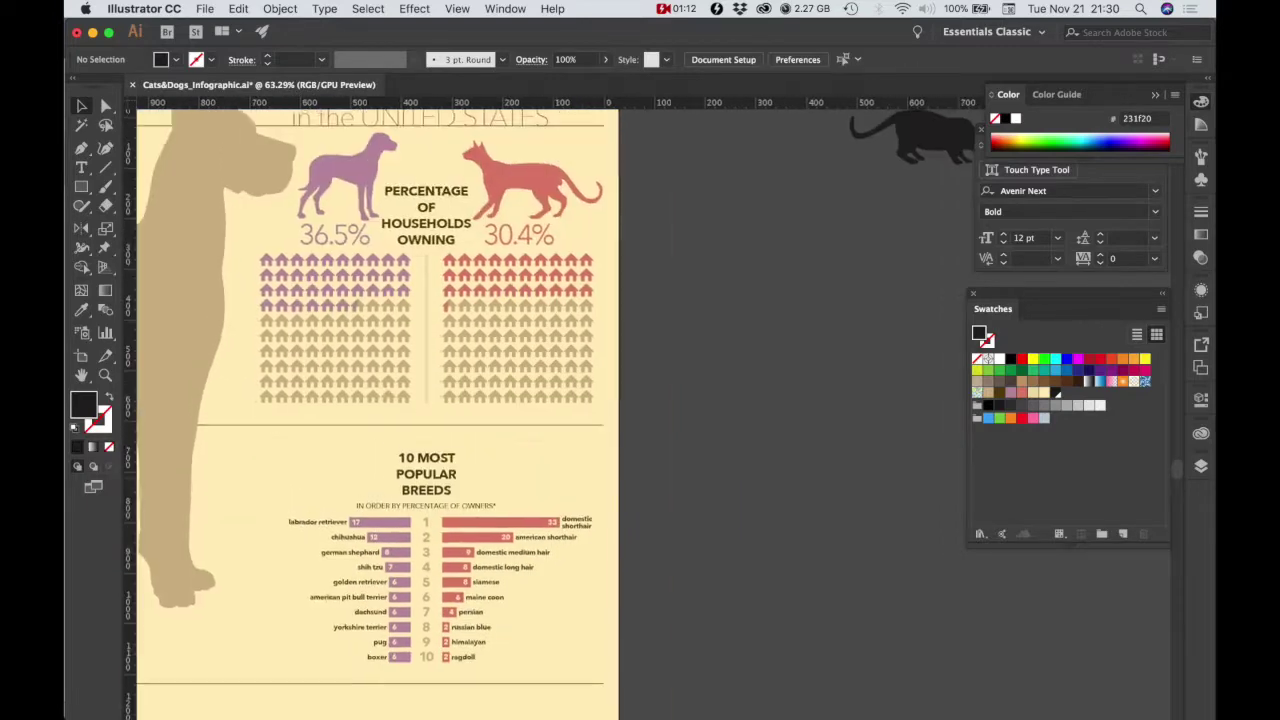
scroll(550, 400, right, 4)
scroll(550, 400, up, 1)
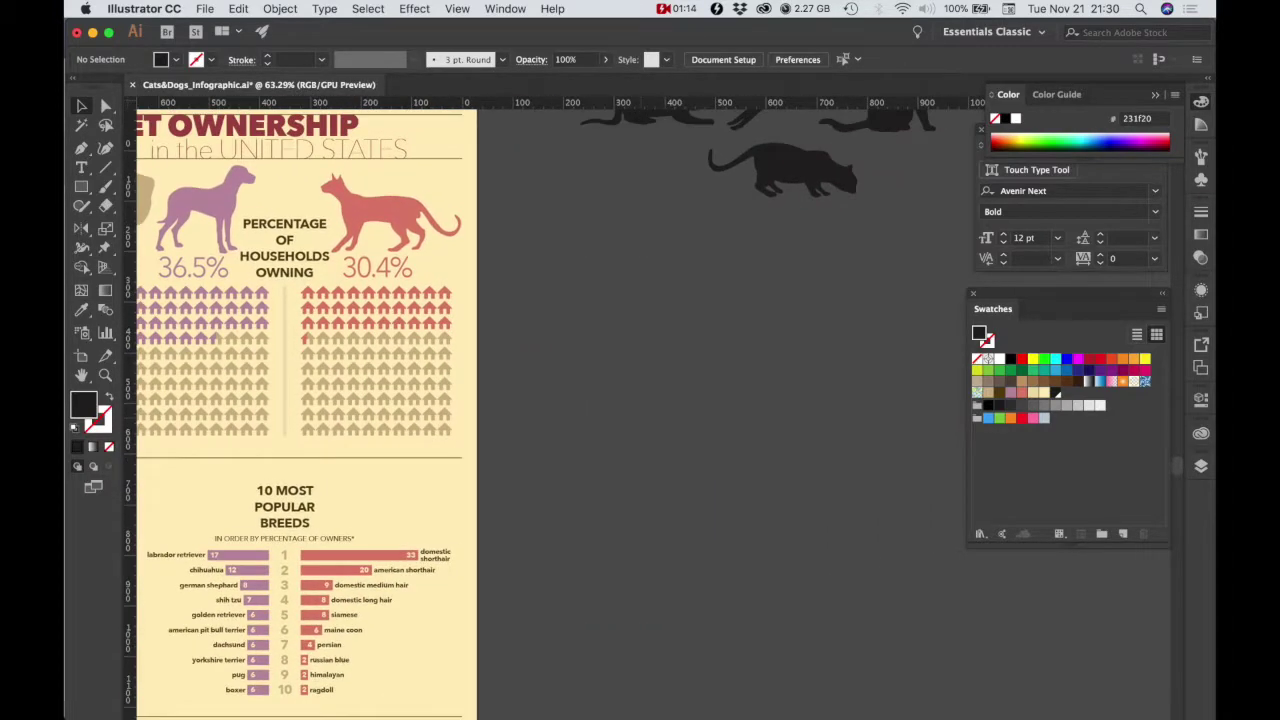
scroll(650, 400, up, 4)
scroll(650, 400, right, 1)
drag(888, 240, 455, 620)
Bring the bull terrier silhouette from the pasteboard to the dog side of the "10 MOST POPULAR BREEDS" heading.
scroll(600, 400, down, 3)
scroll(600, 400, left, 6)
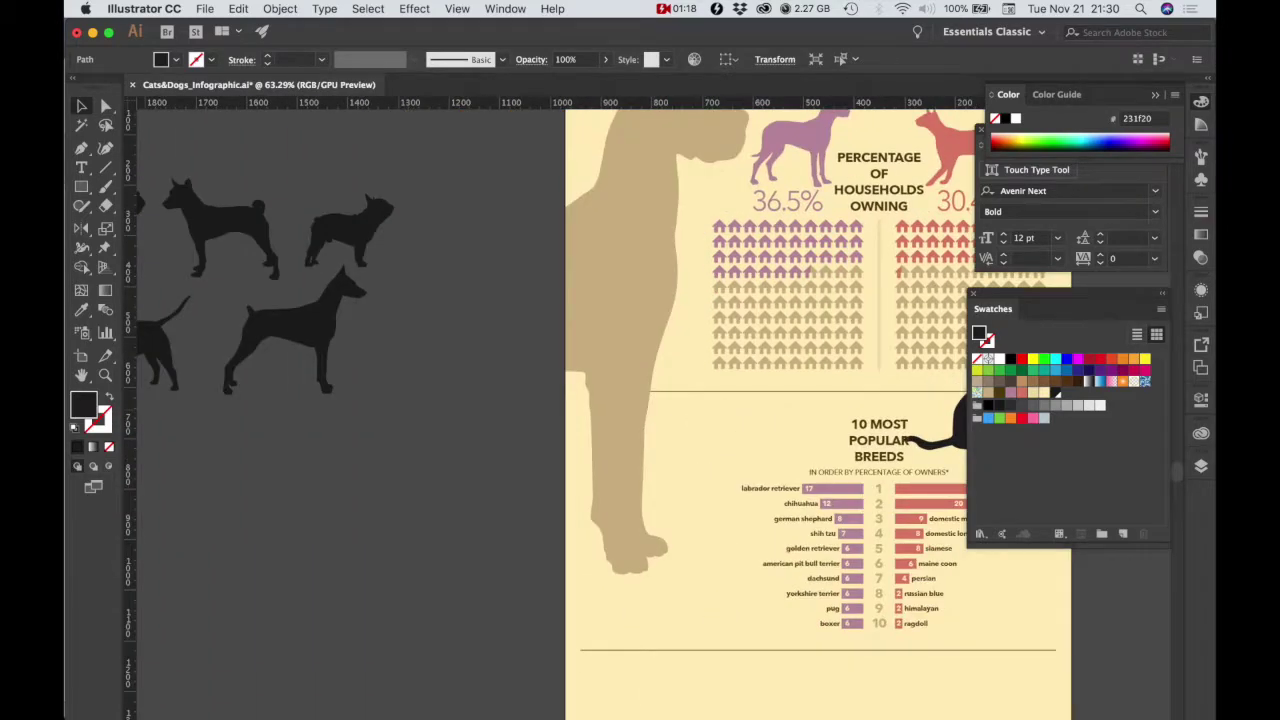
scroll(600, 400, left, 3)
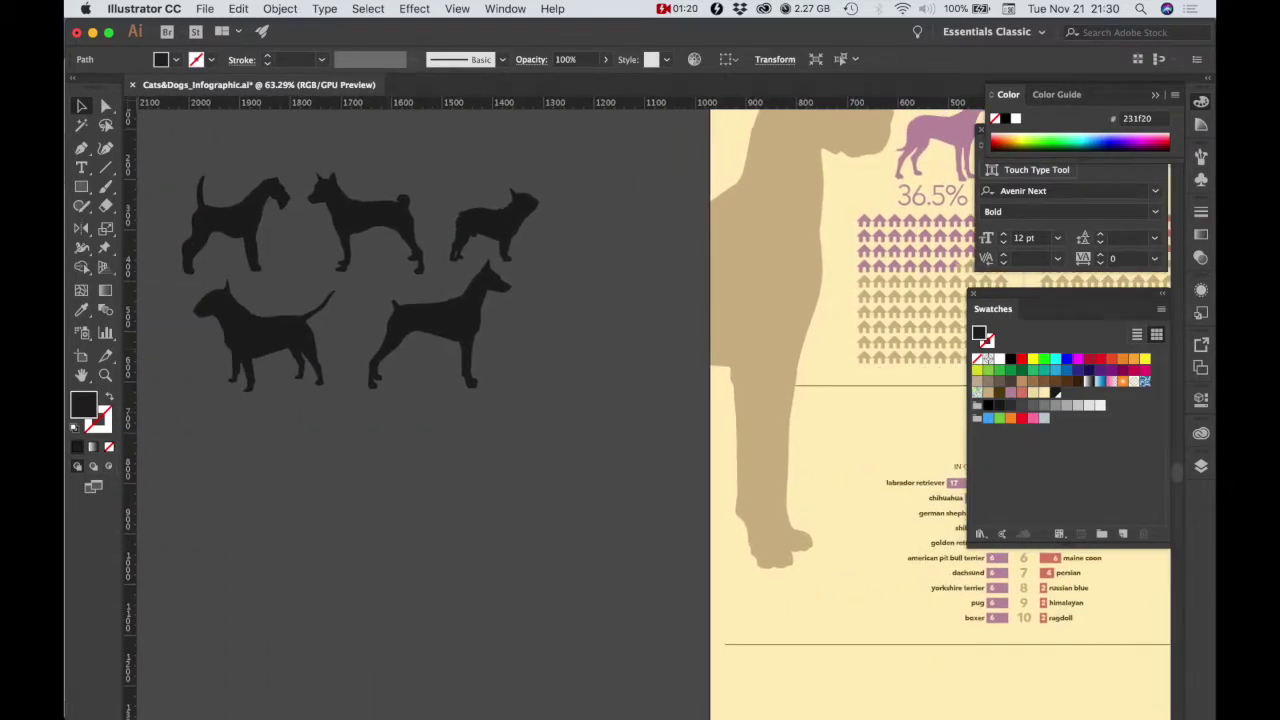
drag(264, 338, 876, 446)
scroll(876, 446, right, 10)
scroll(876, 446, down, 2)
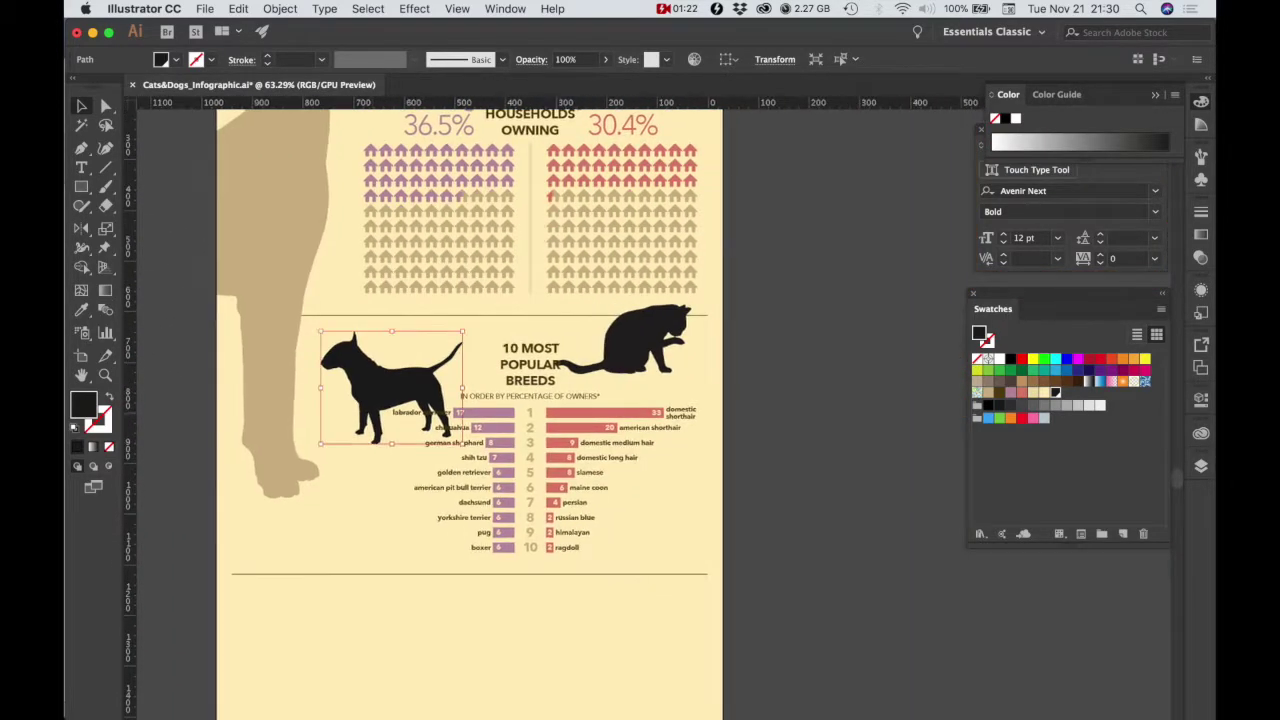
Fill the cat silhouette with the coral swatch dd8172 and the bull terrier with the purple swatch bc8ea1.
click(638, 340)
click(1022, 393)
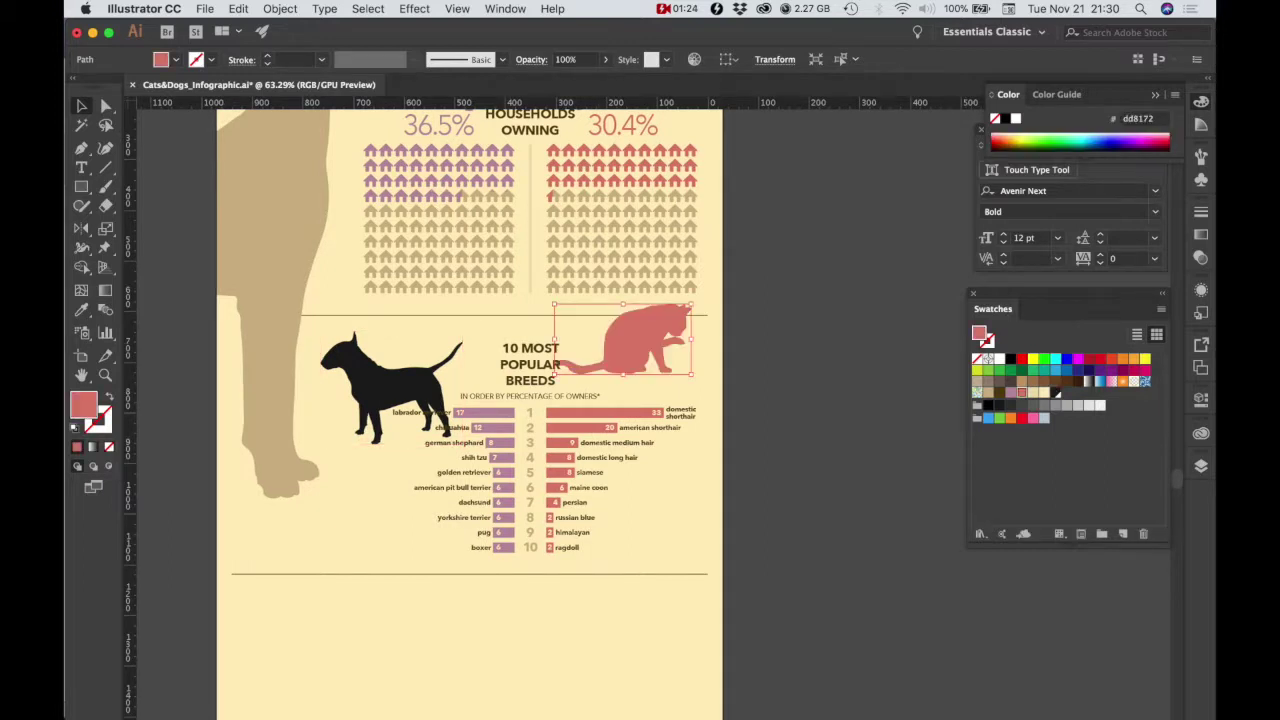
click(400, 386)
click(1010, 393)
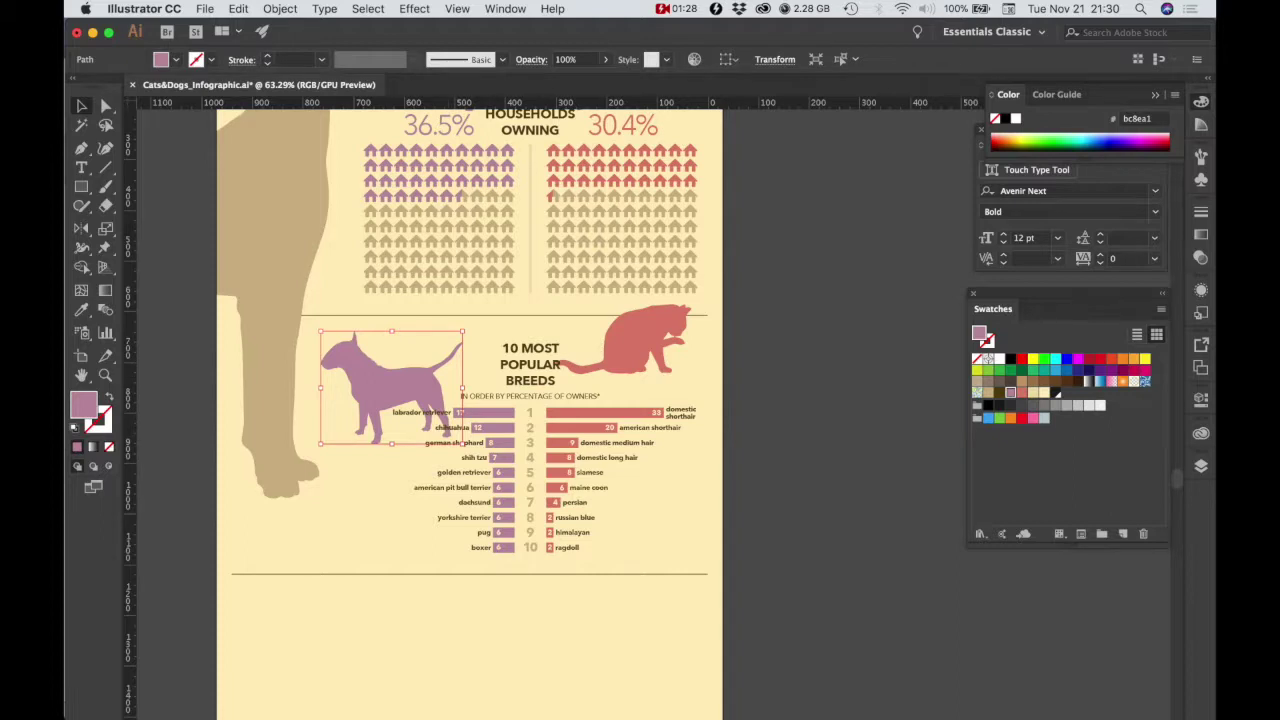
Reflect the bull terrier and the cat horizontally so both silhouettes face the heading.
click(81, 229)
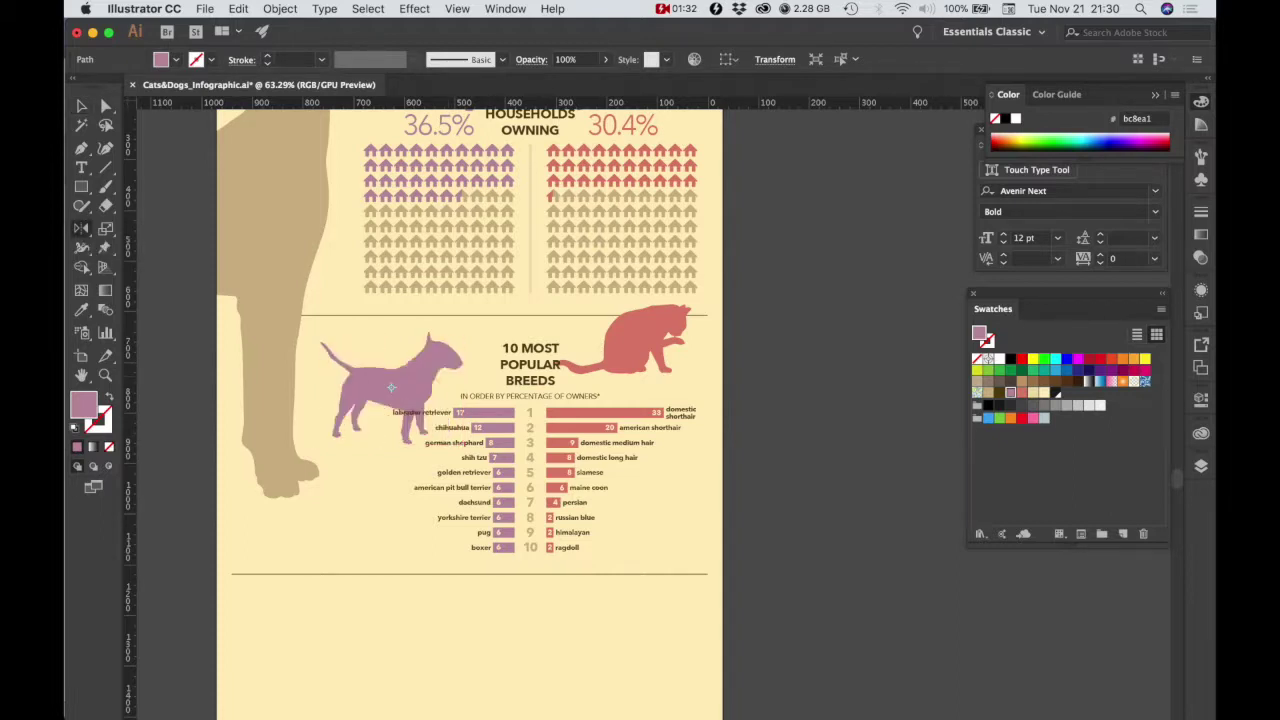
click(82, 106)
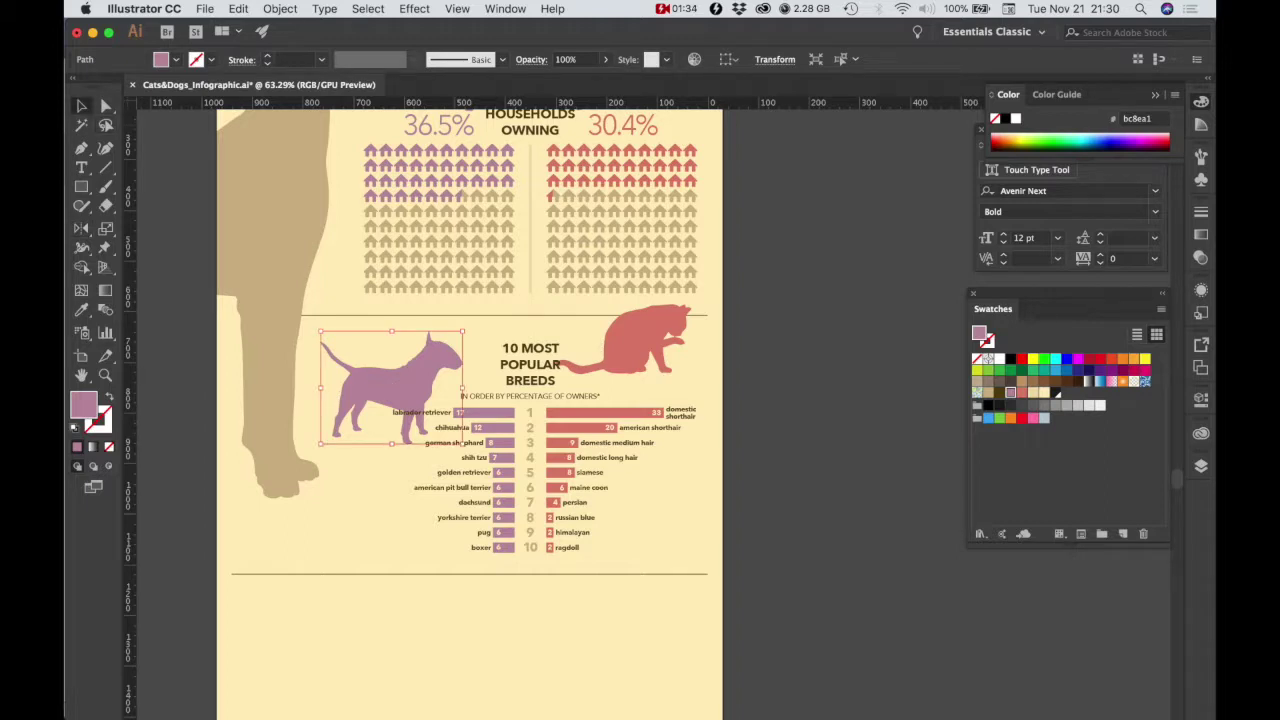
click(635, 343)
click(81, 229)
drag(660, 343, 583, 343)
click(82, 106)
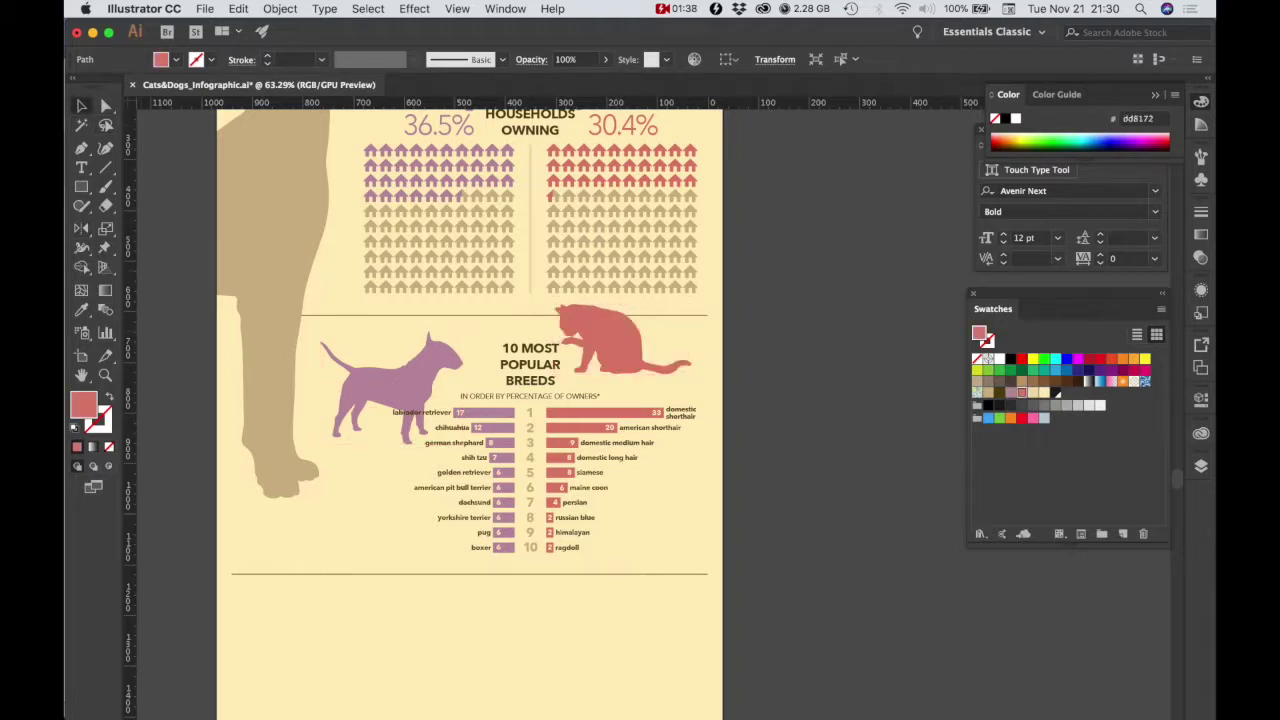
Scale the cat silhouette down slightly and place it right beside the heading, with its feet just above the subtitle.
drag(507, 398, 610, 392)
mouse_move(715, 305)
mouse_down()
mouse_move(749, 337)
mouse_move(729, 318)
mouse_up()
drag(652, 259, 681, 273)
drag(755, 321, 712, 326)
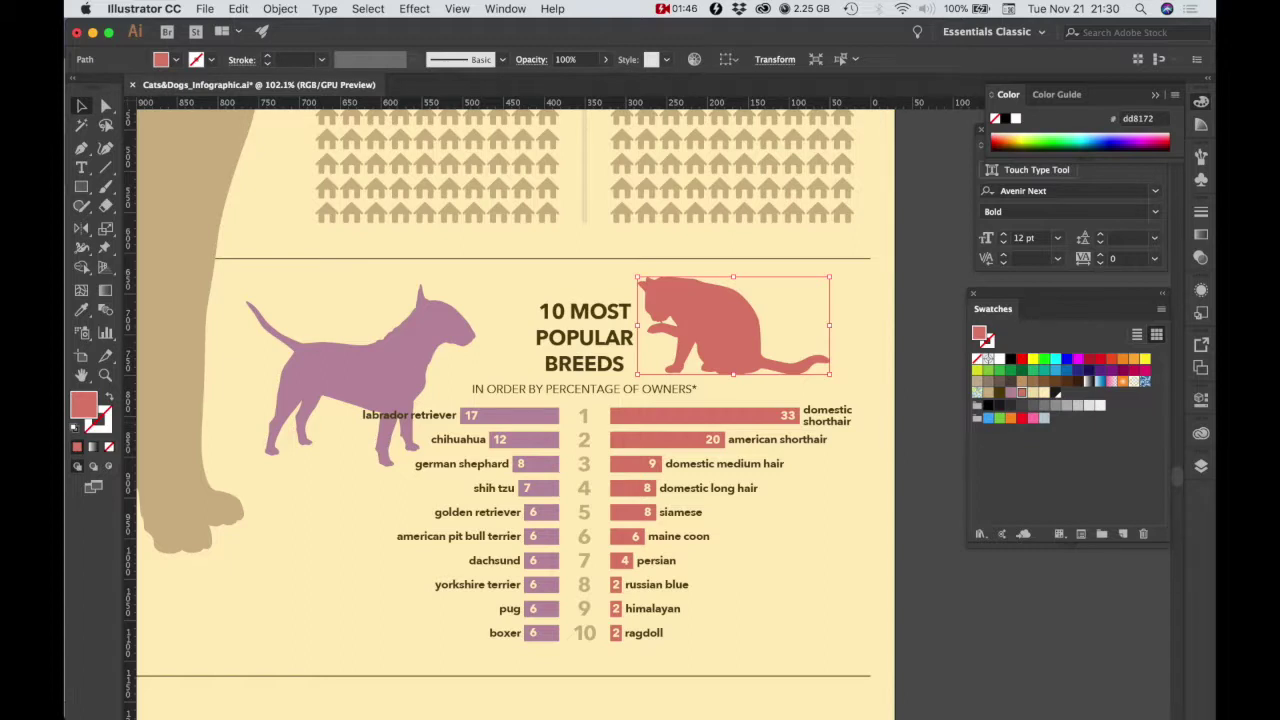
Move the bull terrier beside the heading above the dog chart and scale it down to stand level with the cat.
drag(380, 365, 461, 279)
drag(327, 198, 377, 238)
drag(462, 305, 457, 302)
drag(376, 238, 373, 235)
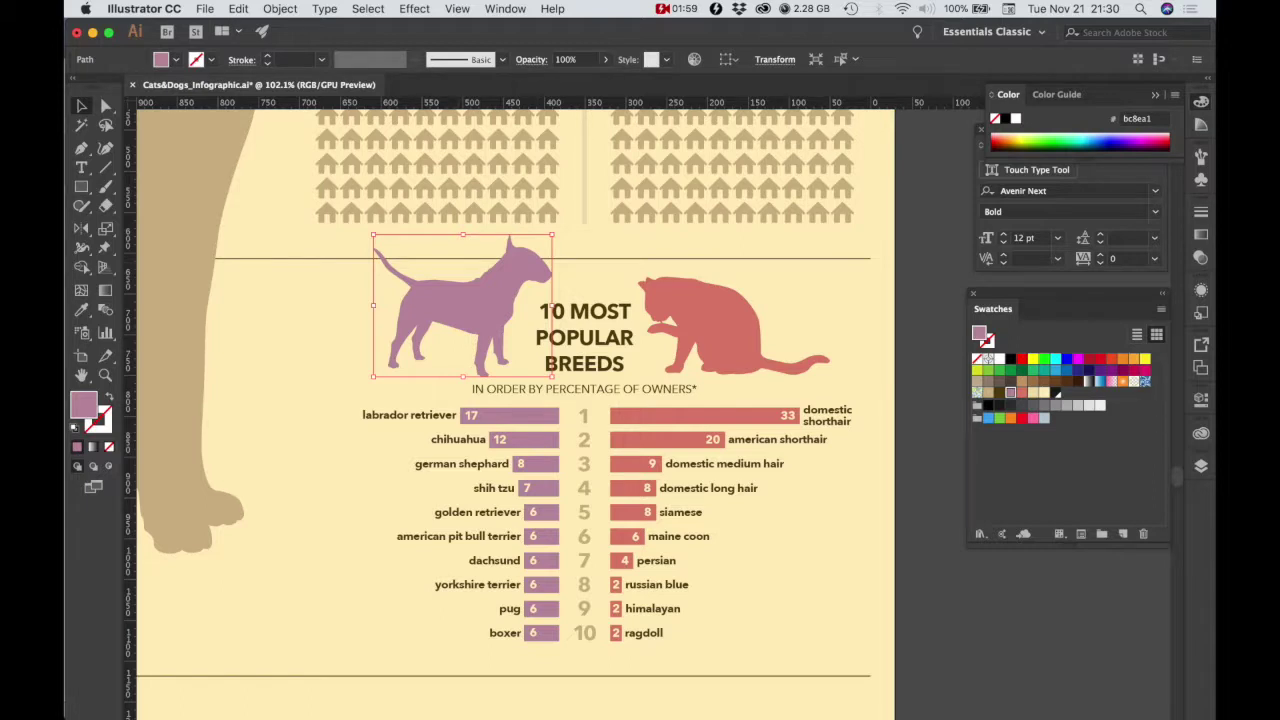
Switch to the Word document, copy the line "*Percentages rounded to the nearest whole number." and return to Illustrator.
scroll(510, 400, right, 2)
scroll(510, 400, down, 1)
scroll(510, 400, left, 3)
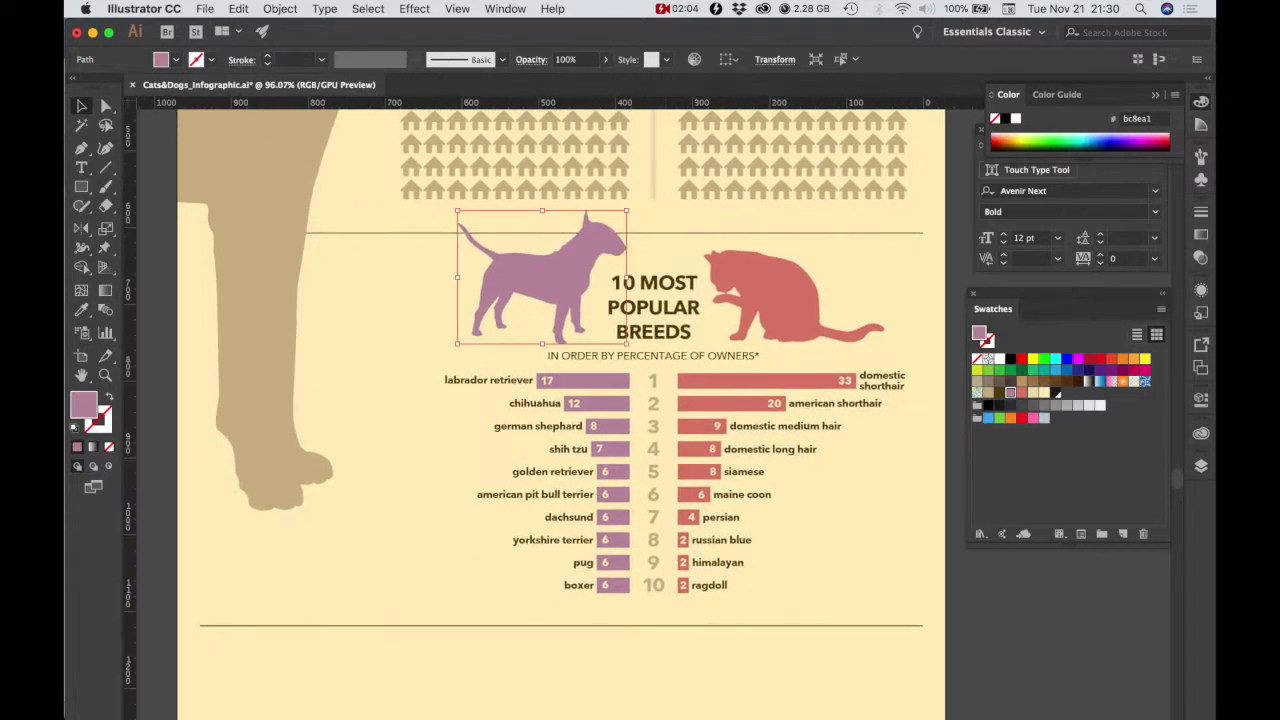
scroll(540, 408, right, 3)
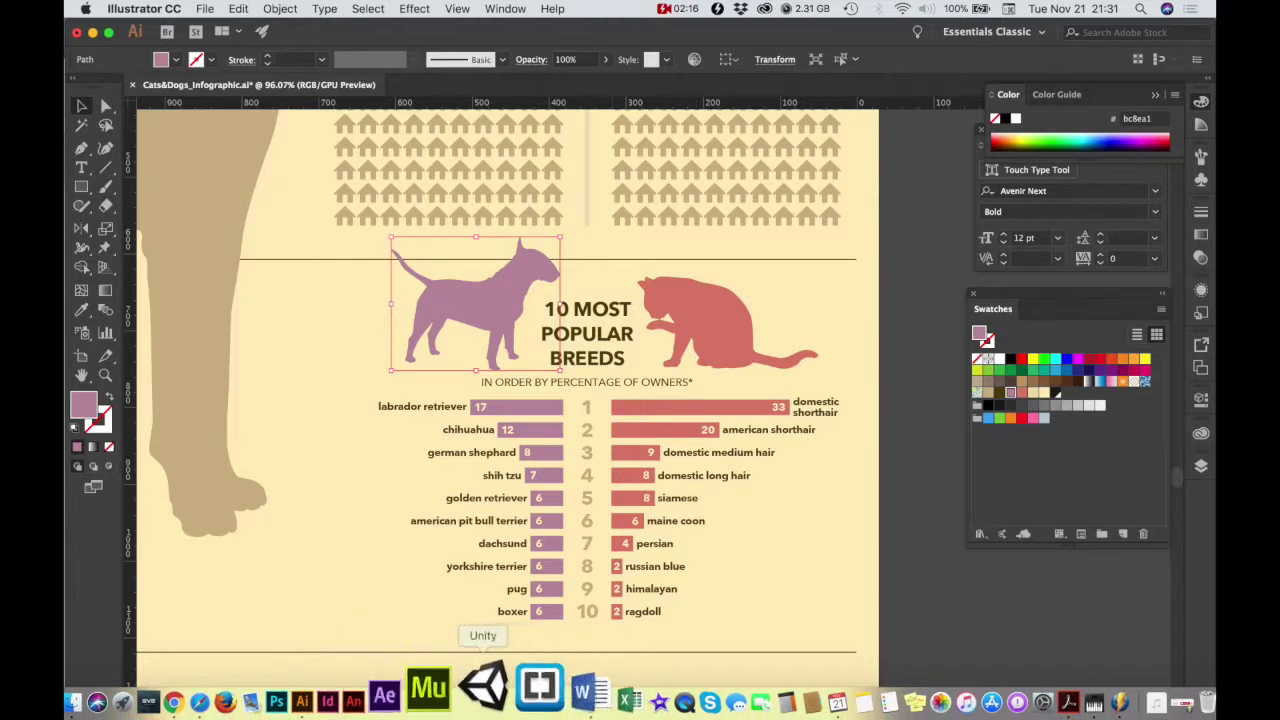
click(538, 688)
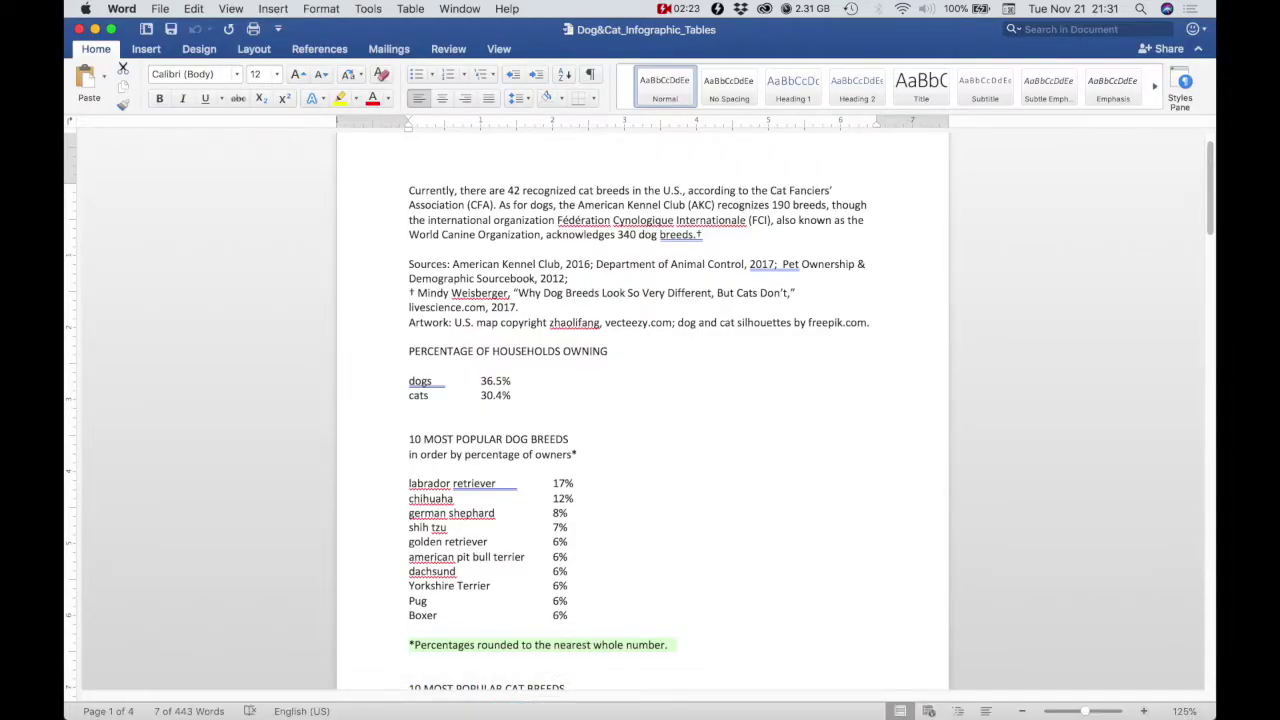
click(410, 660)
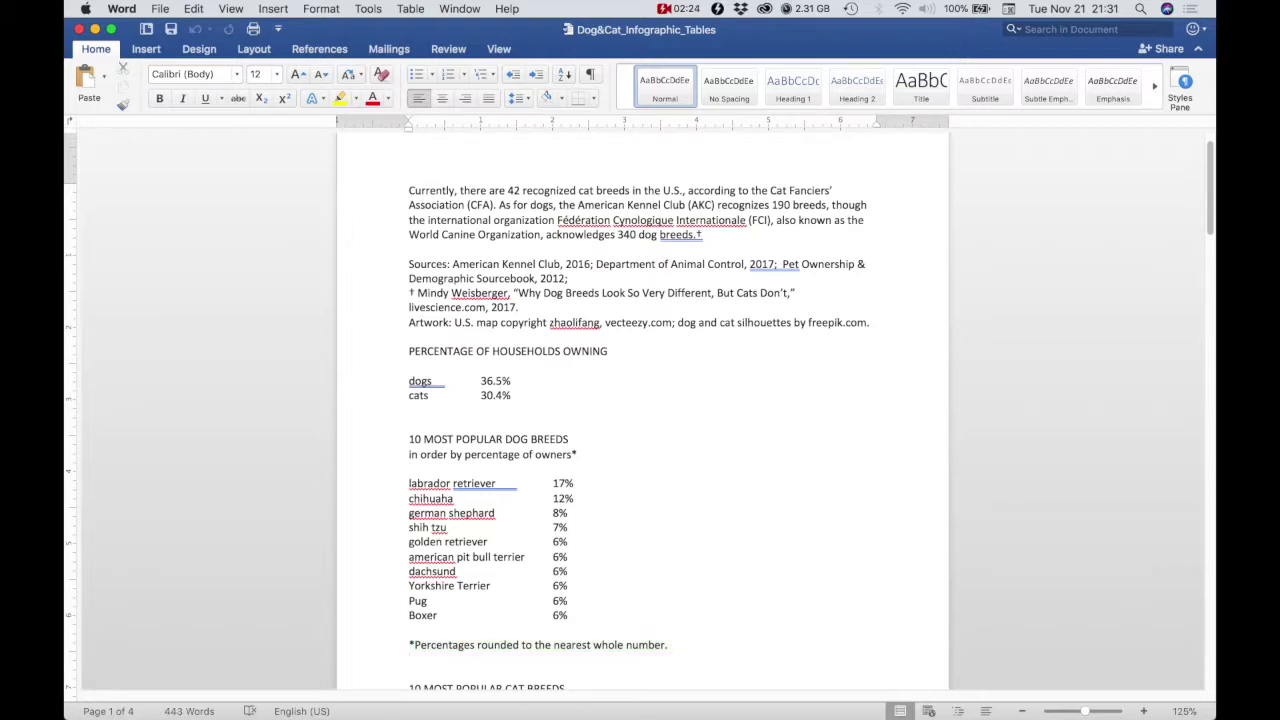
key(shift+Up)
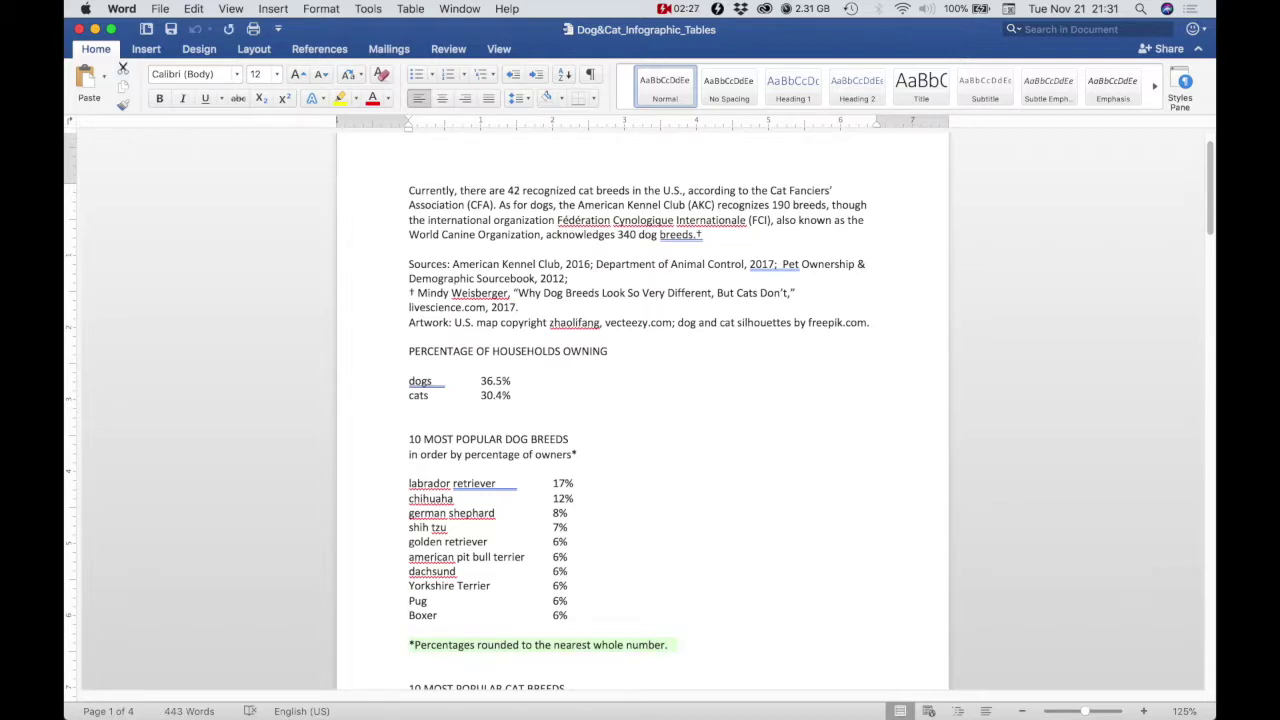
key(super+c)
key(super+Tab)
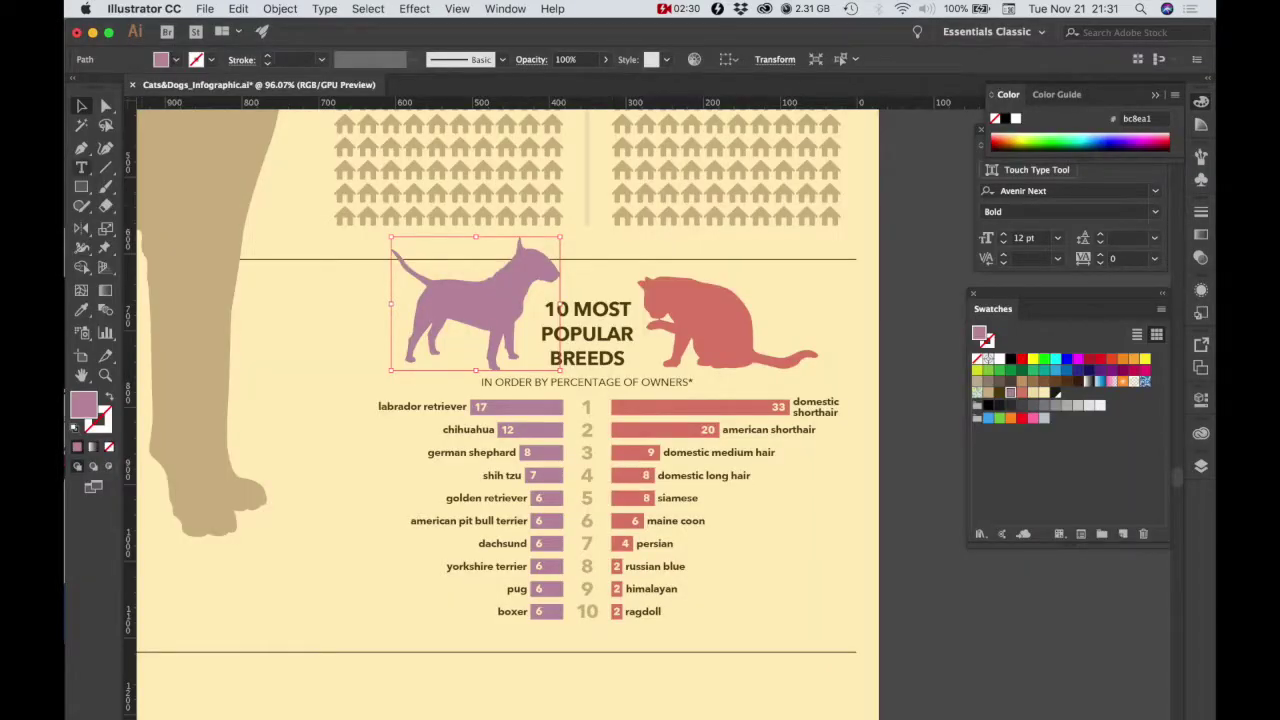
Create a text frame beside the last rows of the dog chart and paste the copied percentages footnote into it.
click(81, 167)
drag(328, 572, 403, 617)
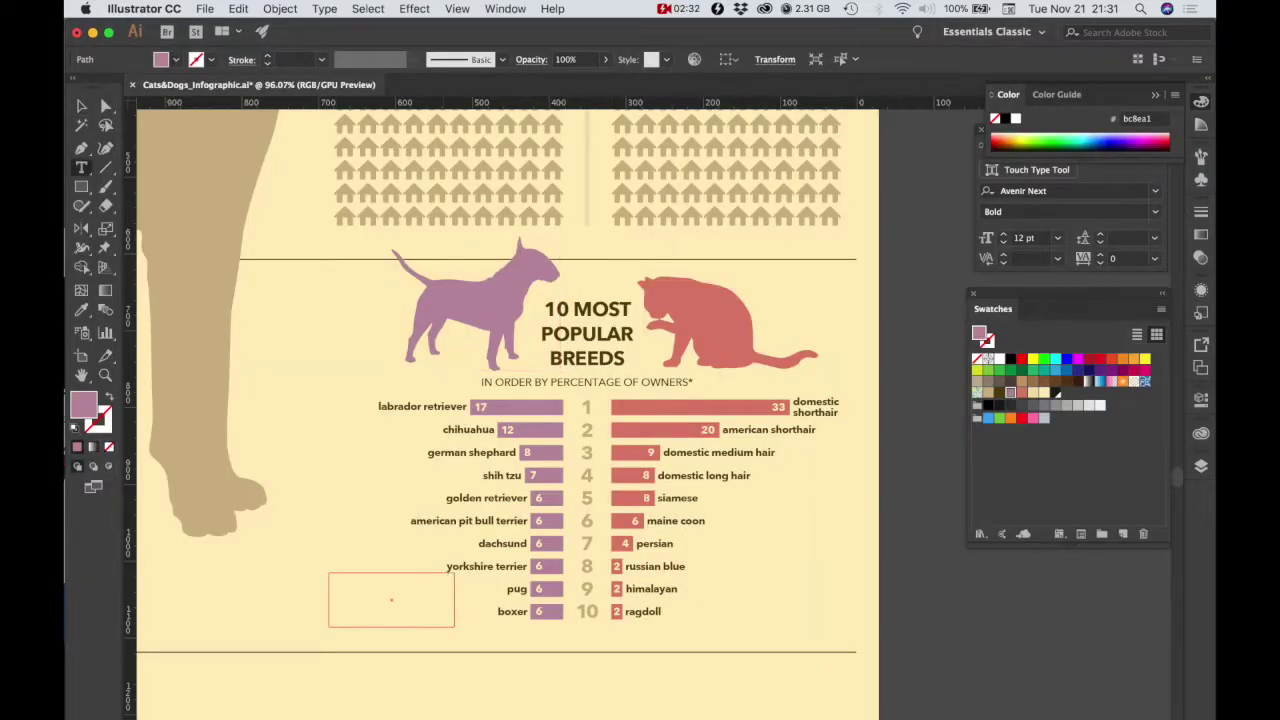
drag(328, 572, 454, 627)
key(super+v)
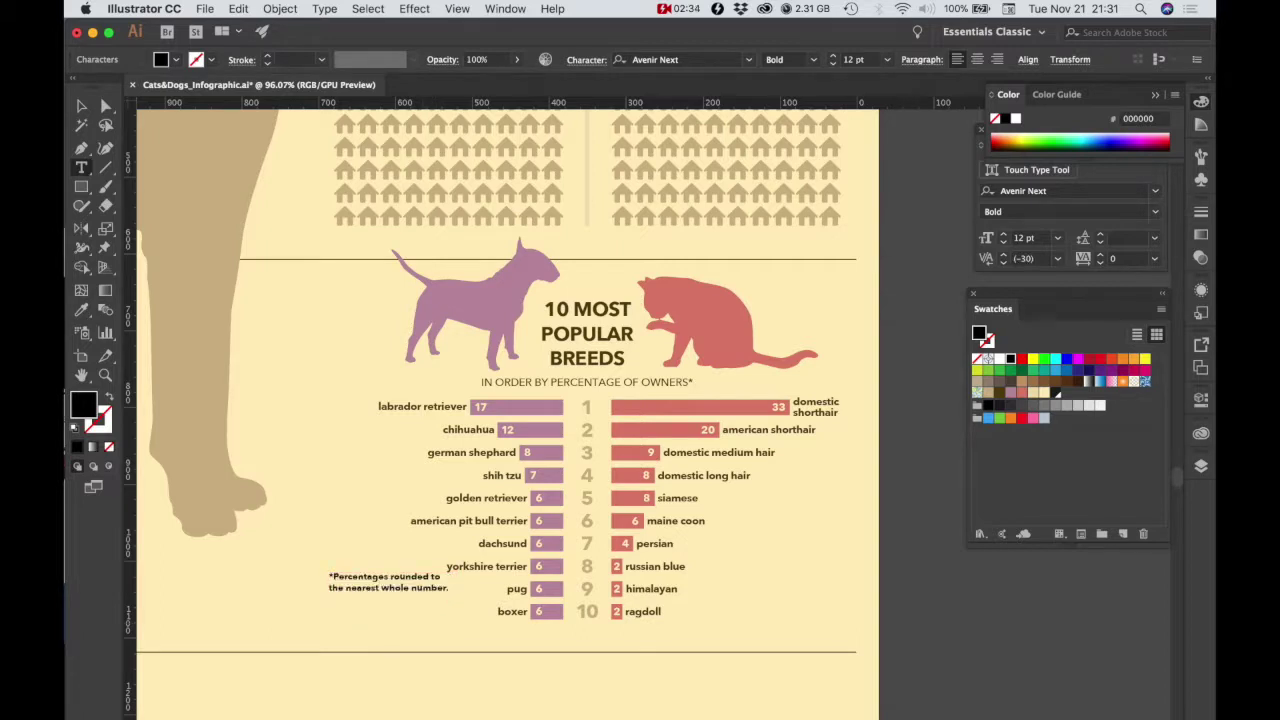
Set all of the footnote text to Avenir Next Medium at 14 pt.
key(super+a)
click(1066, 212)
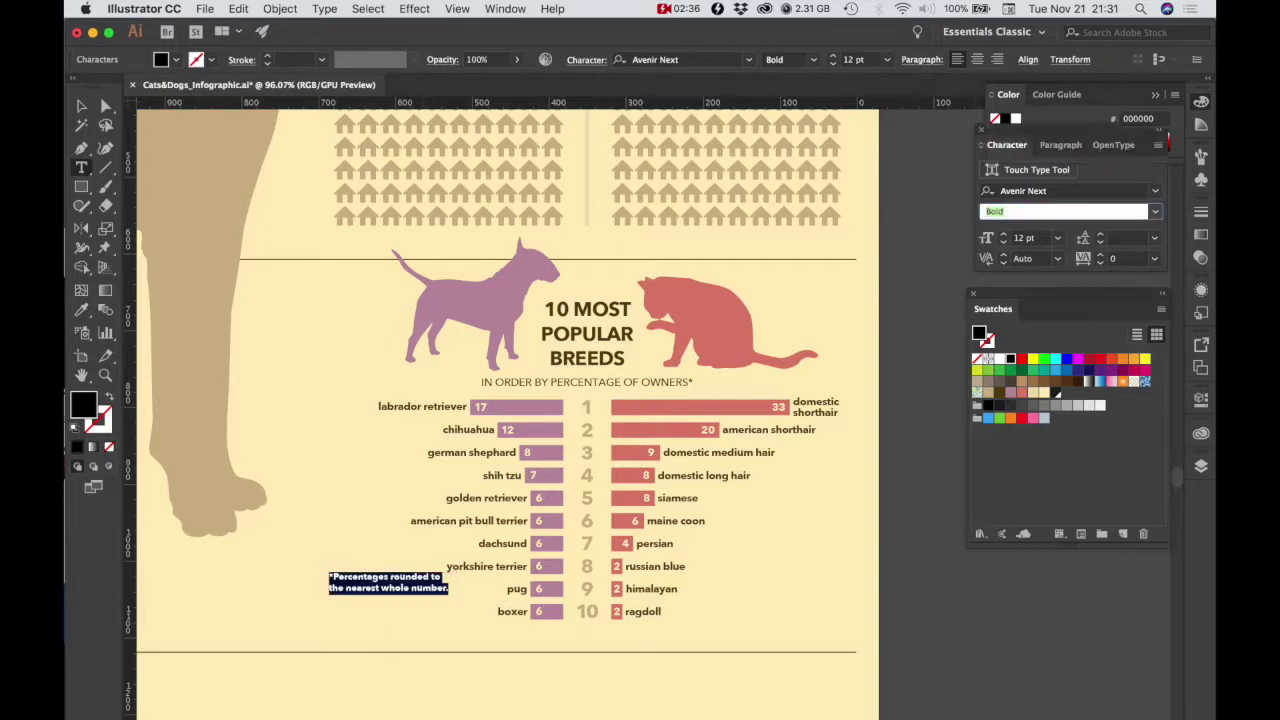
click(1155, 212)
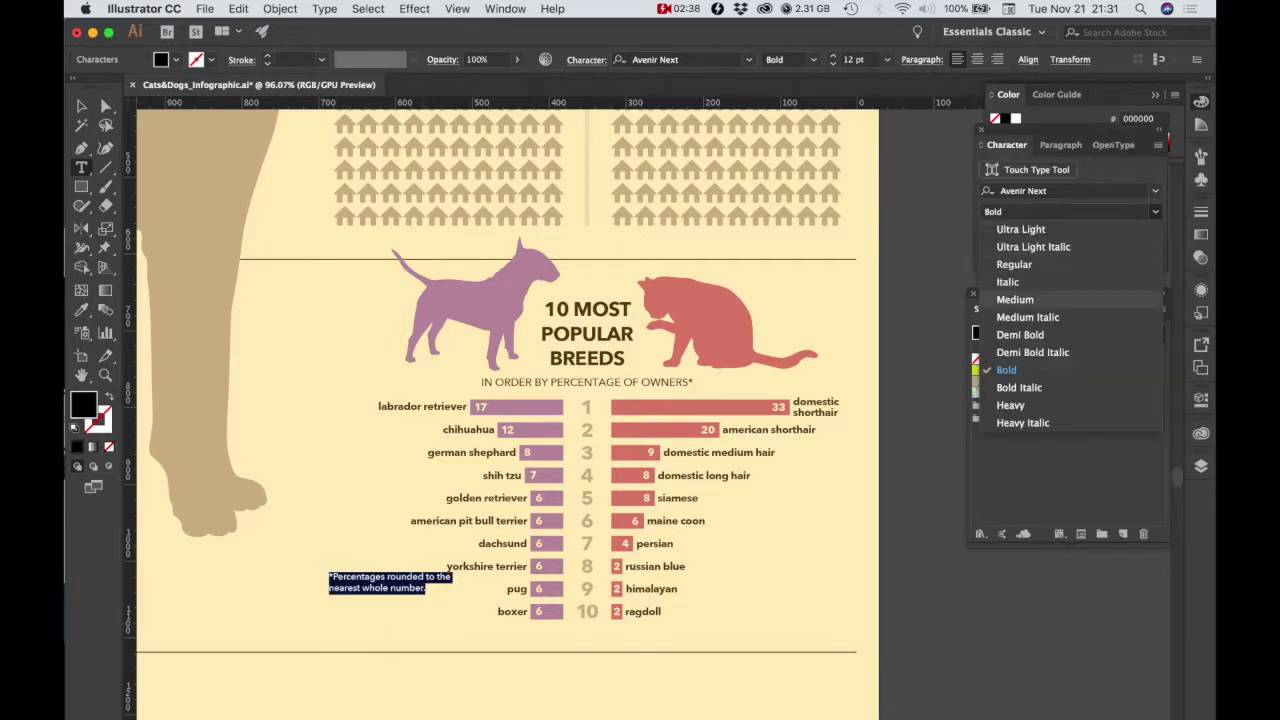
click(1062, 299)
click(1058, 238)
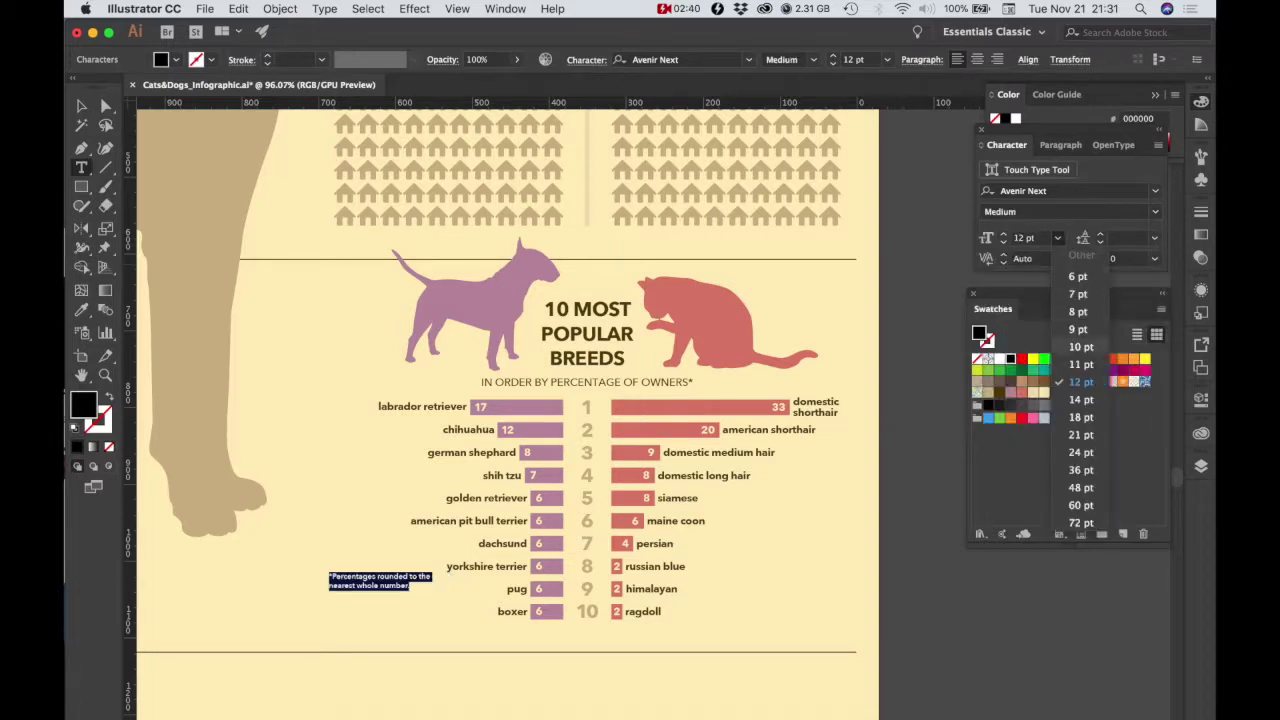
click(1080, 399)
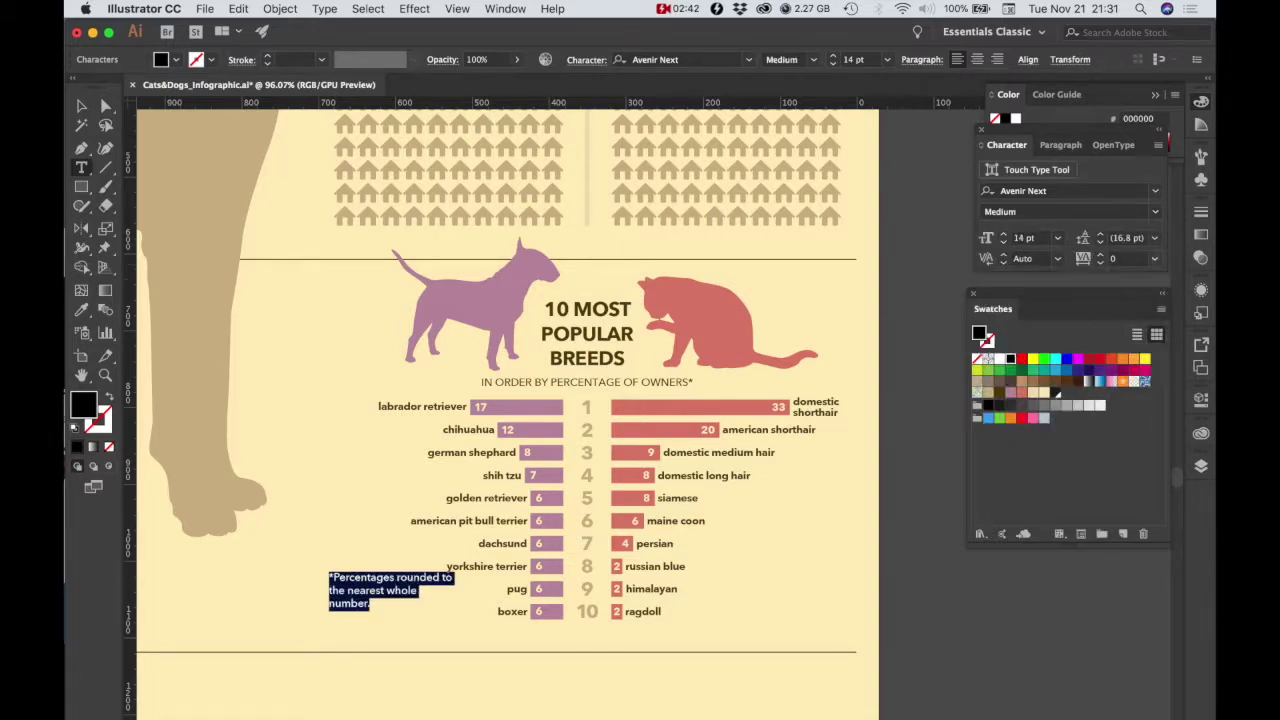
Enlarge only the footnote's leading asterisk to 24 pt.
click(440, 578)
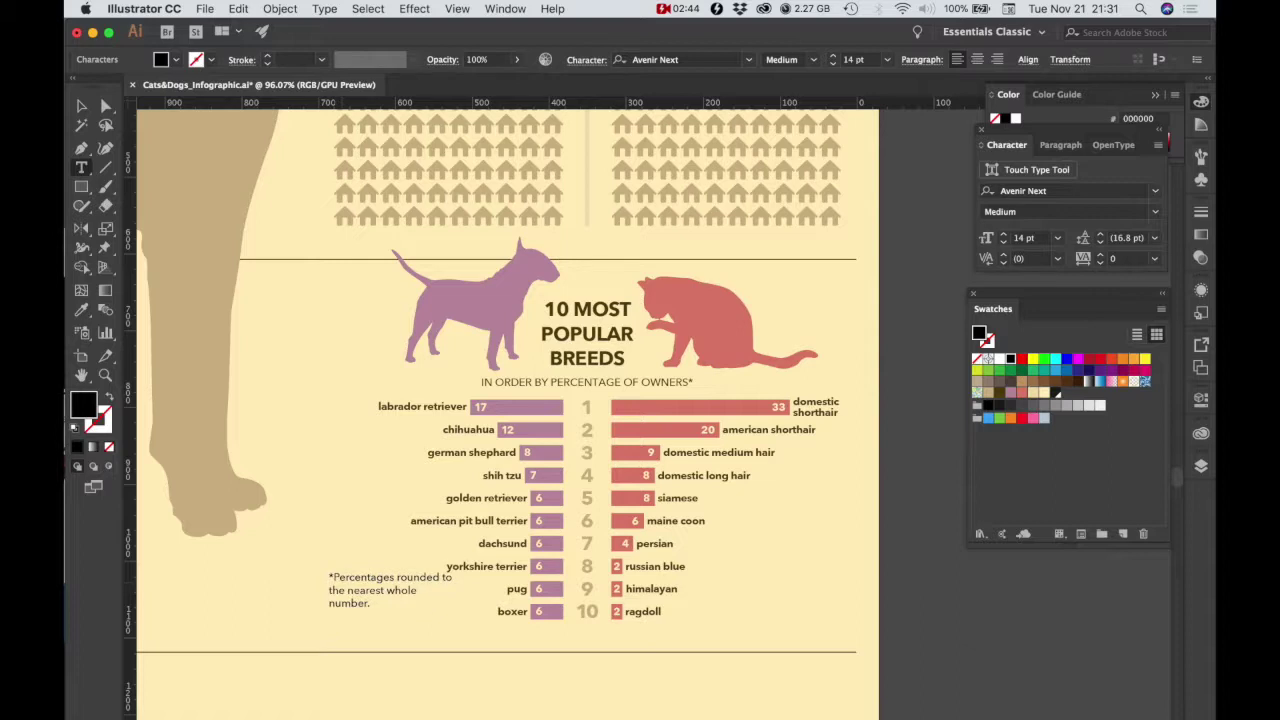
drag(335, 578, 329, 578)
click(1057, 237)
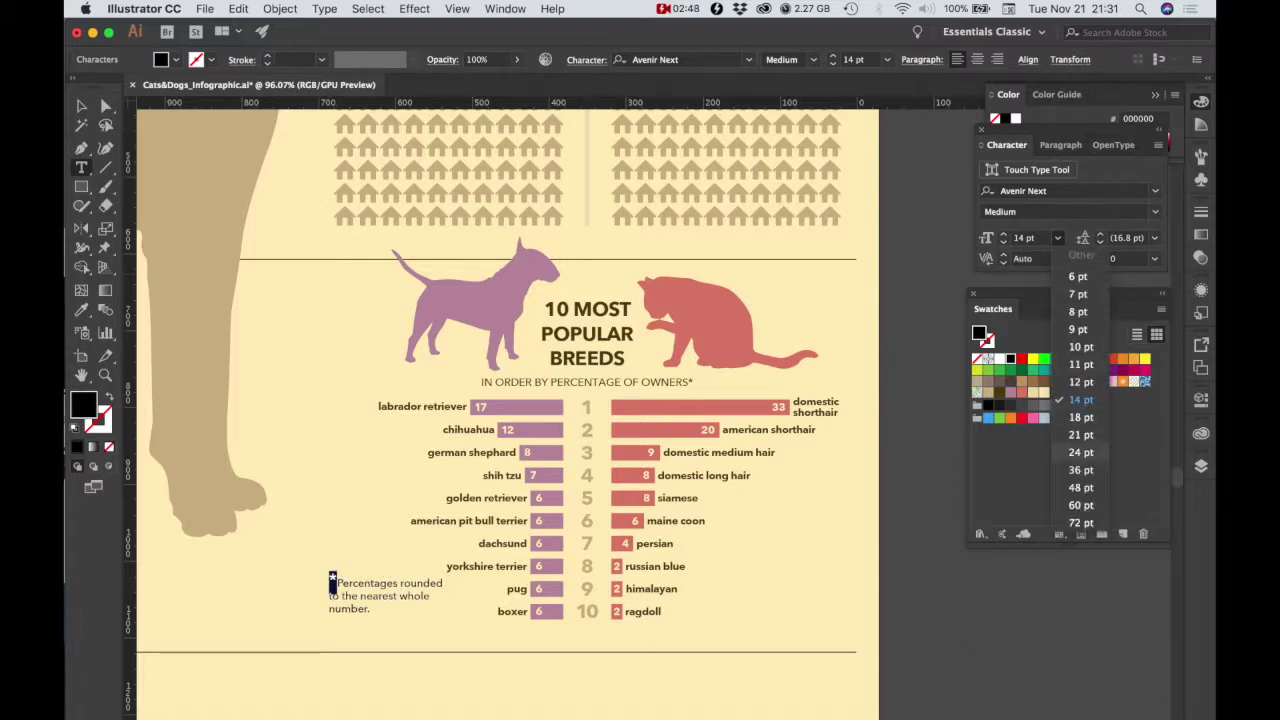
click(1081, 452)
click(82, 106)
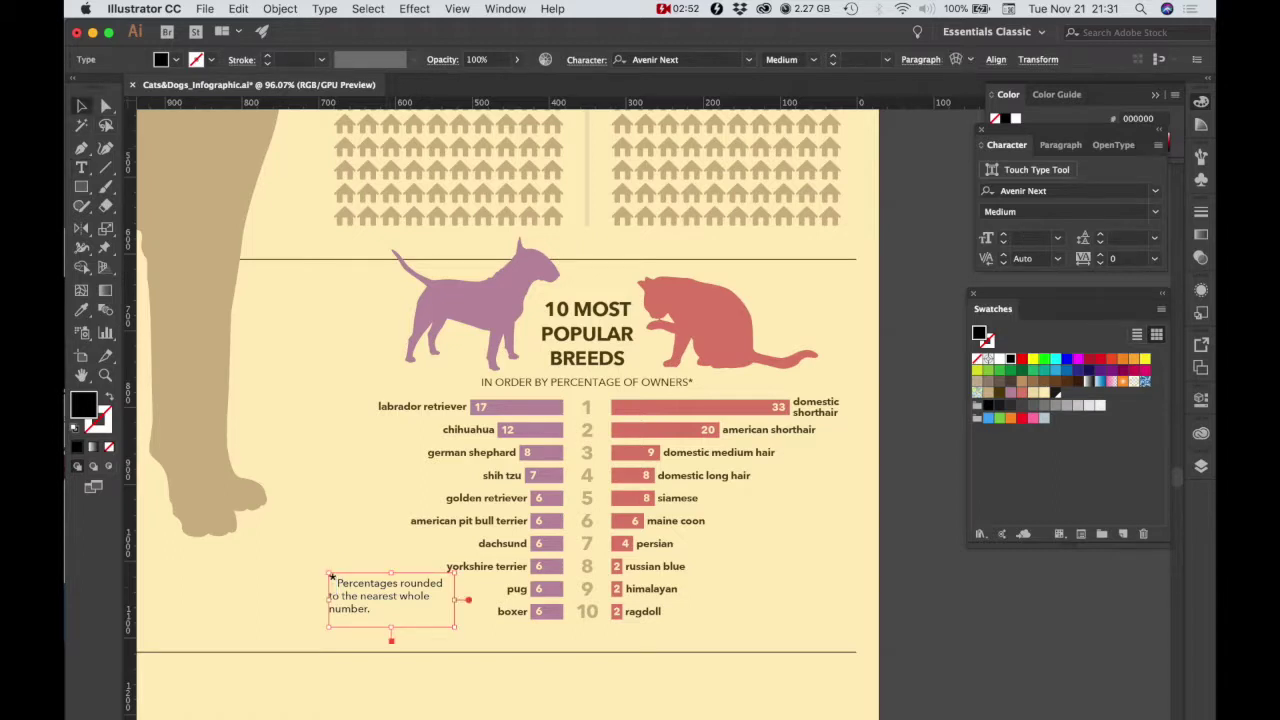
Set the leading of the footnote's sentence to 21 pt and widen its text frame slightly so it fits on two lines.
click(81, 167)
key(super+shift+a)
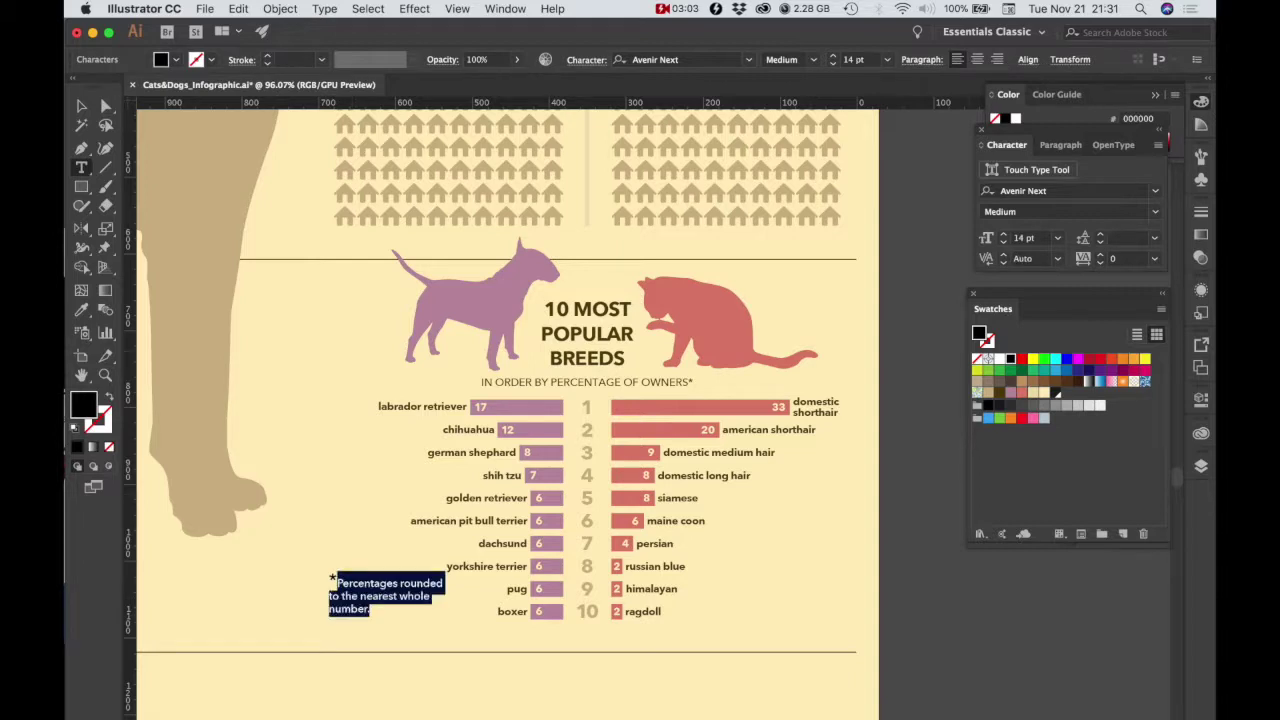
click(1154, 237)
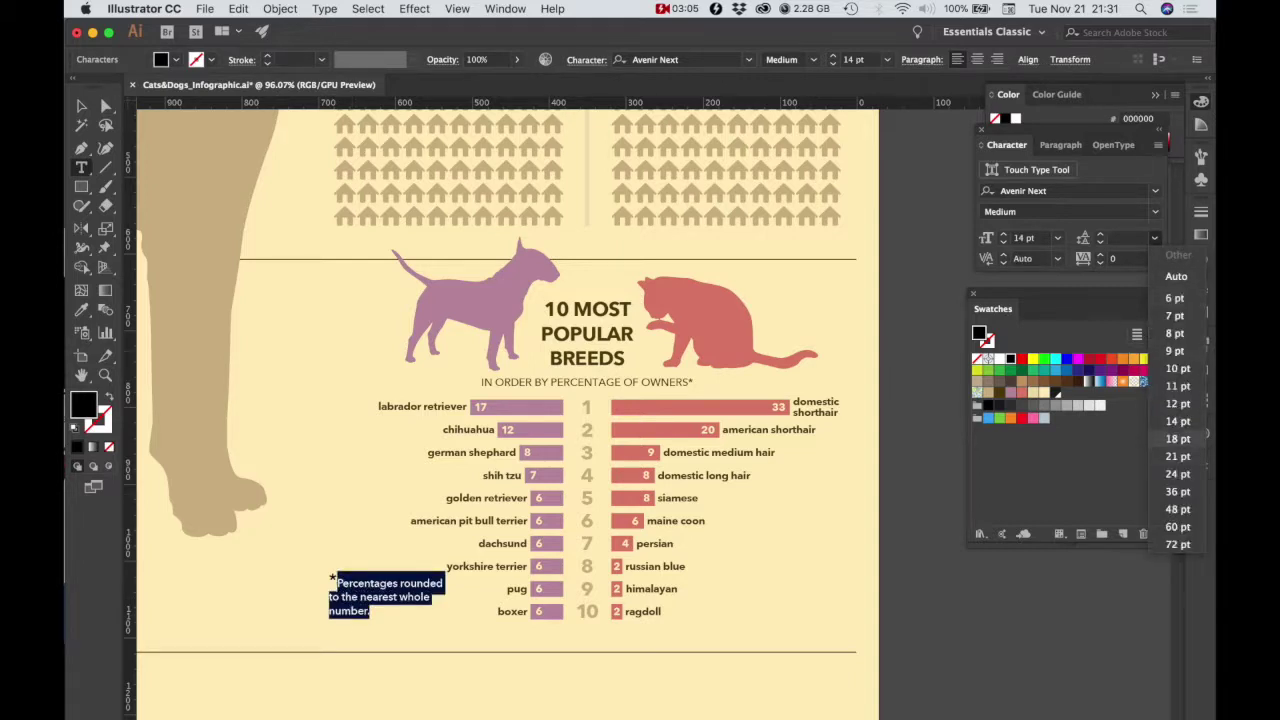
click(1177, 456)
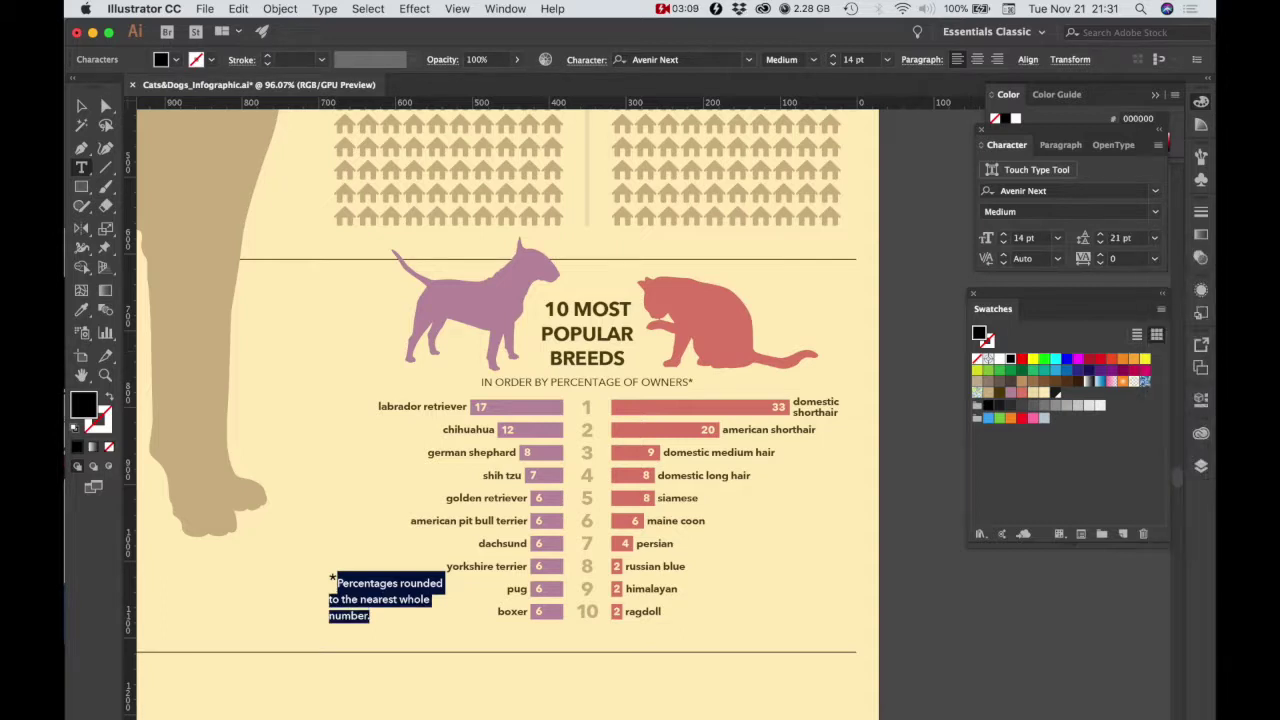
key(Escape)
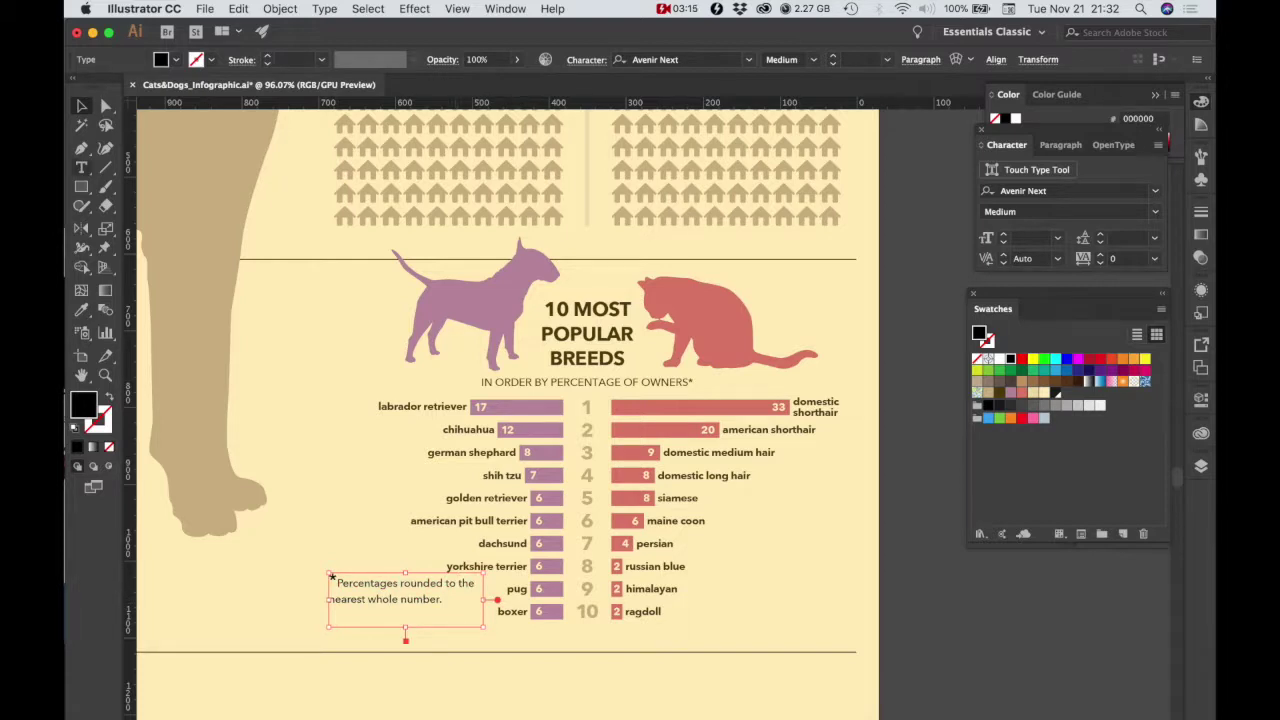
key(super+shift+a)
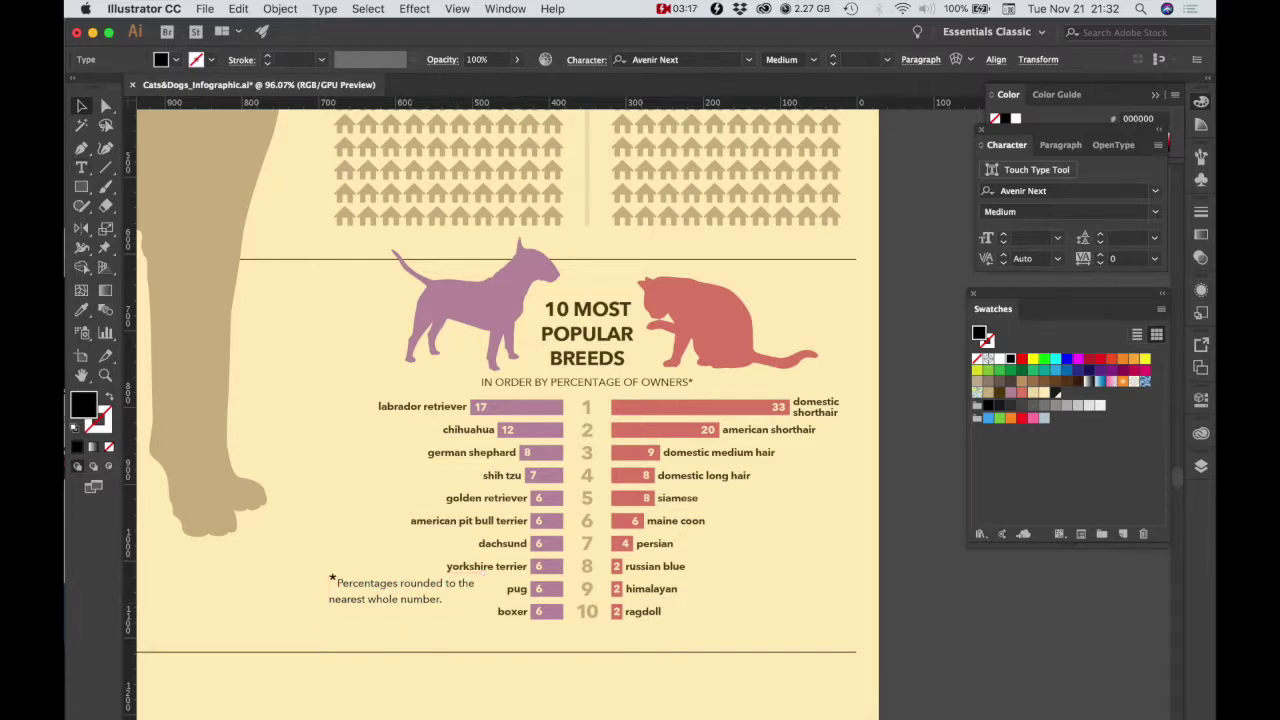
Break the footnote's first line after "rounded to" so the second line starts with "the nearest".
scroll(500, 400, down, 3)
scroll(424, 424, up, 5)
click(385, 410)
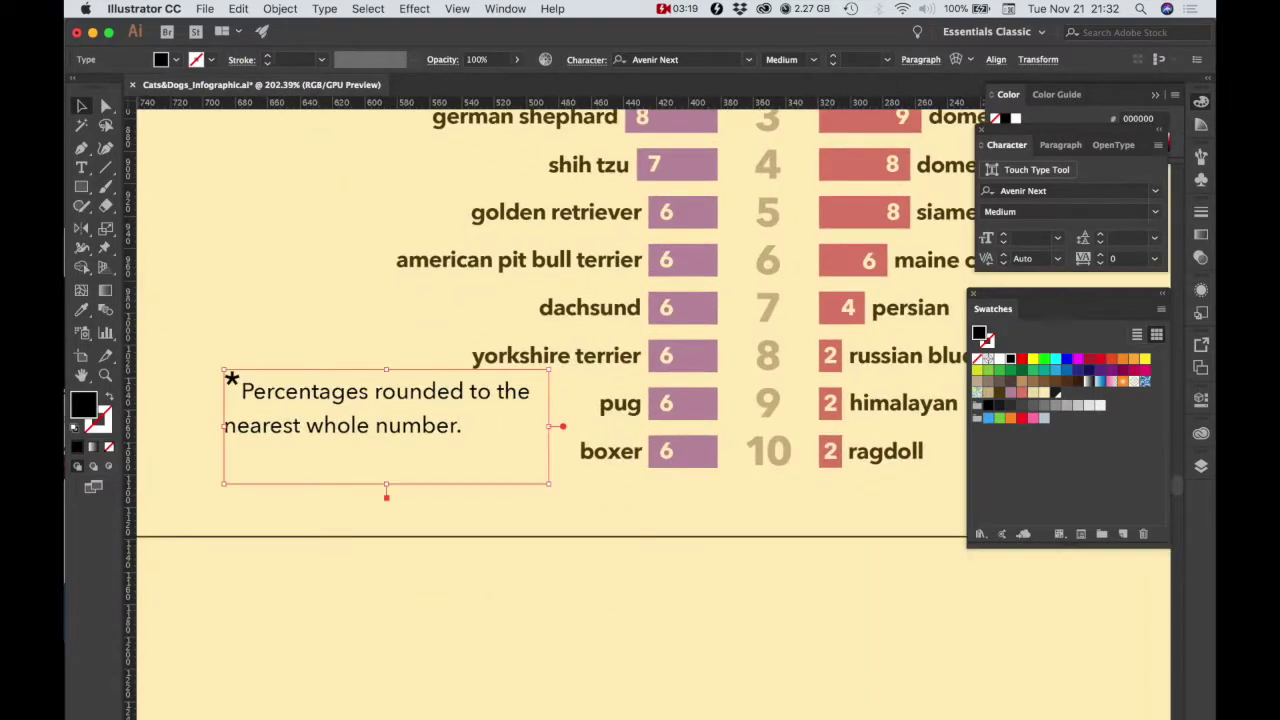
click(82, 167)
click(497, 392)
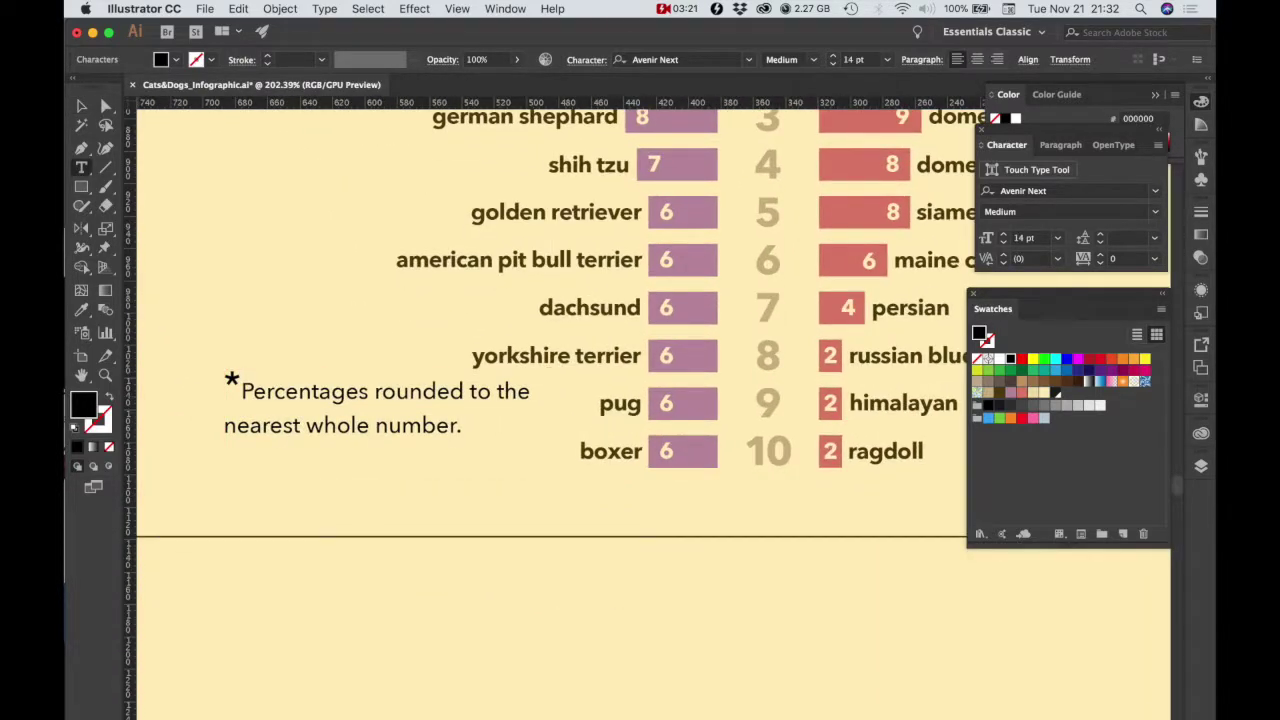
key(Return)
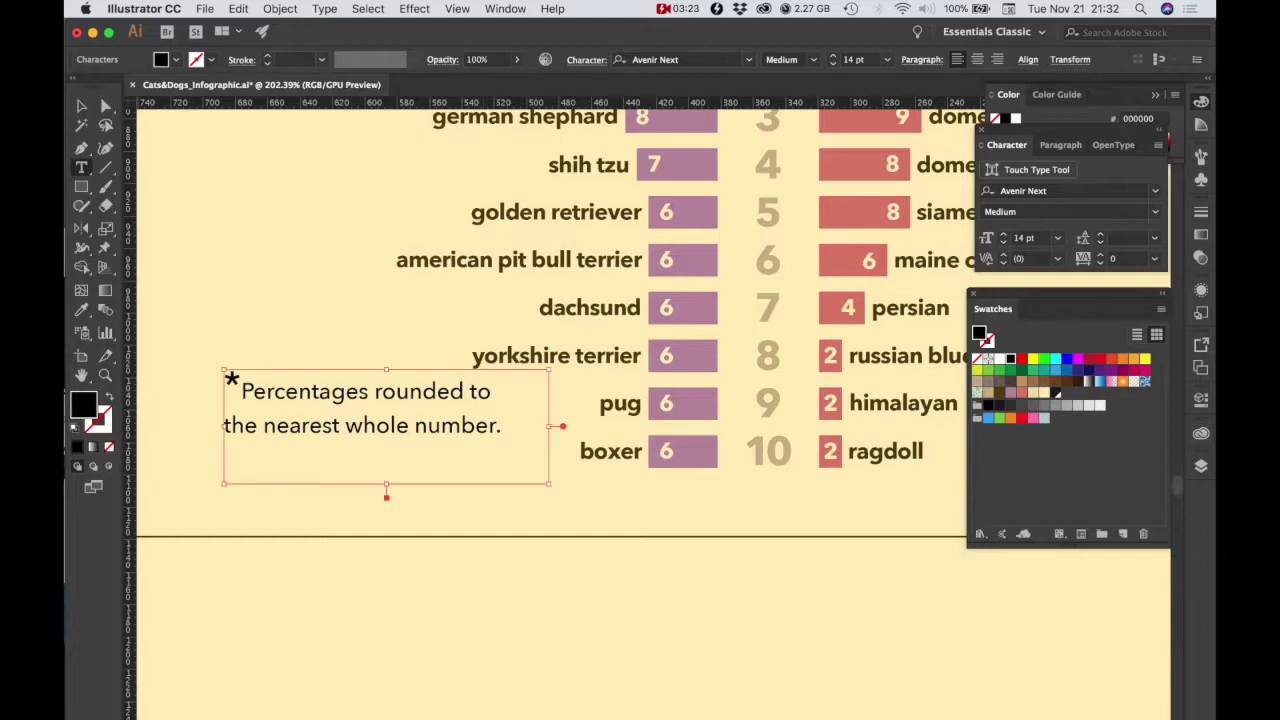
Set the whole footnote's tracking to -25 and indent its second line to align under "Percentages".
key(super+a)
click(1155, 258)
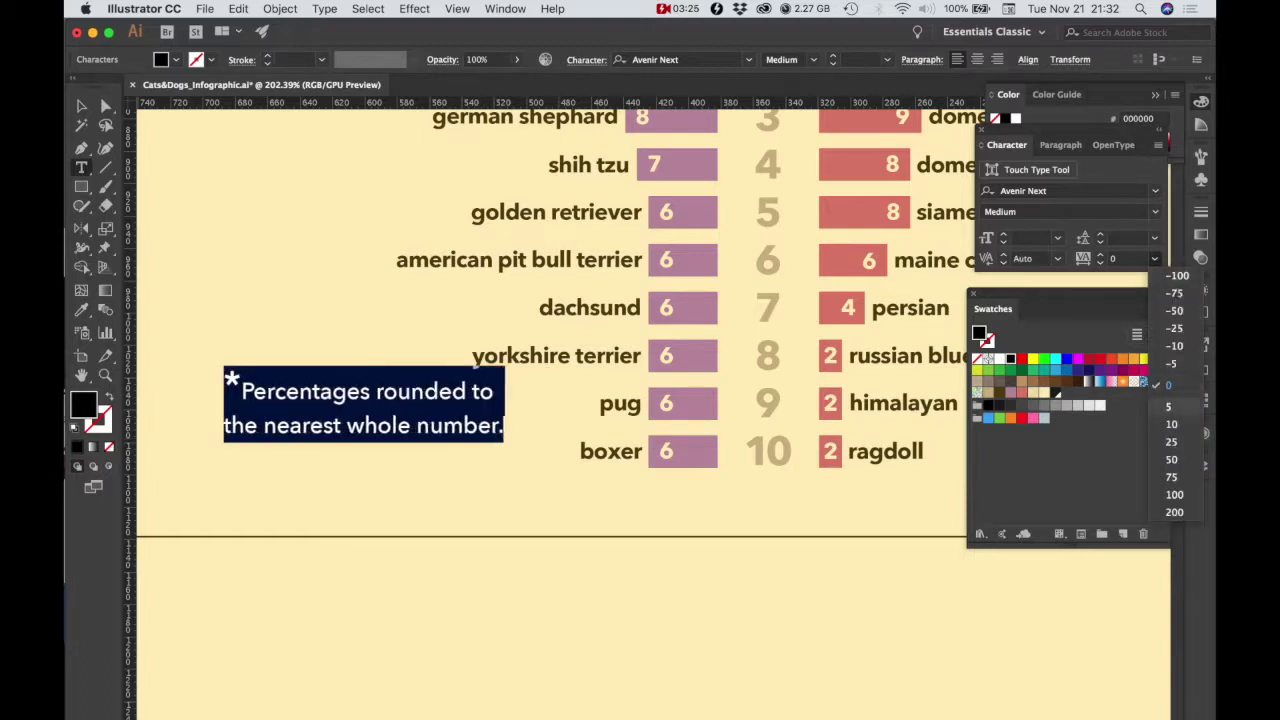
click(1173, 328)
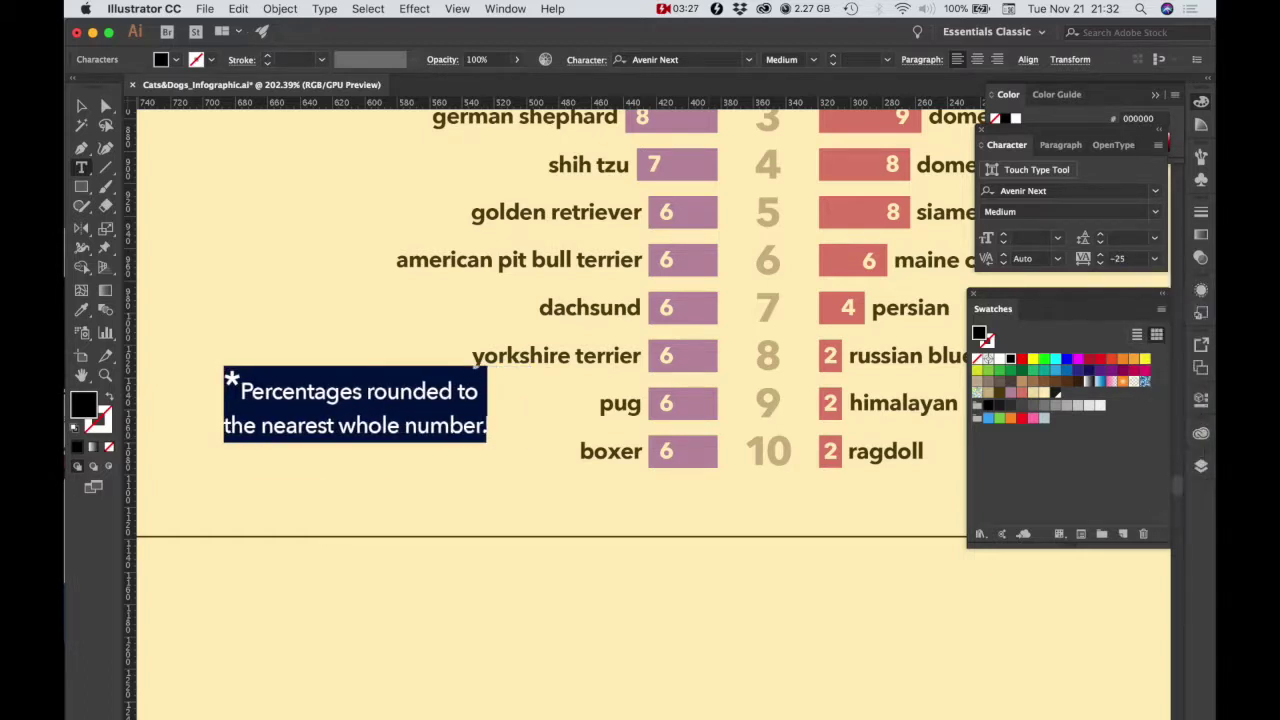
click(355, 392)
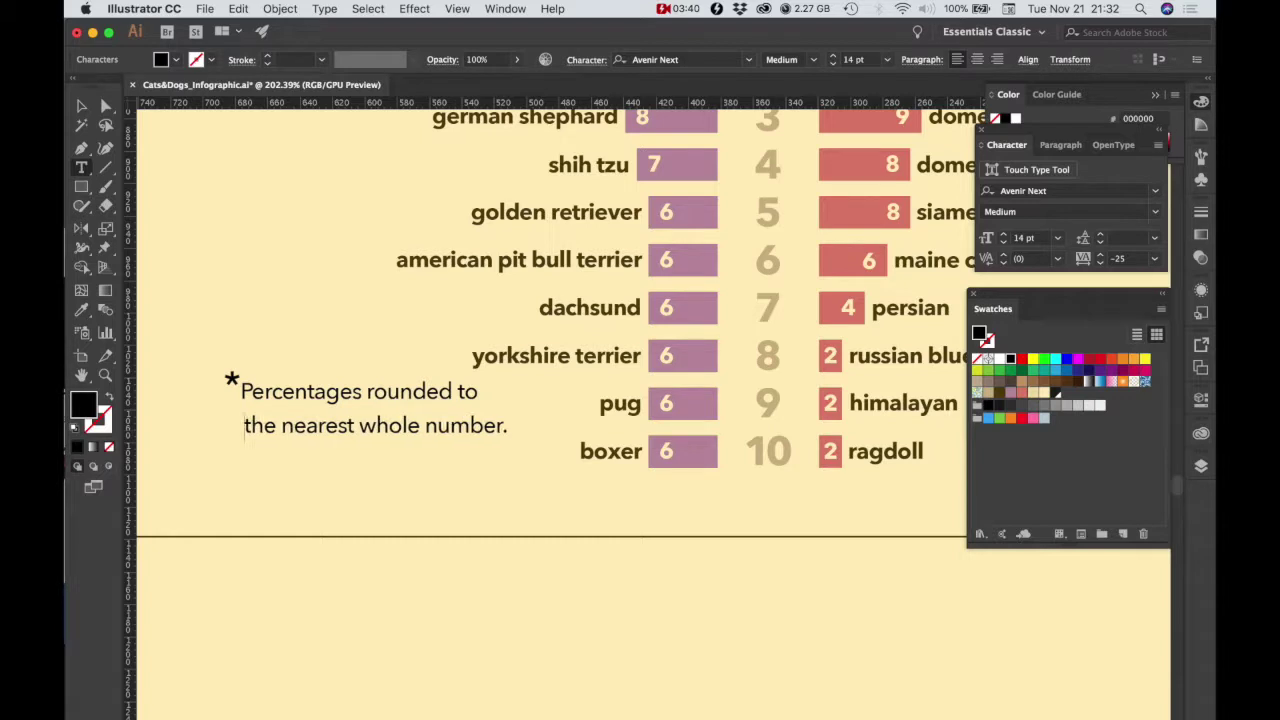
click(81, 106)
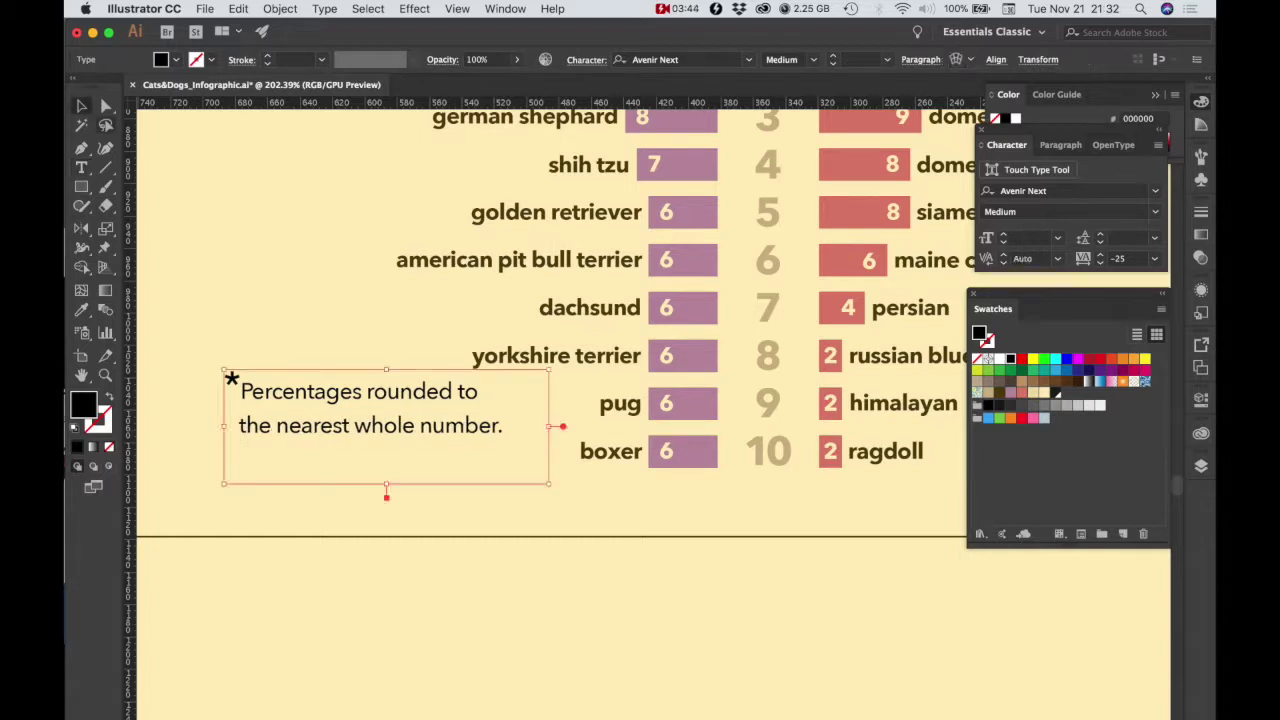
Show the guides and move the footnote beside the pug and boxer rows, its second line resting near the chart's bottom guide.
drag(335, 425, 380, 448)
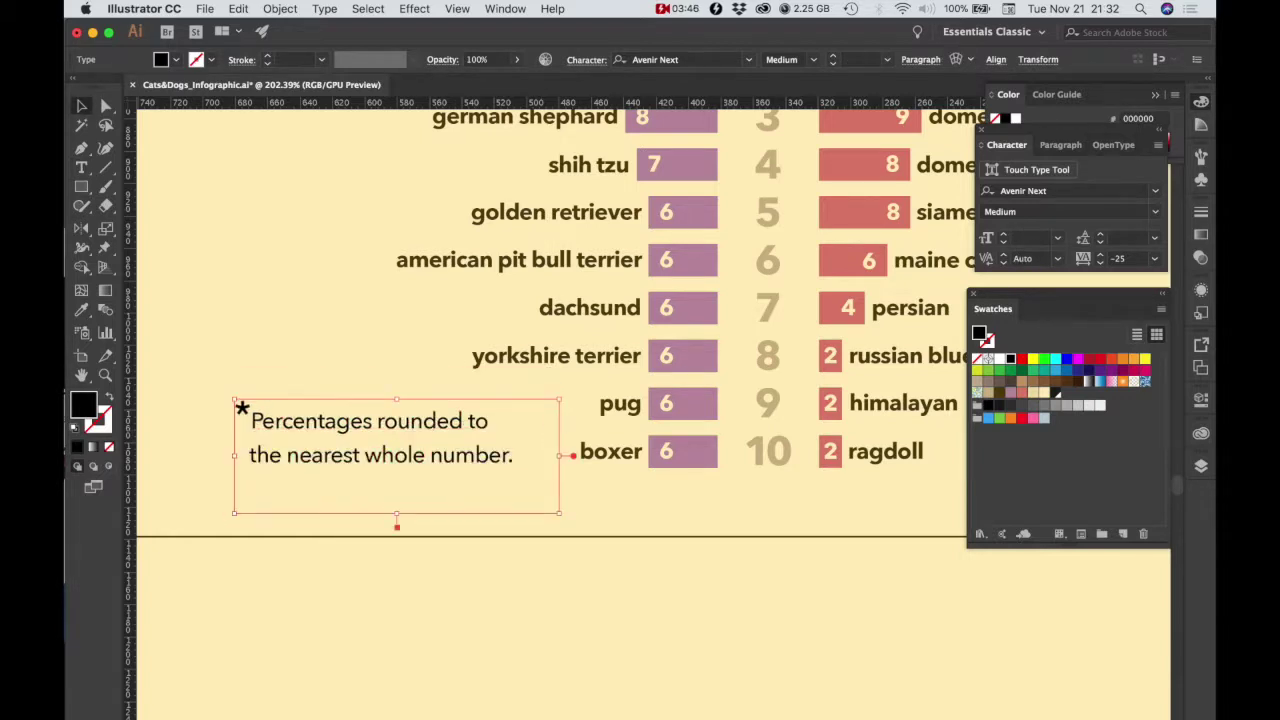
key(super+;)
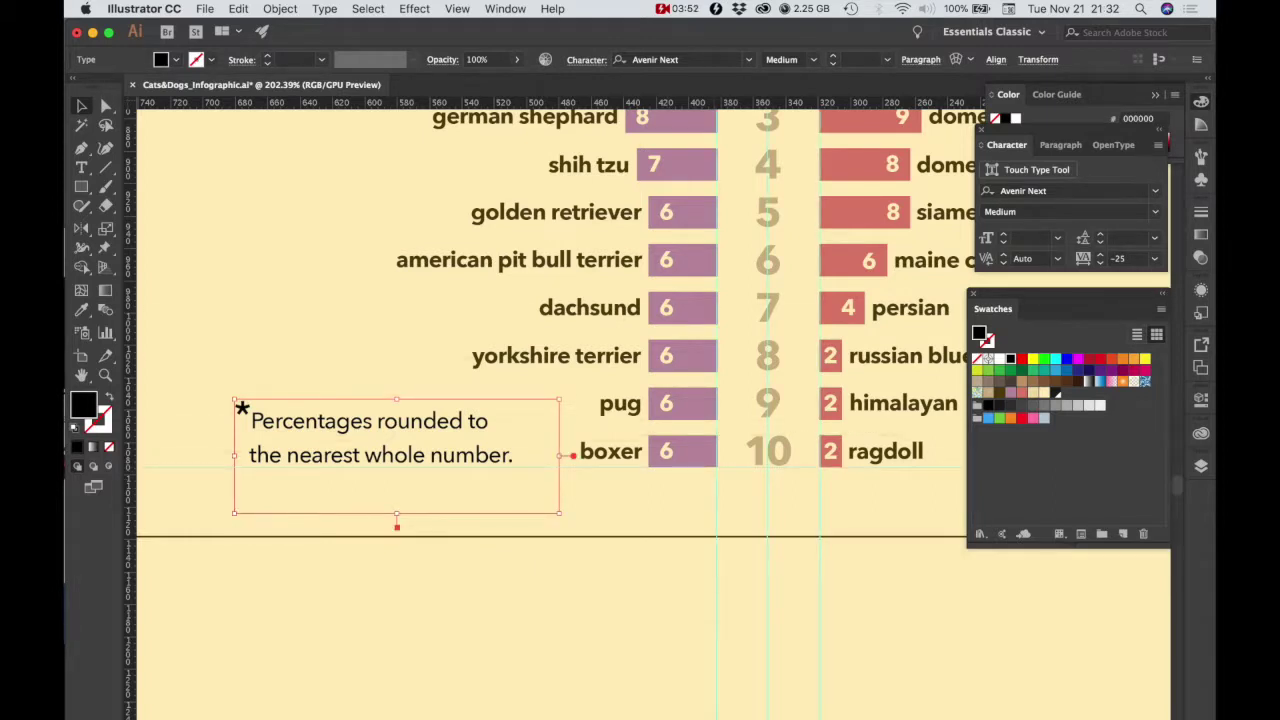
key(Down)
key(Down)
key(Down)
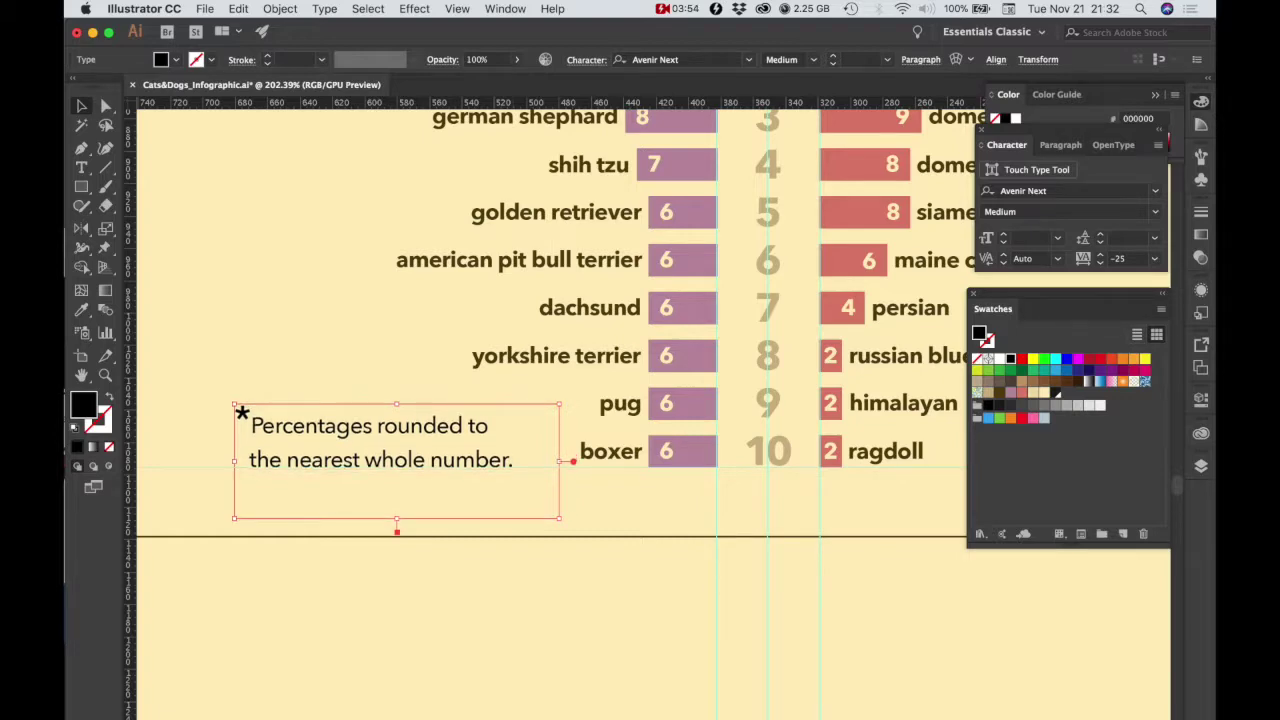
drag(372, 460, 318, 460)
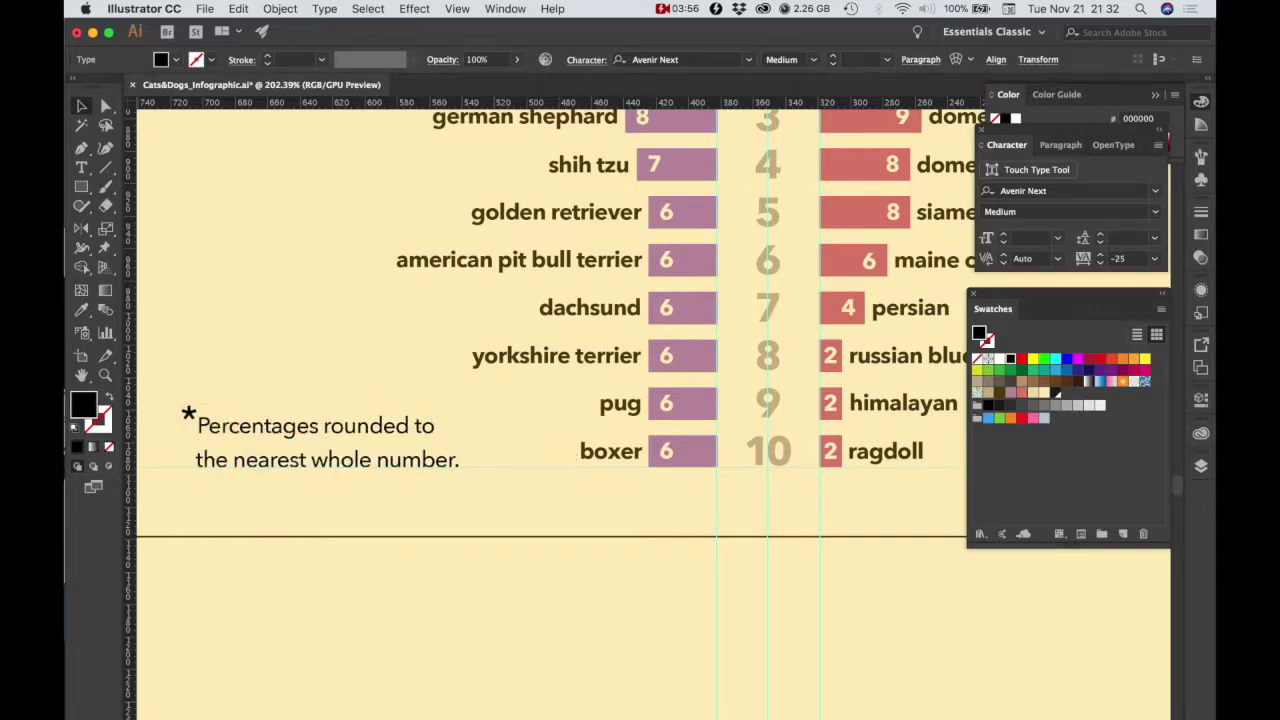
Create a tall text frame between the large dog's leg and the dog breeds chart.
scroll(446, 432, down, 8)
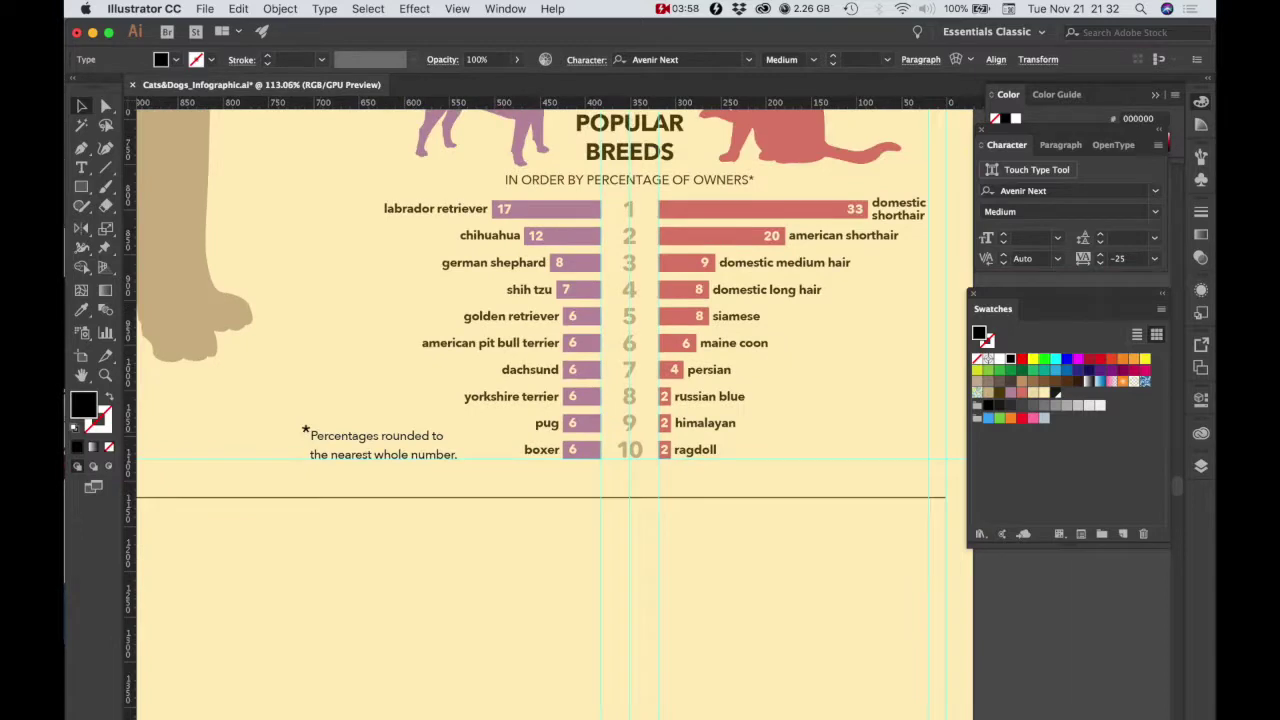
scroll(550, 410, up, 5)
scroll(550, 410, left, 4)
scroll(550, 410, right, 2)
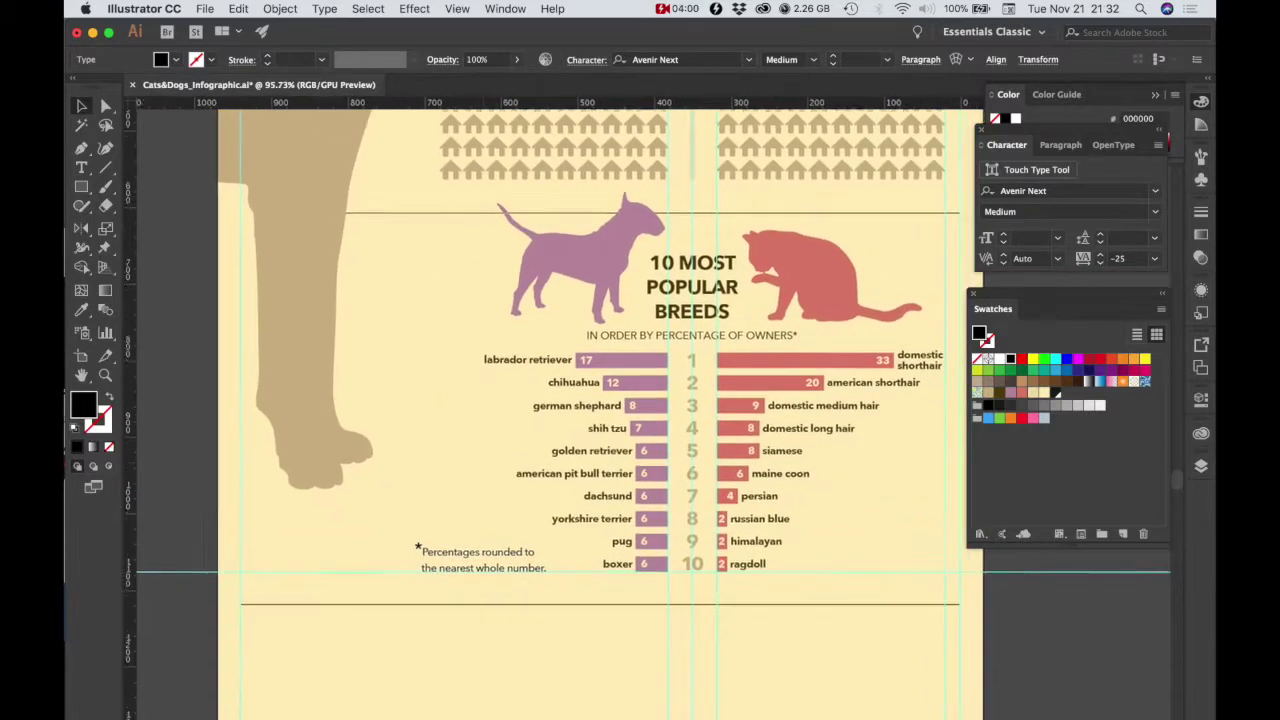
scroll(550, 465, down, 1)
scroll(550, 470, down, 1)
scroll(480, 488, up, 3)
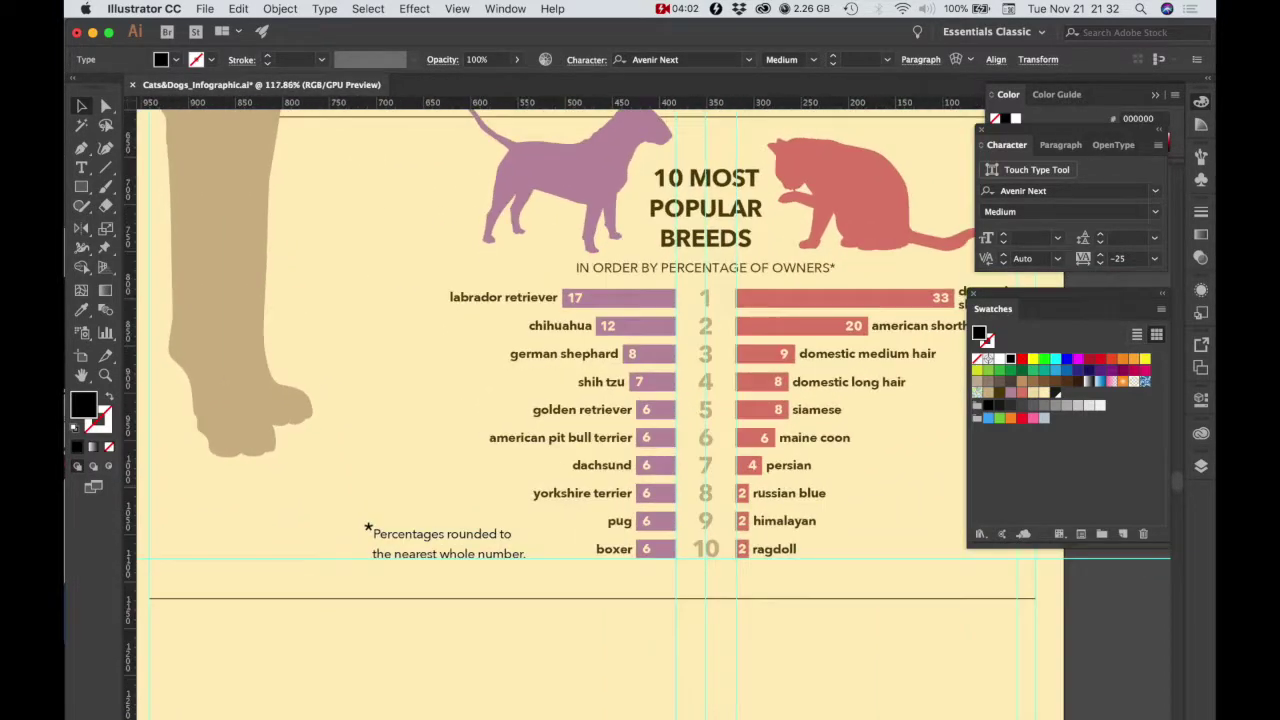
scroll(430, 488, down, 2)
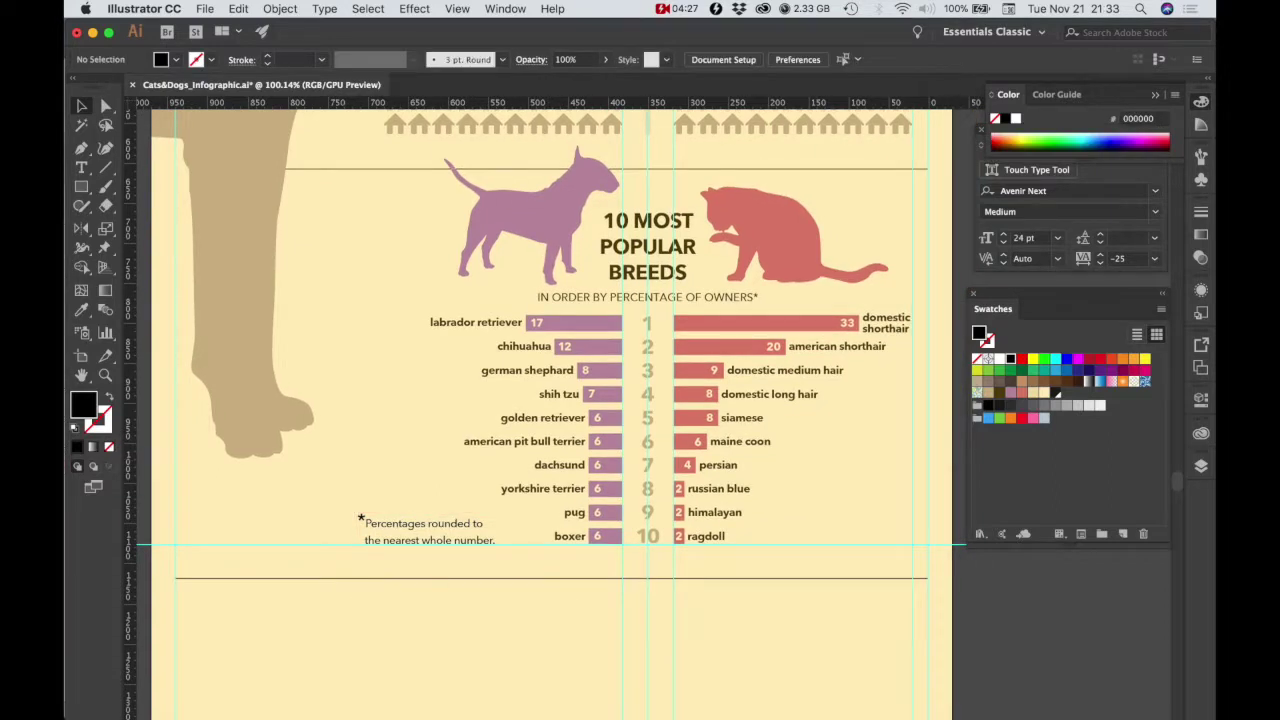
click(81, 167)
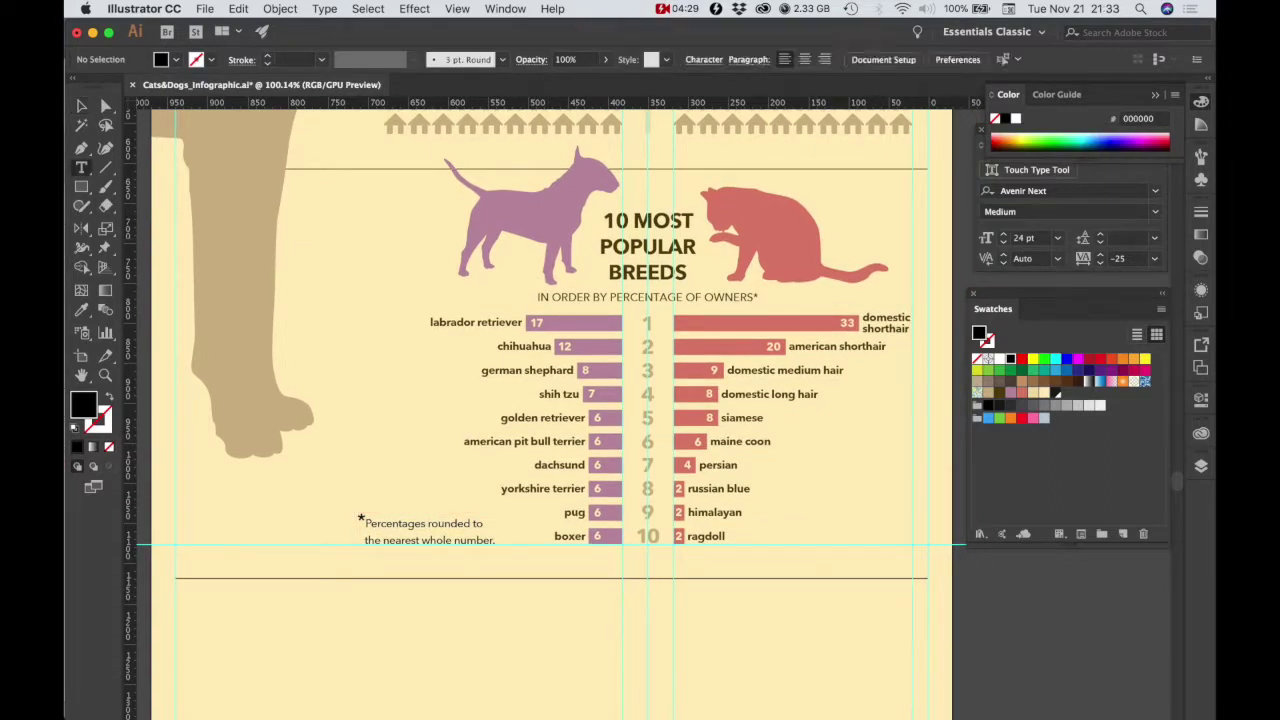
drag(256, 226, 405, 458)
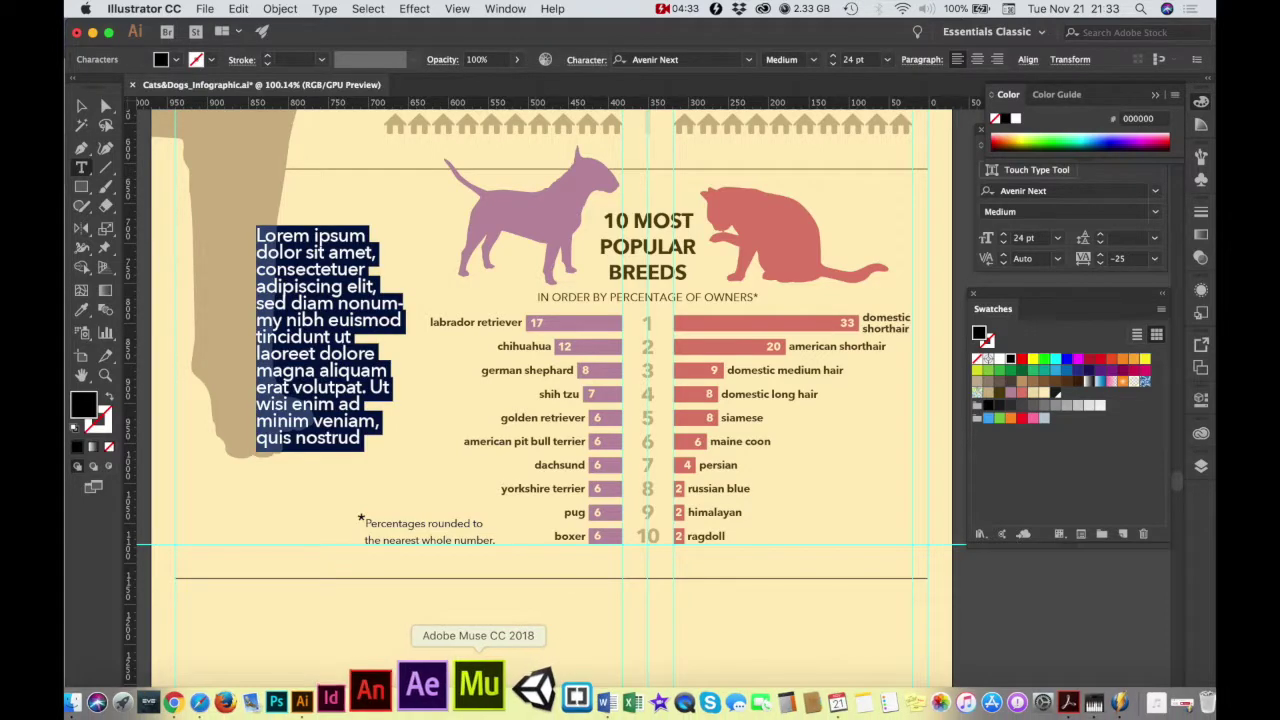
Switch to the Word document, copy the paragraph starting "Currently, there are 42 recognized cat breeds" and return to Illustrator.
click(541, 688)
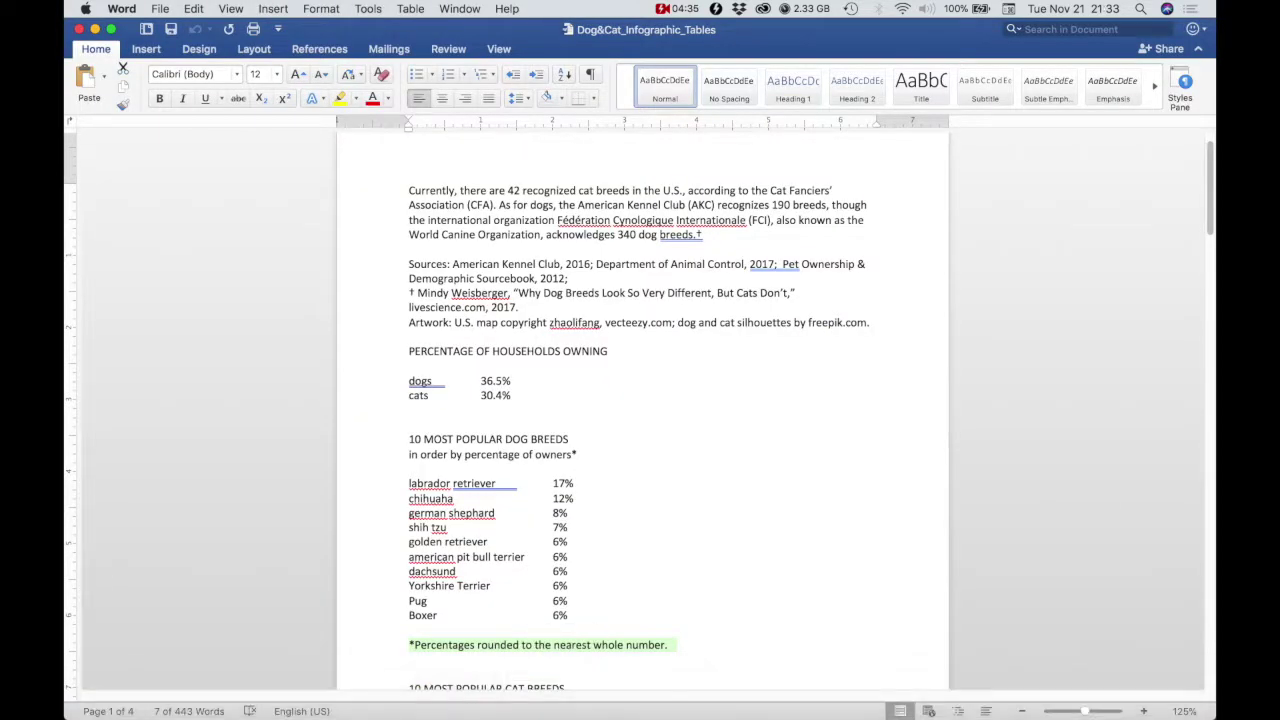
triple_click(620, 212)
key(super+c)
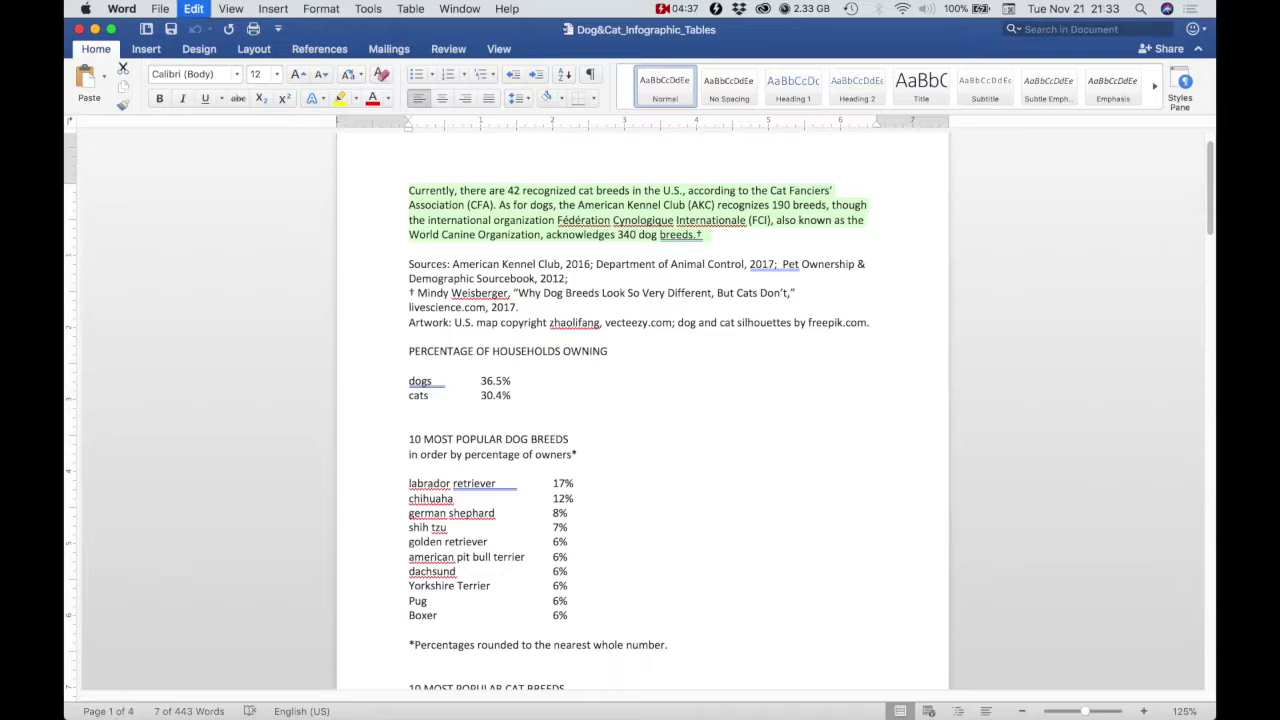
mouse_move(443, 700)
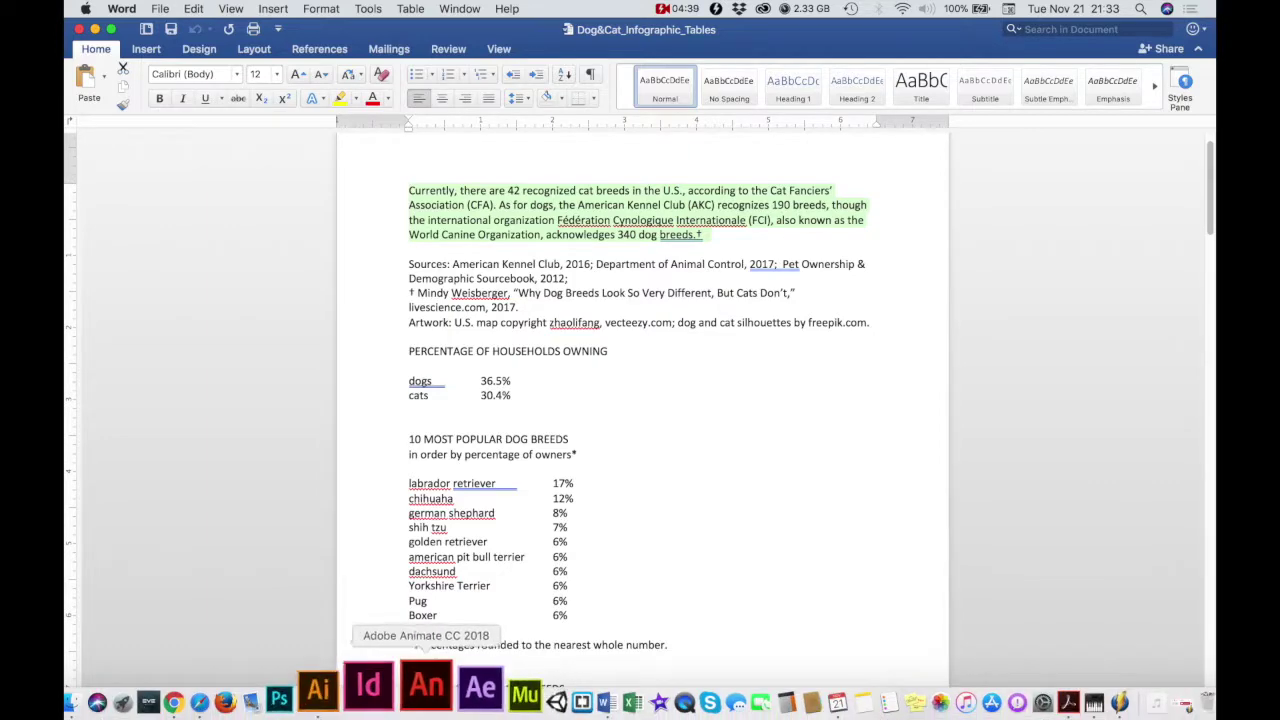
click(354, 688)
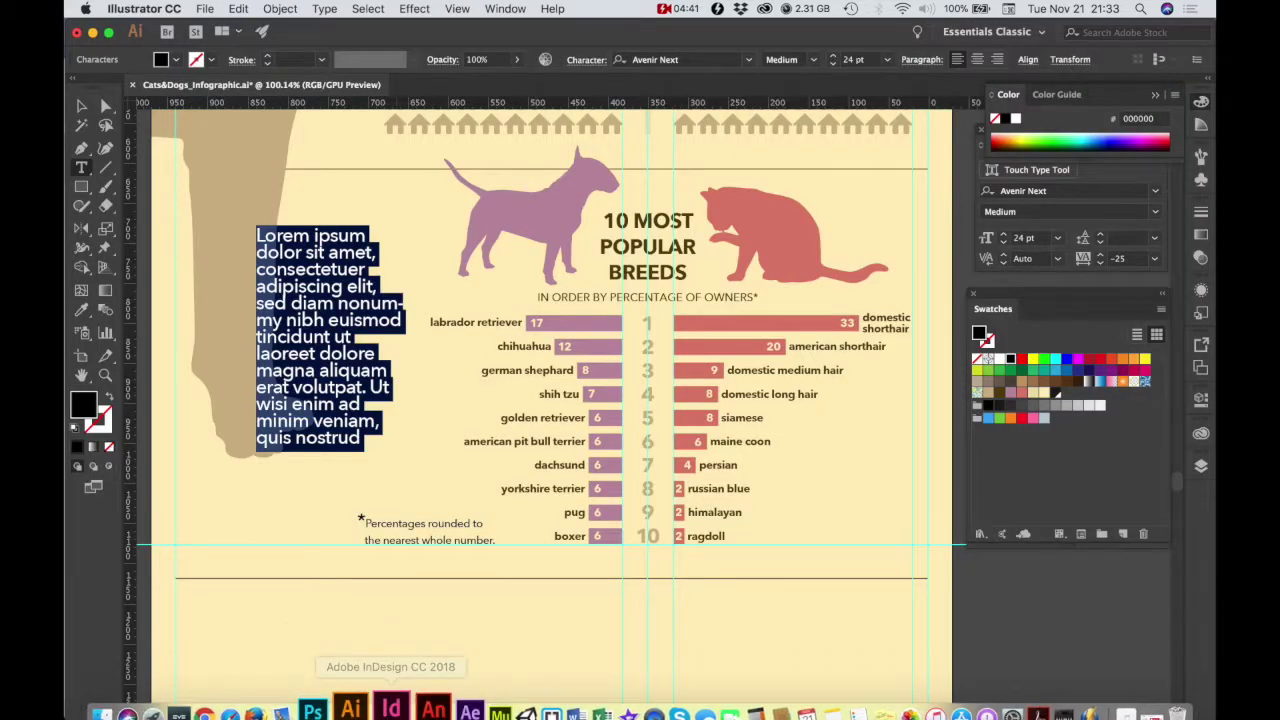
Replace the placeholder text with the copied breeds paragraph and set it to 12 pt with 21 pt leading.
key(super+v)
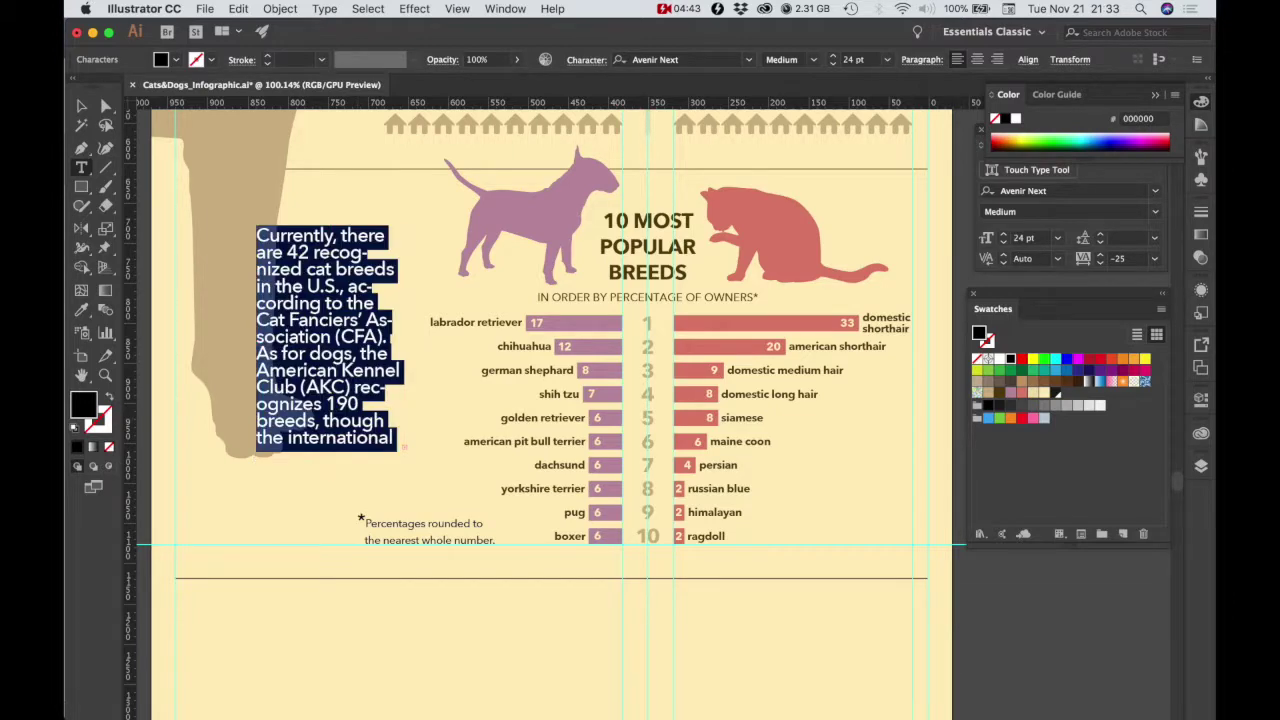
click(1057, 237)
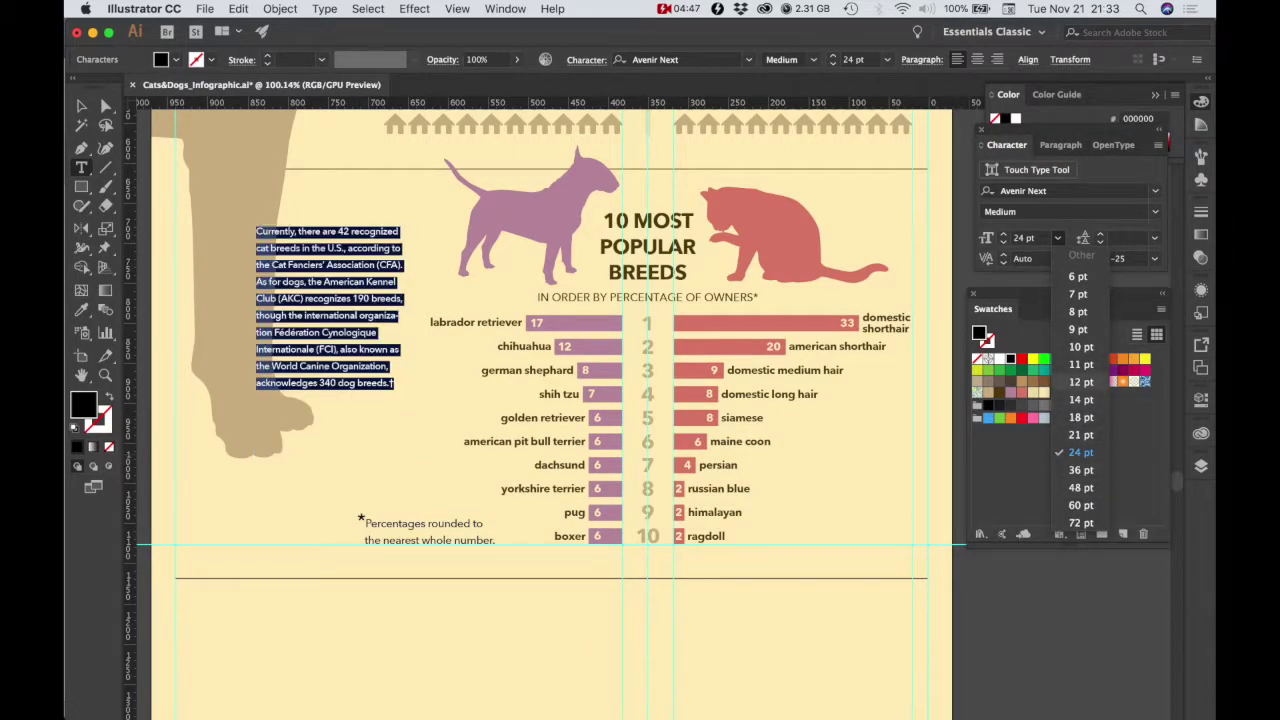
click(1080, 382)
click(1155, 238)
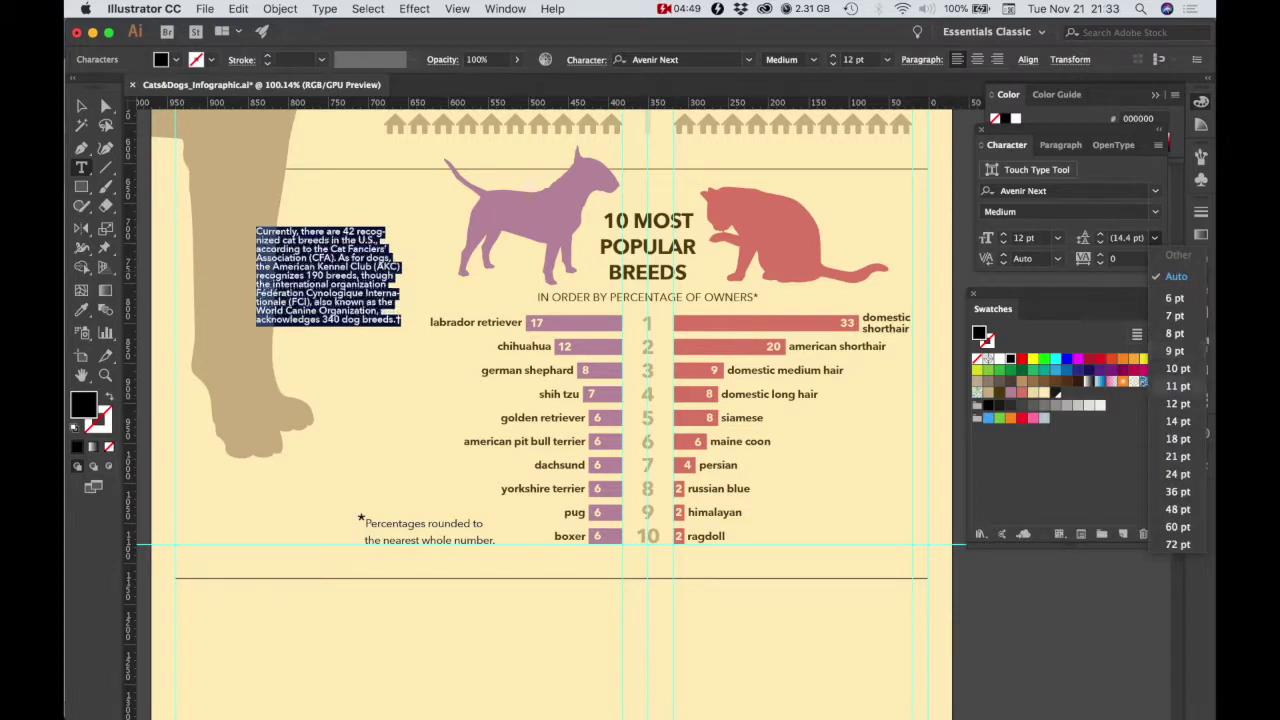
click(1184, 437)
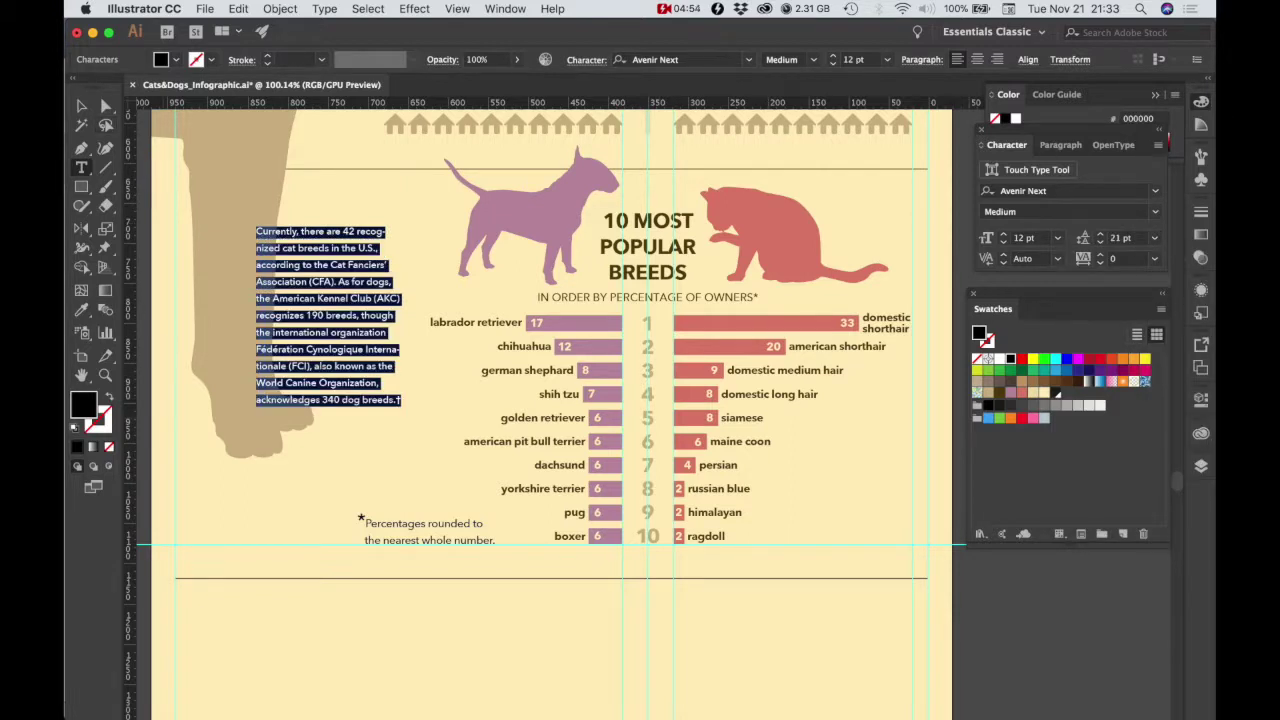
Color both the breeds paragraph and the percentages footnote with the dark brown swatch 574109.
click(1055, 393)
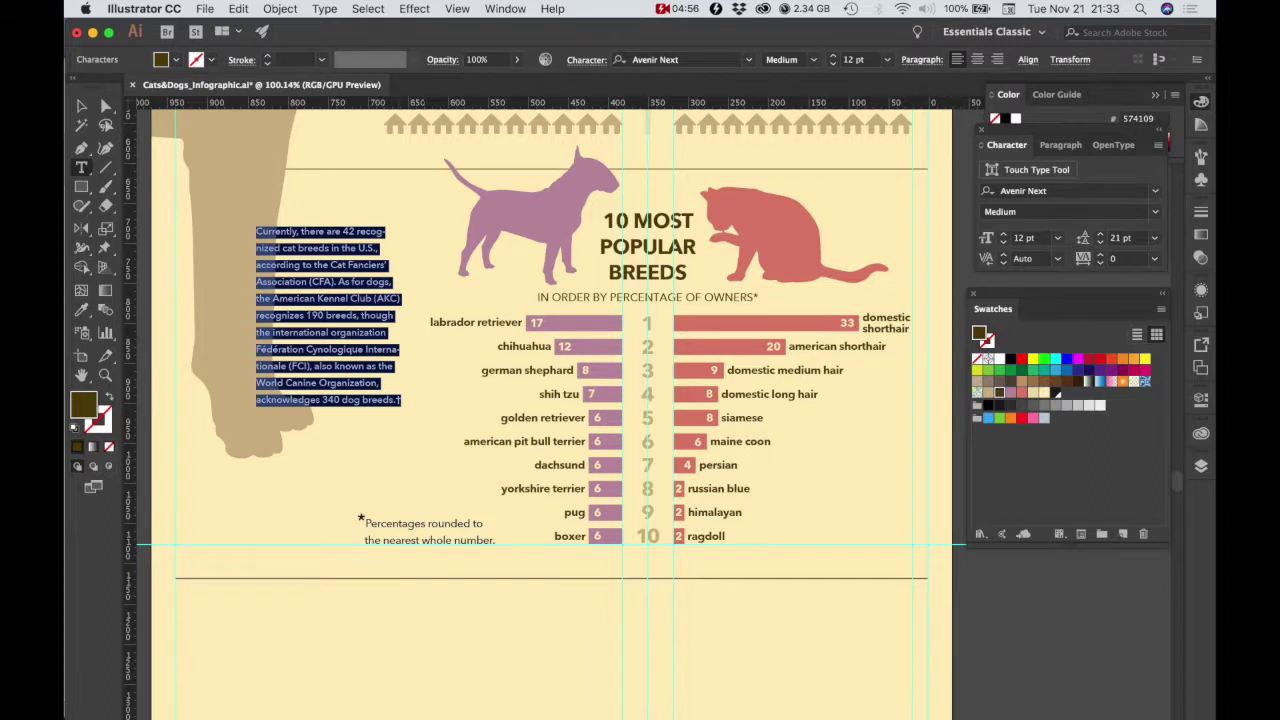
click(425, 530)
key(super+a)
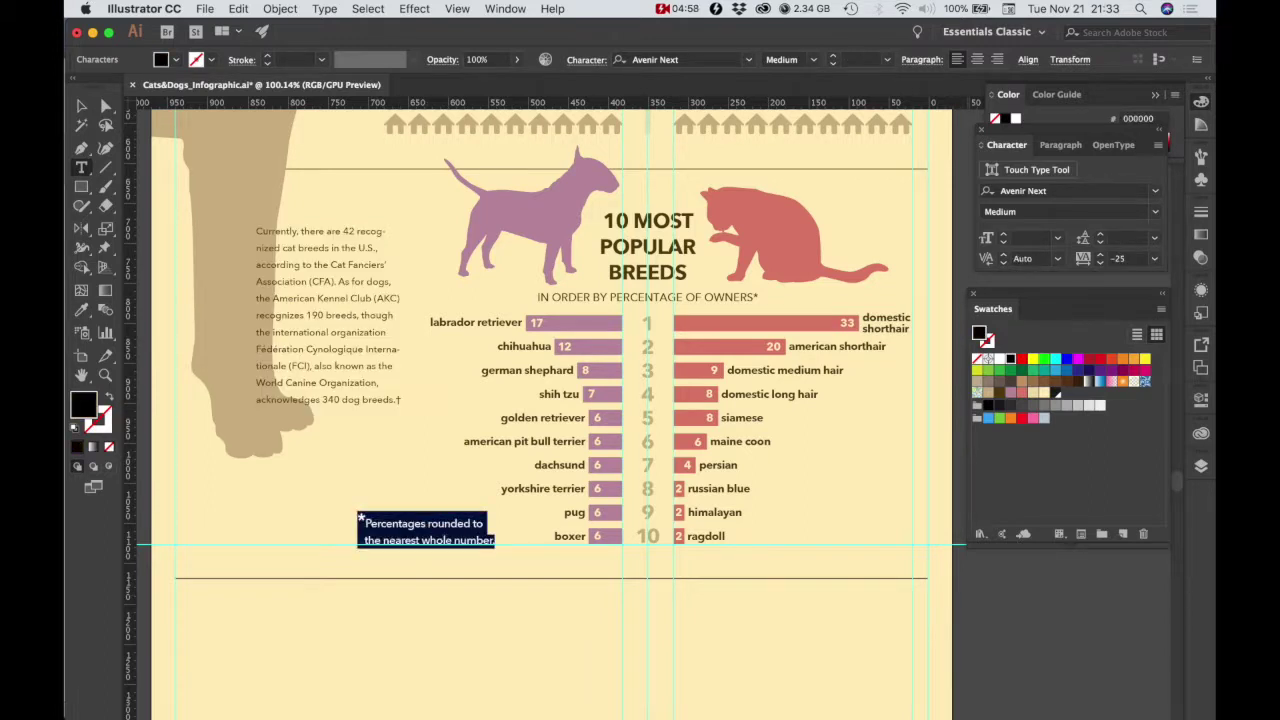
click(82, 107)
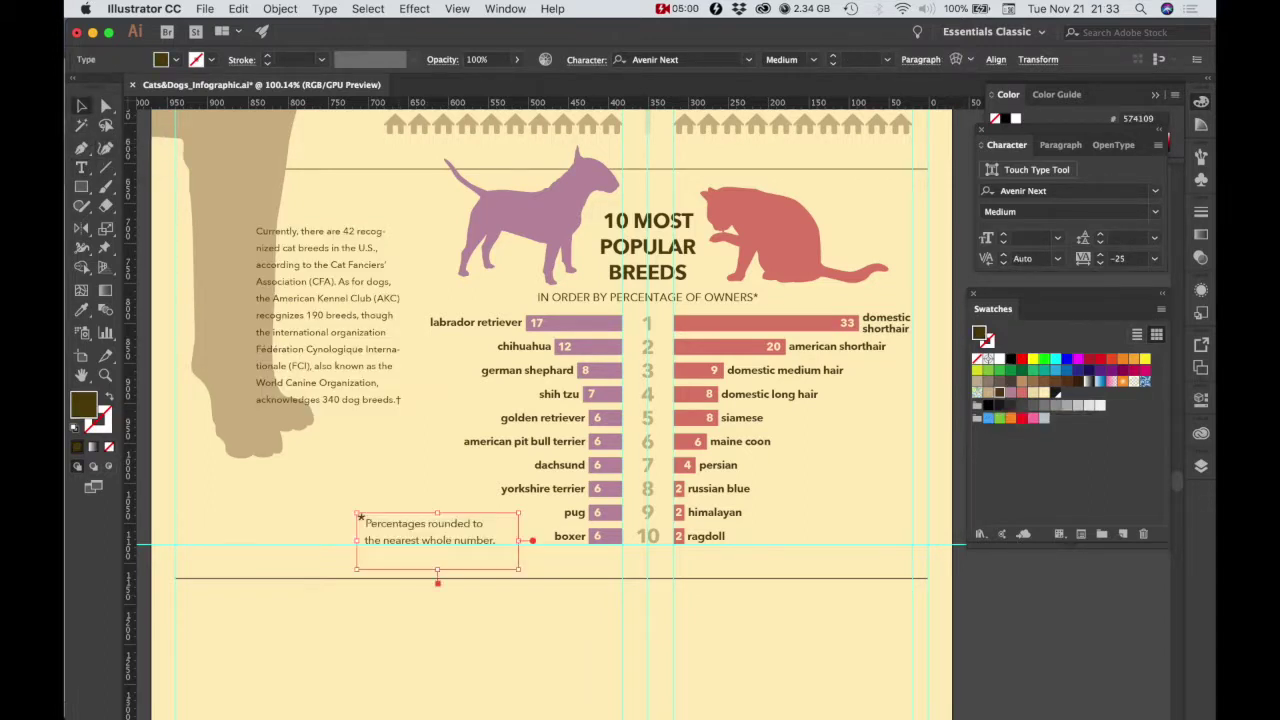
Shift the breeds paragraph slightly toward the chart and add a horizontal guide level with the top of the "10 MOST POPULAR BREEDS" title.
drag(328, 315, 356, 322)
scroll(465, 270, up, 3)
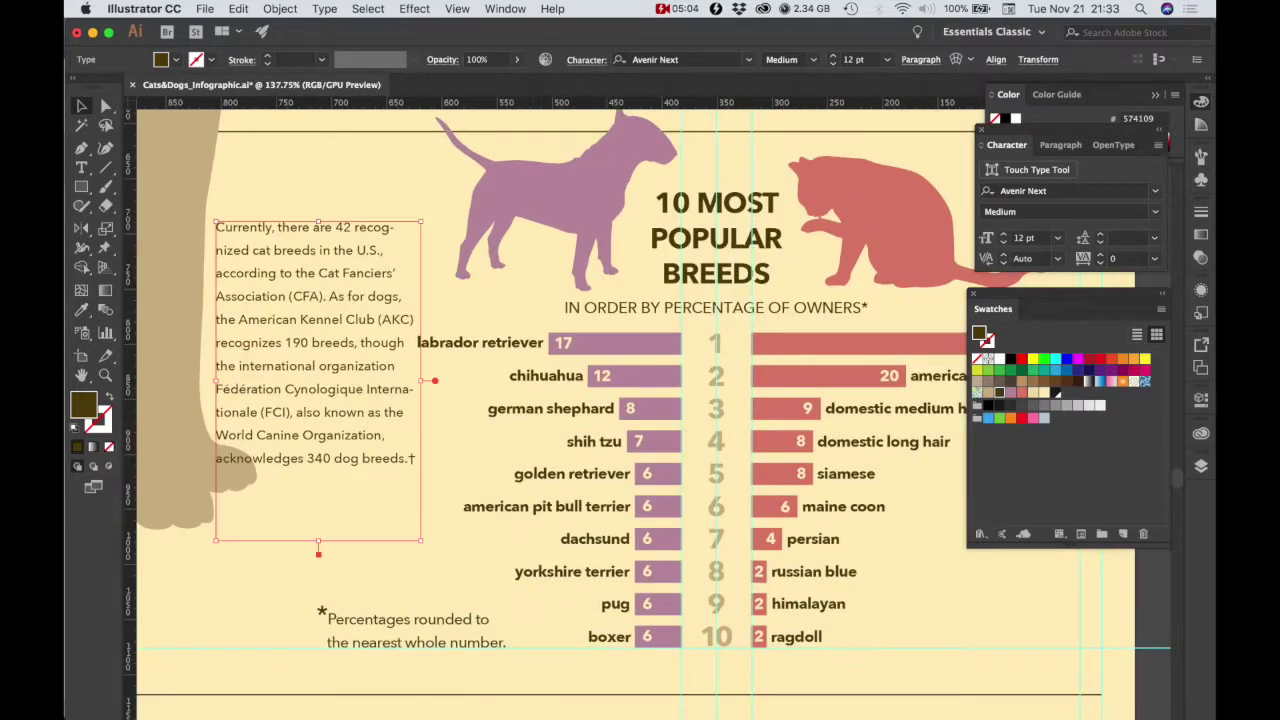
drag(465, 179, 465, 192)
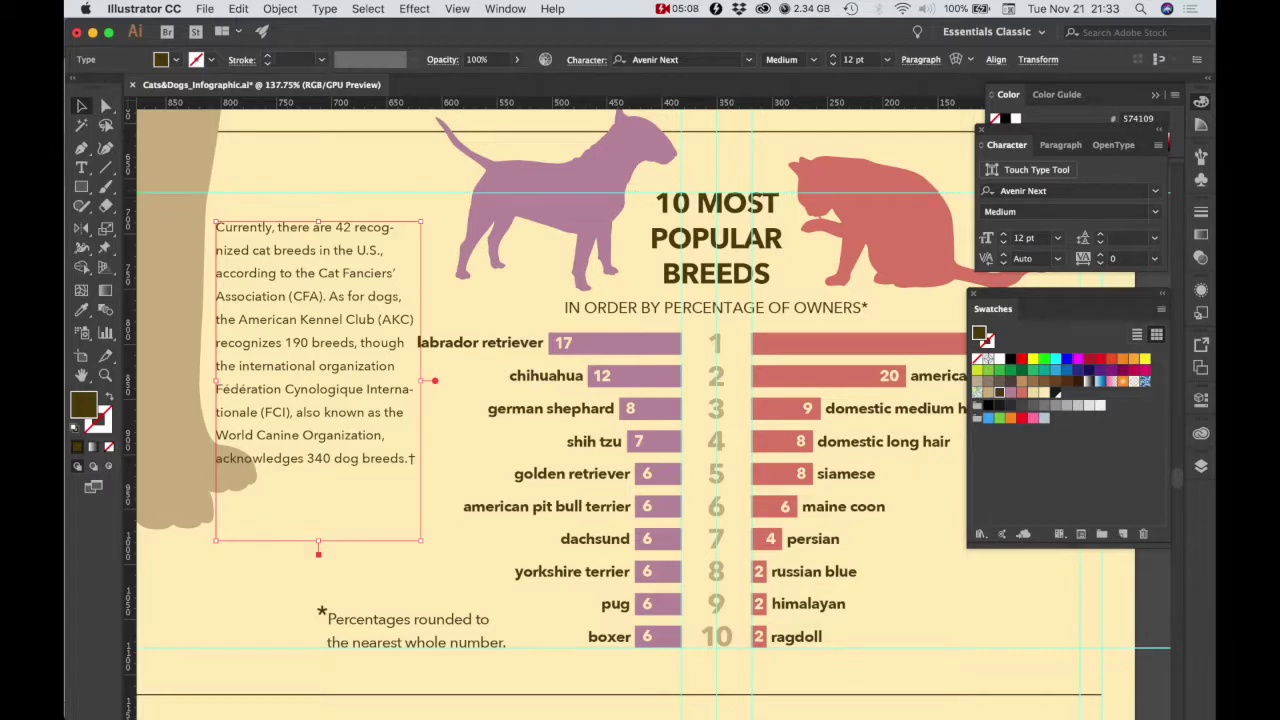
scroll(616, 199, up, 3)
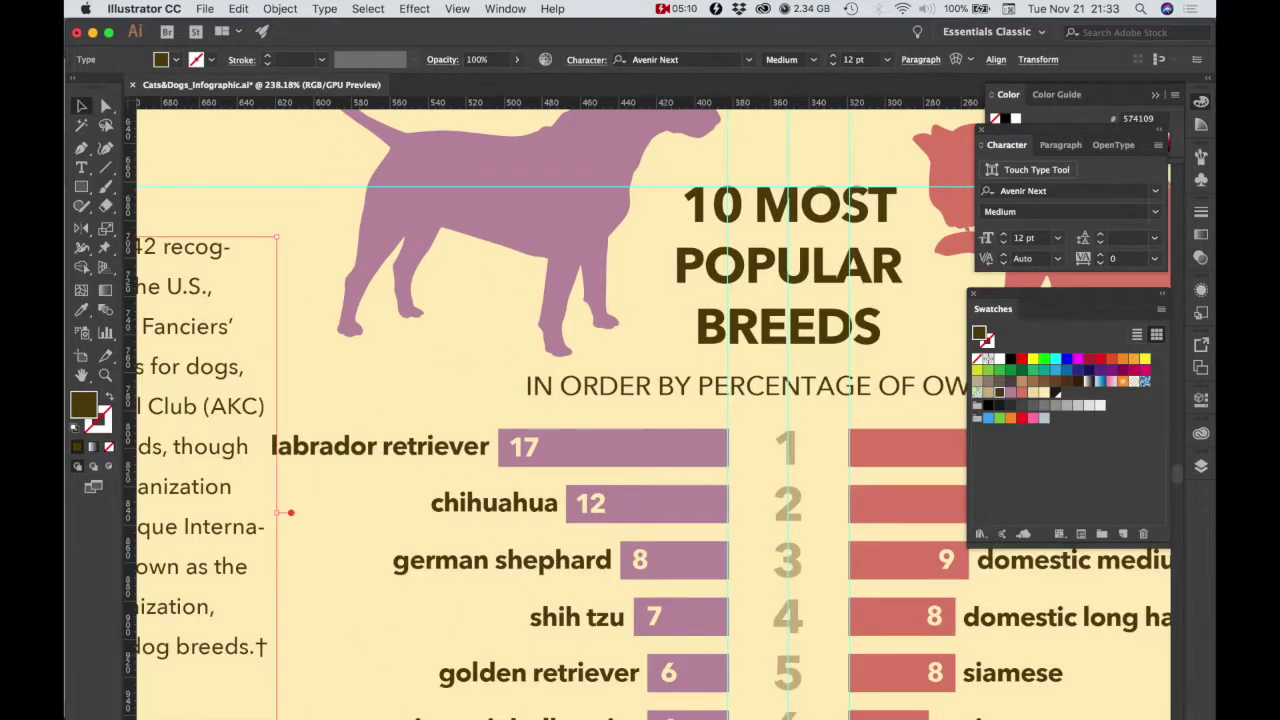
Move the breeds paragraph up so its frame's top edge sits on the new horizontal guide.
scroll(640, 420, left, 6)
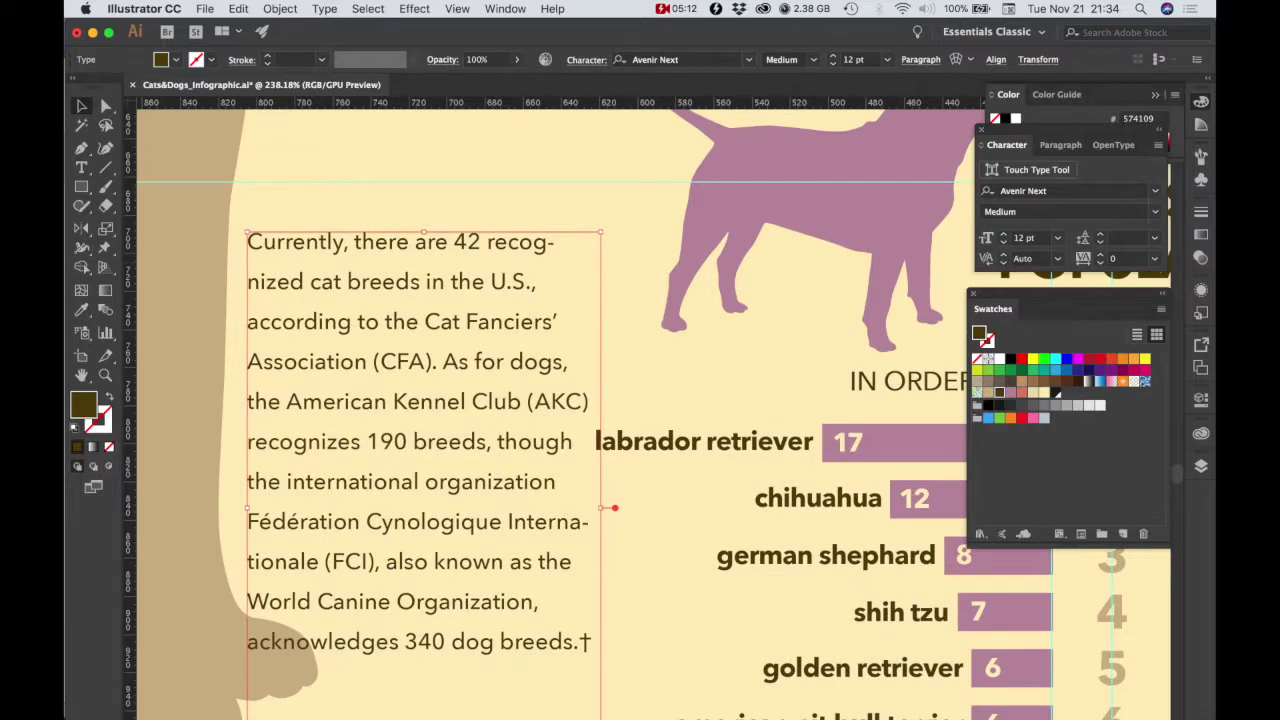
drag(400, 322, 400, 272)
key(super+shift+a)
scroll(454, 194, down, 2)
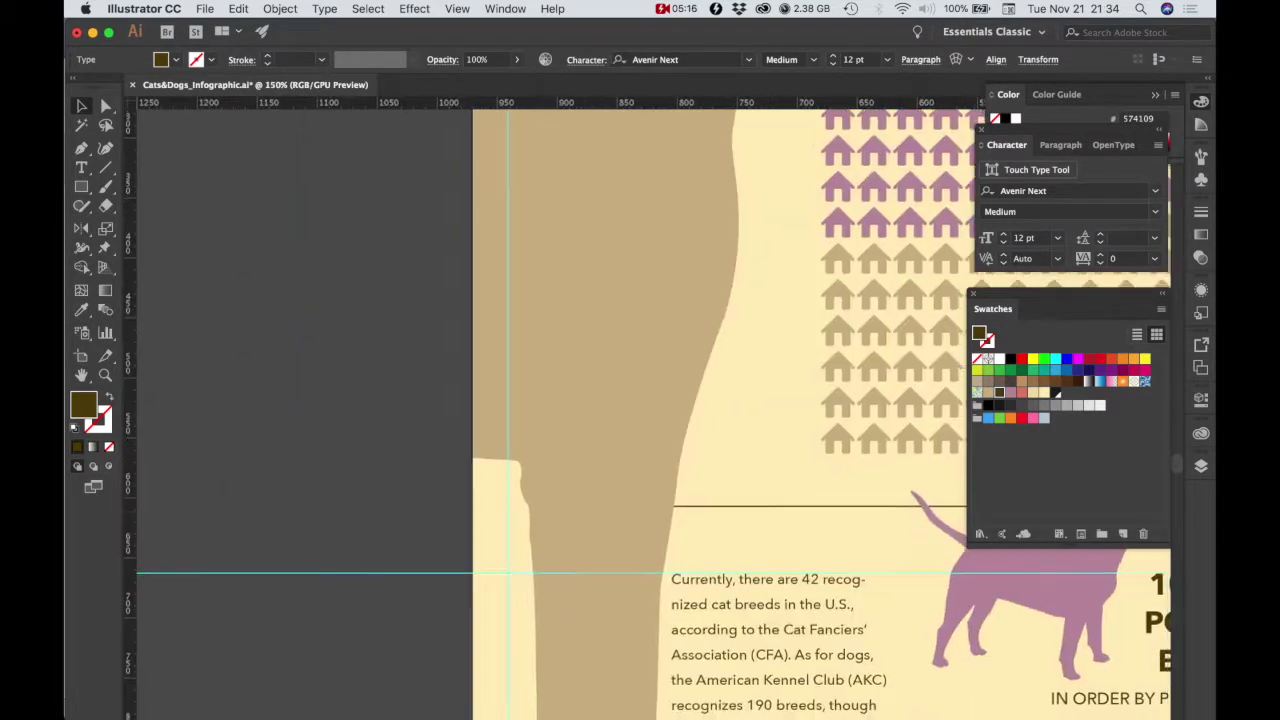
key(super+minus)
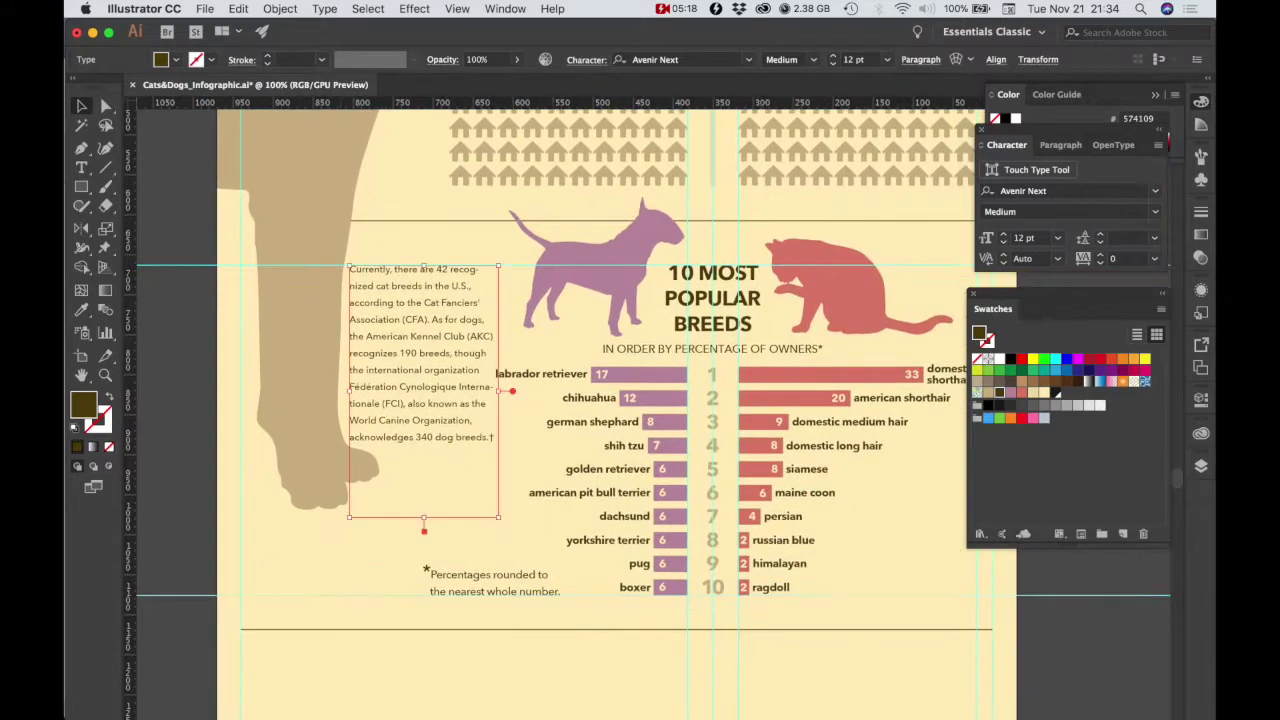
Set the tracking of the whole breeds paragraph to -25.
click(82, 167)
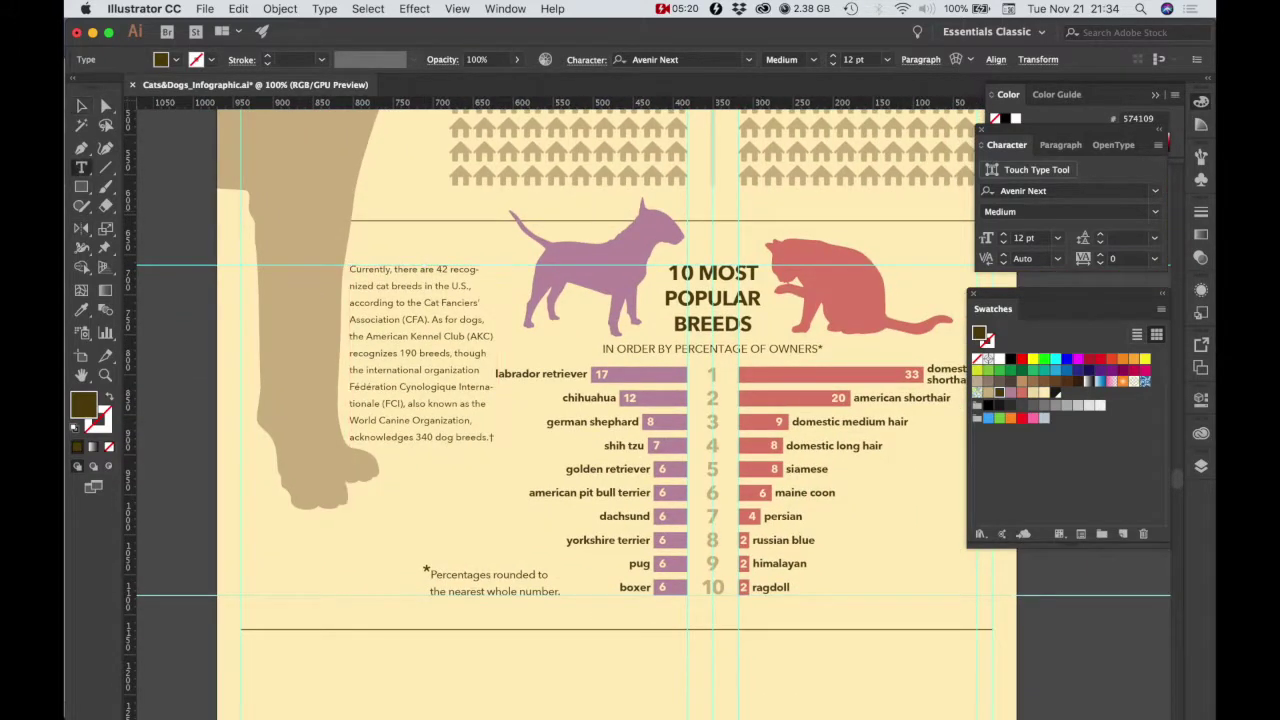
click(420, 353)
key(super+a)
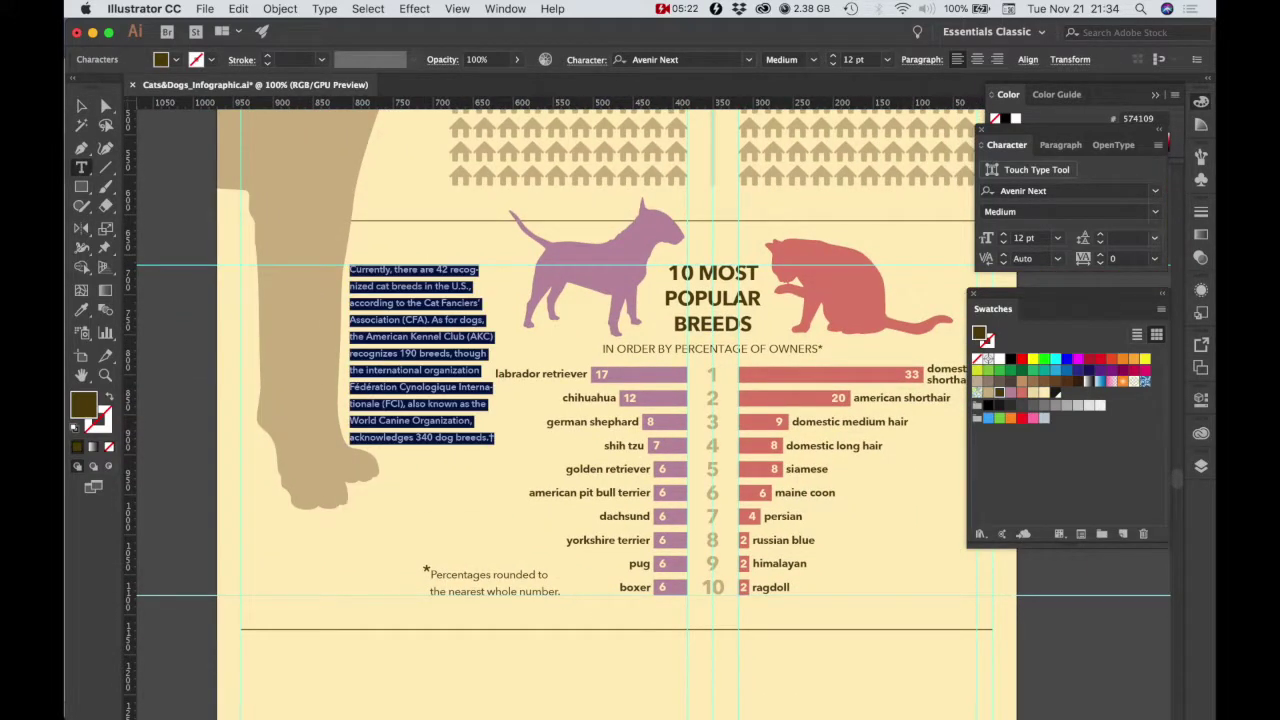
click(1155, 259)
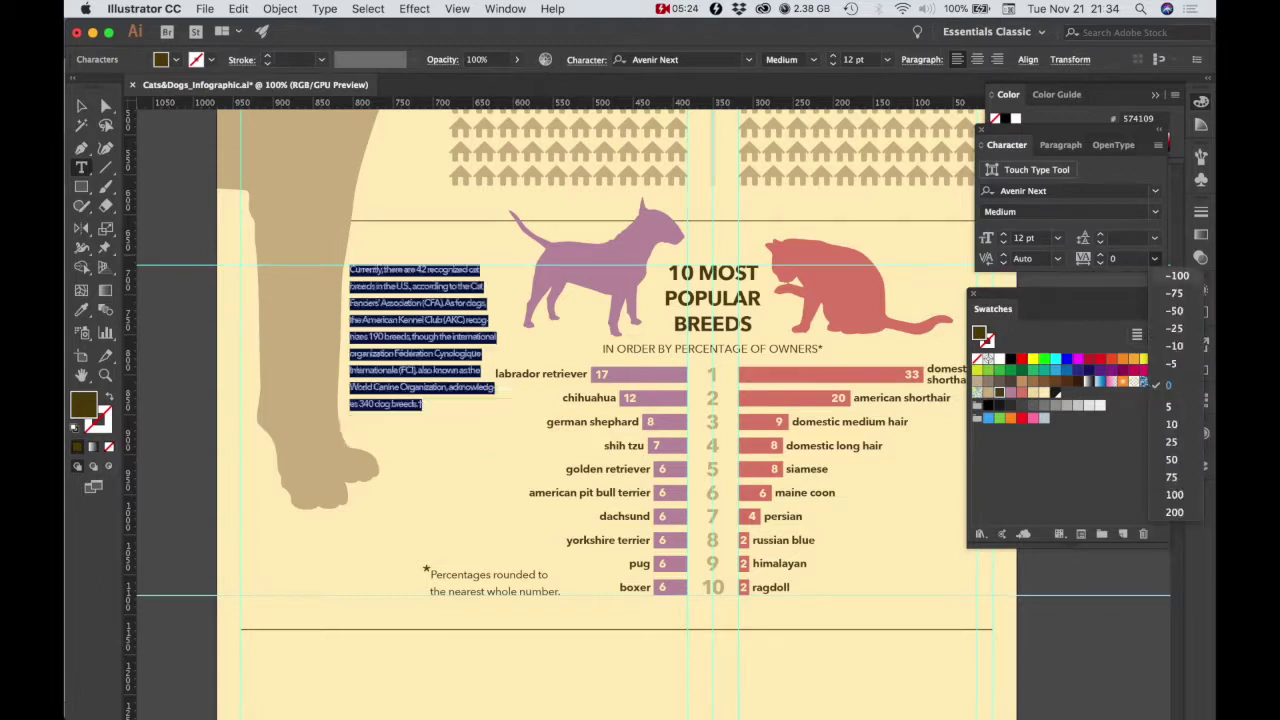
click(1175, 328)
Narrow the breeds paragraph's frame from the chart side to leave space before the dog breed labels.
key(Escape)
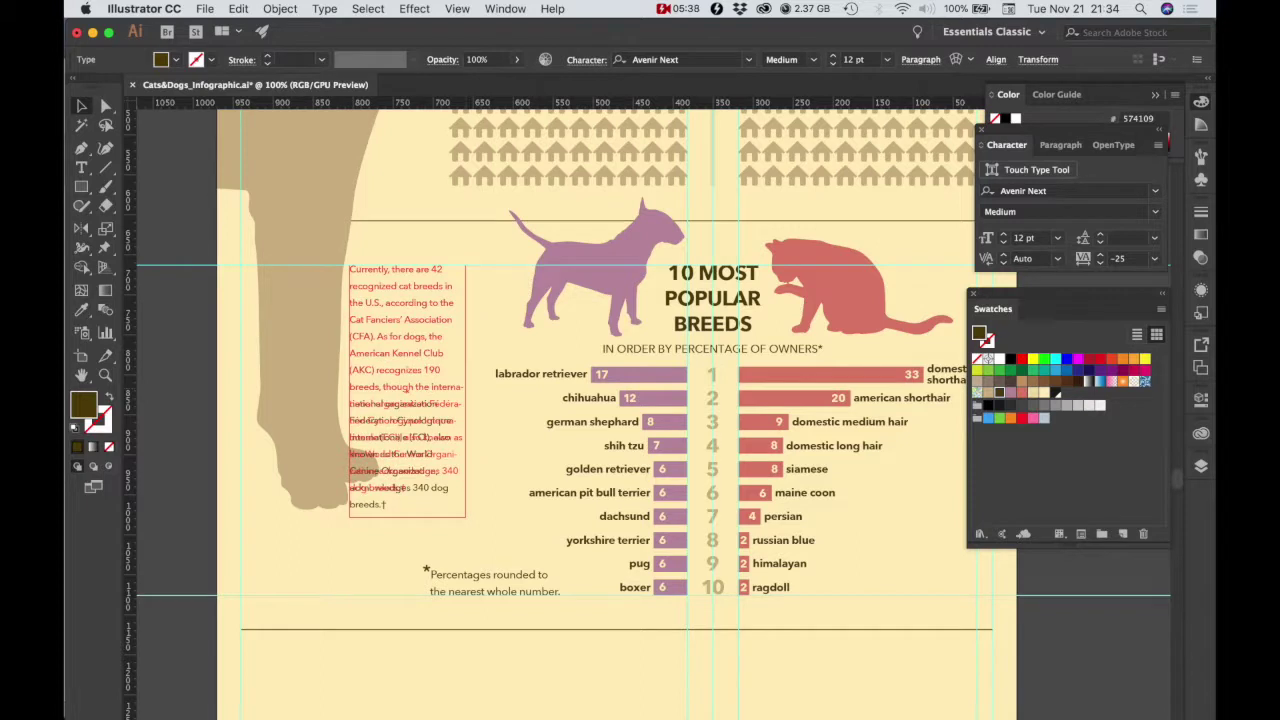
drag(465, 391, 467, 391)
key(super+shift+a)
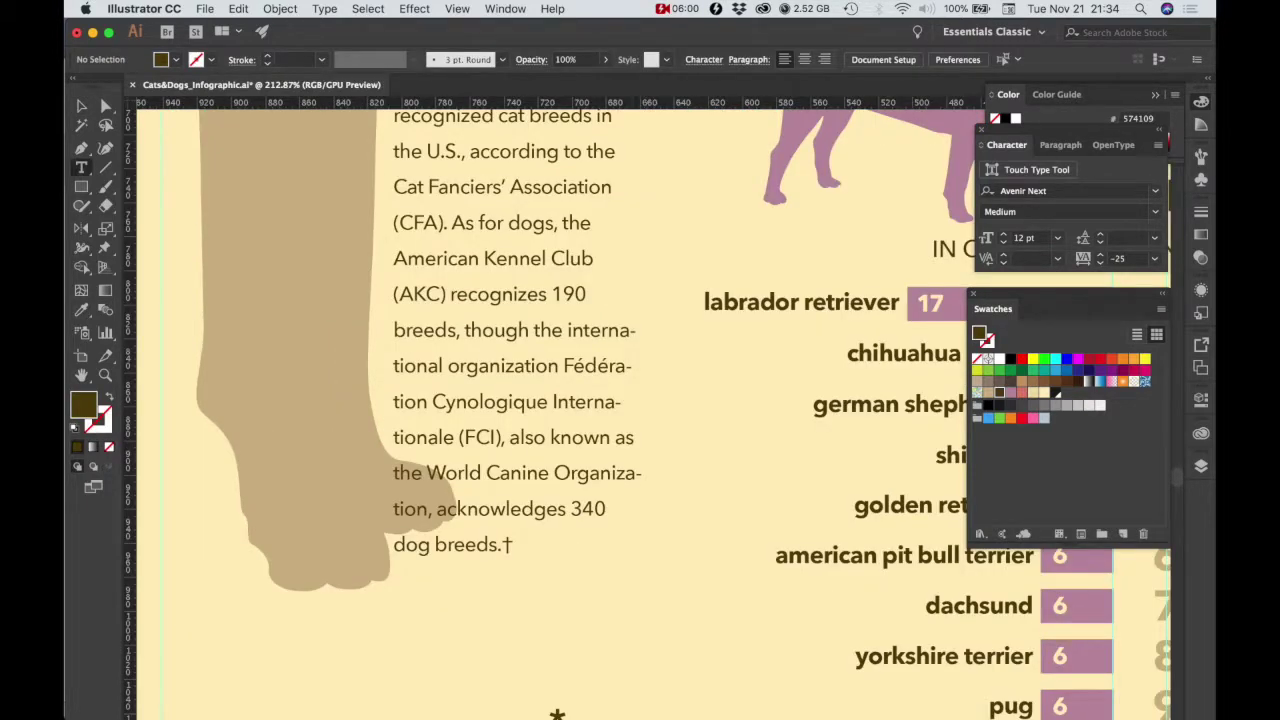
Insert line breaks in the breeds paragraph so "international" and "Canine Organization," start new lines.
click(504, 545)
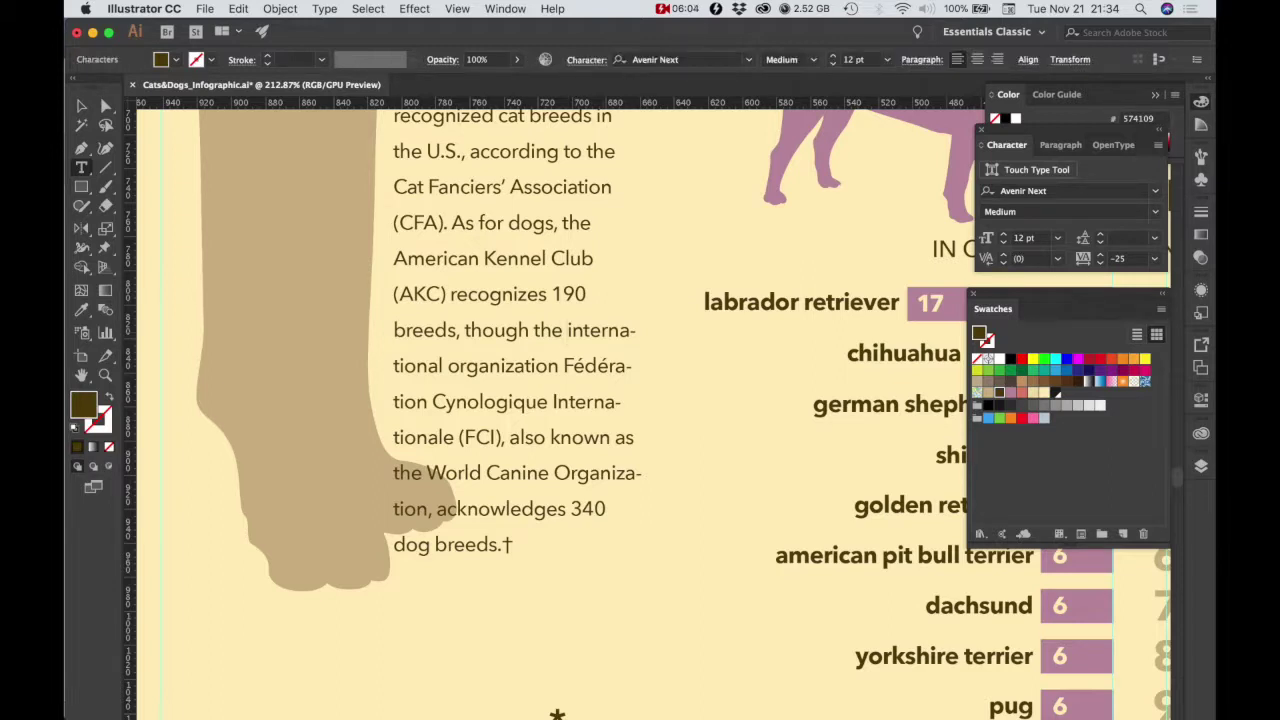
key(Return)
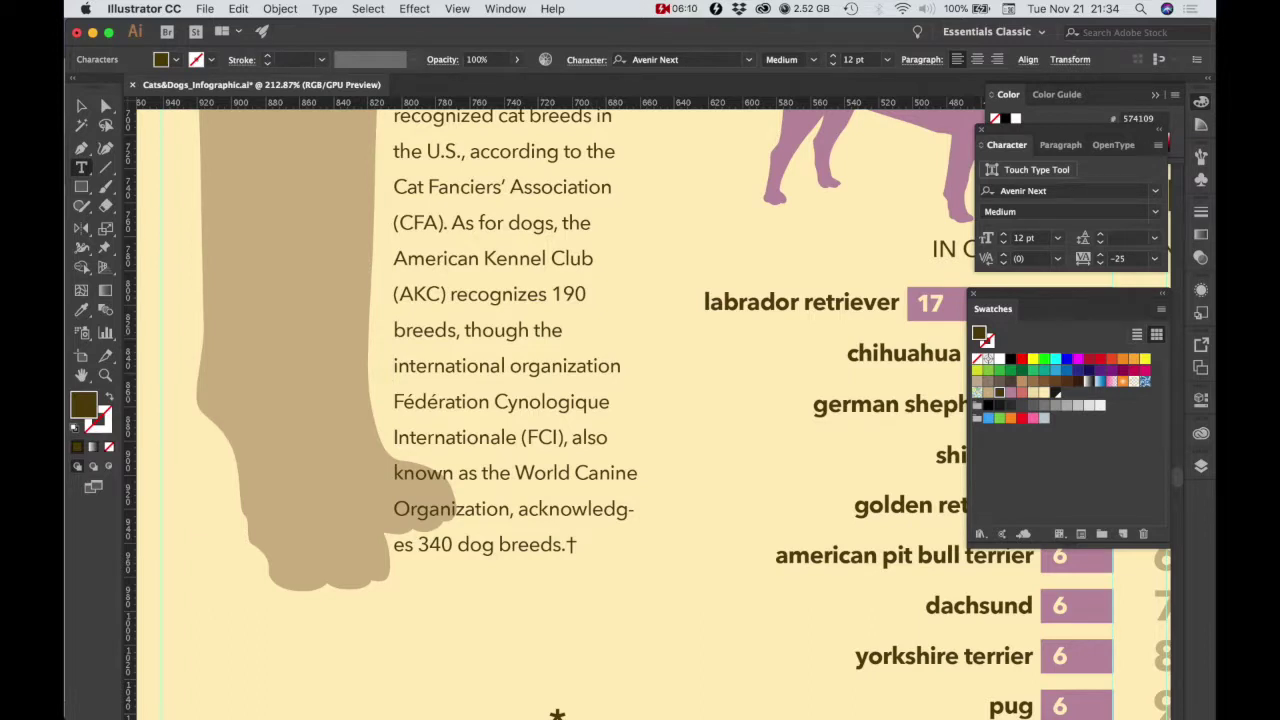
key(Return)
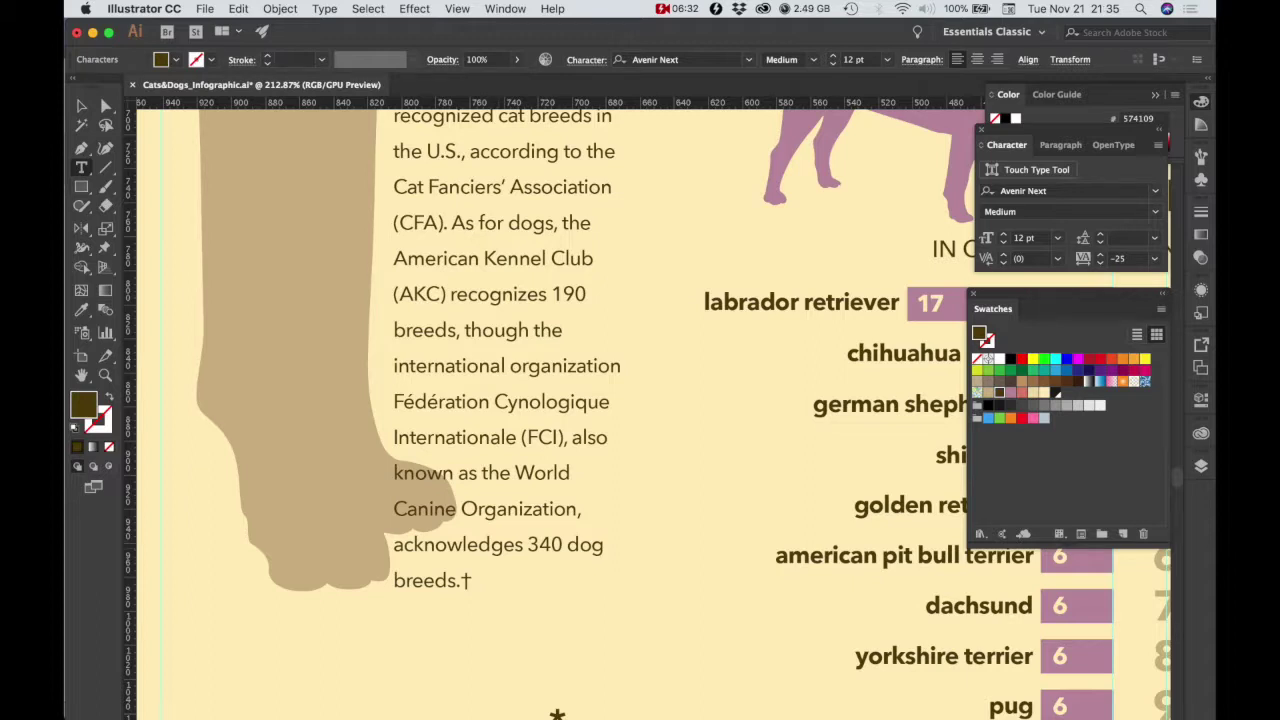
Indent the "known as the World" and "Canine Organization," lines to clear the large dog's toes.
key(BackSpace)
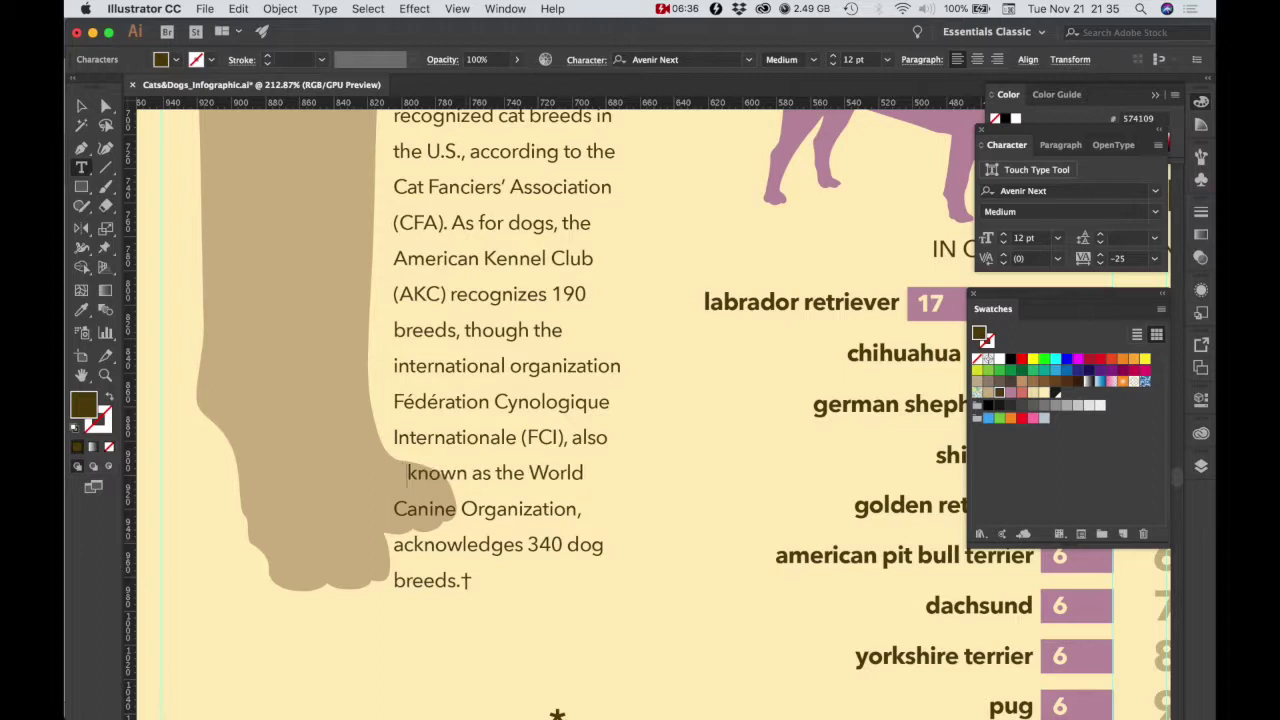
key(alt+Right)
key(alt+Right)
key(alt+Right)
key(alt+Right)
key(alt+Right)
key(alt+Right)
key(alt+Right)
key(alt+Right)
key(alt+Right)
key(alt+Right)
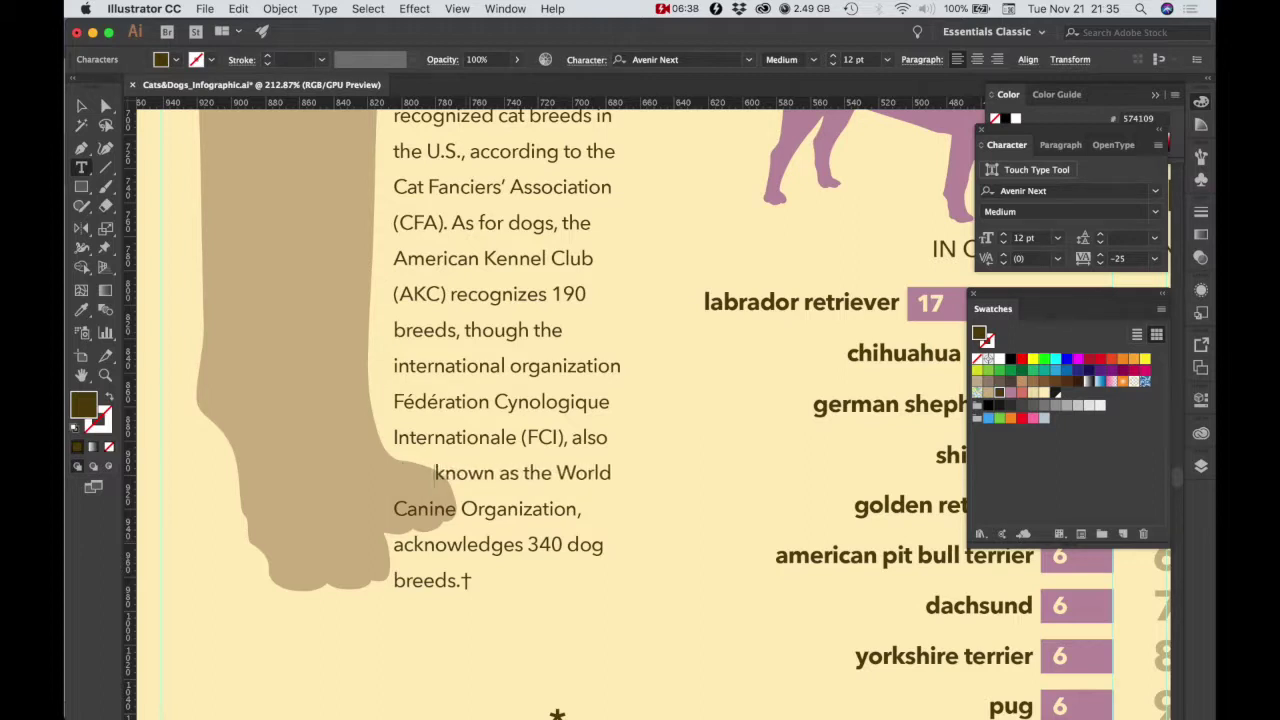
key(alt+Right)
key(alt+Right)
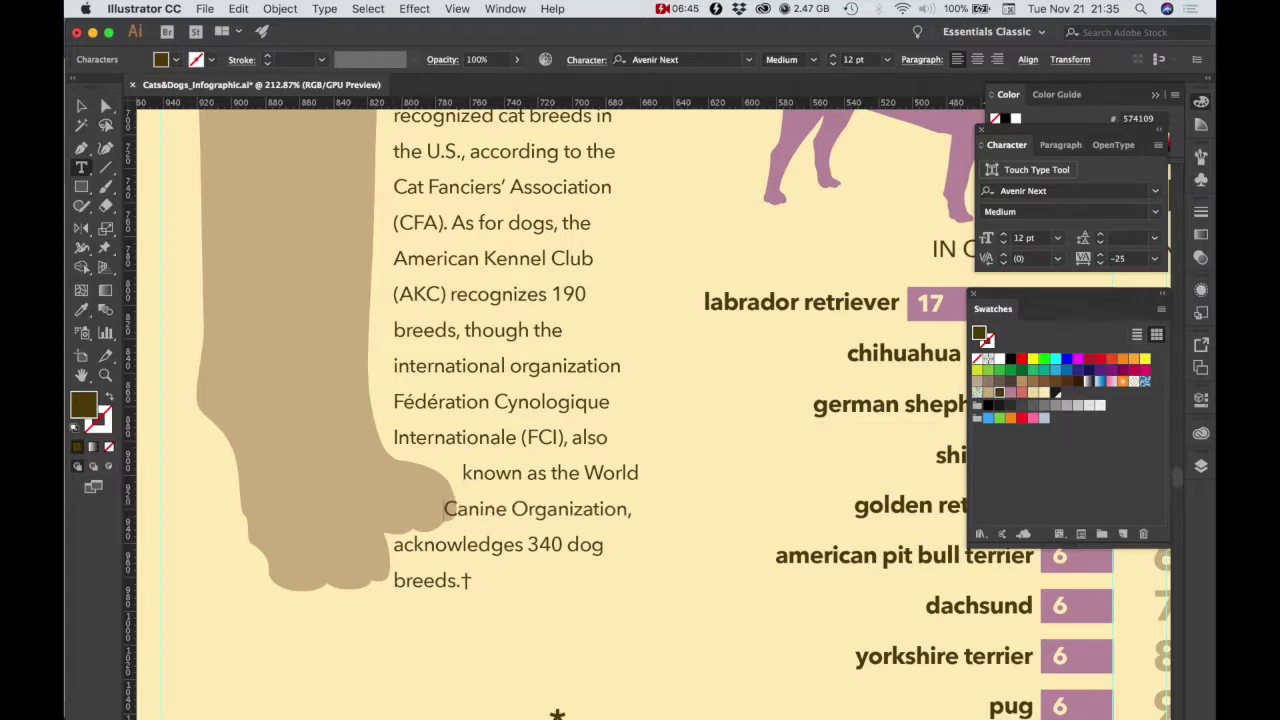
Widen the breeds paragraph's frame slightly toward the dog breeds chart.
key(Escape)
drag(643, 340, 655, 340)
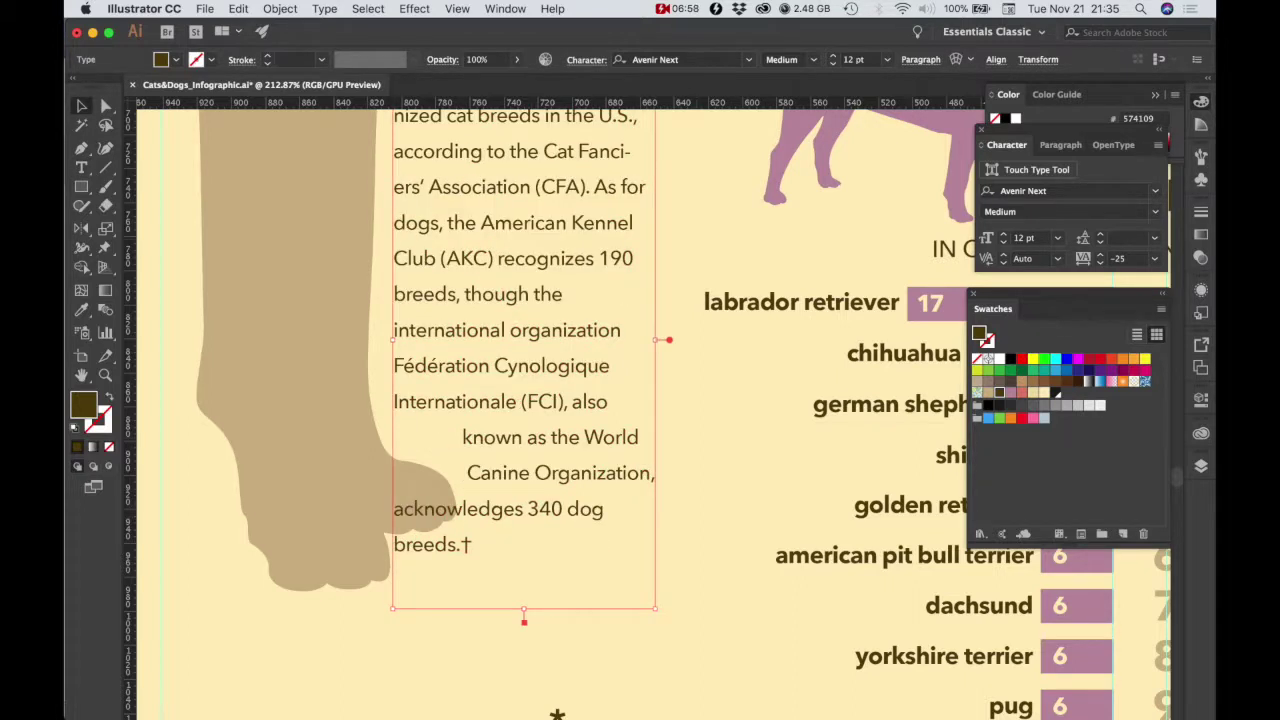
scroll(655, 340, up, 1)
Try a leading of 24 pt on the whole breeds paragraph.
click(420, 313)
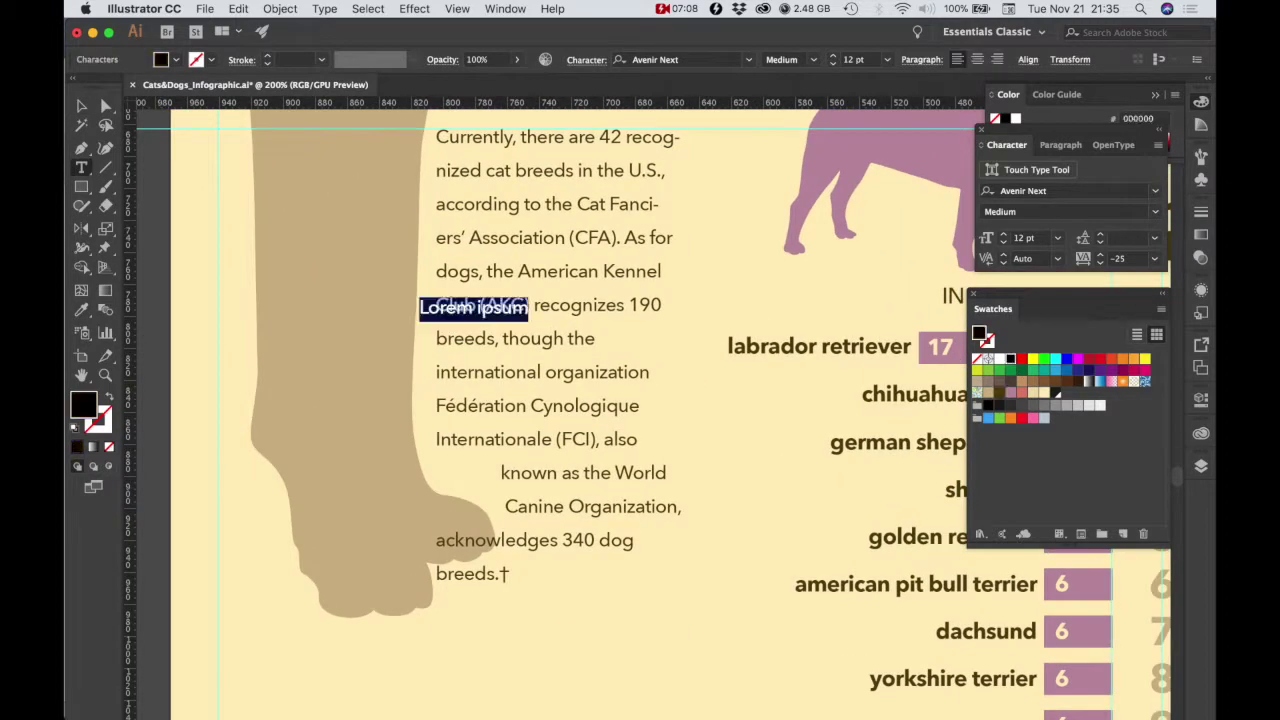
key(super+z)
click(470, 310)
key(super+a)
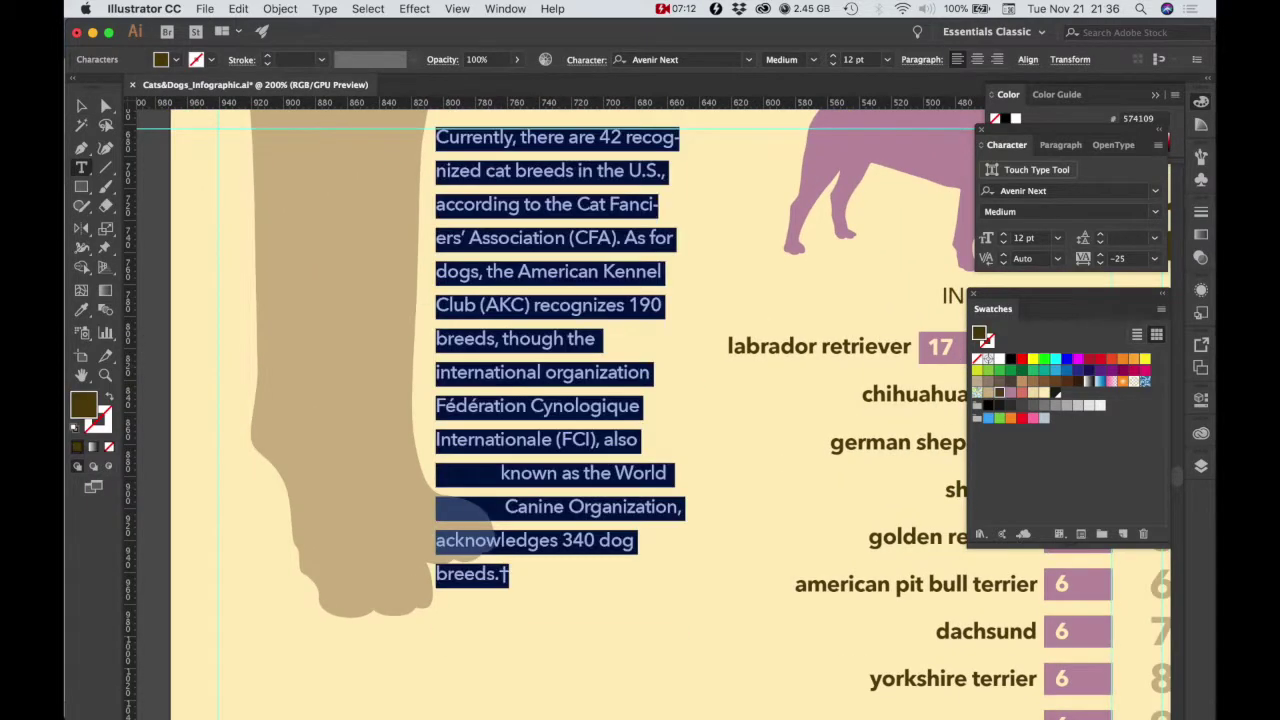
click(1155, 238)
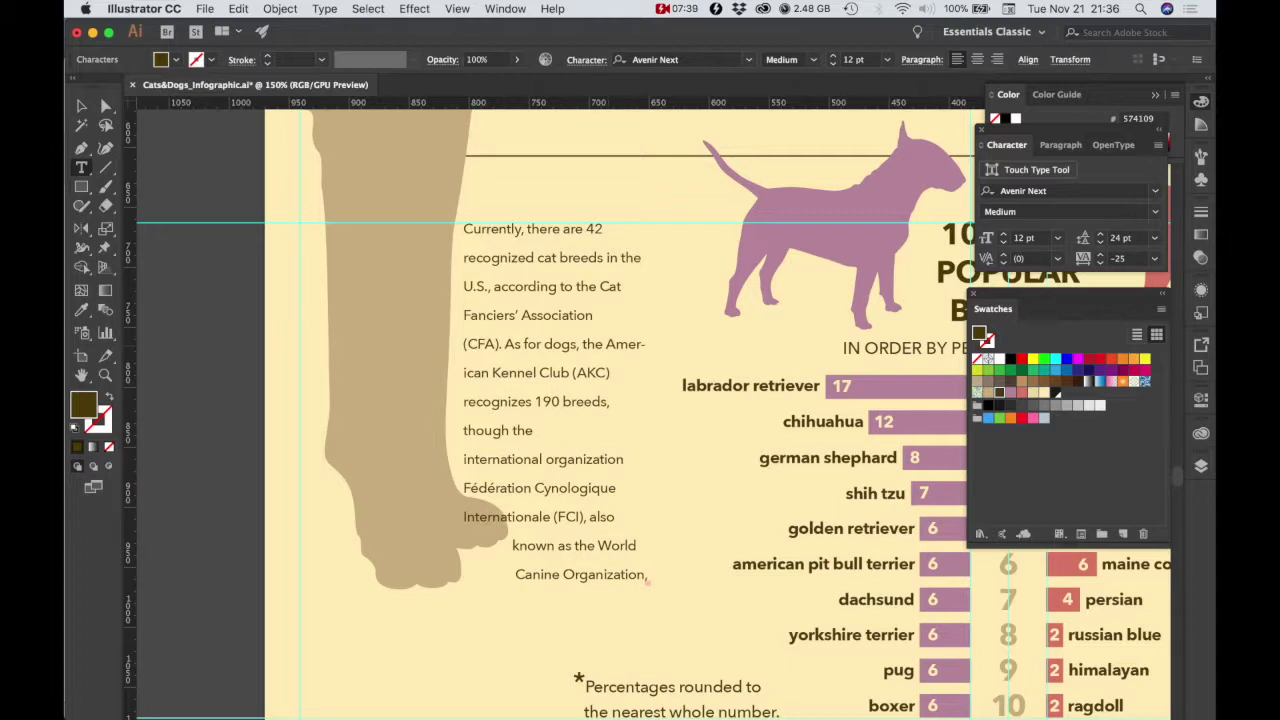
Remove the manual line breaks and indents from the breeds paragraph so its text flows continuously.
key(Return)
key(BackSpace)
key(BackSpace)
key(BackSpace)
key(BackSpace)
key(BackSpace)
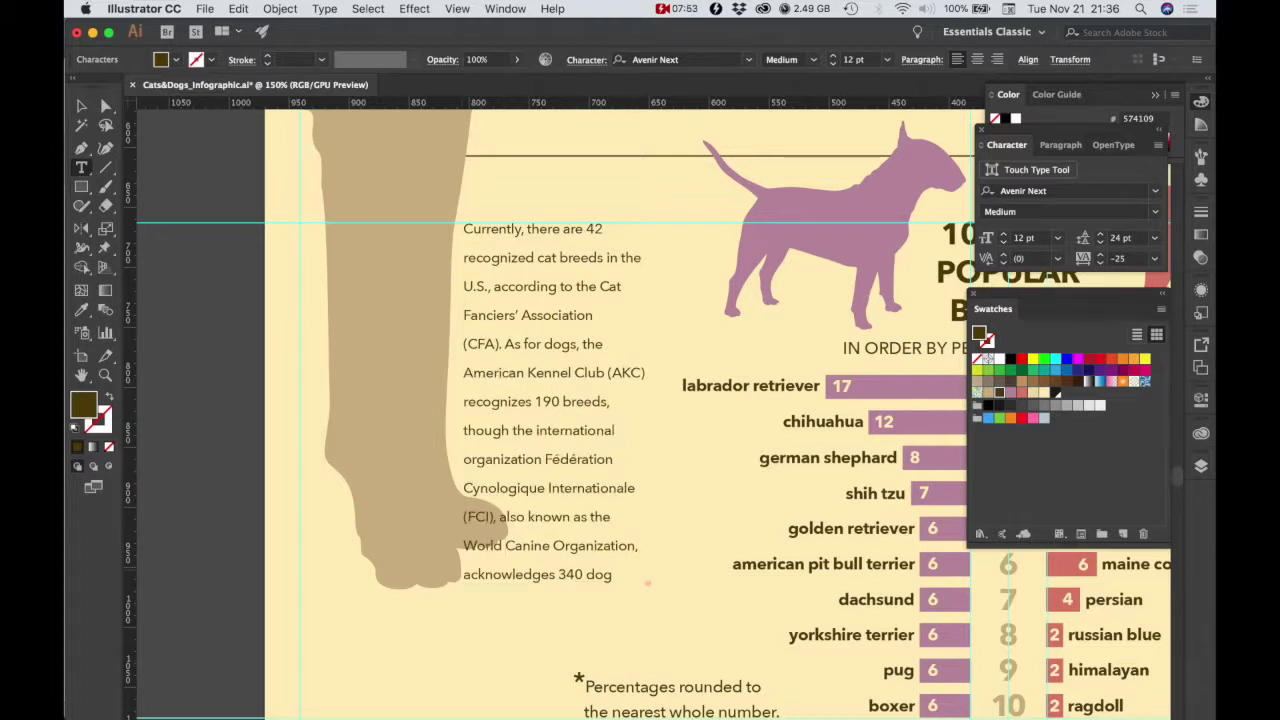
Set the breeds paragraph's leading to 21 pt and indent the "known as the World" and "Canine Organiza-" lines past the dog's toes.
key(super+a)
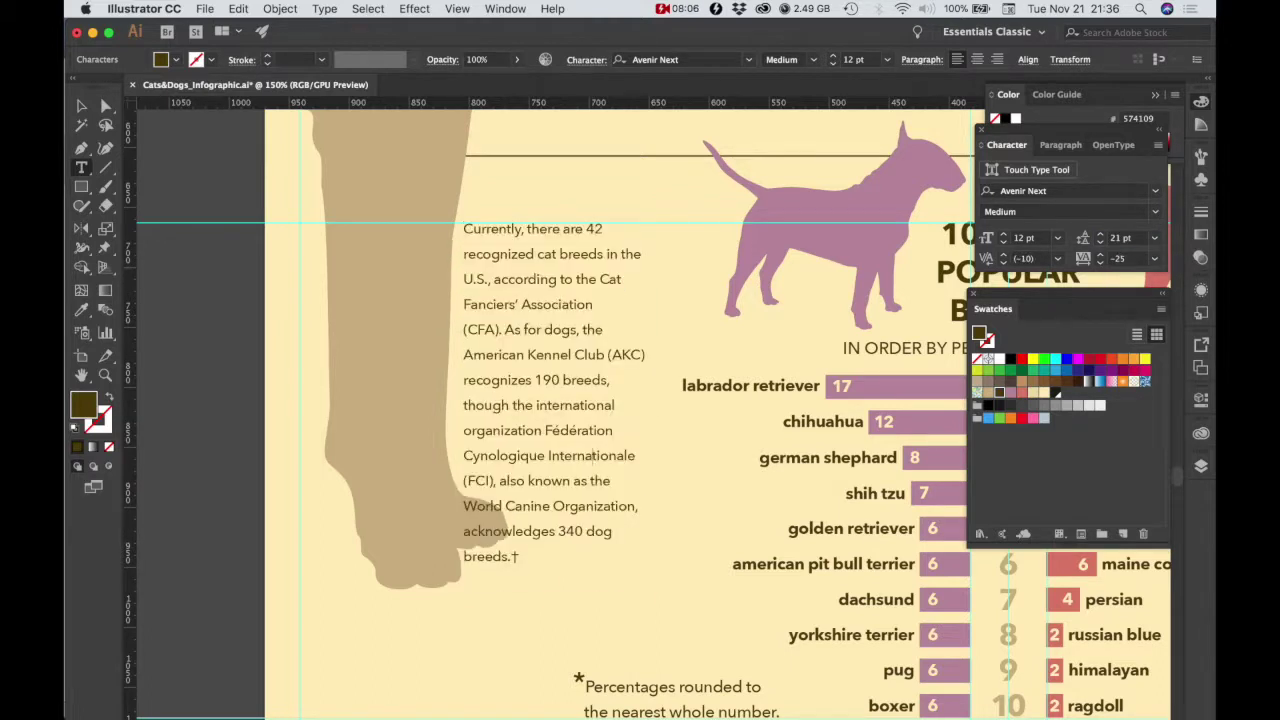
key(Escape)
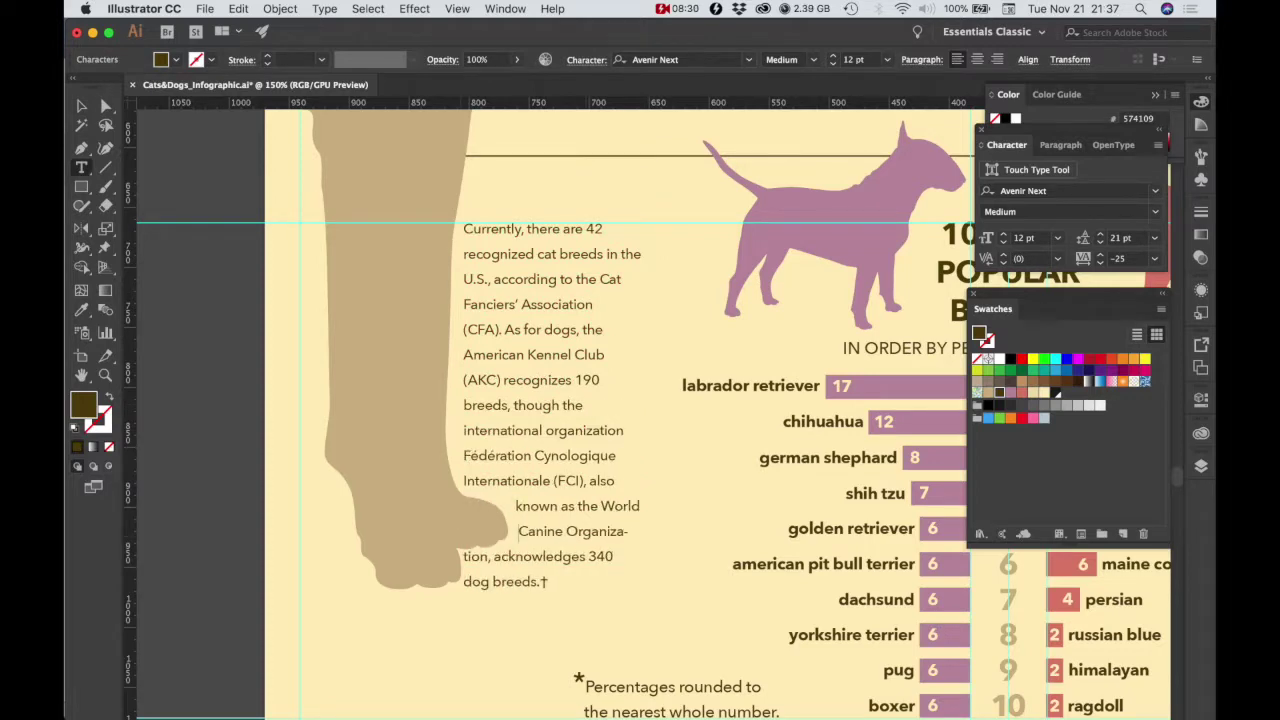
key(Escape)
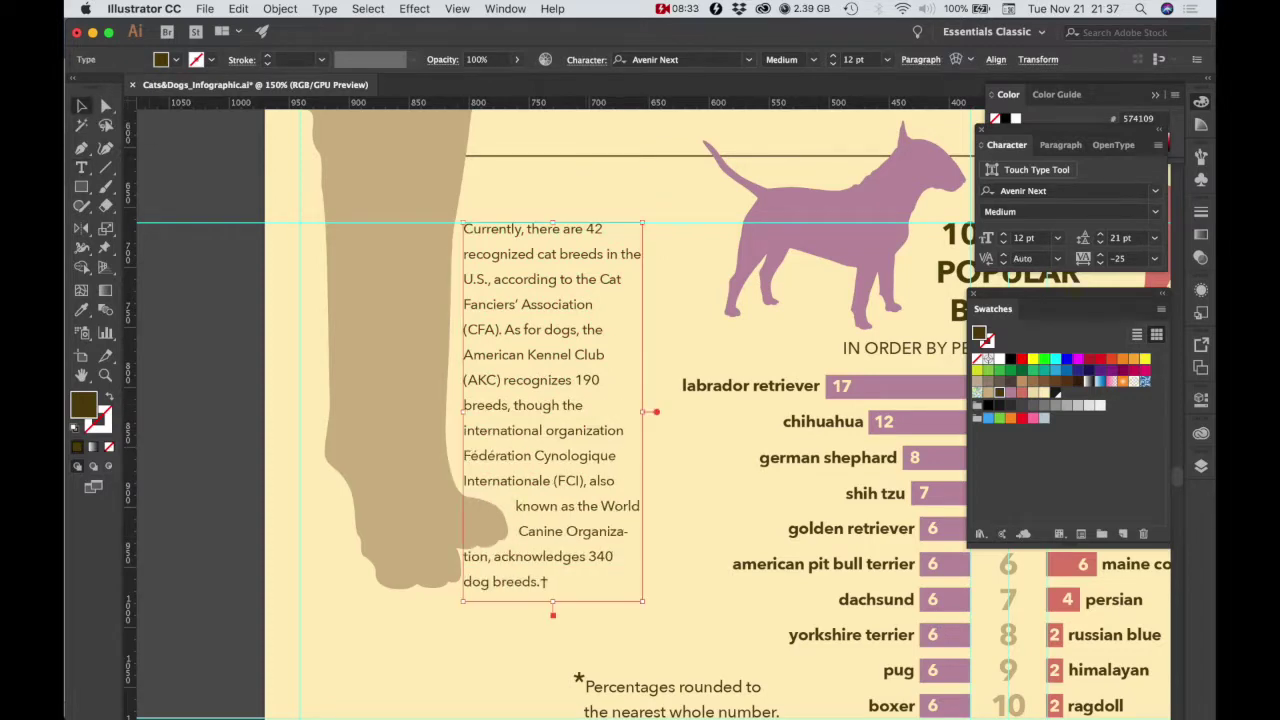
key(shift+super+a)
key(super+0)
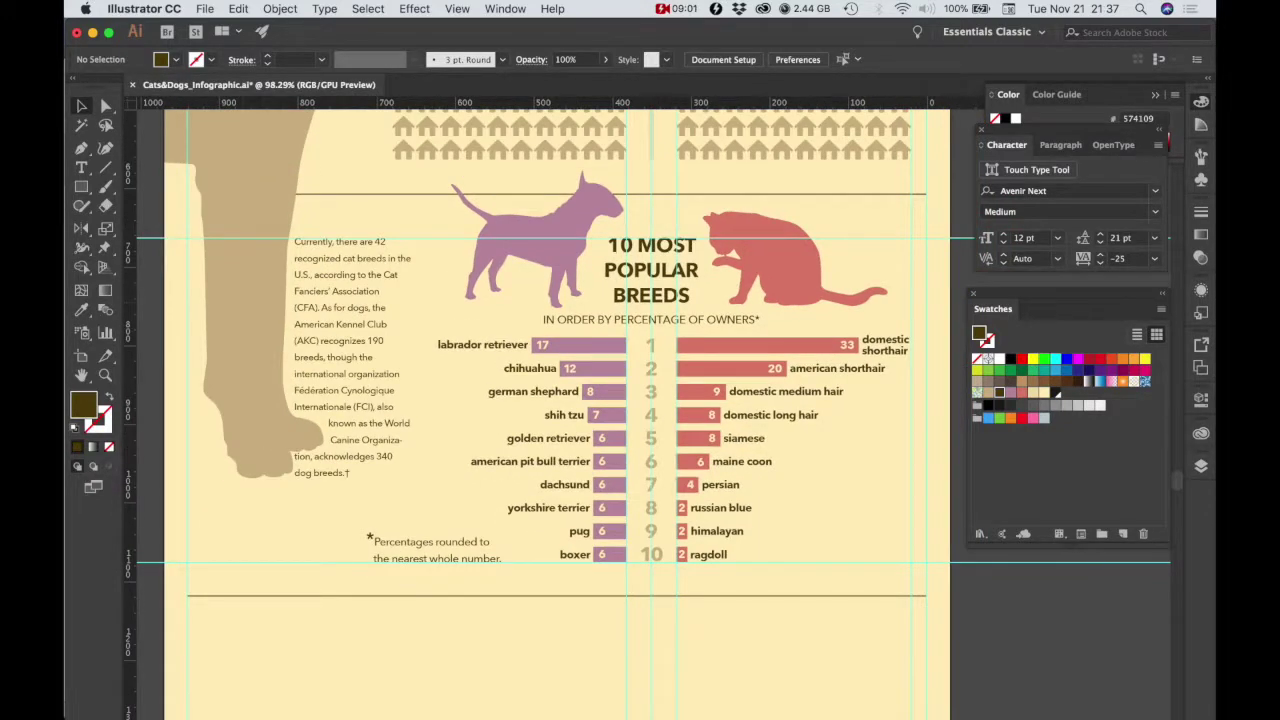
Try nudging the large dog slightly upward and setting the breeds paragraph's leading to 18 pt.
key(F7)
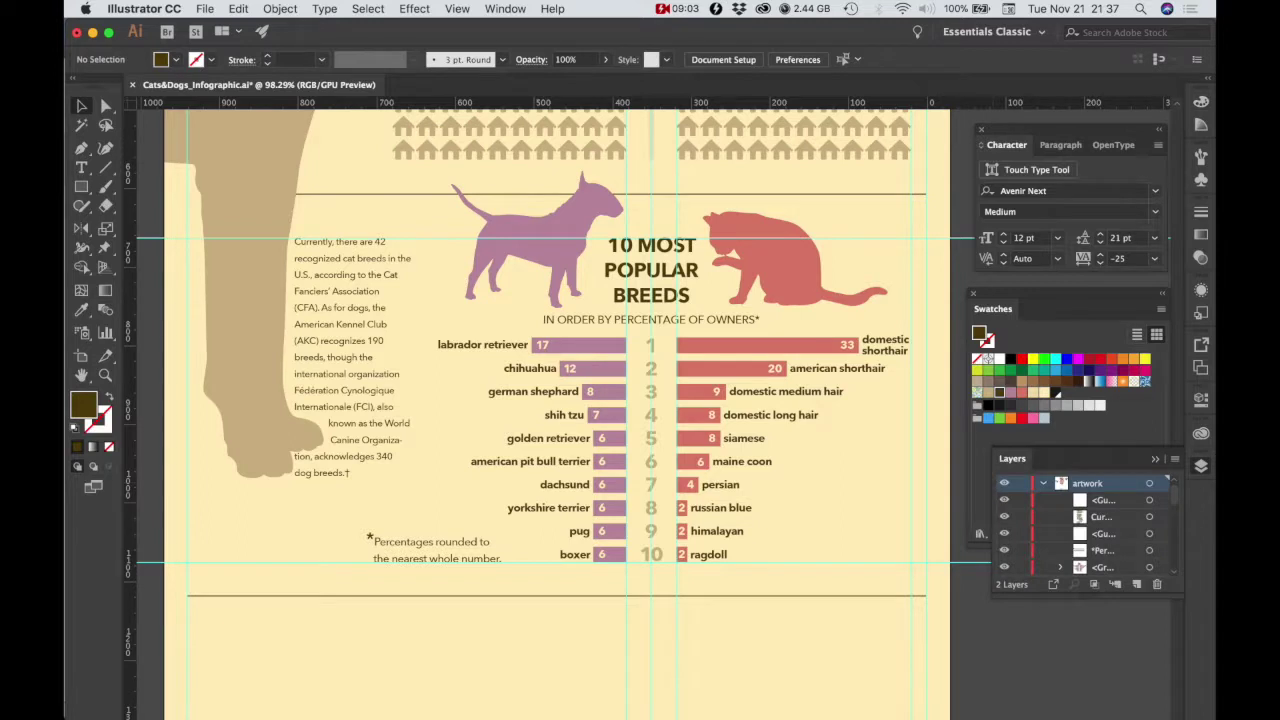
scroll(1085, 525, down, 5)
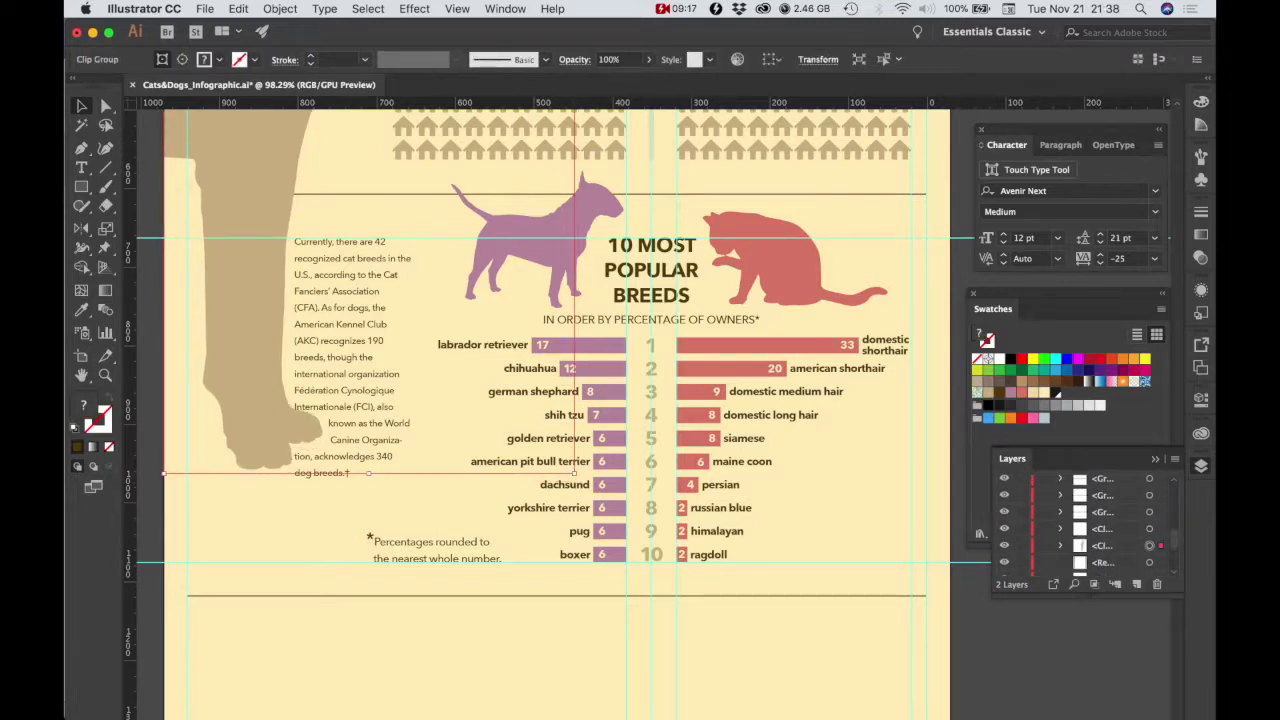
key(ctrl+a)
click(1154, 238)
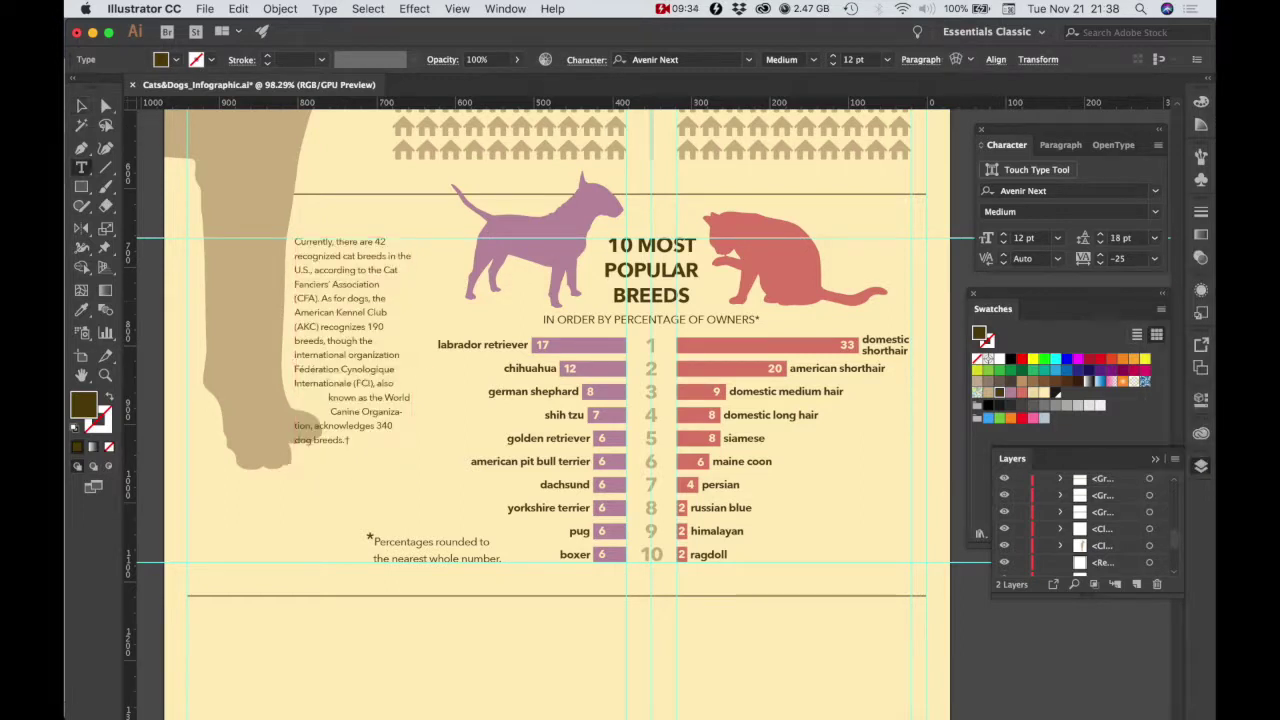
key(Escape)
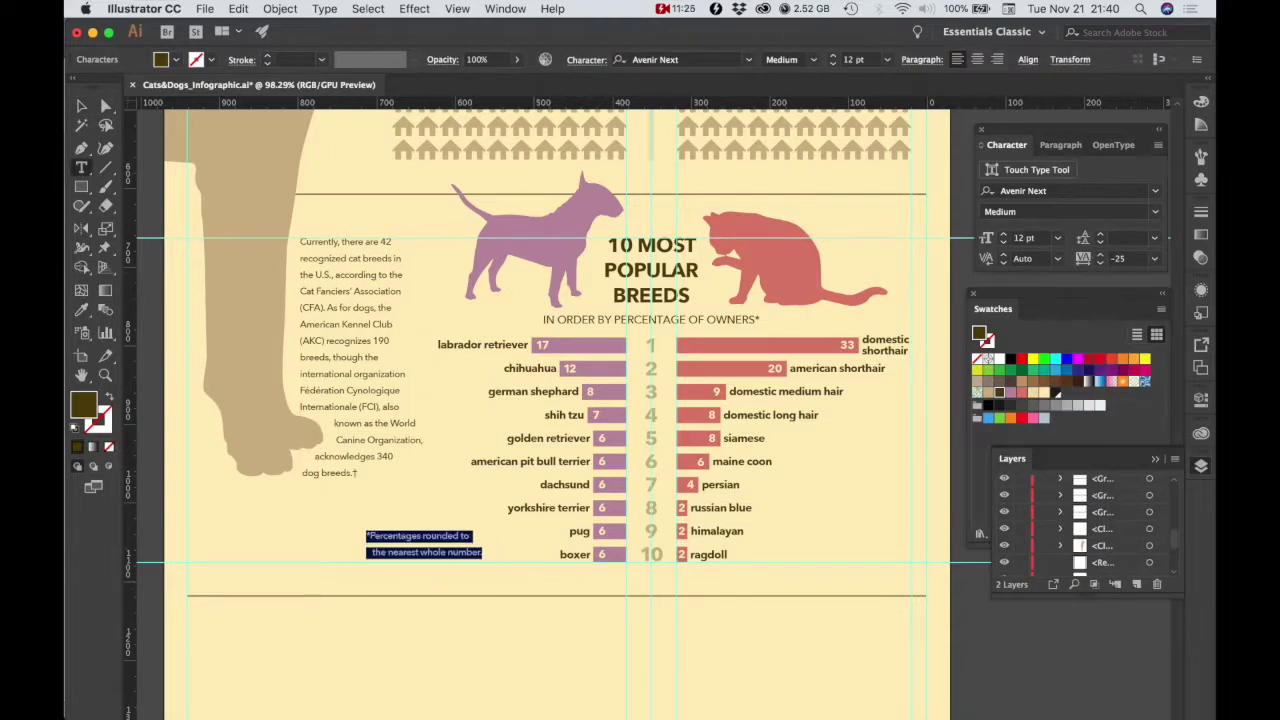
Enlarge the asterisk of the percentages footnote to 21 pt and set the footnote's leading to 18 pt.
drag(366, 536, 372, 536)
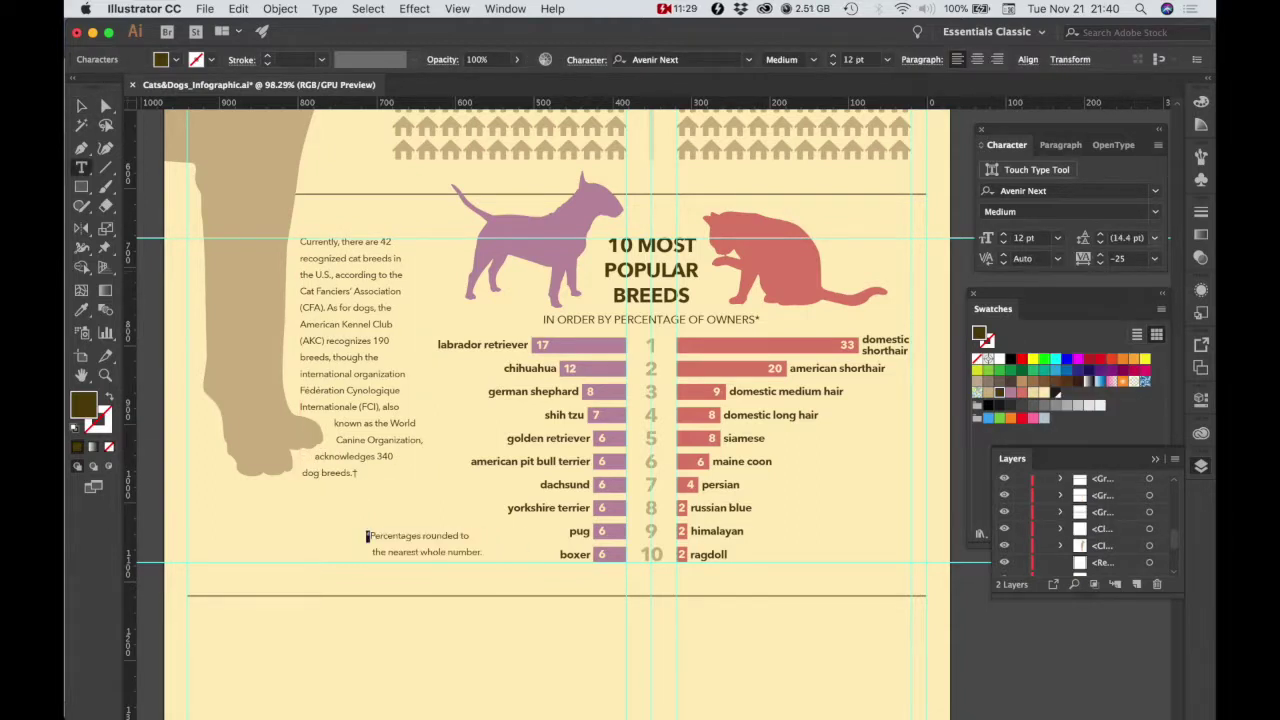
click(1058, 238)
click(1080, 417)
key(super+a)
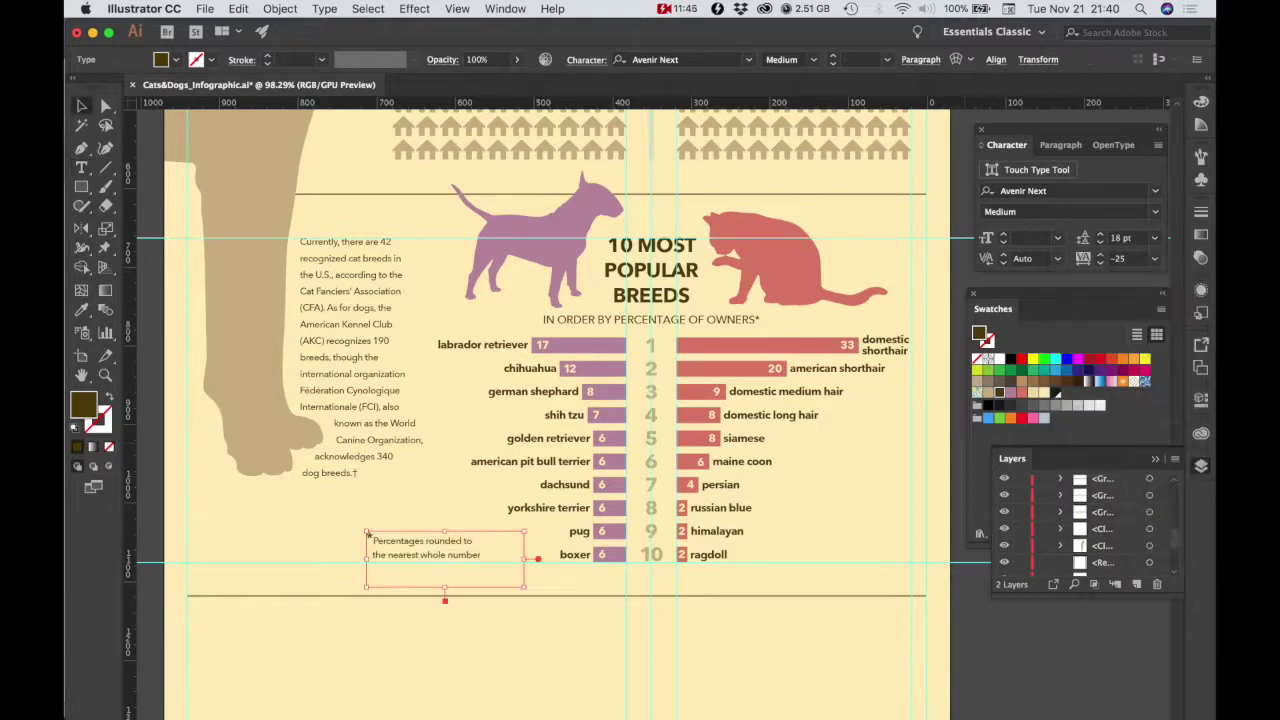
key(super+shift+a)
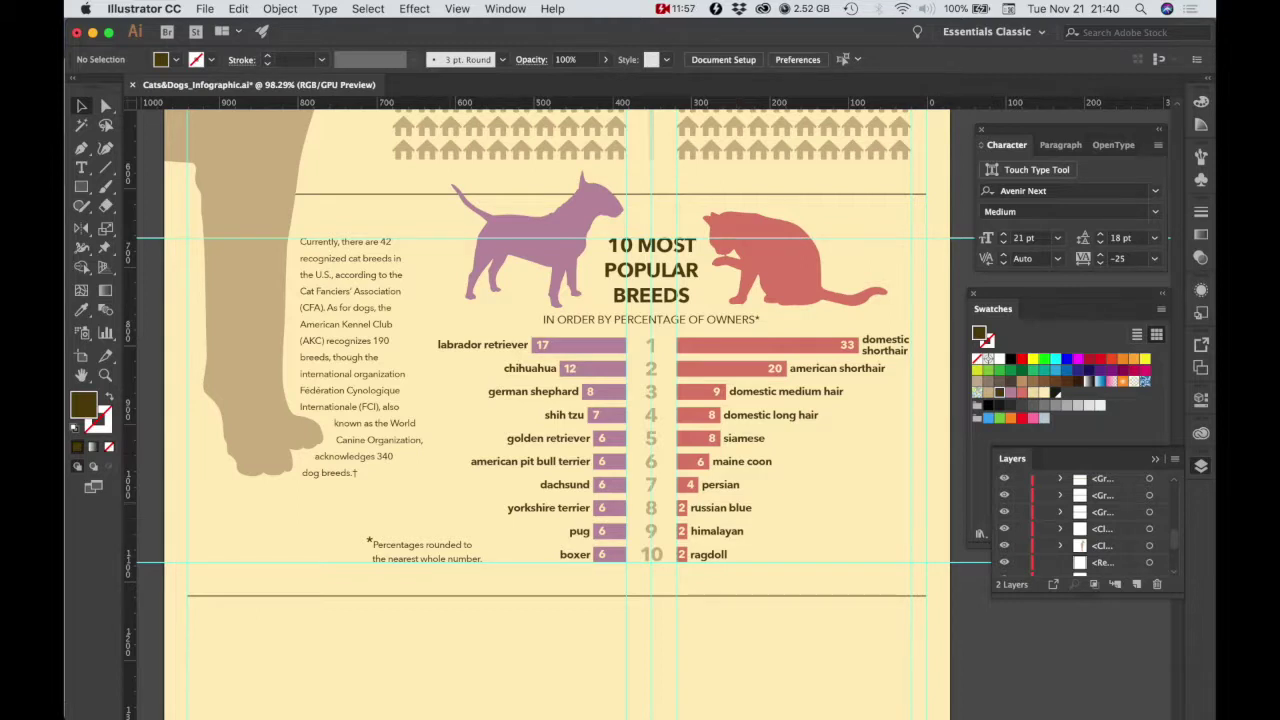
Move the black leaping cat silhouette from the pasteboard to just above the footnote and fill it with the coral red swatch.
key(super+minus)
scroll(550, 400, right, 10)
scroll(550, 400, up, 3)
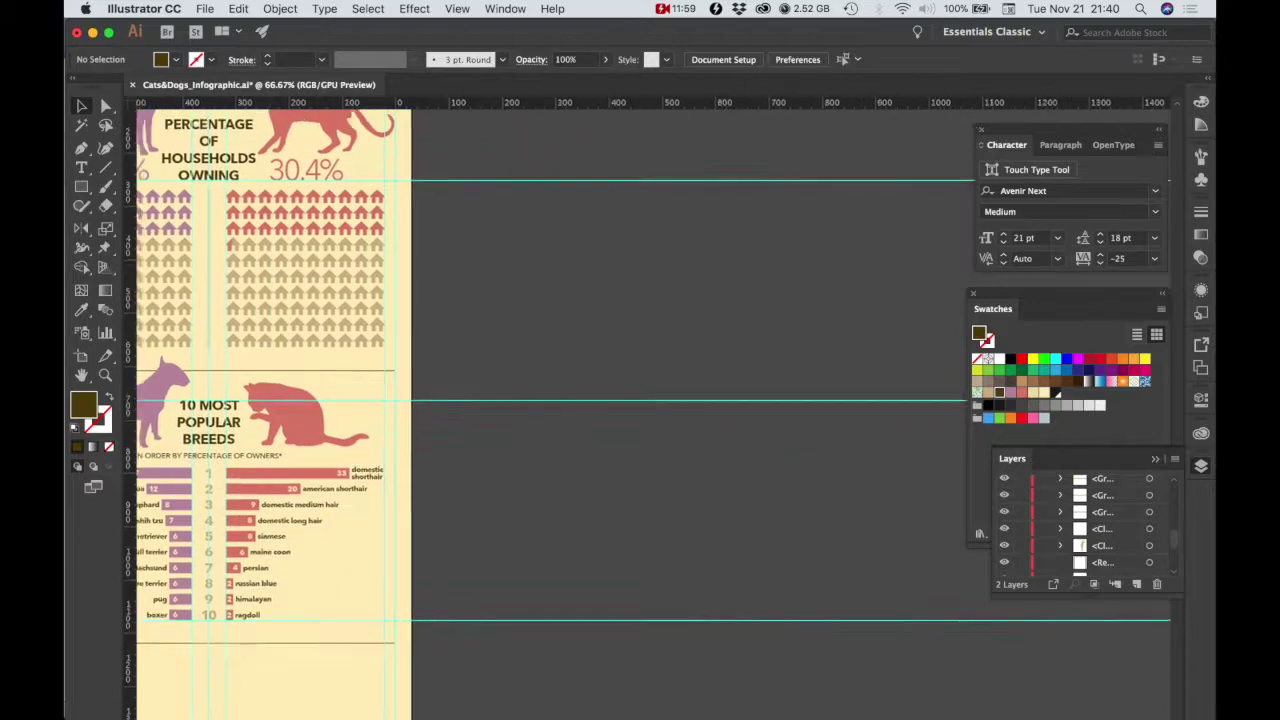
scroll(550, 400, left, 10)
scroll(550, 400, up, 3)
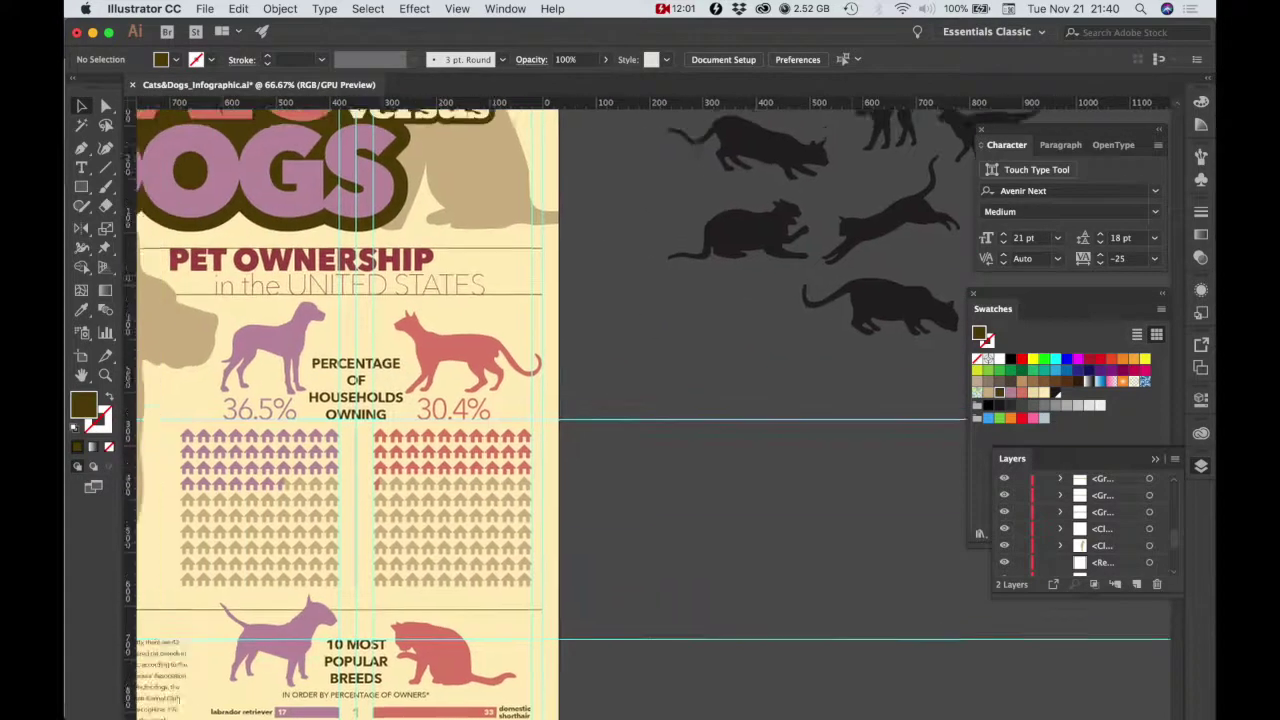
drag(720, 350, 318, 561)
scroll(318, 561, down, 5)
scroll(318, 561, left, 5)
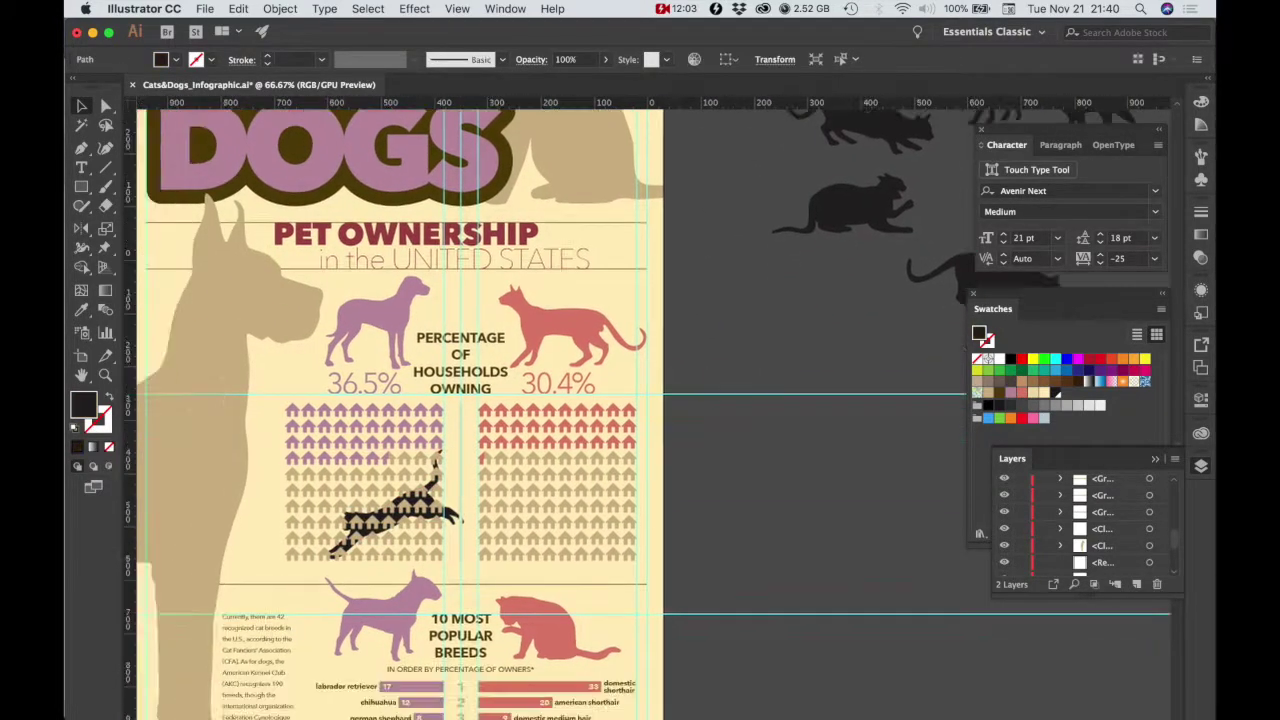
drag(567, 345, 455, 617)
click(1022, 393)
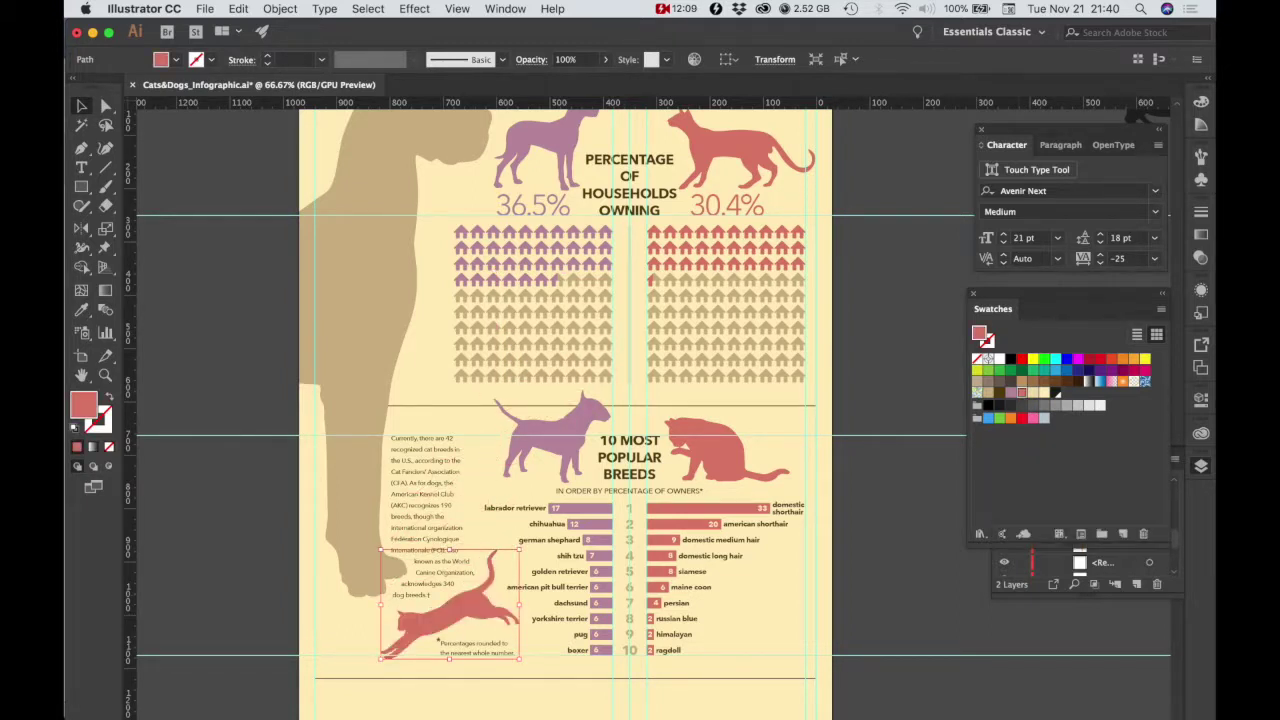
Bring the black terrier silhouette from the pasteboard beside the lower cat breeds and reflect it horizontally to face the chart.
scroll(620, 408, left, 5)
scroll(650, 400, left, 4)
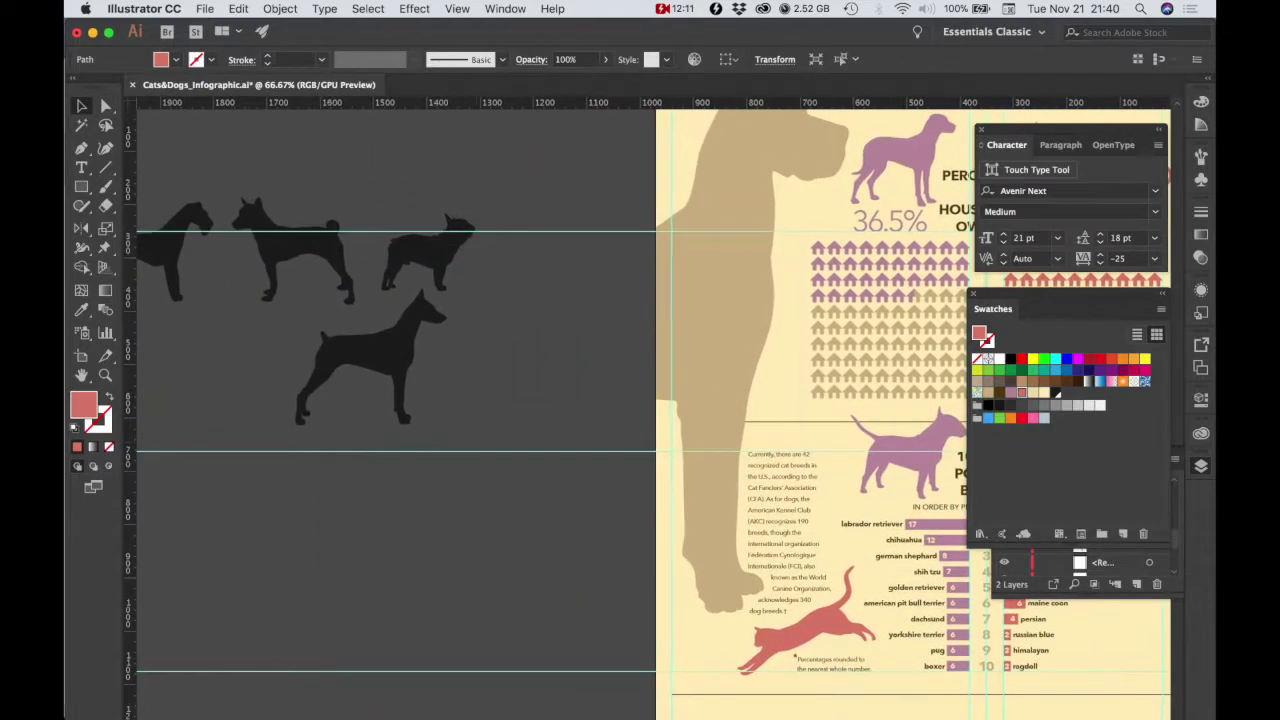
drag(398, 441, 900, 563)
scroll(900, 563, right, 10)
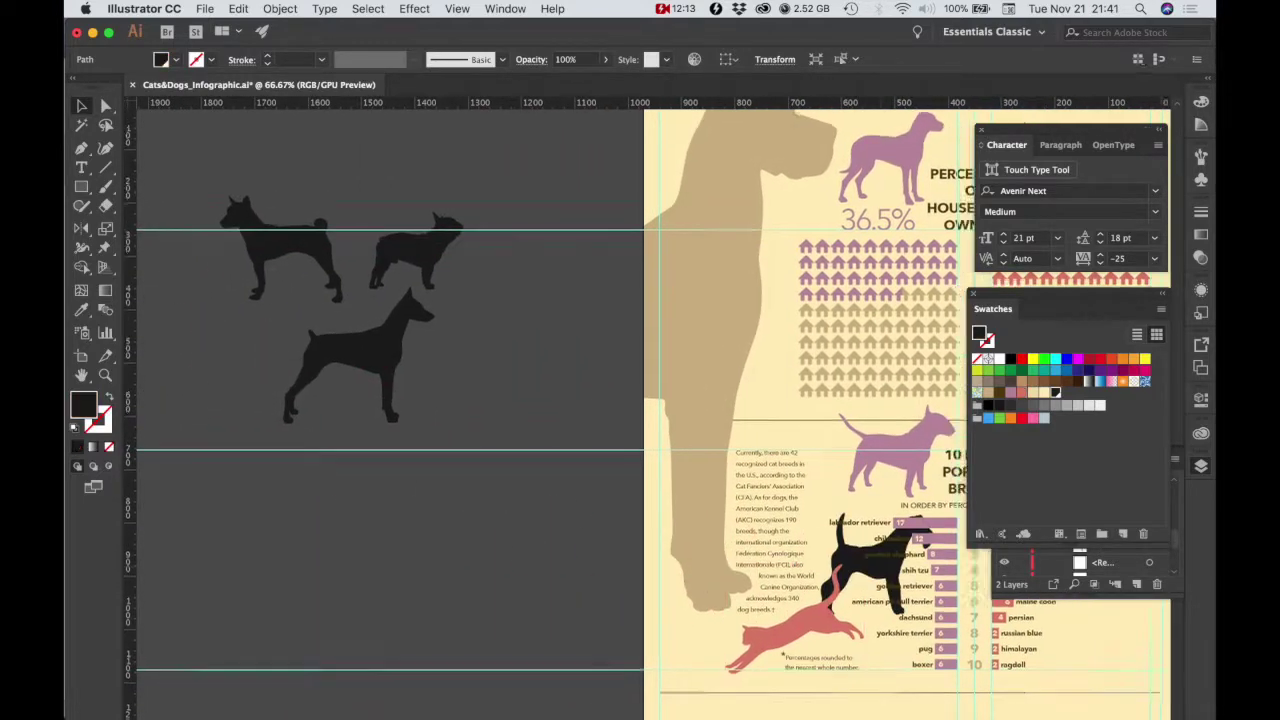
drag(475, 520, 750, 595)
key(o)
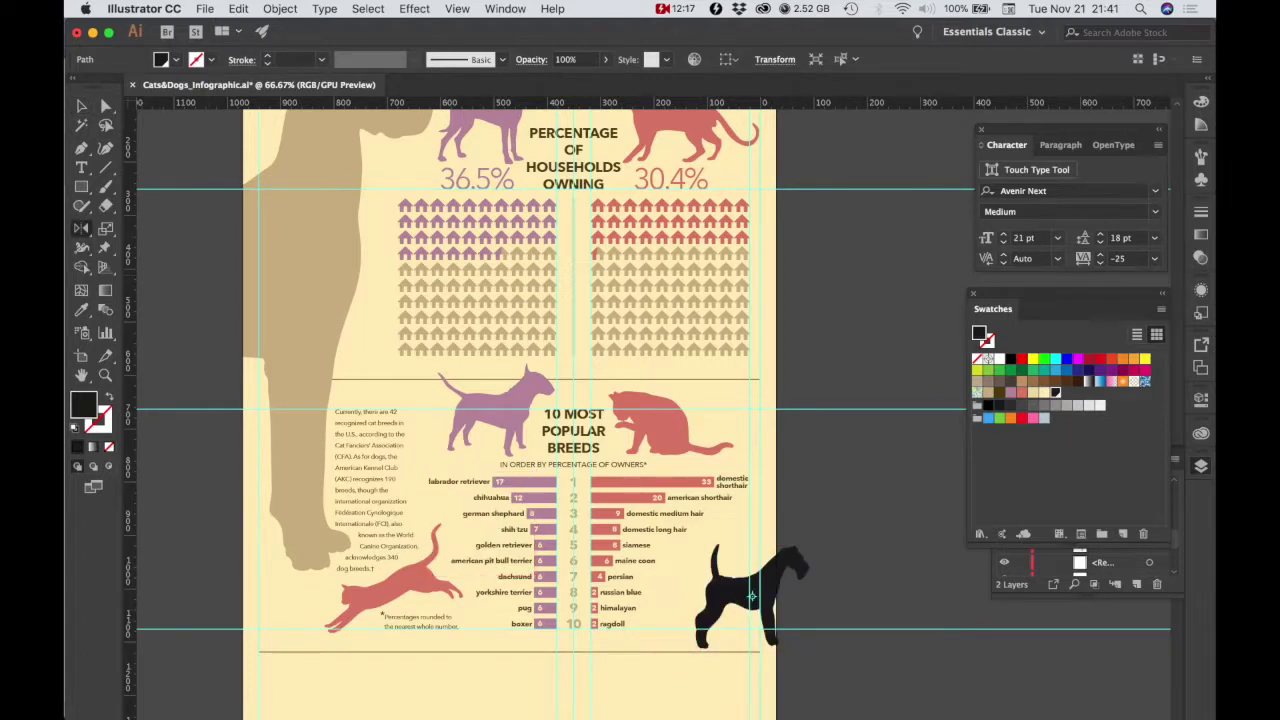
drag(795, 590, 700, 592)
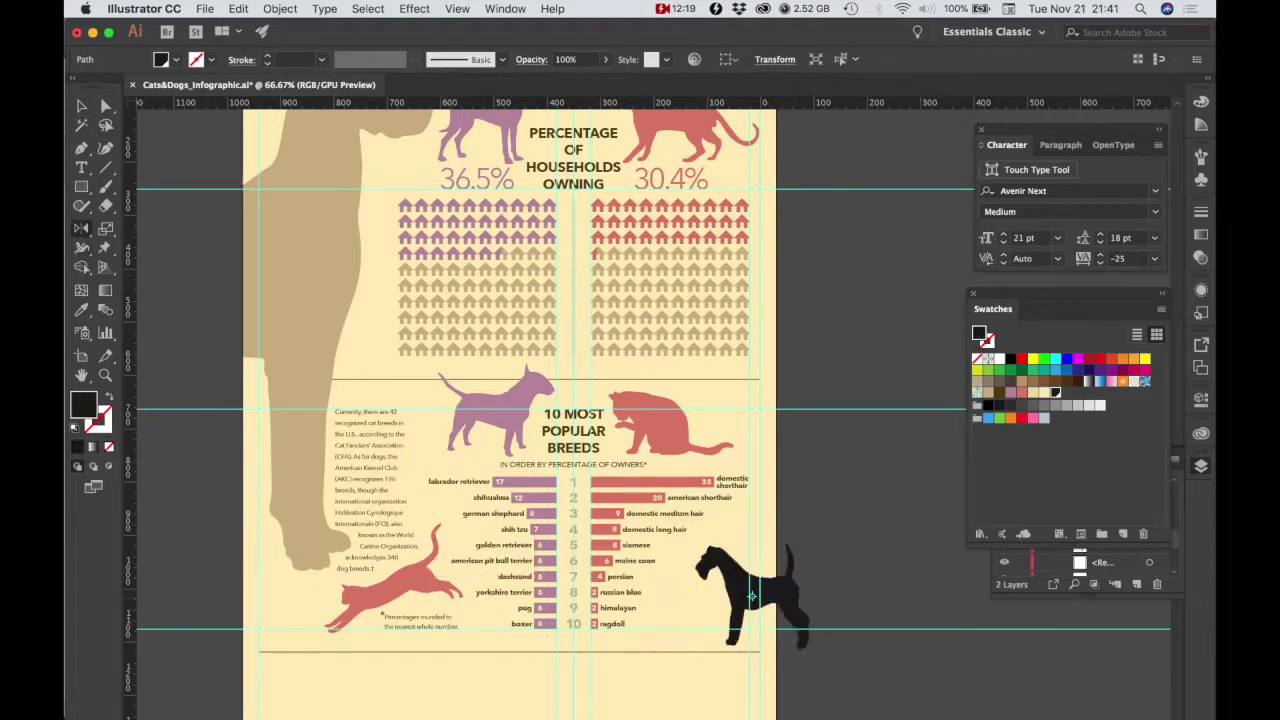
Fill the terrier with the mauve swatch and nudge it so its front paw stands on the section's bottom rule.
key(v)
click(751, 596)
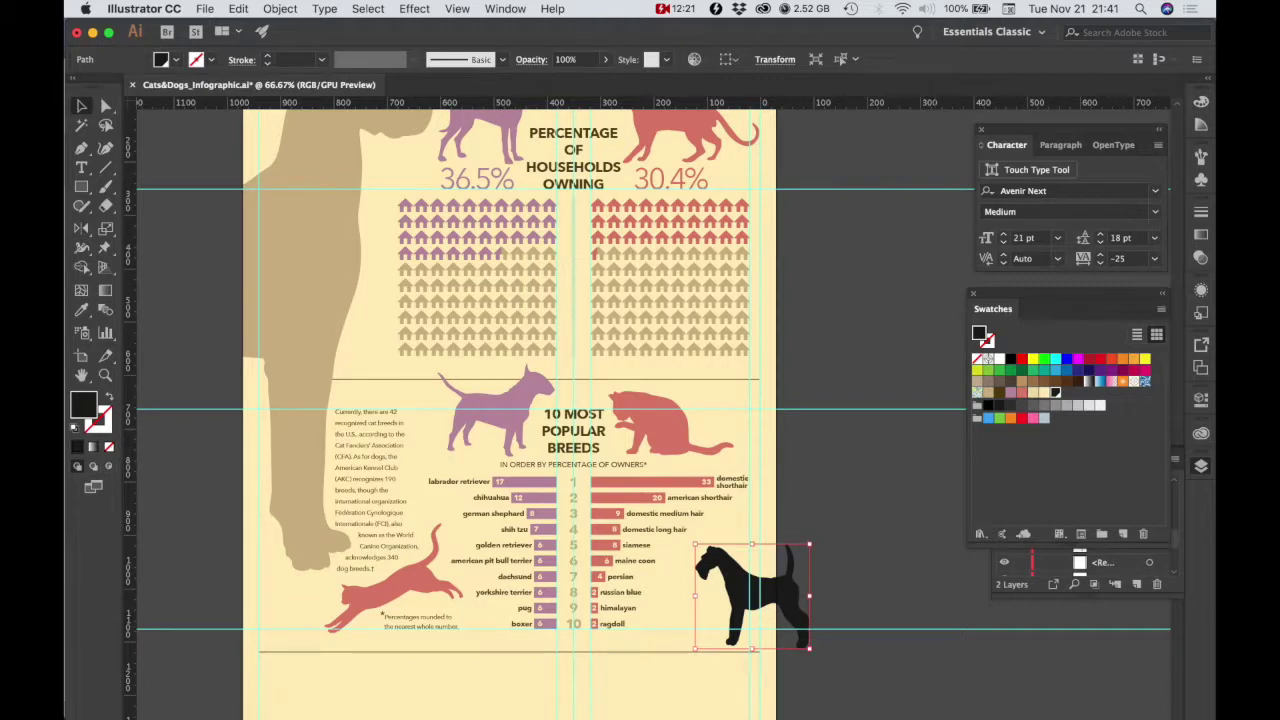
click(1010, 393)
drag(752, 592, 729, 521)
scroll(743, 560, up, 3)
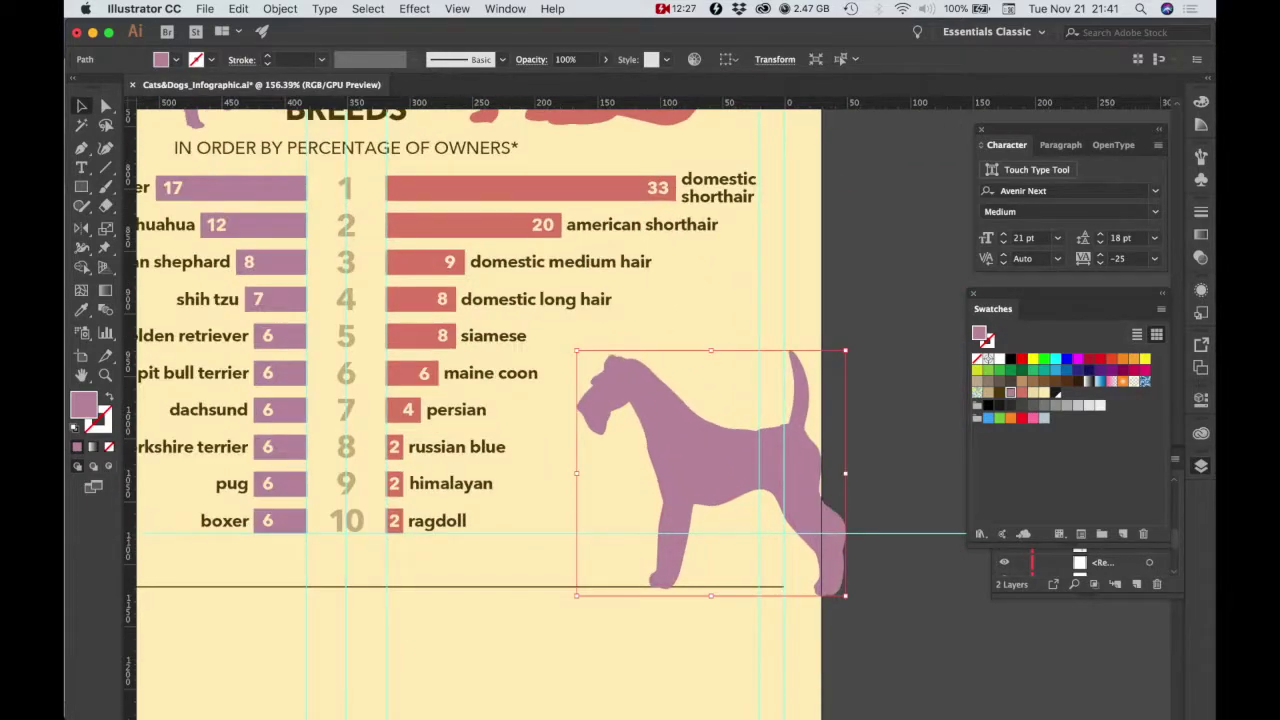
drag(720, 460, 724, 459)
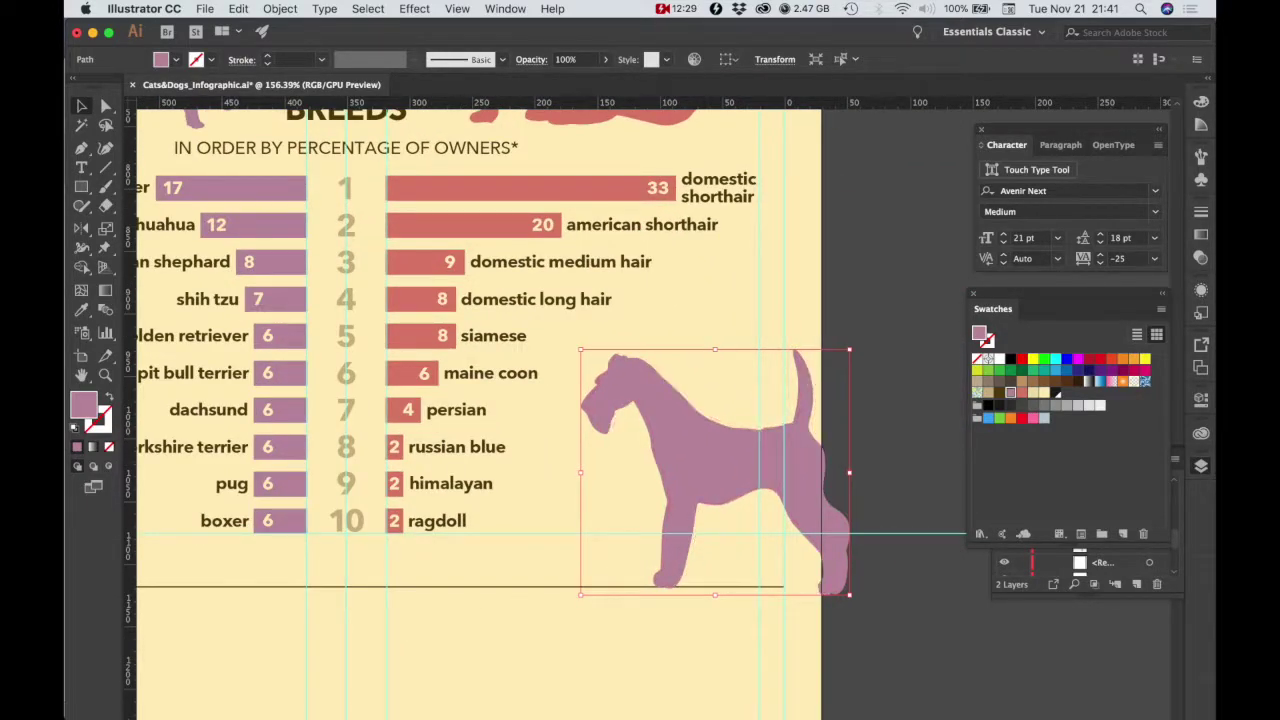
key(Up)
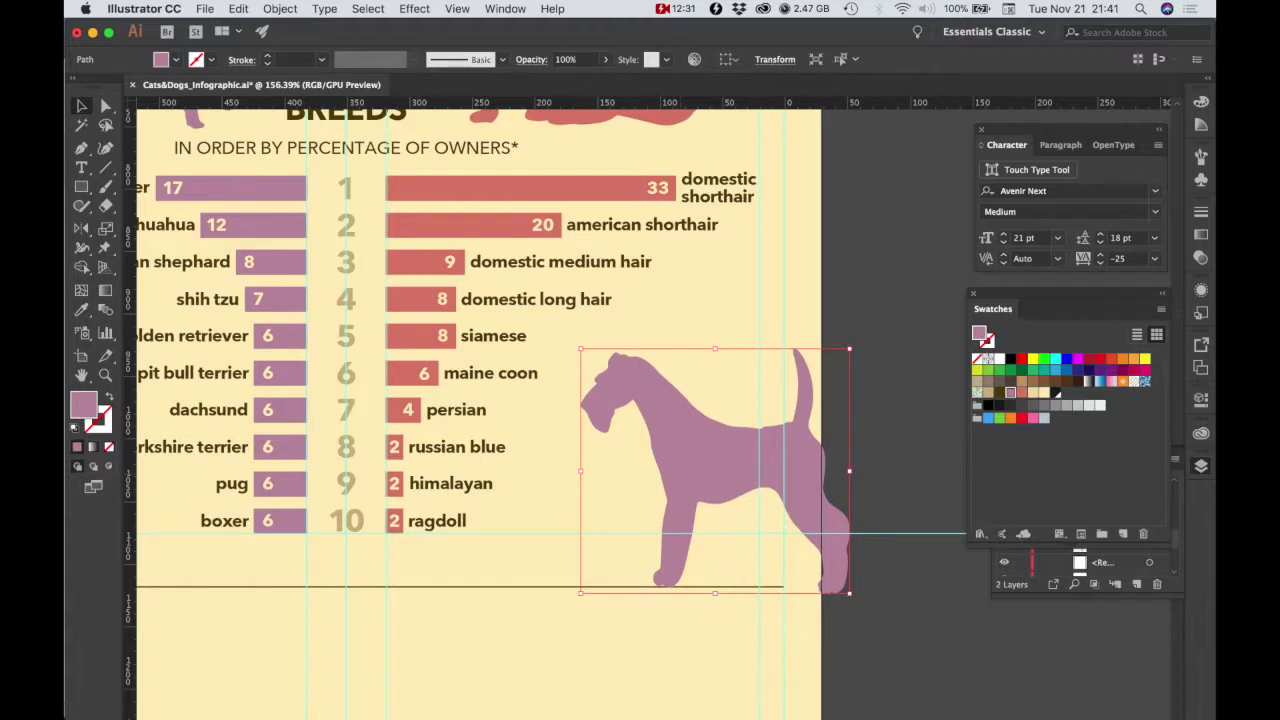
Enlarge the terrier proportionally and shift it outward so its hindquarters extend past the artboard edge.
drag(581, 349, 573, 341)
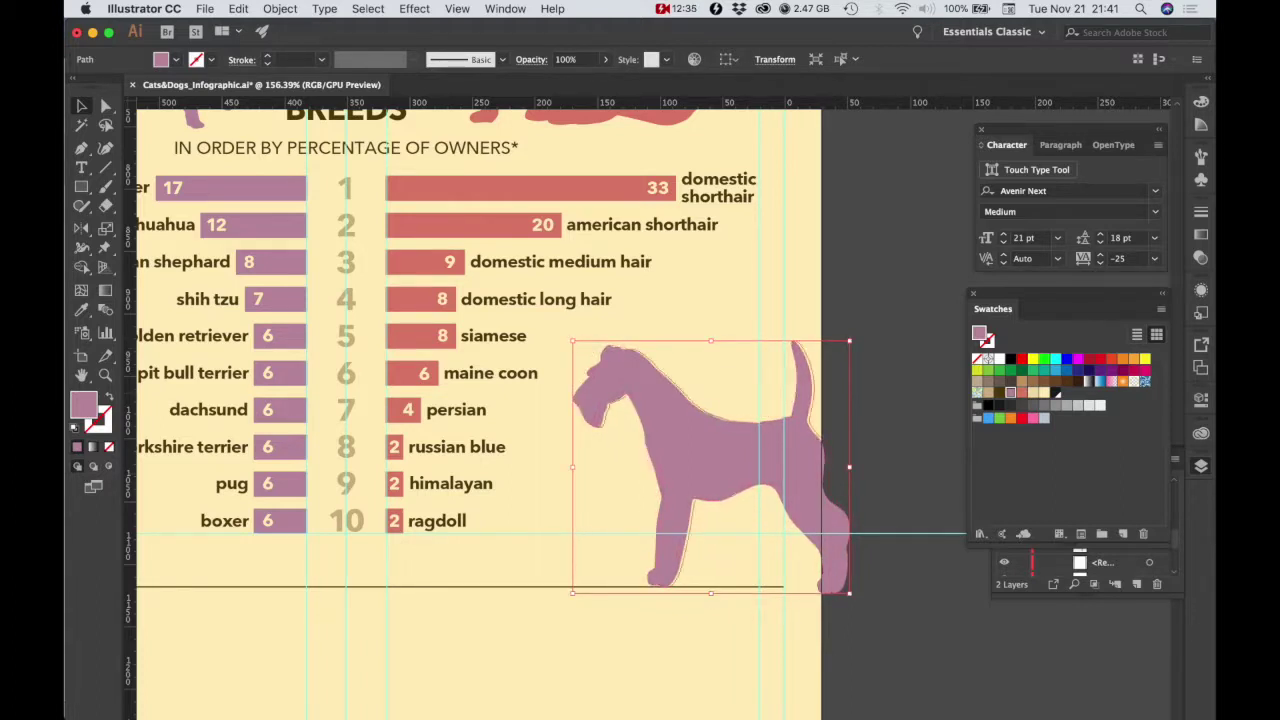
key(shift+Right)
key(super+shift+a)
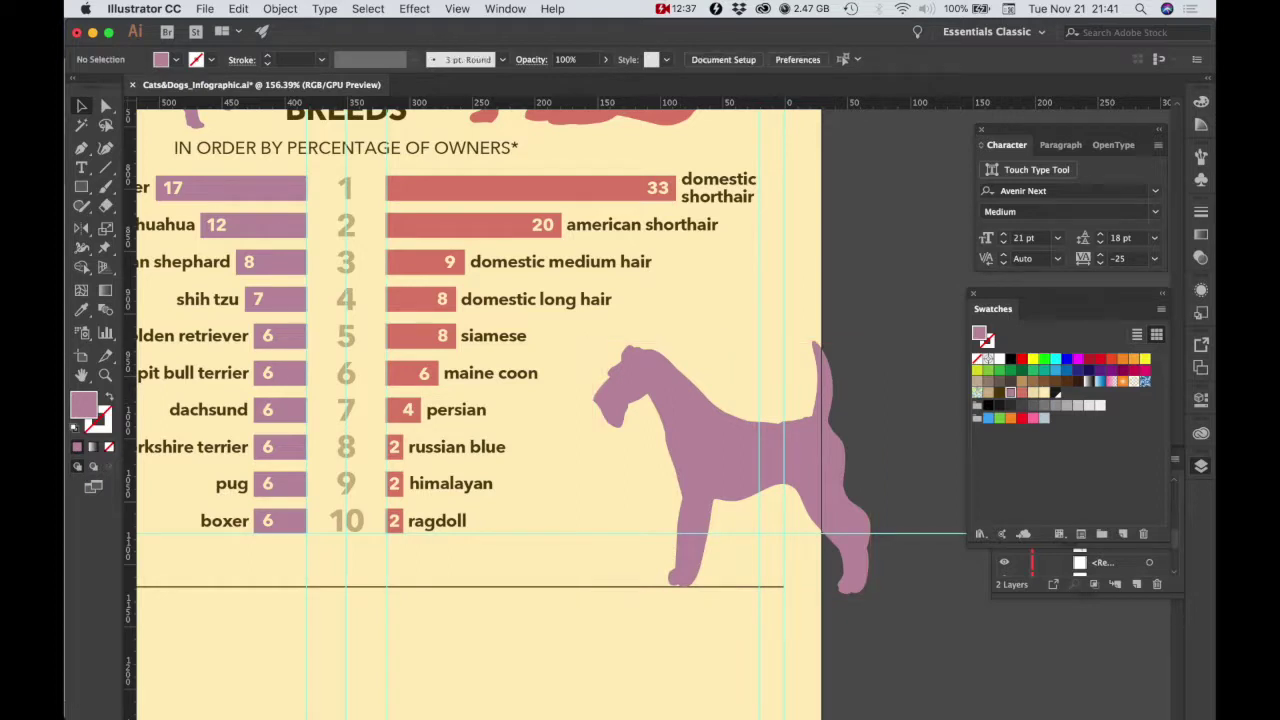
drag(728, 450, 770, 450)
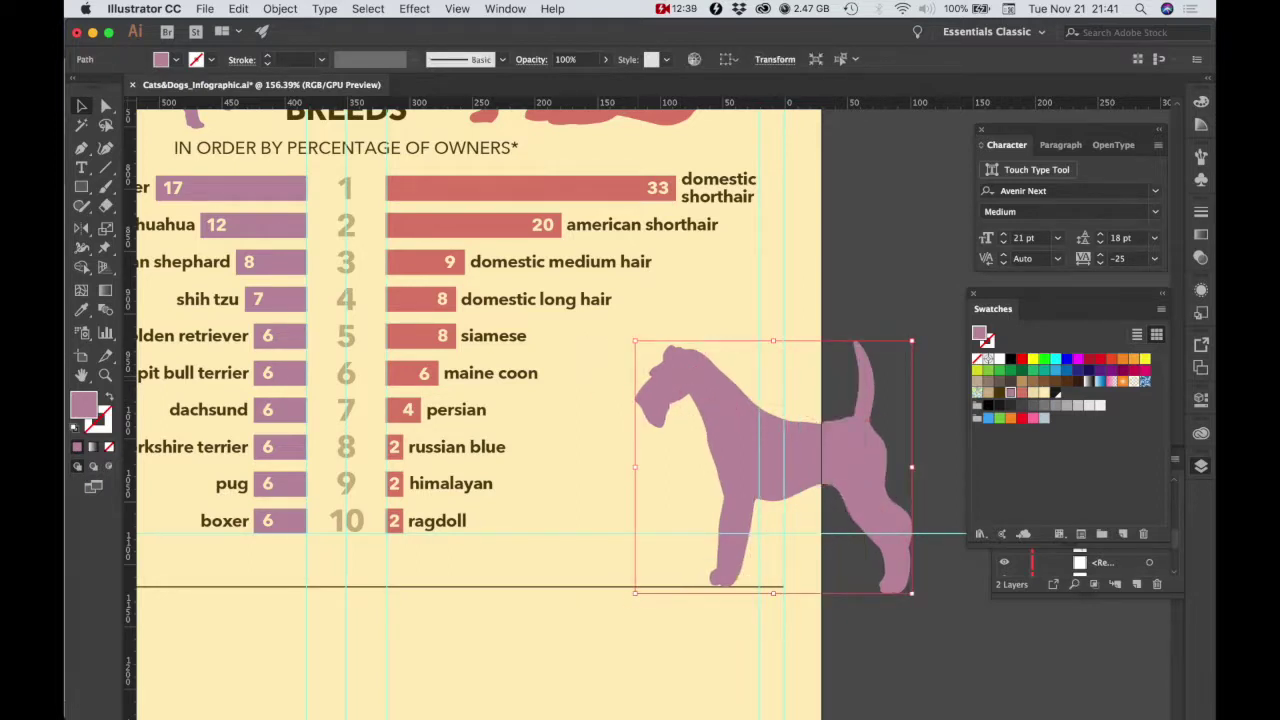
drag(635, 341, 608, 318)
scroll(640, 400, right, 3)
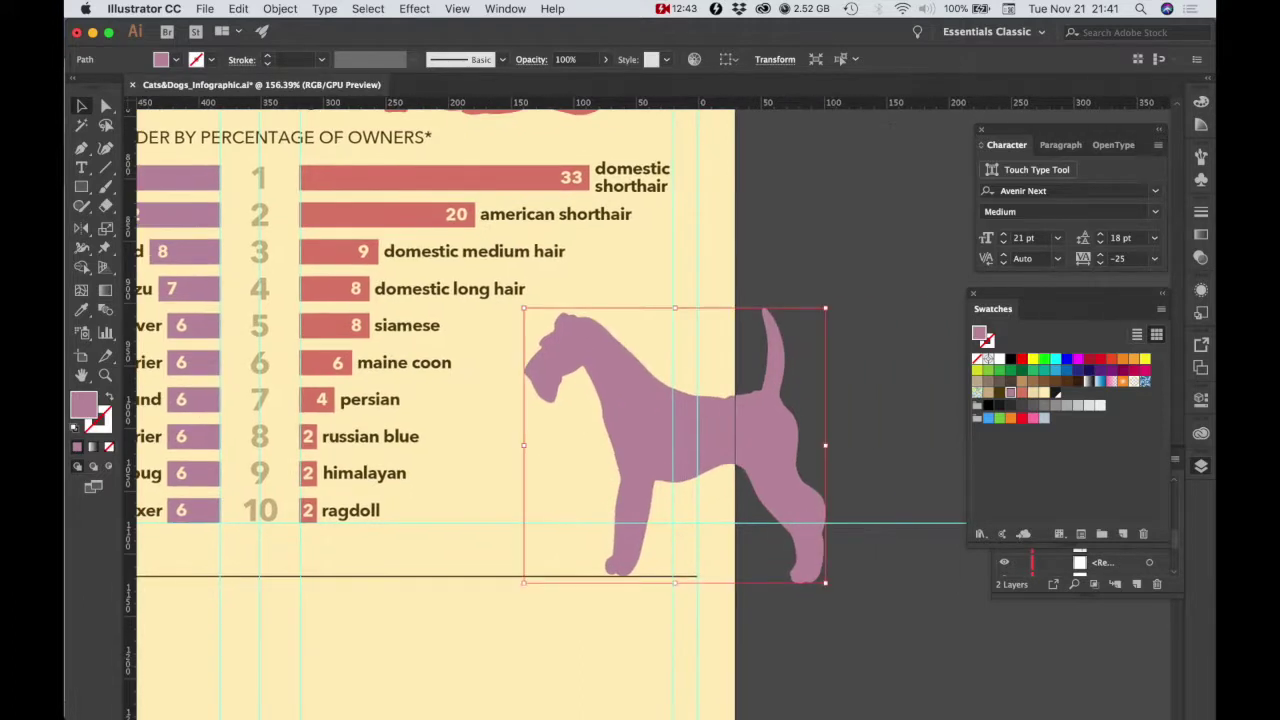
Draw a rectangle over the terrier ending at the artboard edge and clip the dog to it with a clipping mask.
key(super+shift+a)
key(m)
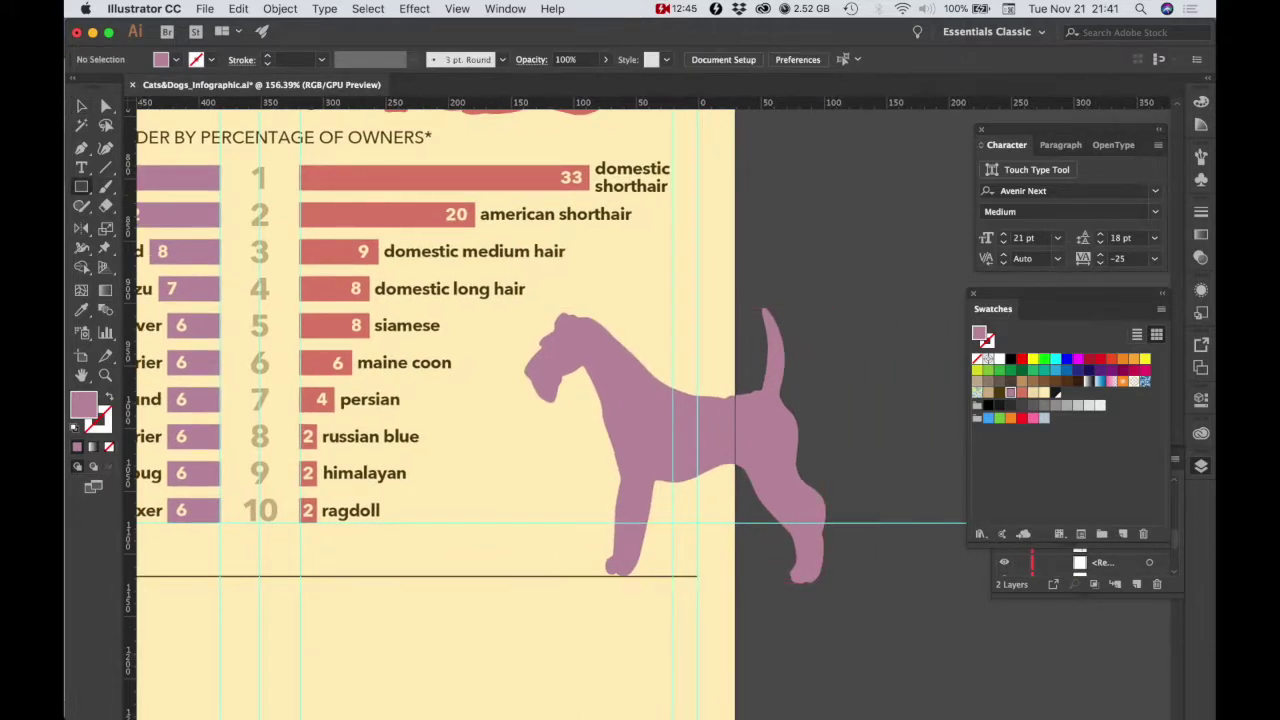
mouse_move(450, 208)
mouse_down()
mouse_move(700, 668)
mouse_move(734, 667)
mouse_up()
key(v)
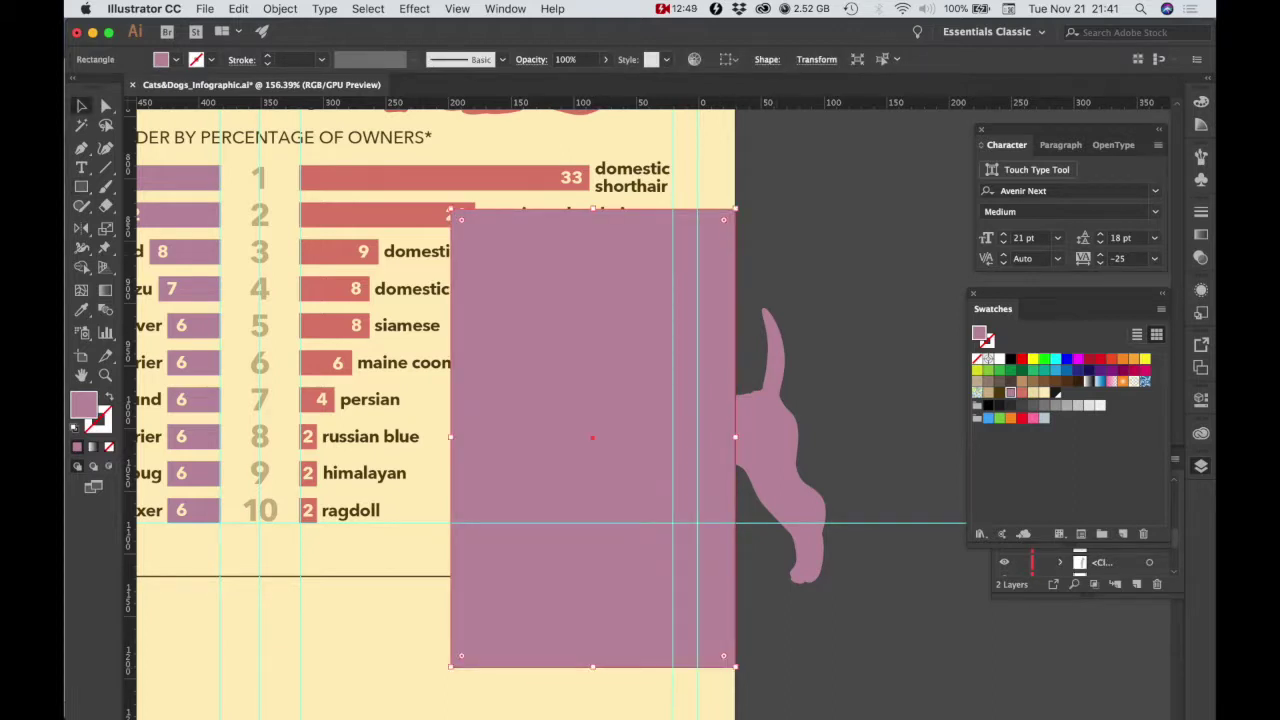
shift+click(783, 415)
right_click(783, 415)
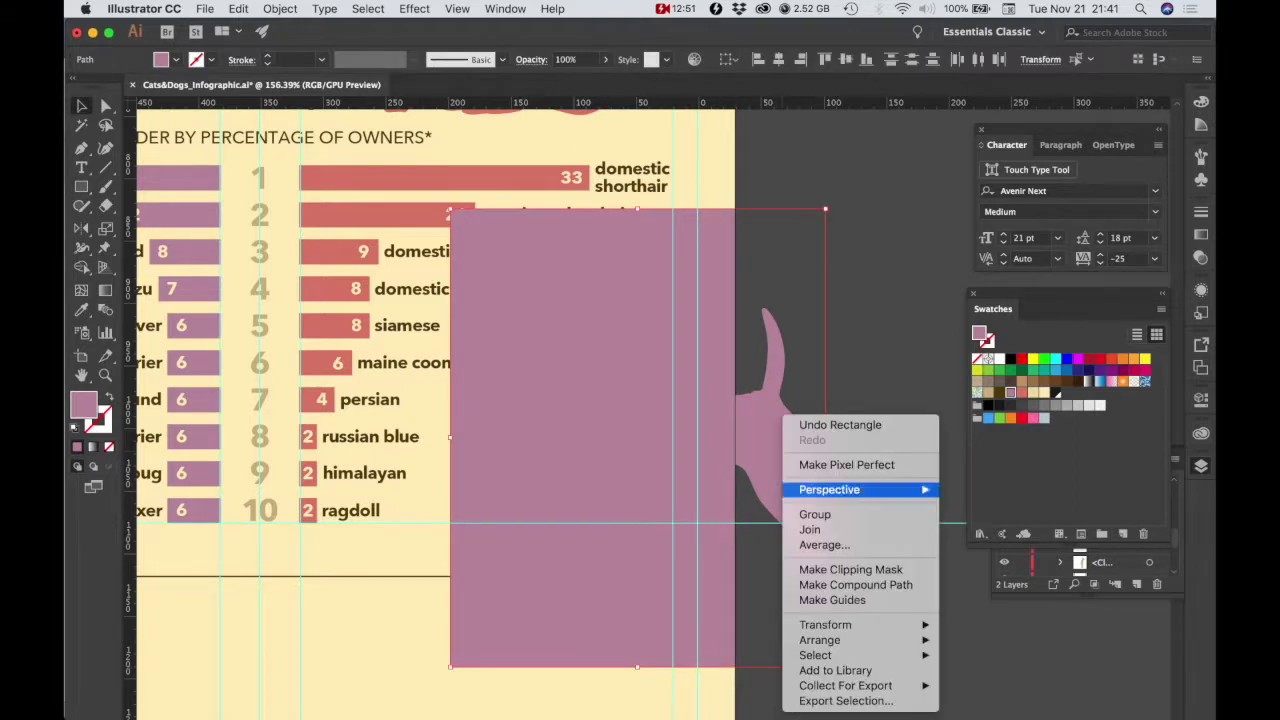
click(850, 569)
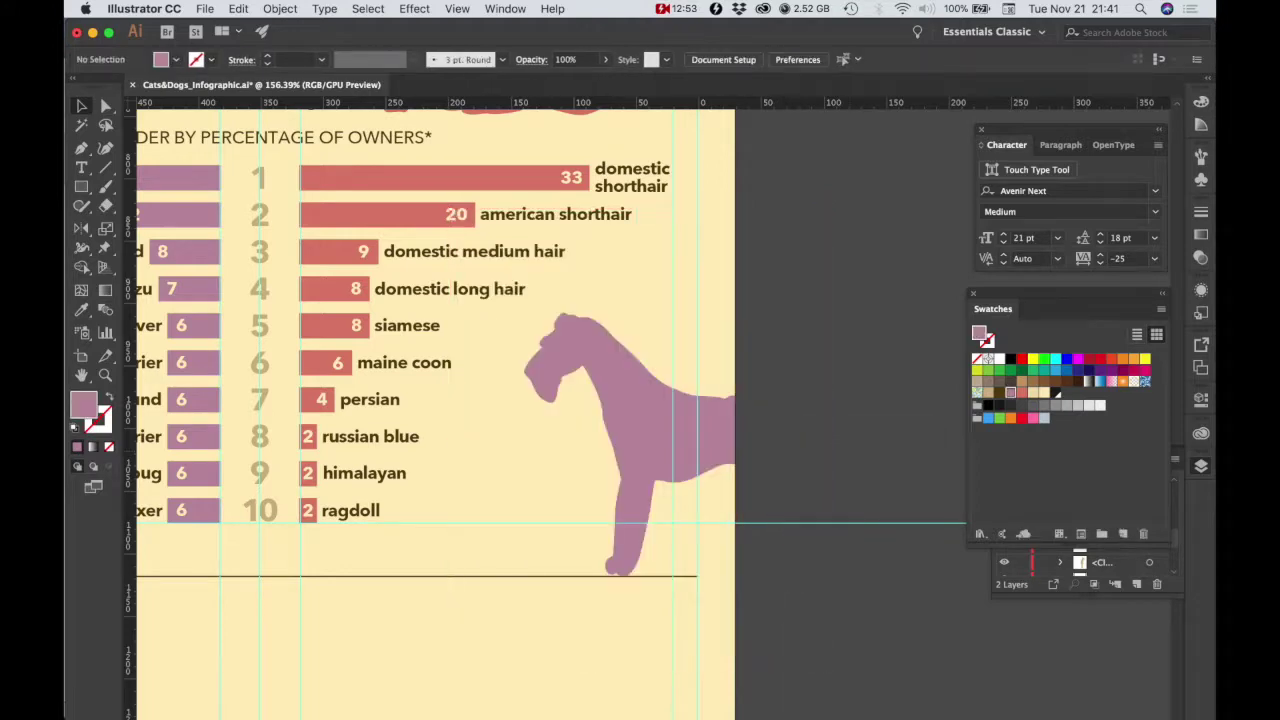
Hide the guides to check the whole breeds section with its added animals.
scroll(558, 508, up, 1)
scroll(558, 508, down, 3)
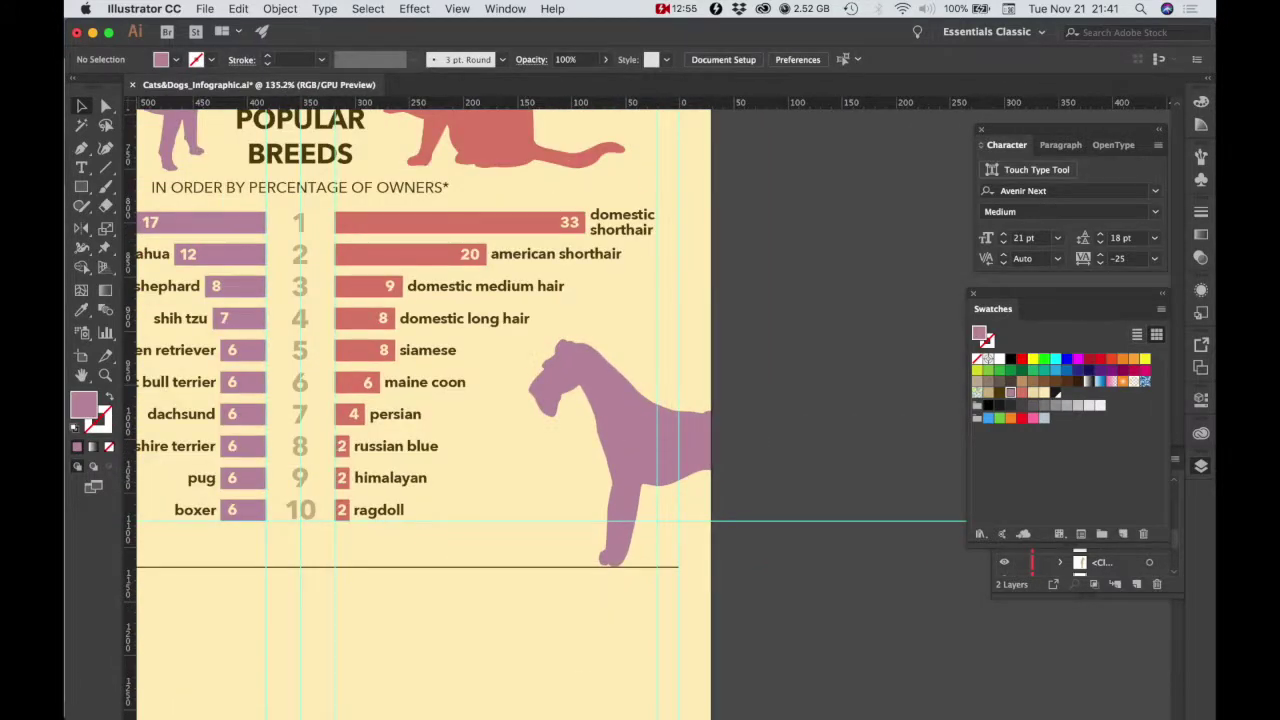
scroll(637, 408, down, 5)
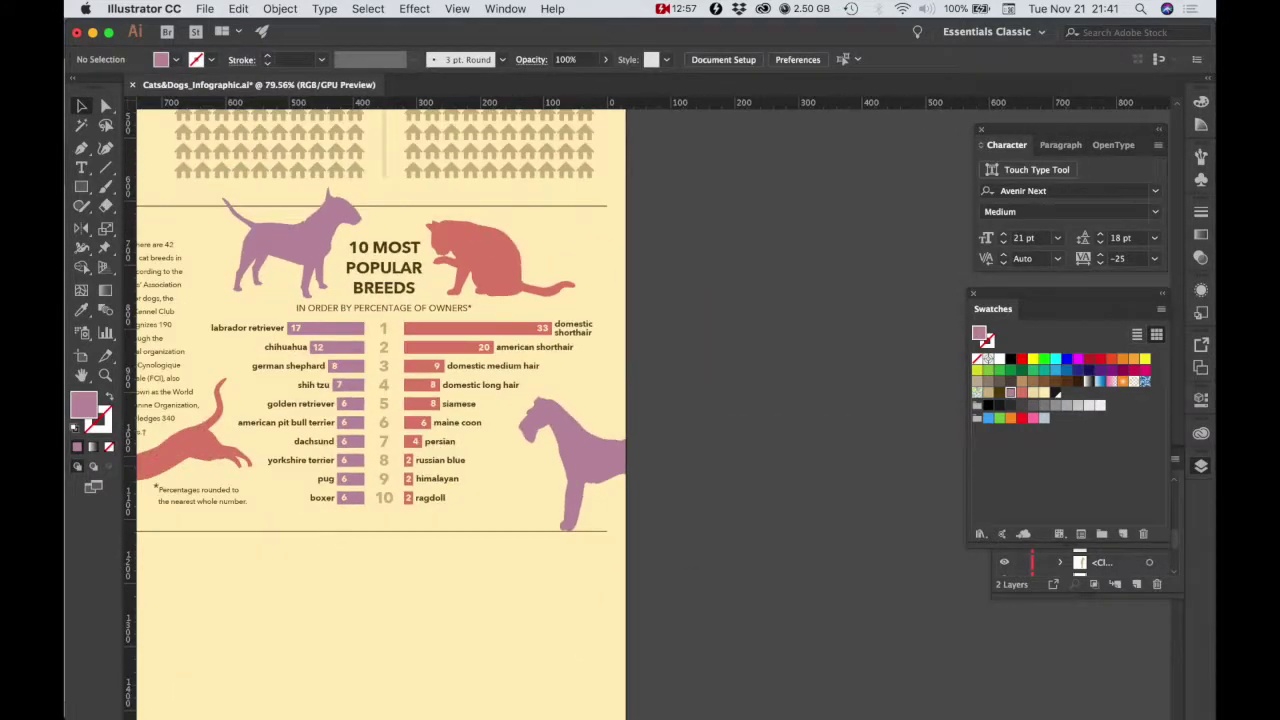
scroll(600, 420, down, 2)
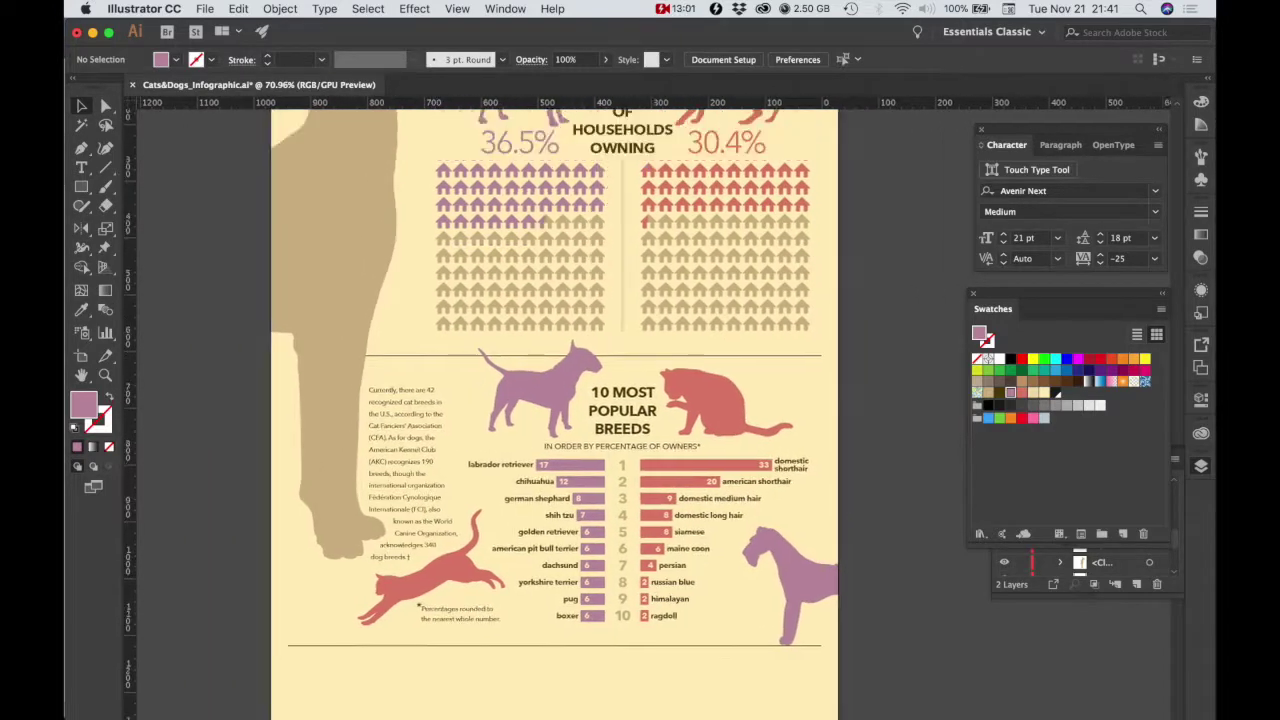